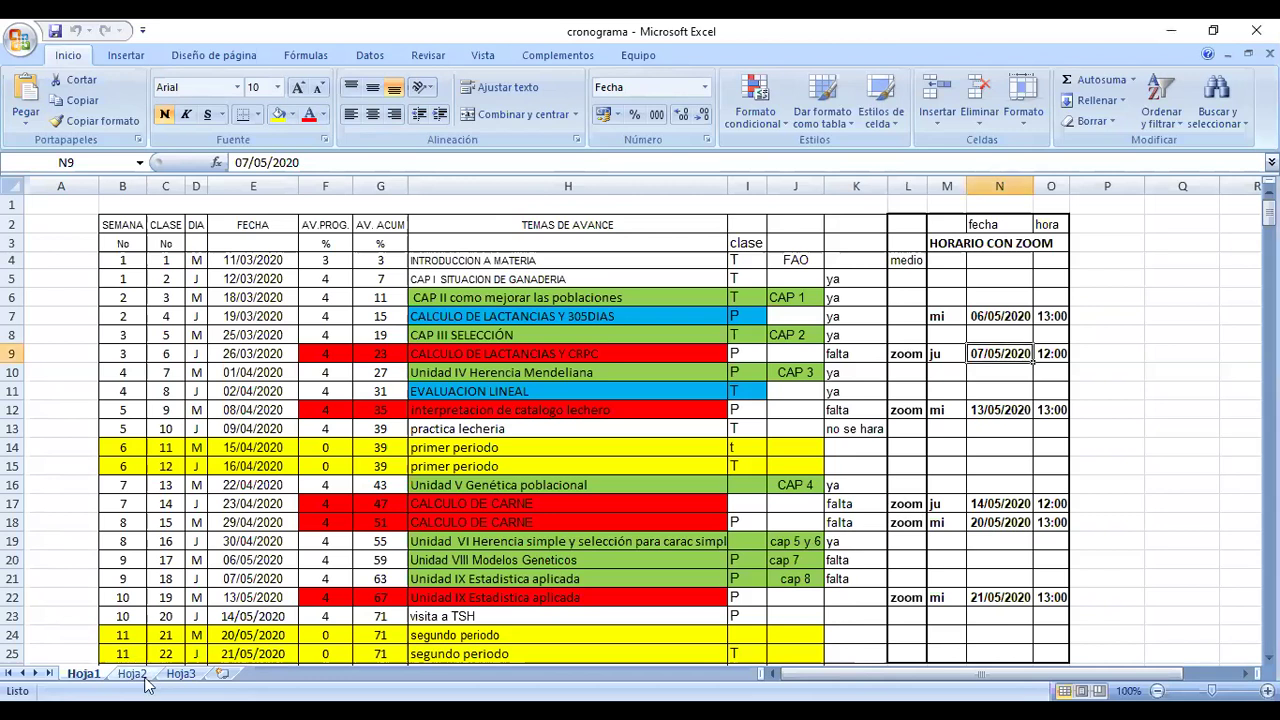
# Enter the heading "vacas" in cell E5 of sheet Hoja2.
pyautogui.click(150, 678)
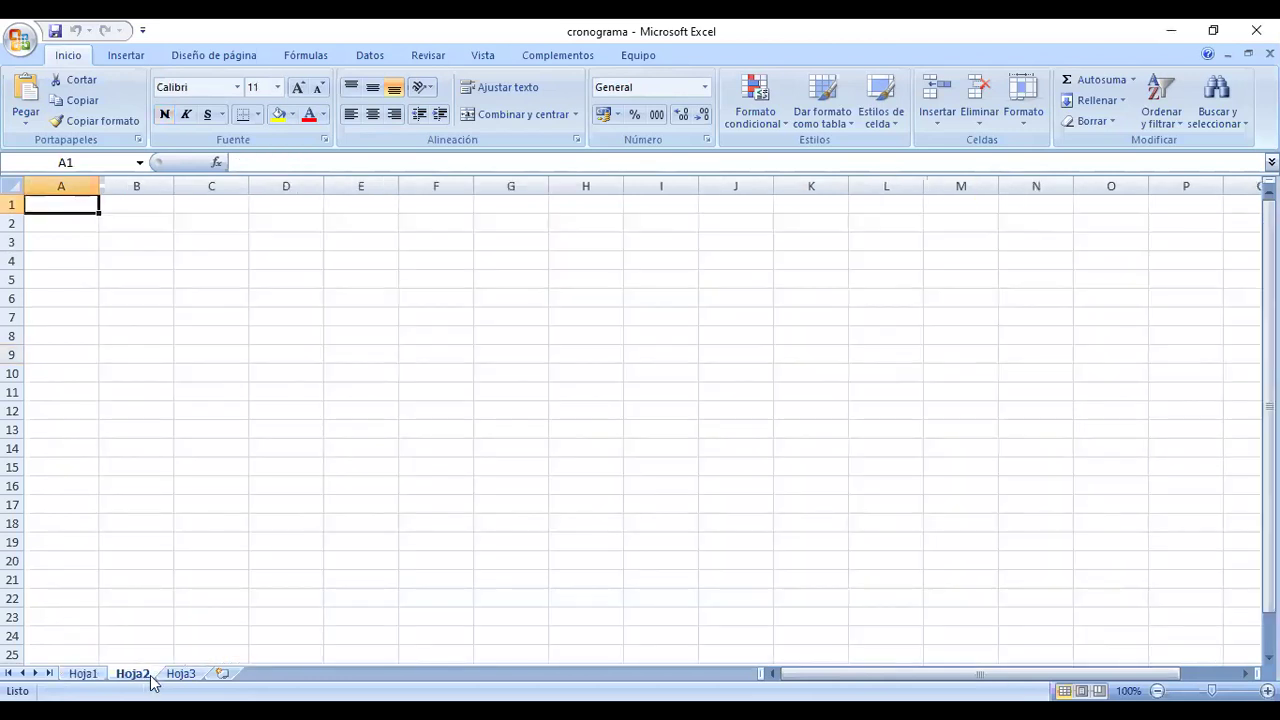
pyautogui.click(370, 279)
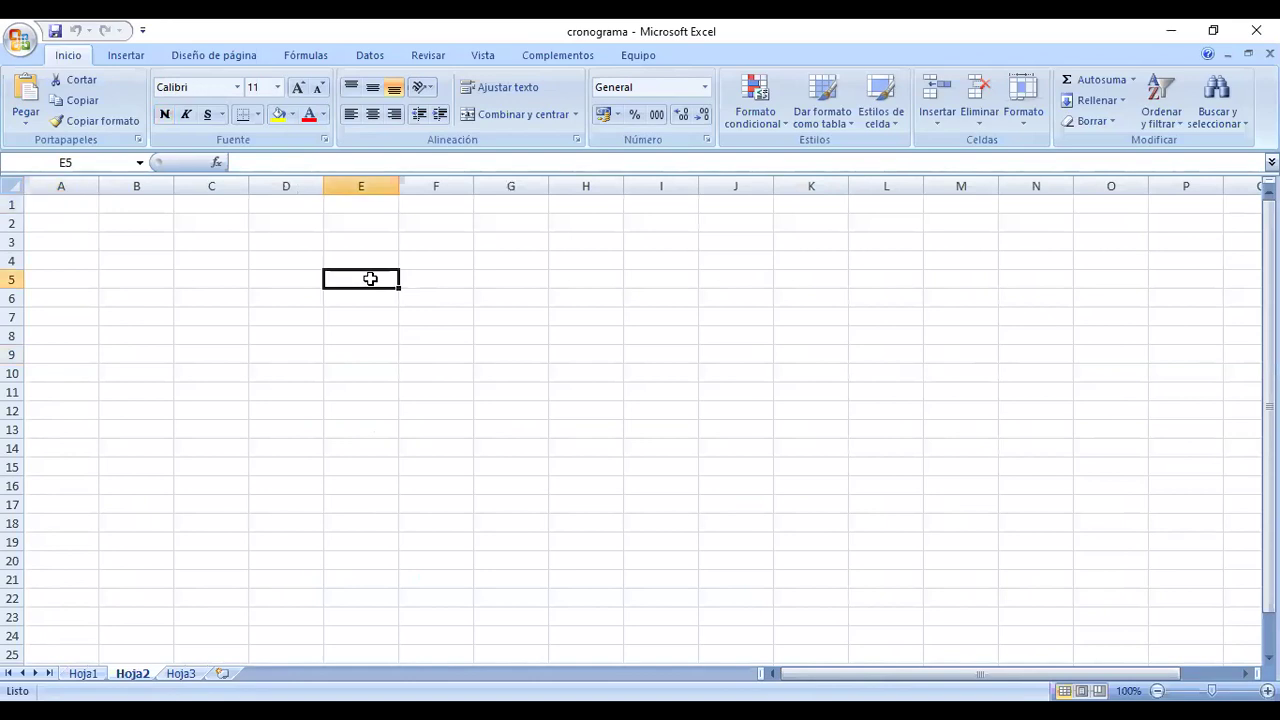
pyautogui.write('vacsa')
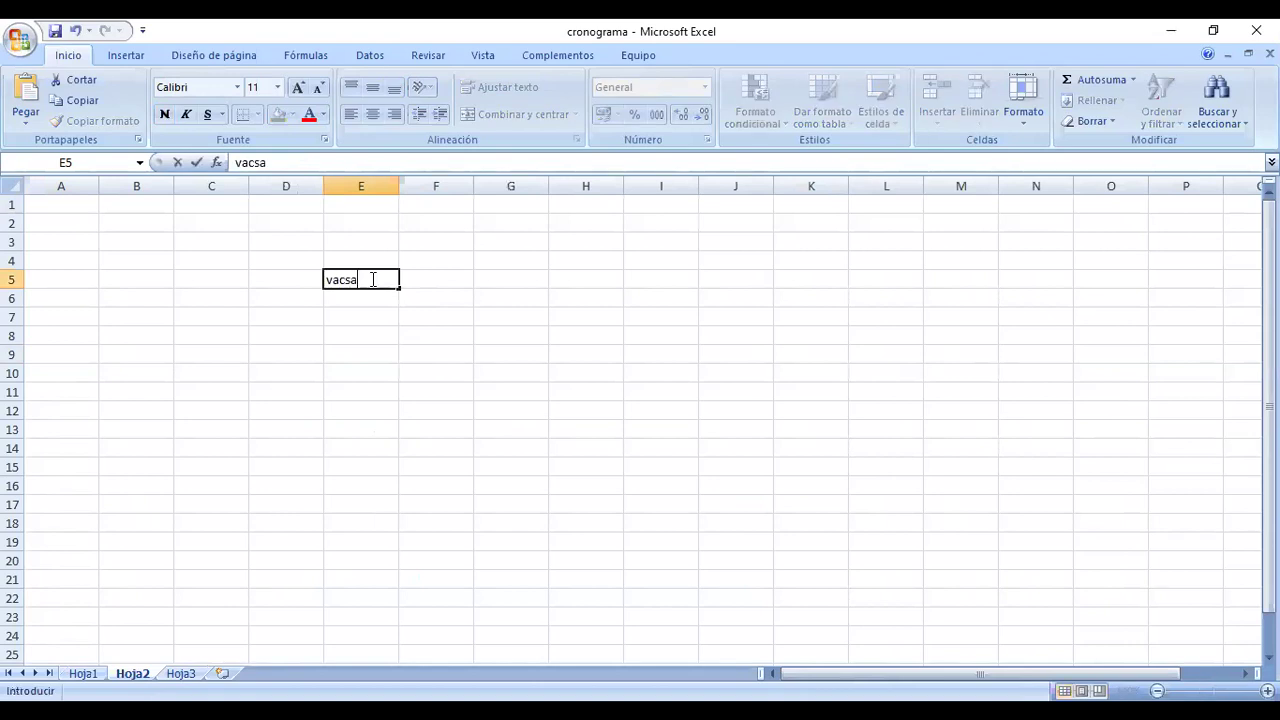
pyautogui.press('BackSpace')
pyautogui.press('BackSpace')
pyautogui.write('as')
pyautogui.press('Return')
# List the cows A, B, C, D and E one per row directly below the "vacas" heading.
pyautogui.write('A')
pyautogui.press('Return')
pyautogui.write('B')
pyautogui.press('Return')
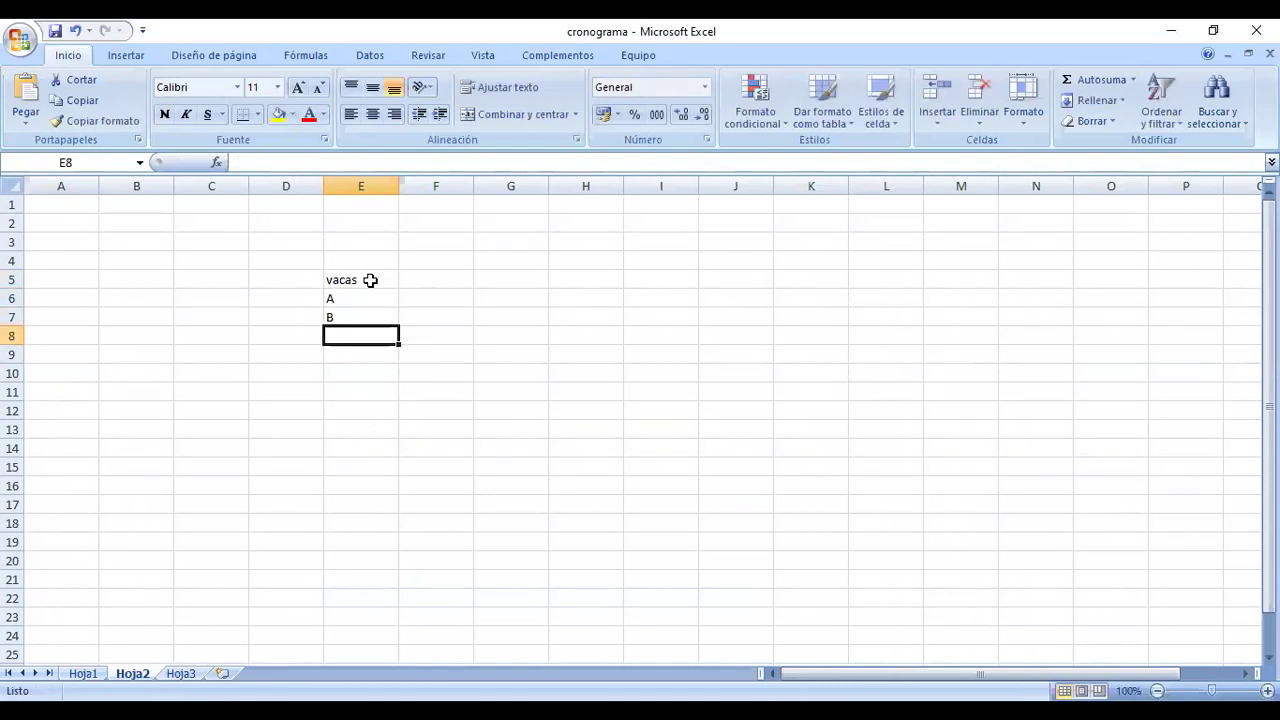
pyautogui.write('C')
pyautogui.press('Return')
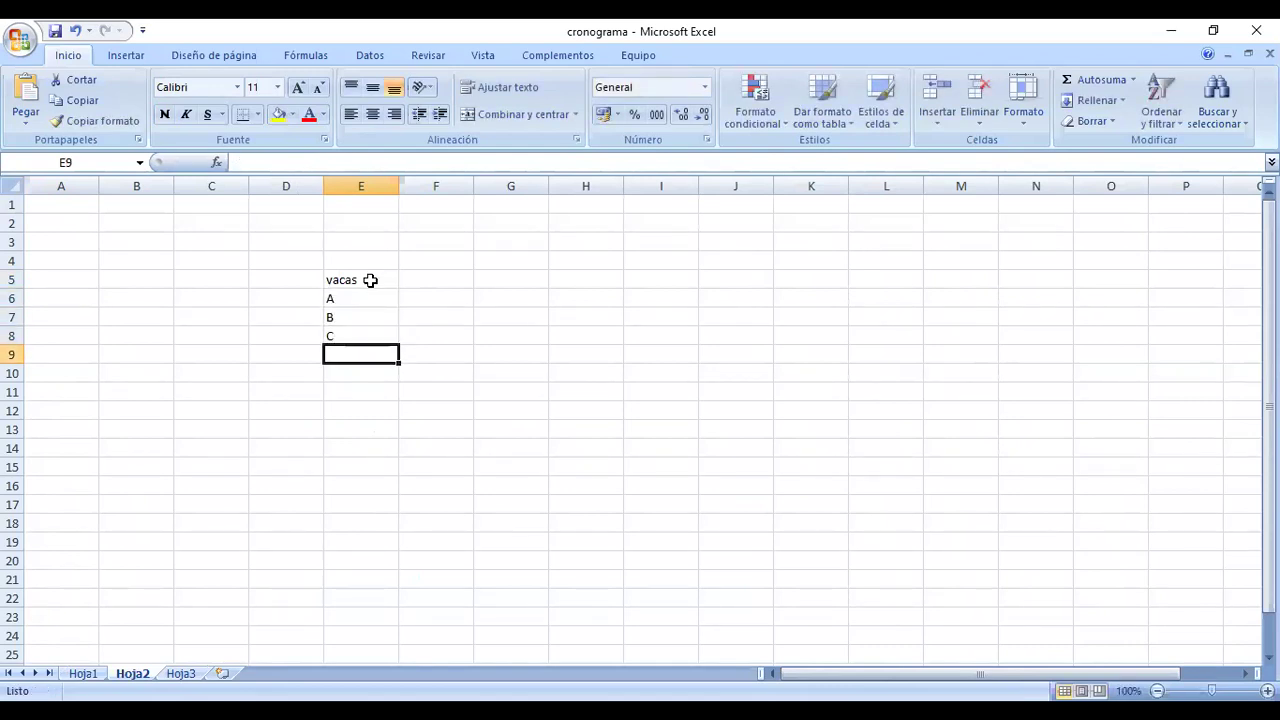
pyautogui.write('D')
pyautogui.press('Return')
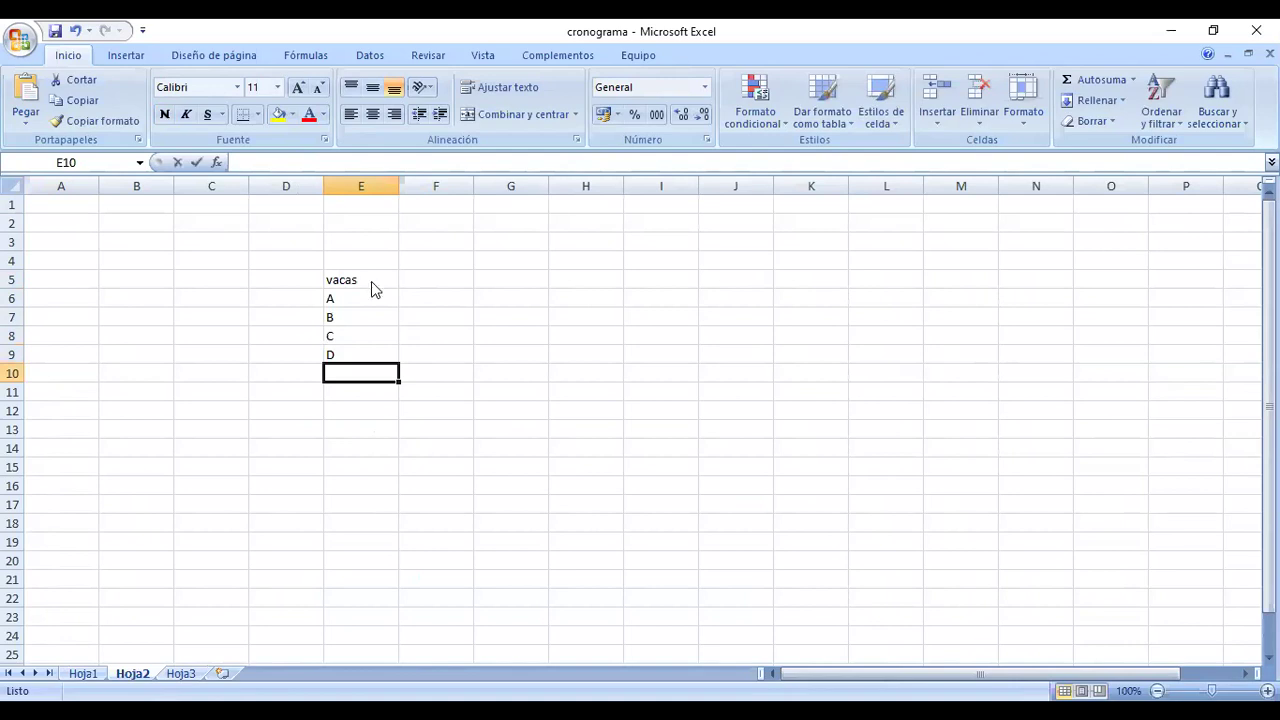
pyautogui.write('E')
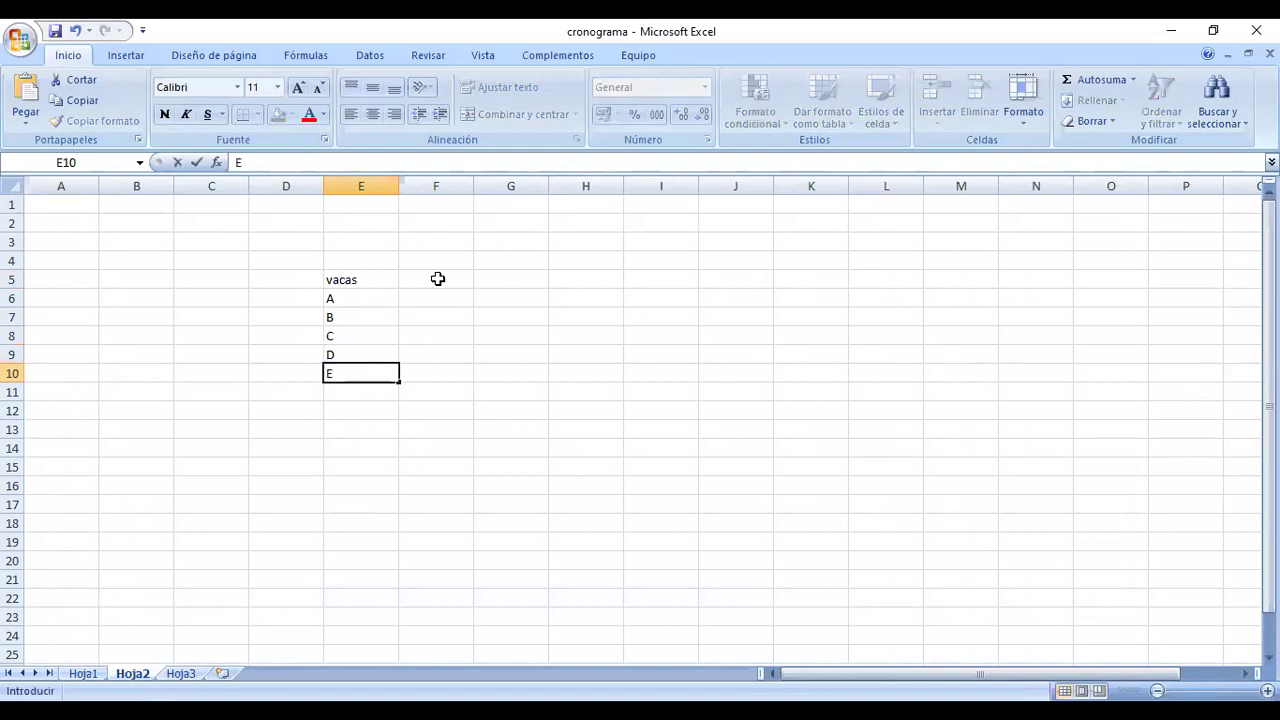
# Add the heading "AÑOS" in F5 and insert an empty row between the headings and cow A.
pyautogui.click(437, 279)
pyautogui.write('AÑOS')
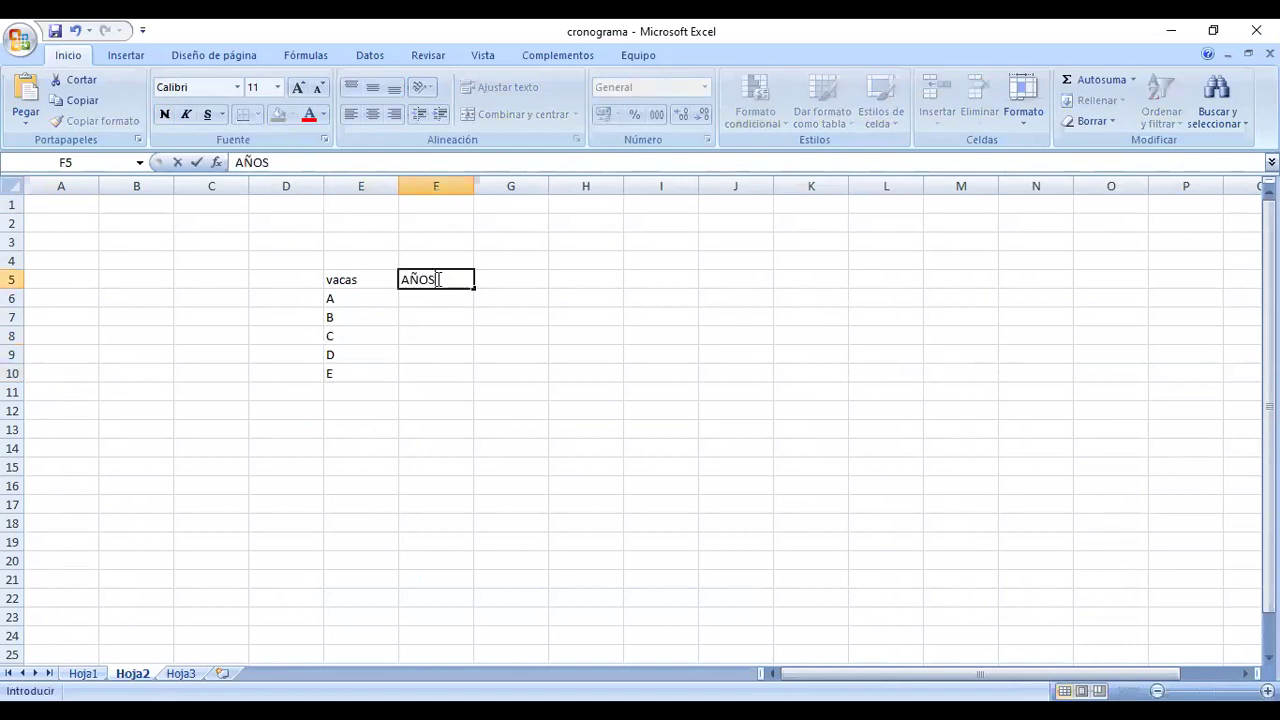
pyautogui.click(13, 298)
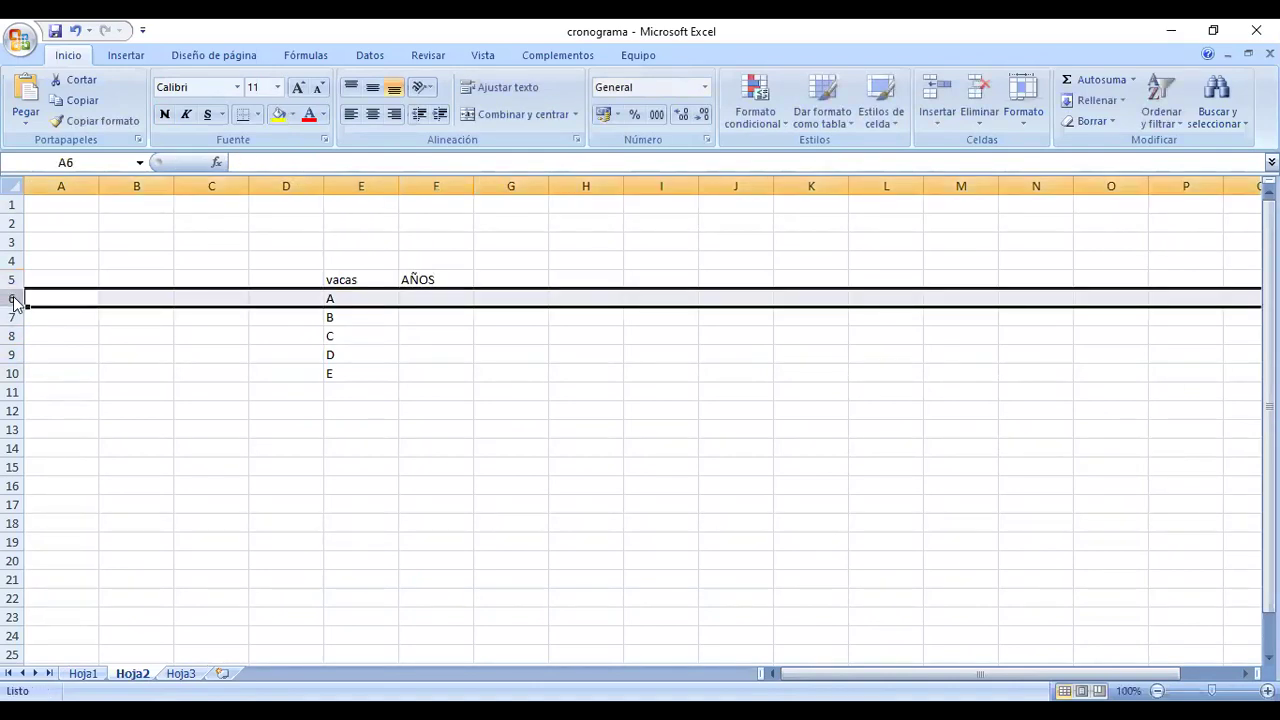
pyautogui.rightClick(14, 297)
pyautogui.click(57, 393)
# Enter the years 2015, 2016, 2017 and 2018 across F6 to I6 beneath "AÑOS".
pyautogui.click(426, 300)
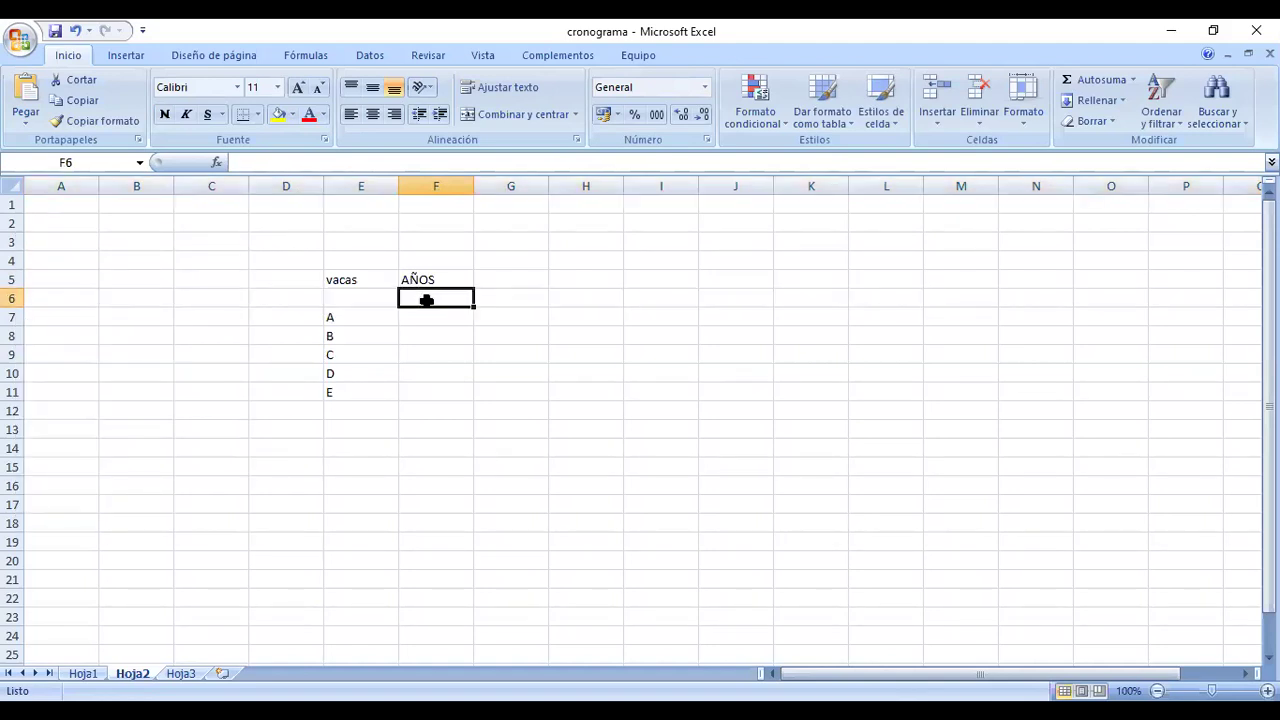
pyautogui.write('2015')
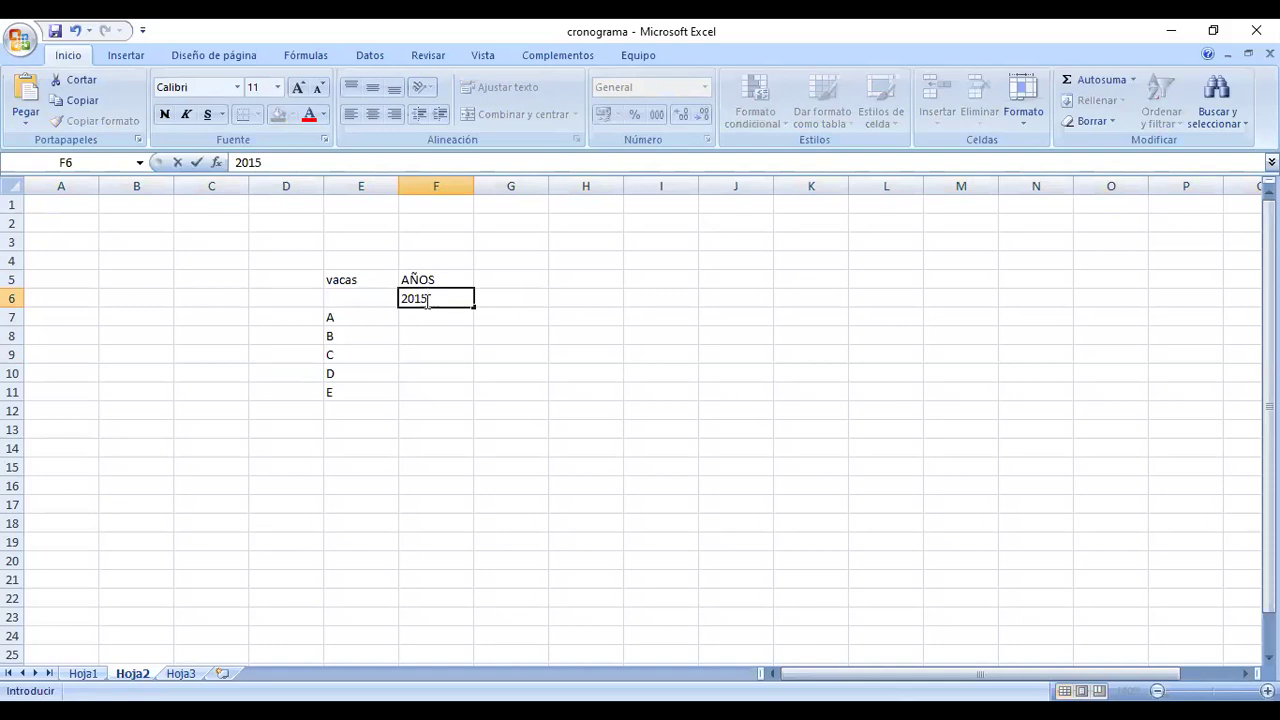
pyautogui.press('Tab')
pyautogui.write('2016')
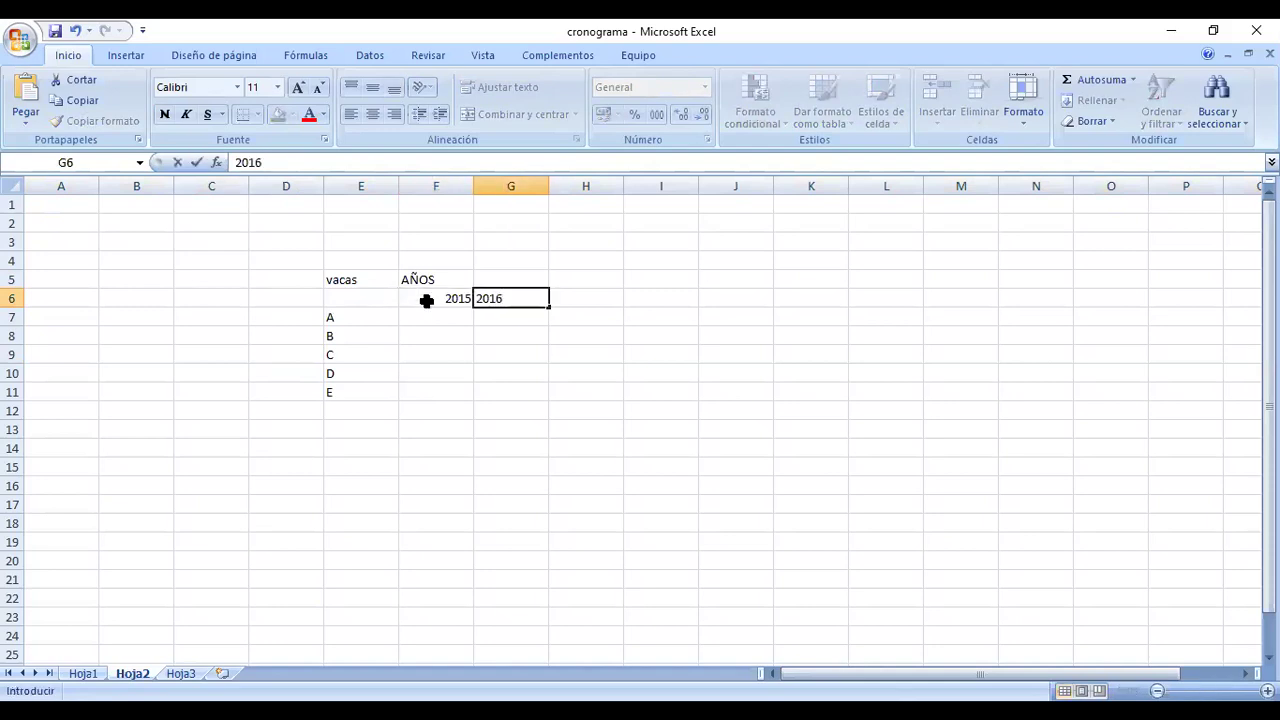
pyautogui.press('Tab')
pyautogui.write('2017')
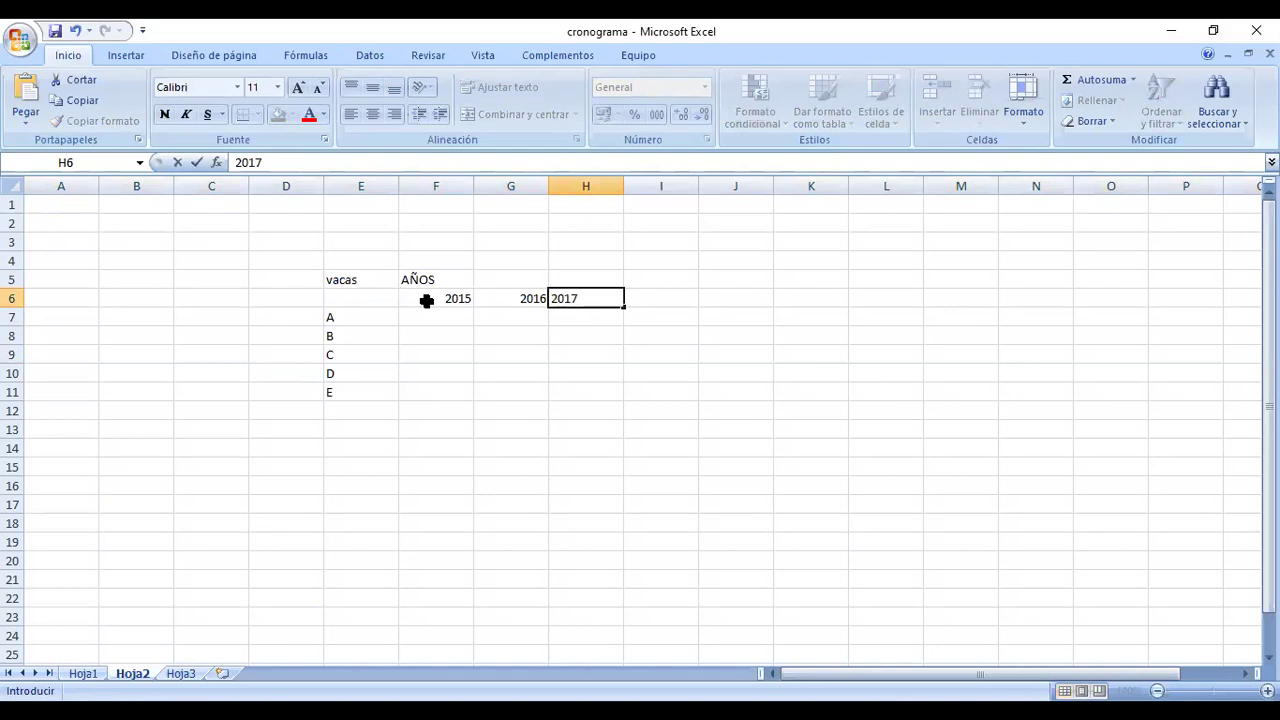
pyautogui.press('Tab')
pyautogui.write('2018')
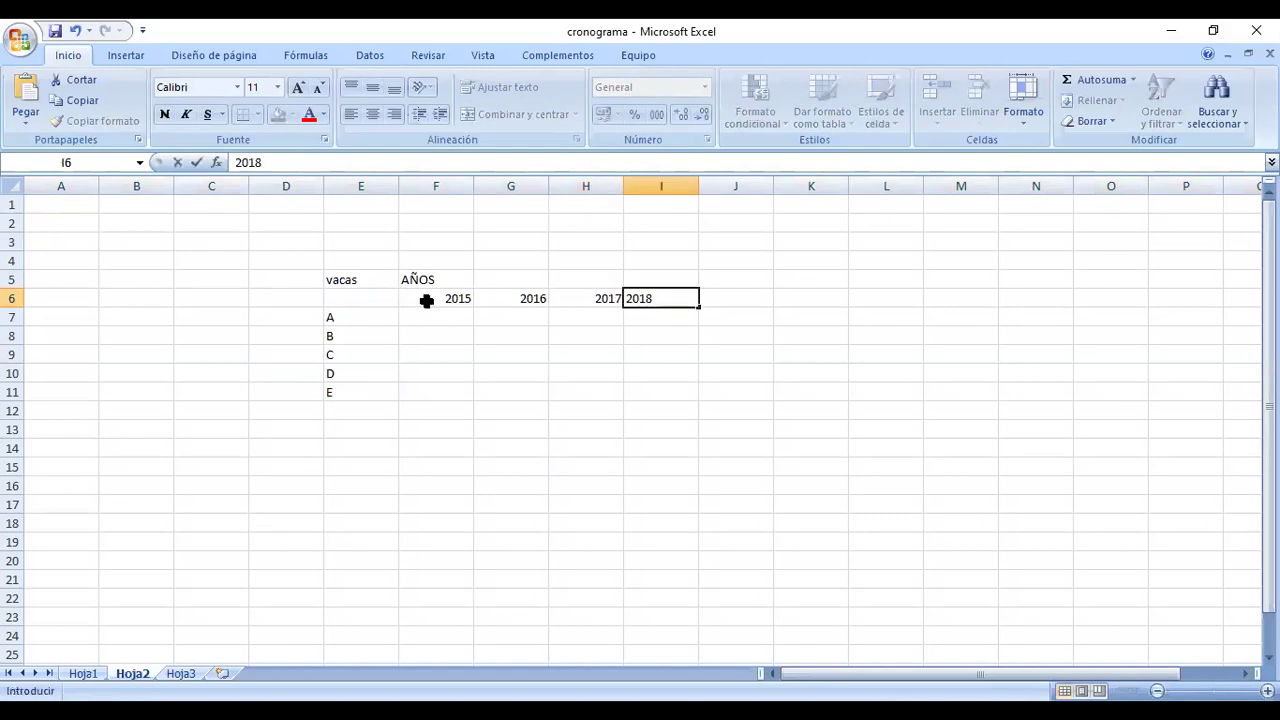
pyautogui.press('Tab')
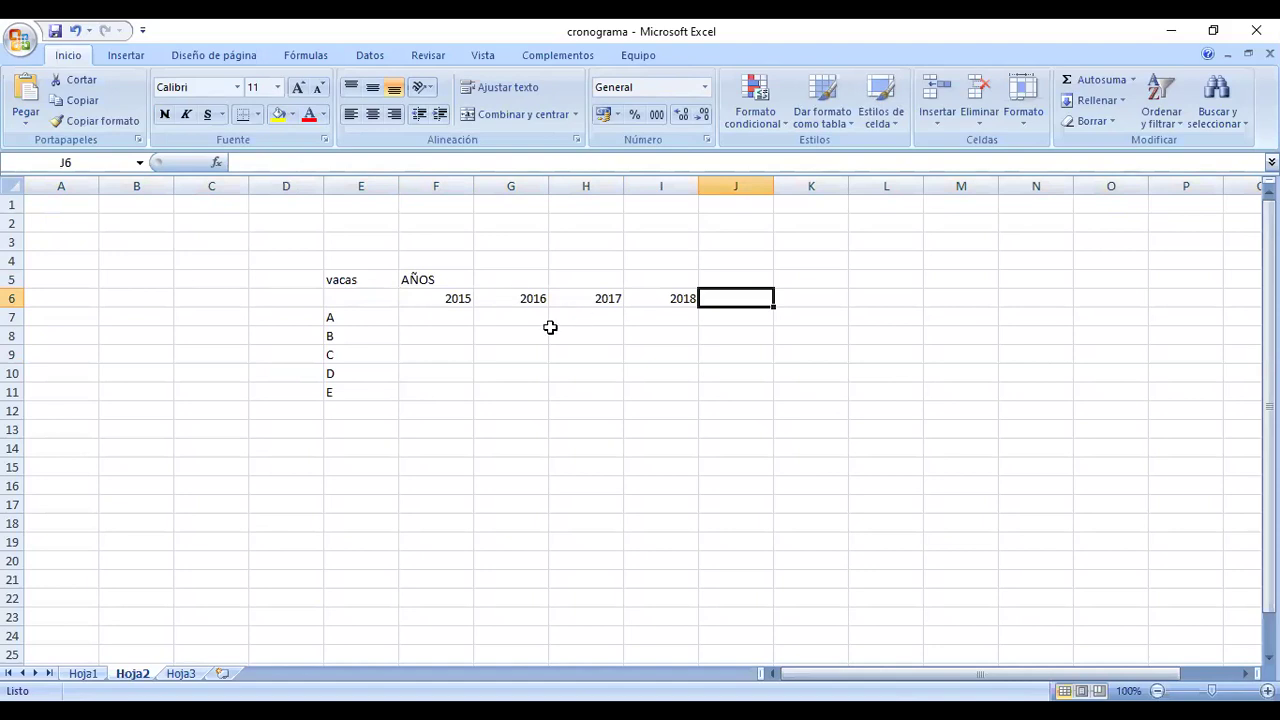
# Fill cow A's row with 4000, 4800, 4100 and 3100 for the years 2015 to 2018.
pyautogui.click(447, 321)
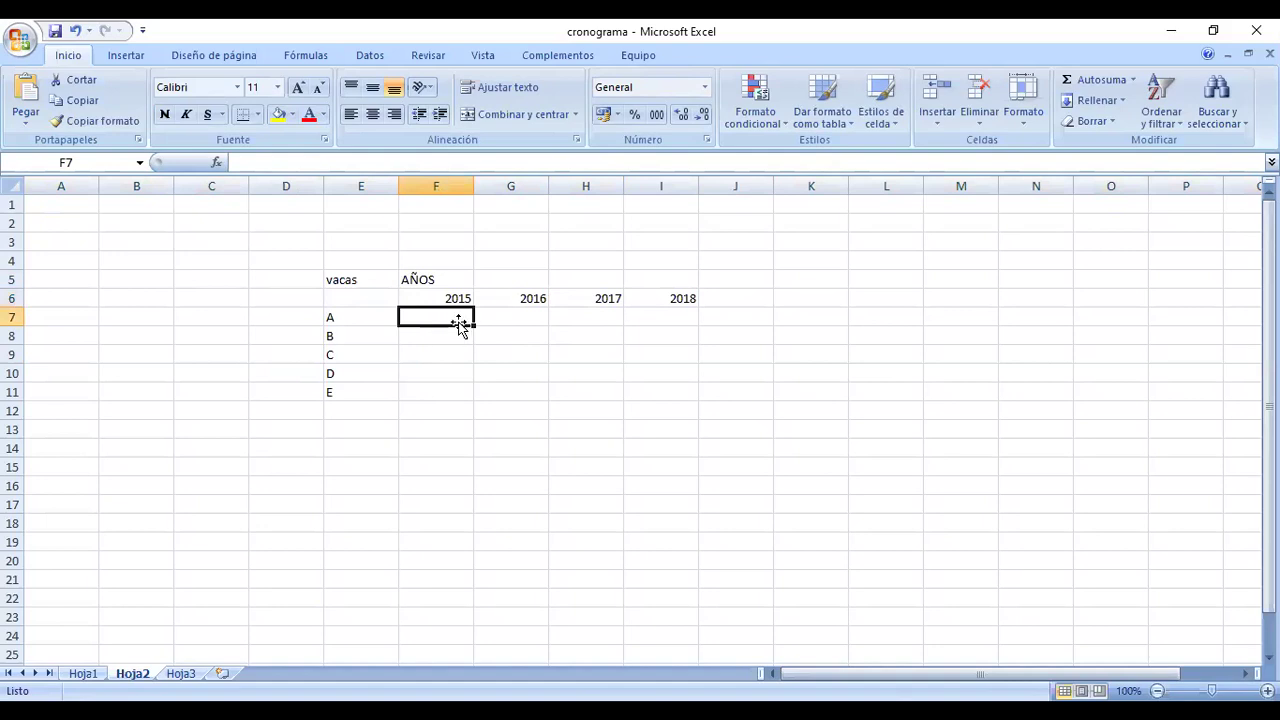
pyautogui.write('4000')
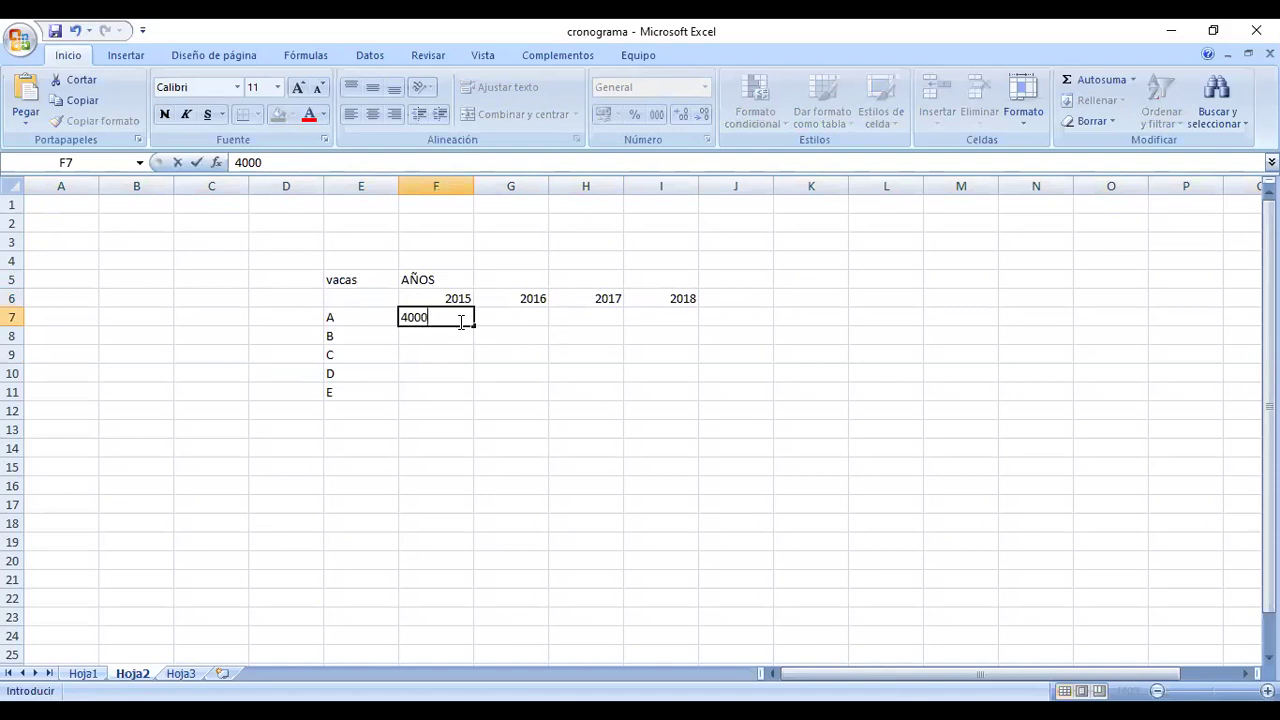
pyautogui.press('Tab')
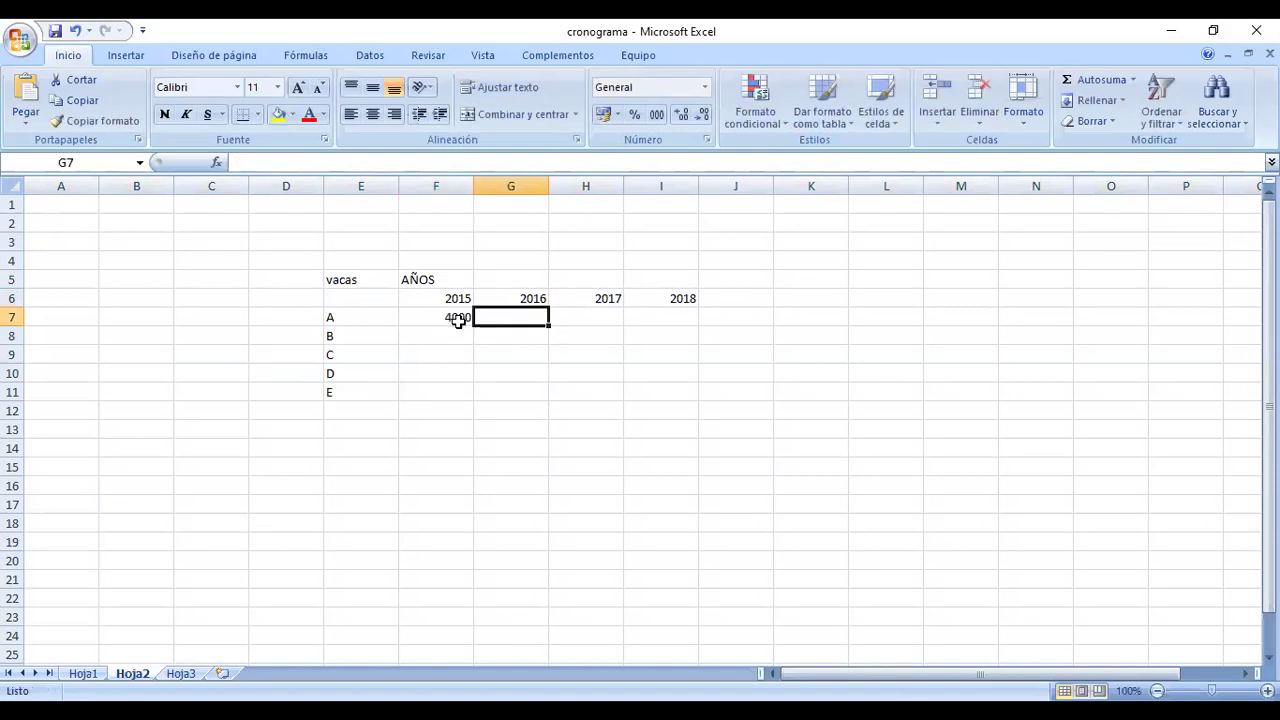
pyautogui.write('4800')
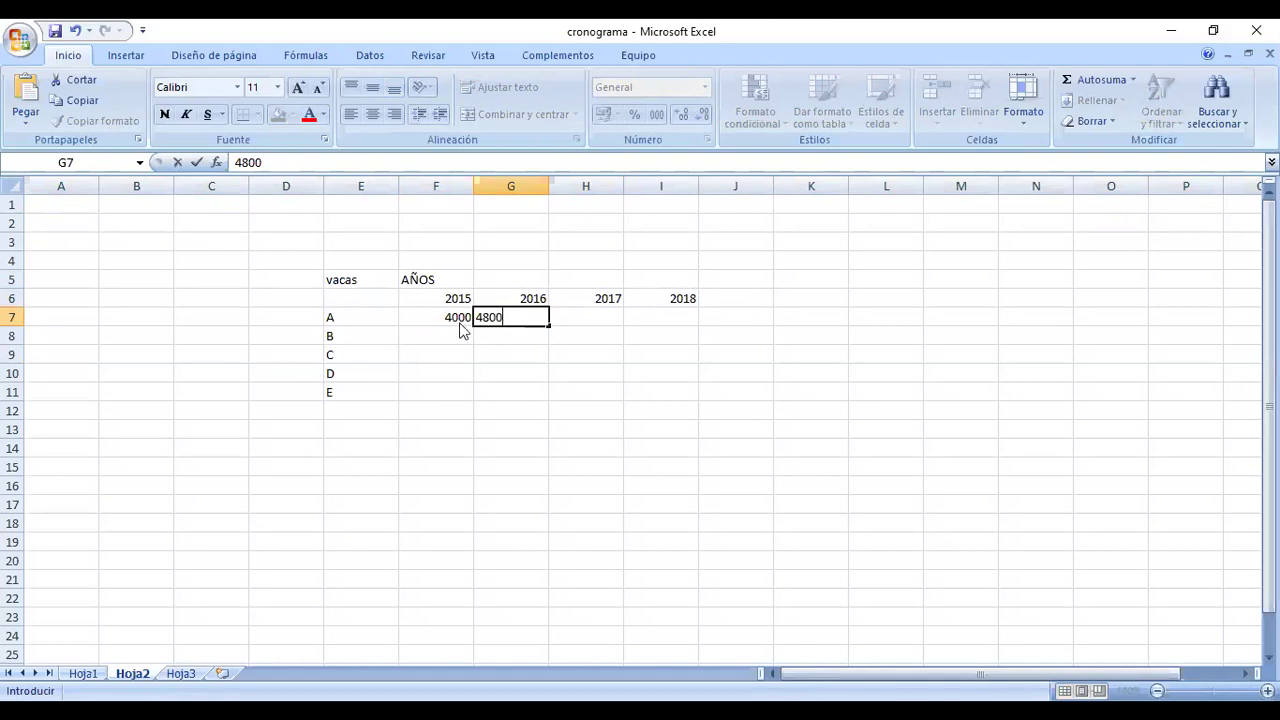
pyautogui.press('Tab')
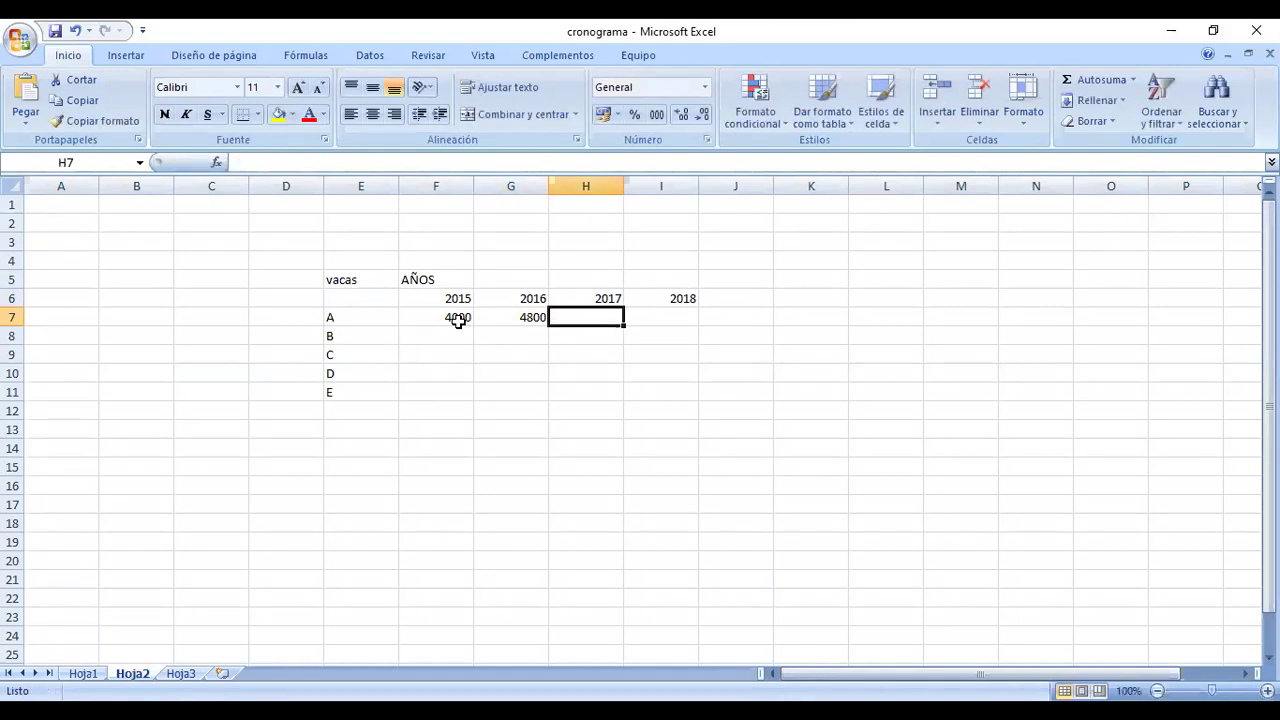
pyautogui.write('4100')
pyautogui.press('Tab')
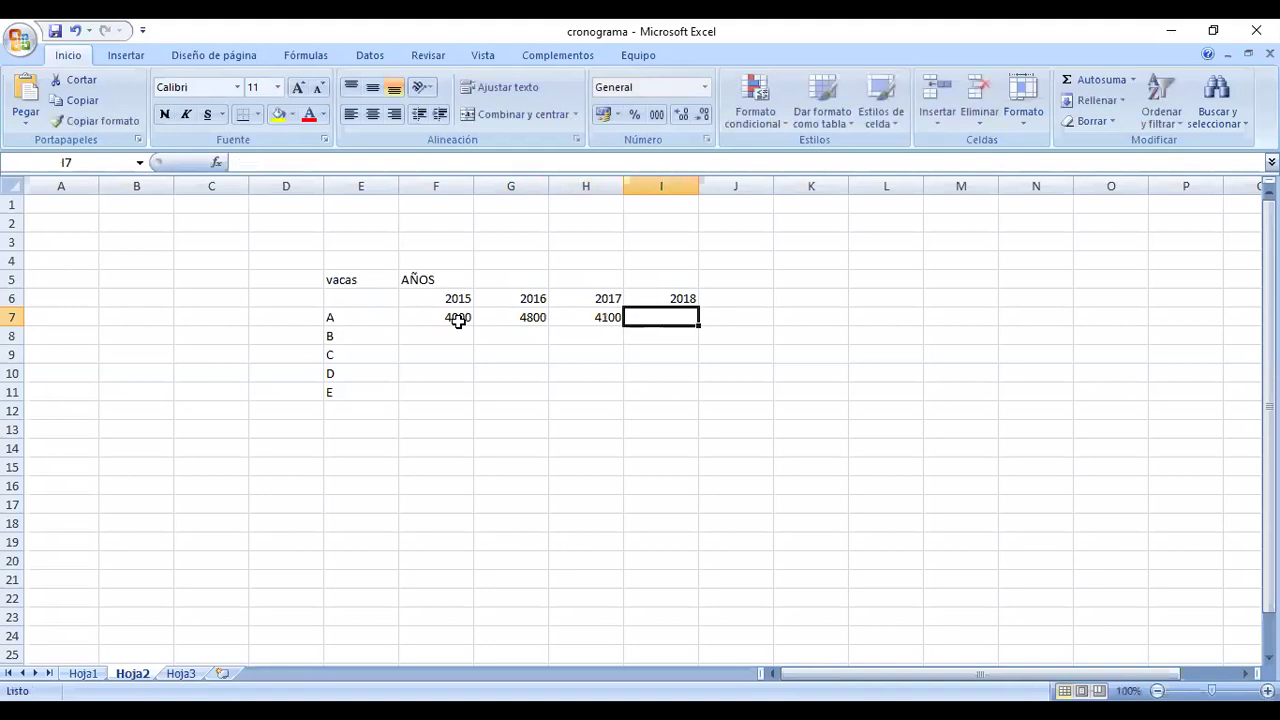
pyautogui.write('3100')
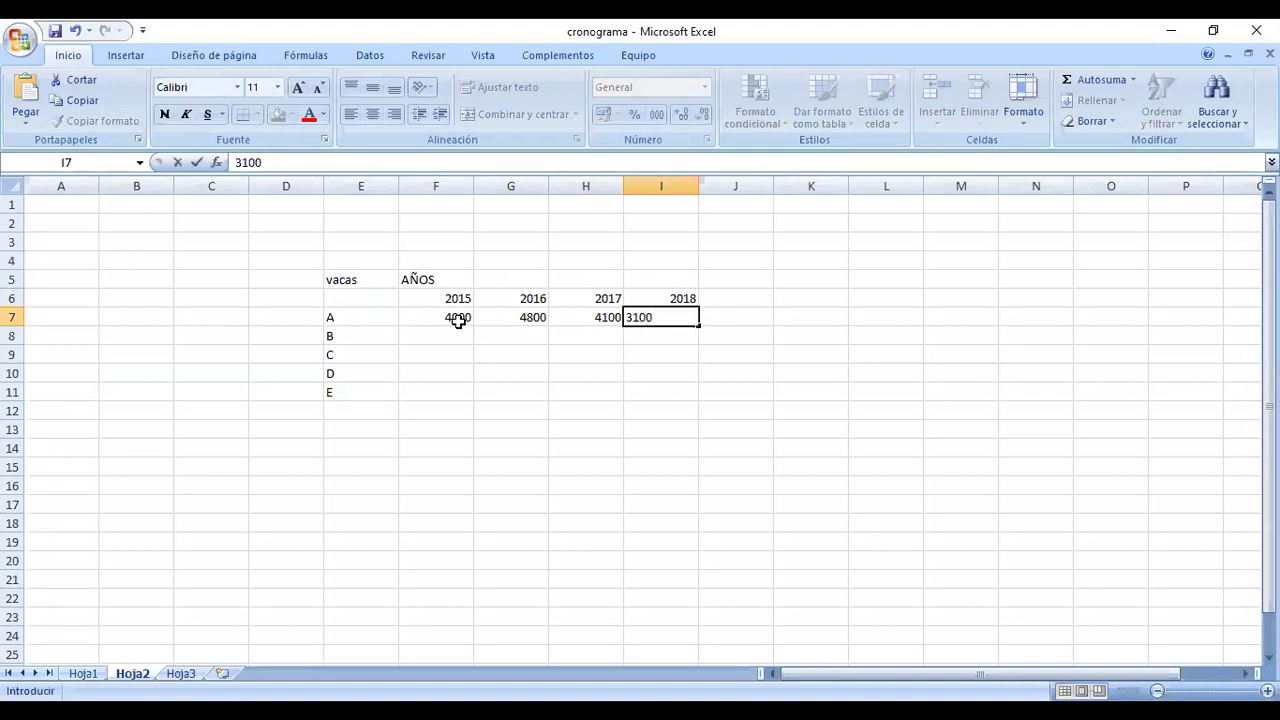
pyautogui.press('Return')
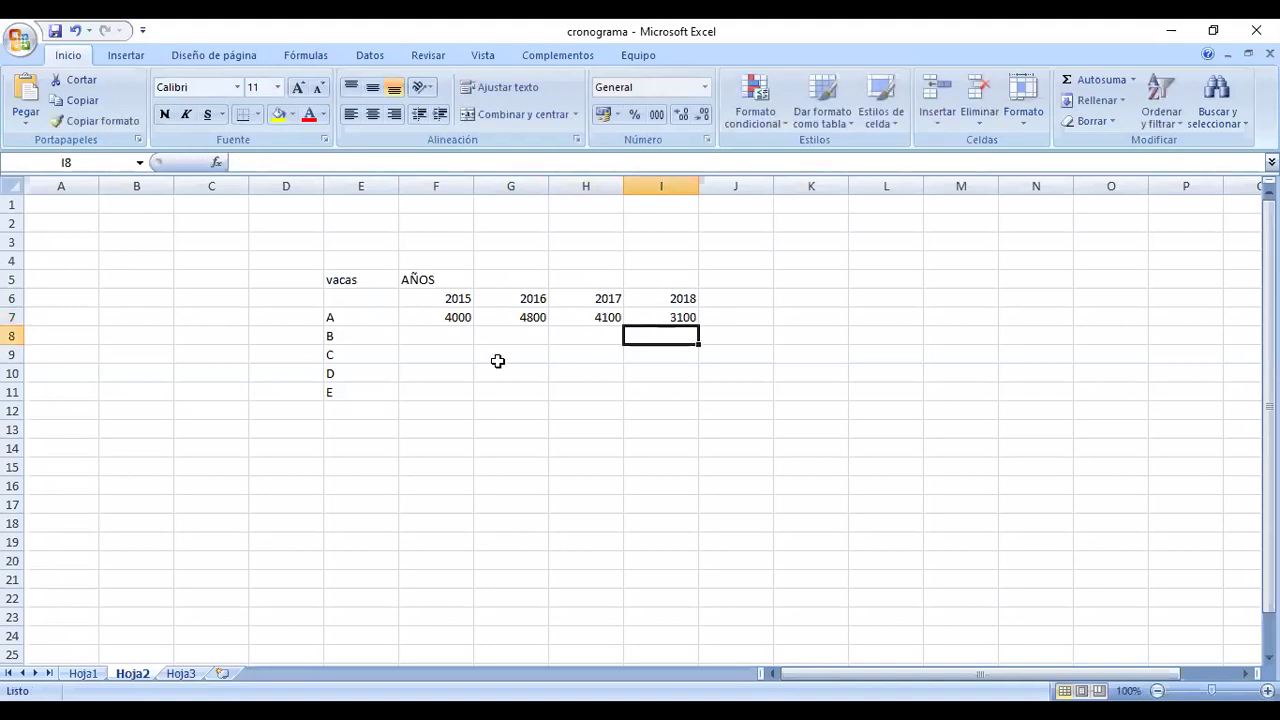
# Review cow A's values year by year from 2015 to 2018.
pyautogui.click(450, 316)
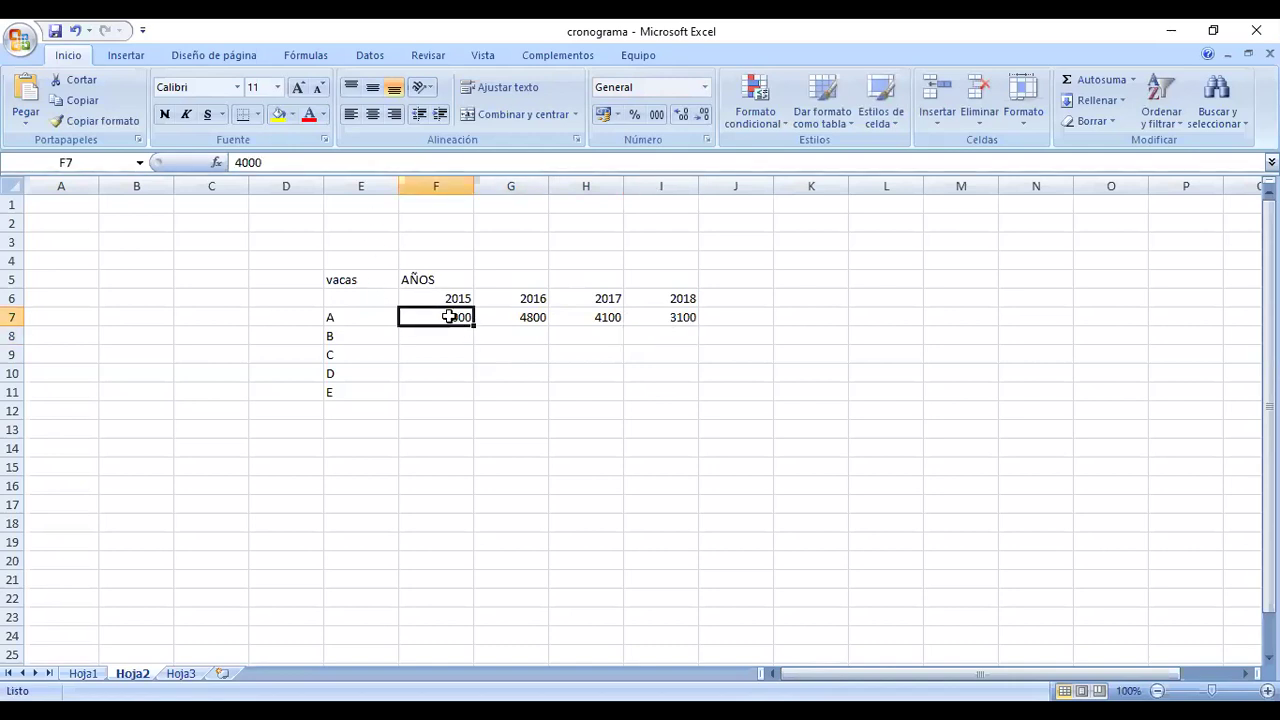
pyautogui.click(505, 316)
pyautogui.click(586, 317)
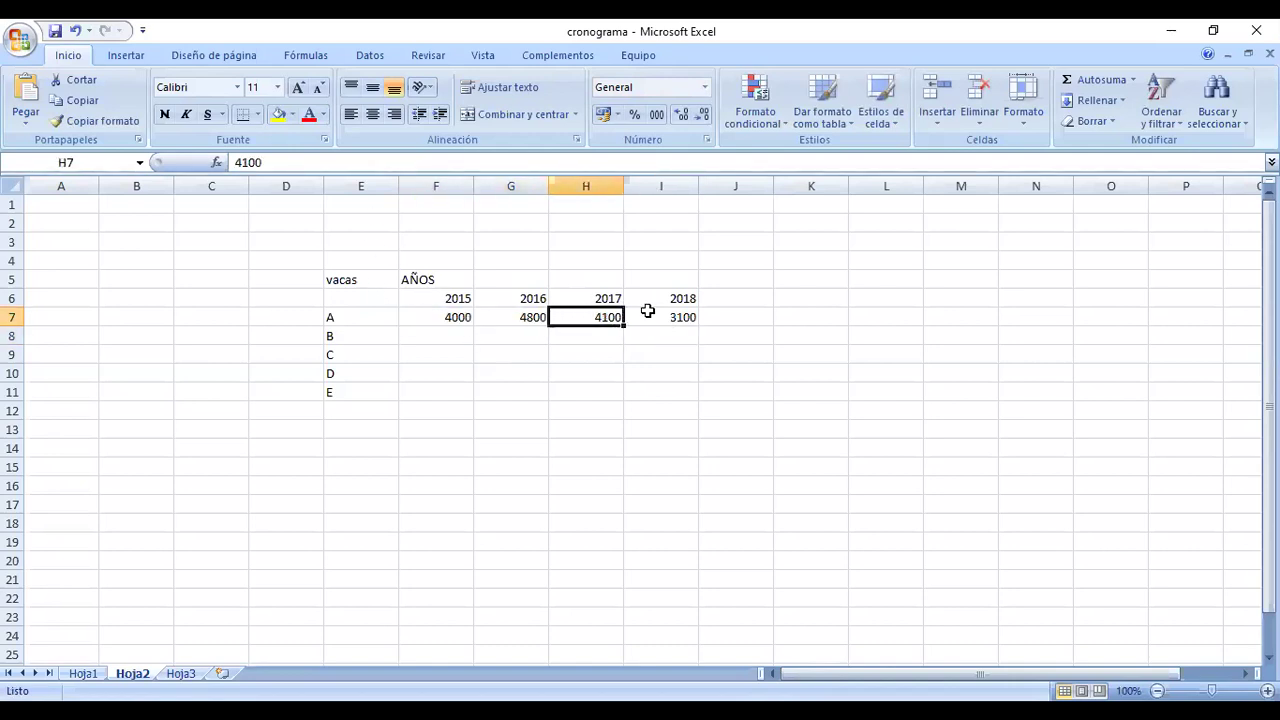
pyautogui.click(648, 316)
pyautogui.click(460, 317)
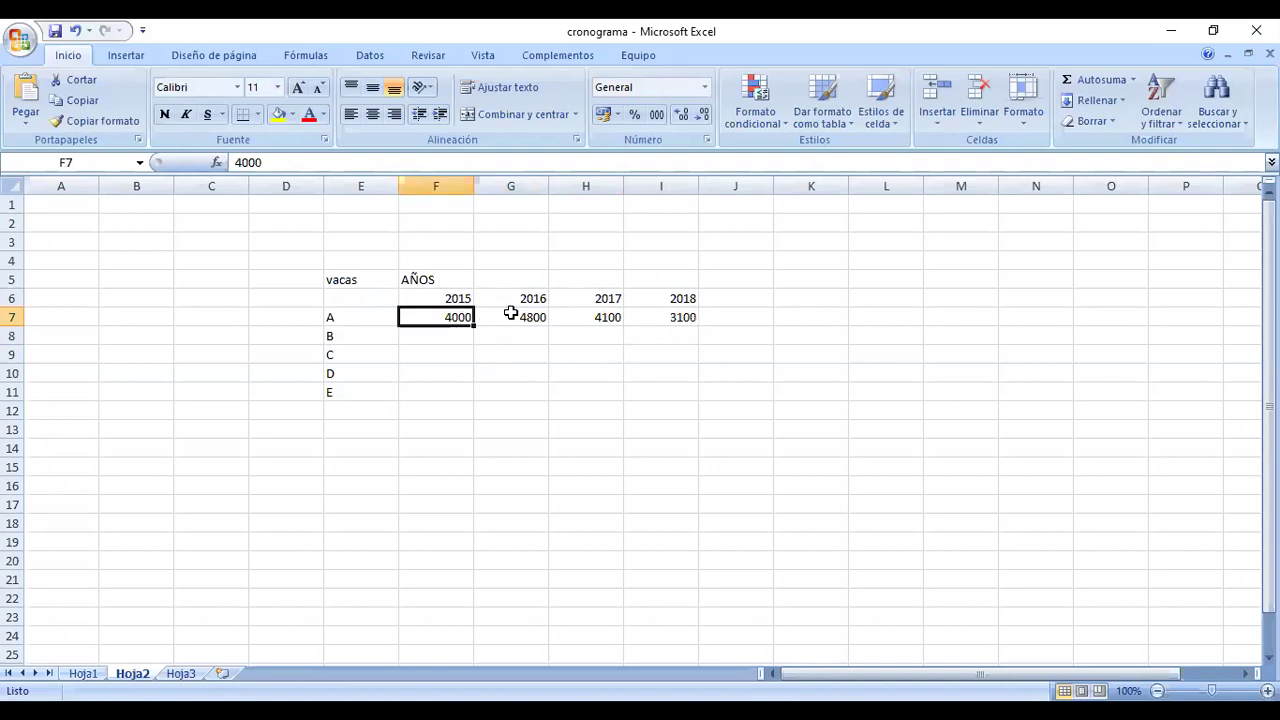
pyautogui.click(511, 317)
pyautogui.click(575, 316)
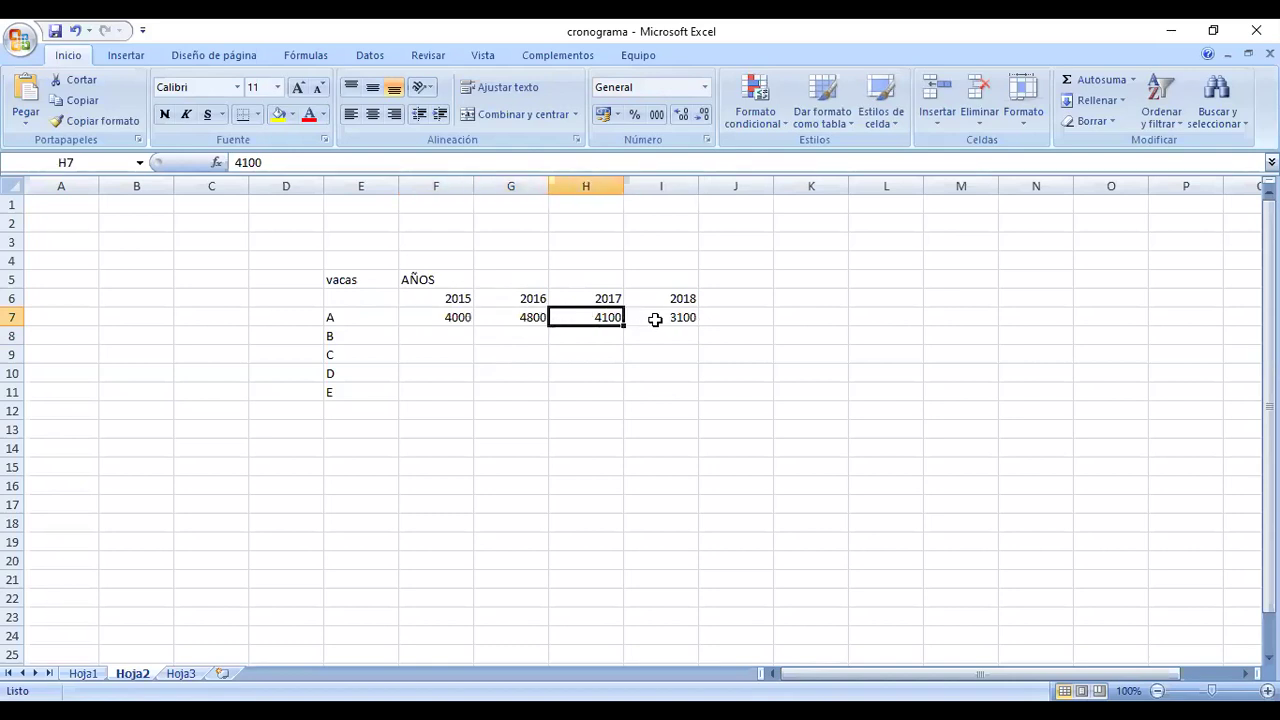
pyautogui.click(654, 317)
pyautogui.click(456, 335)
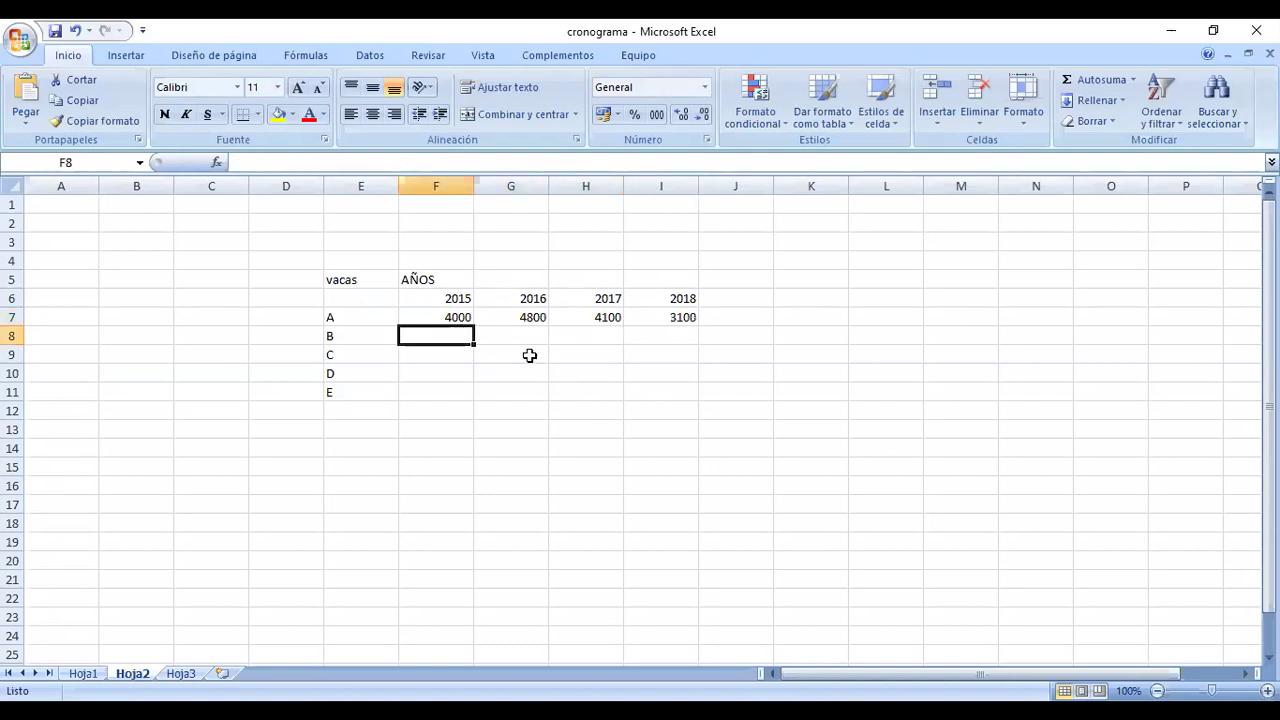
pyautogui.click(464, 316)
pyautogui.click(510, 316)
pyautogui.click(603, 317)
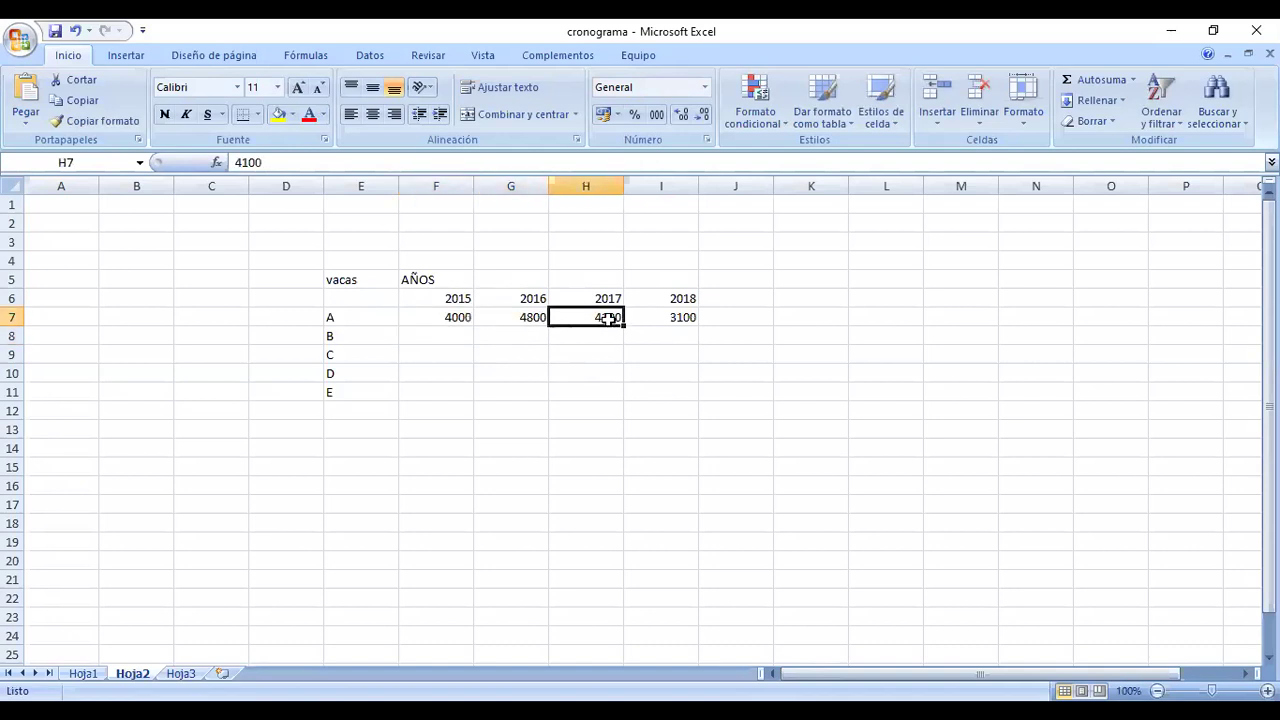
pyautogui.click(645, 322)
# Fill cow B's row with 5000, 2900 and 3100 for the years 2015 to 2017.
pyautogui.click(468, 334)
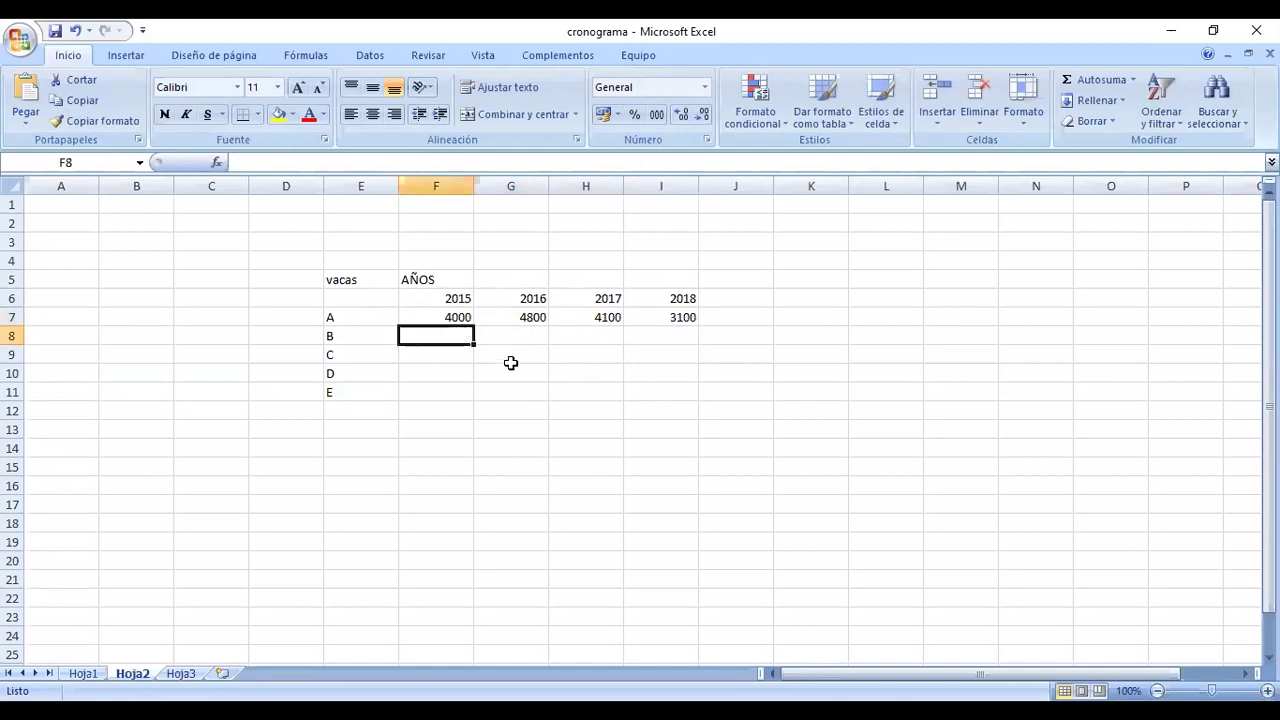
pyautogui.write('5000')
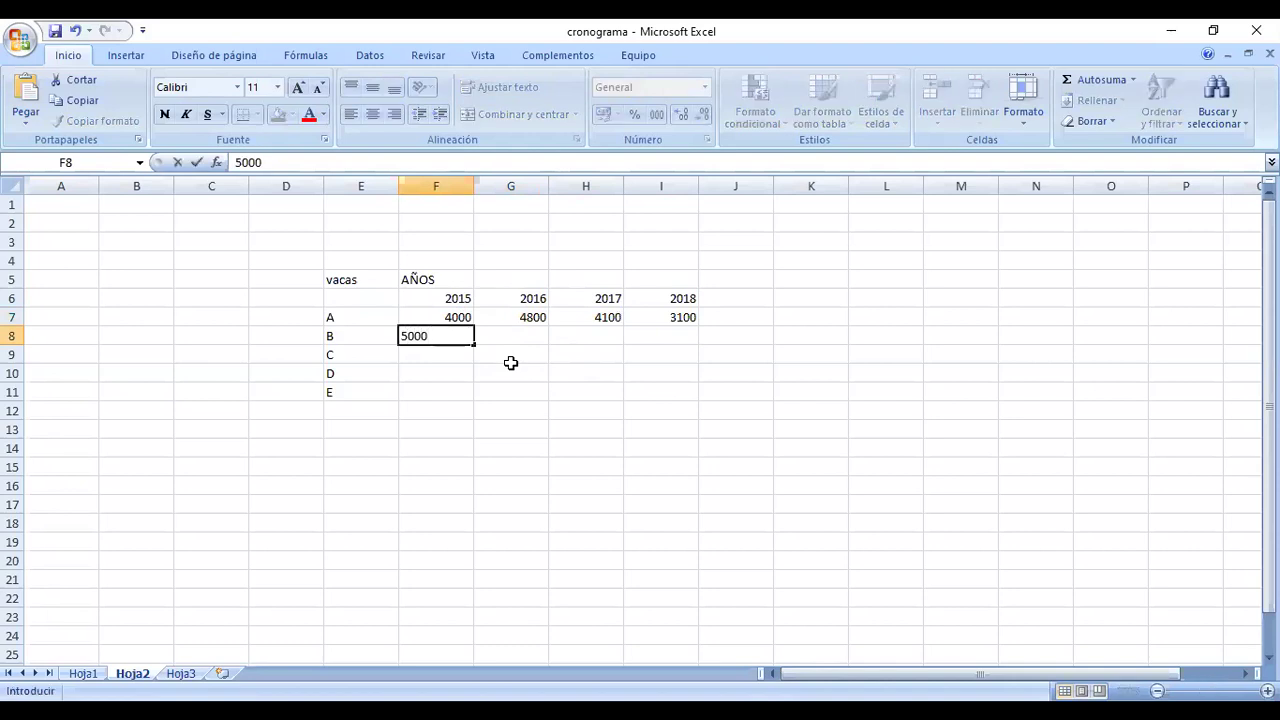
pyautogui.press('Tab')
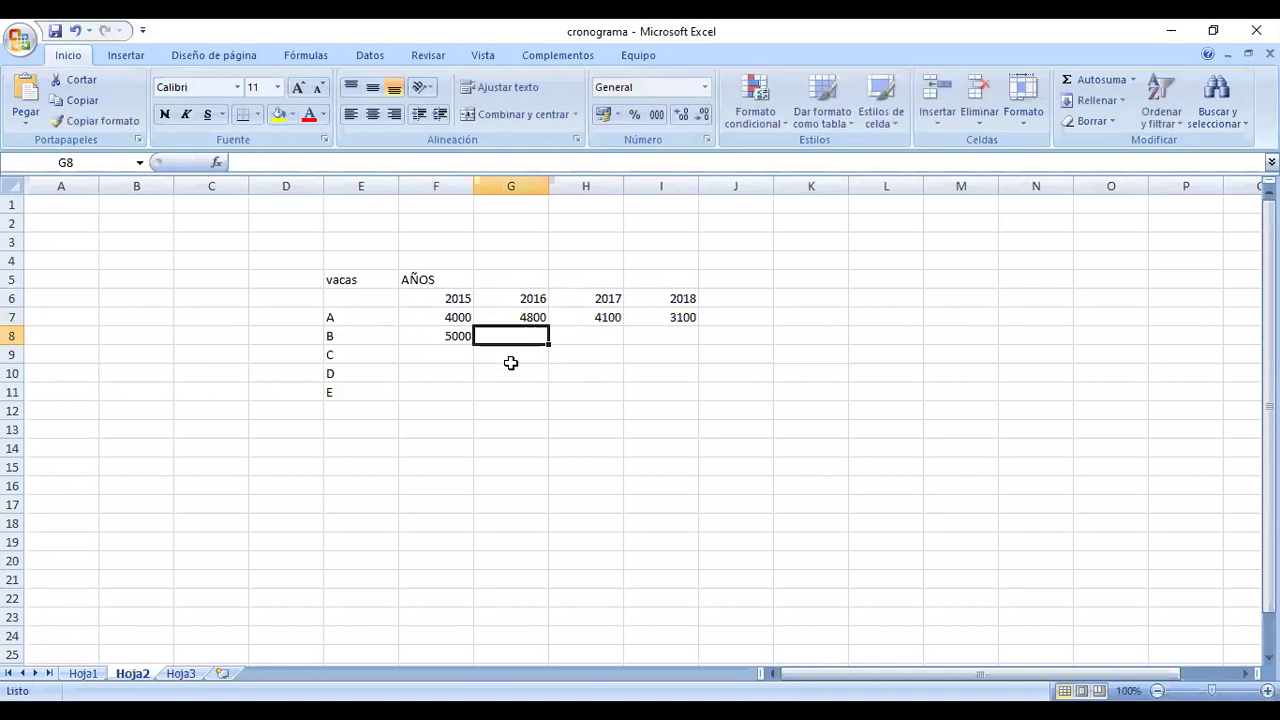
pyautogui.write('2')
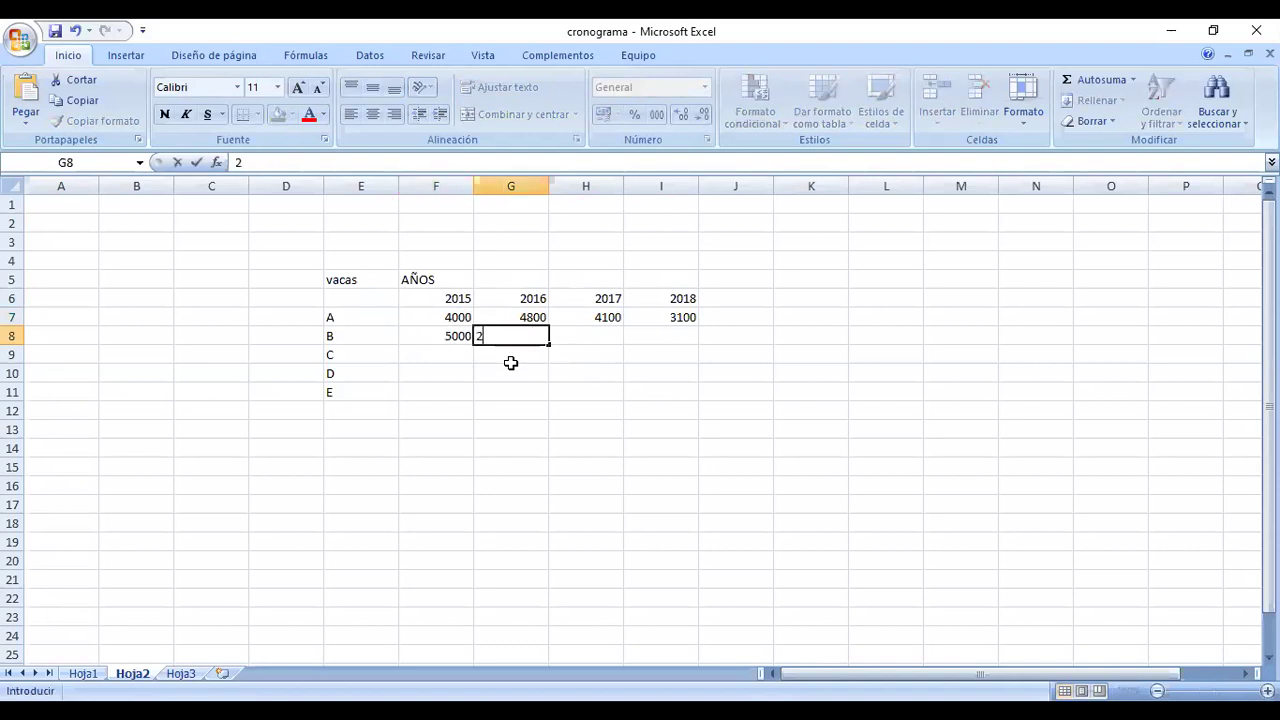
pyautogui.write('900')
pyautogui.press('Tab')
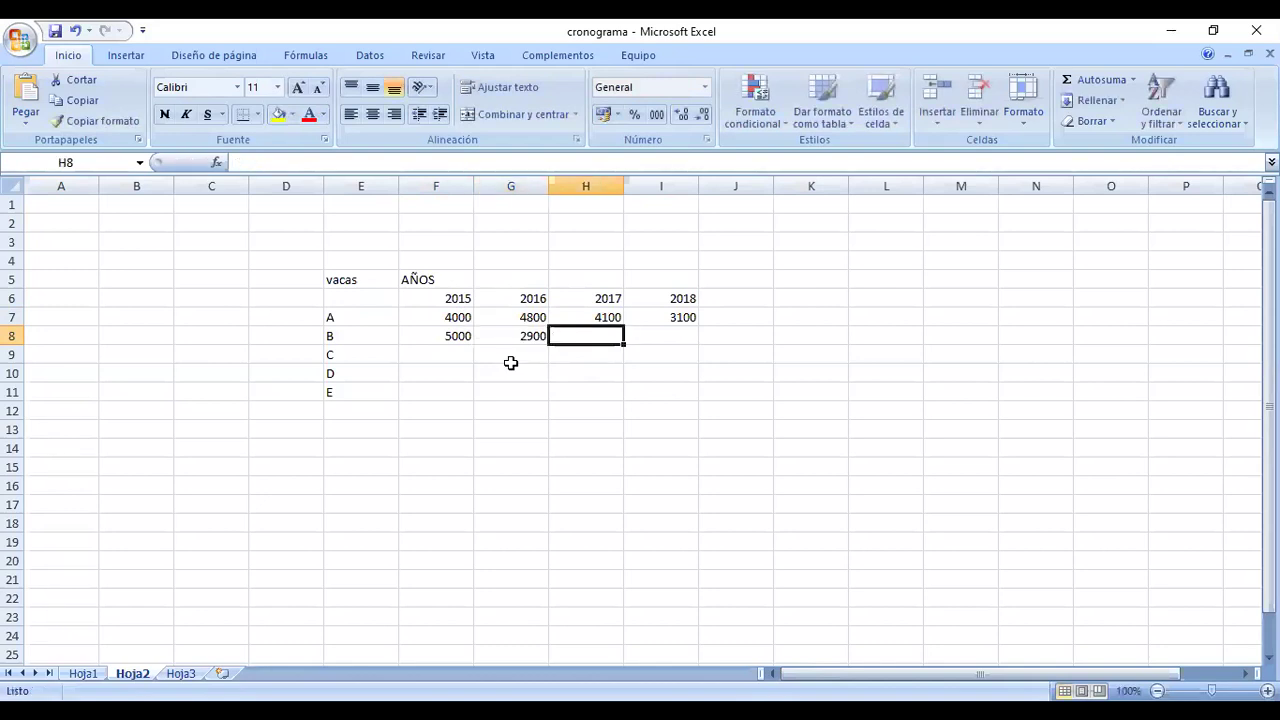
pyautogui.write('3100')
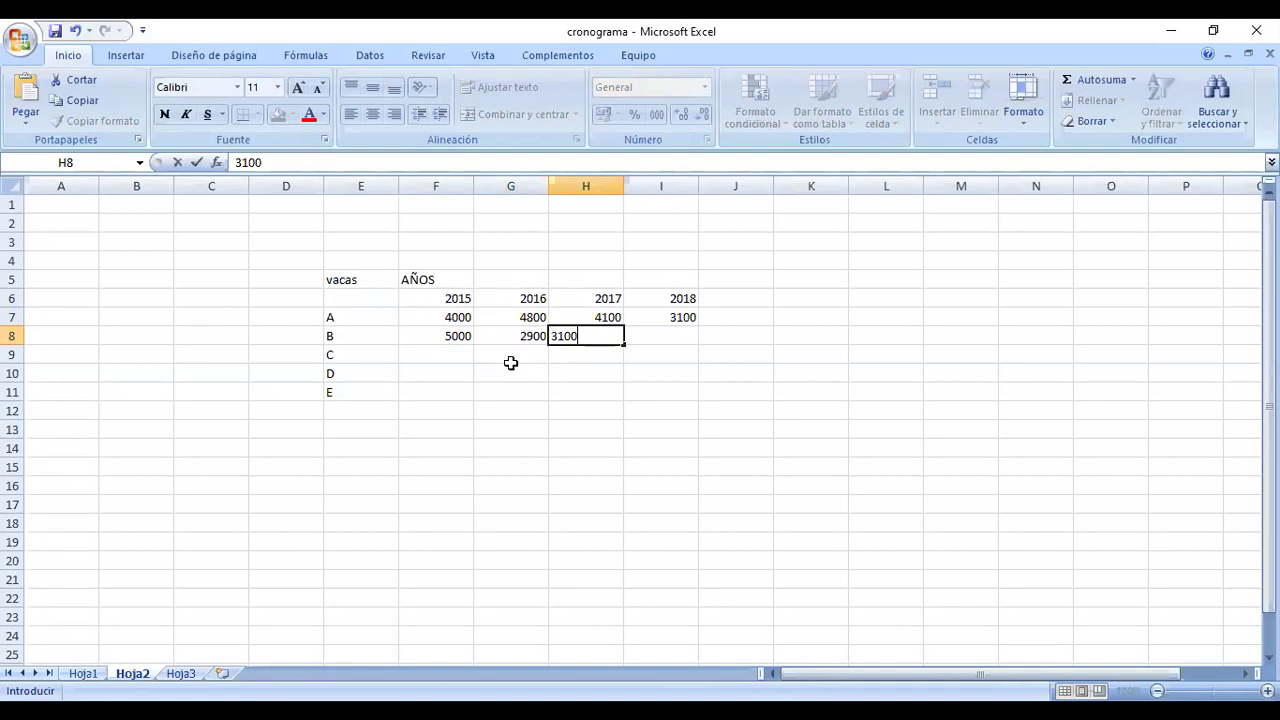
pyautogui.press('Return')
# Fill cow C's row with 2800, 3900 and 4700 for the years 2015 to 2017.
pyautogui.press('Left')
pyautogui.press('Left')
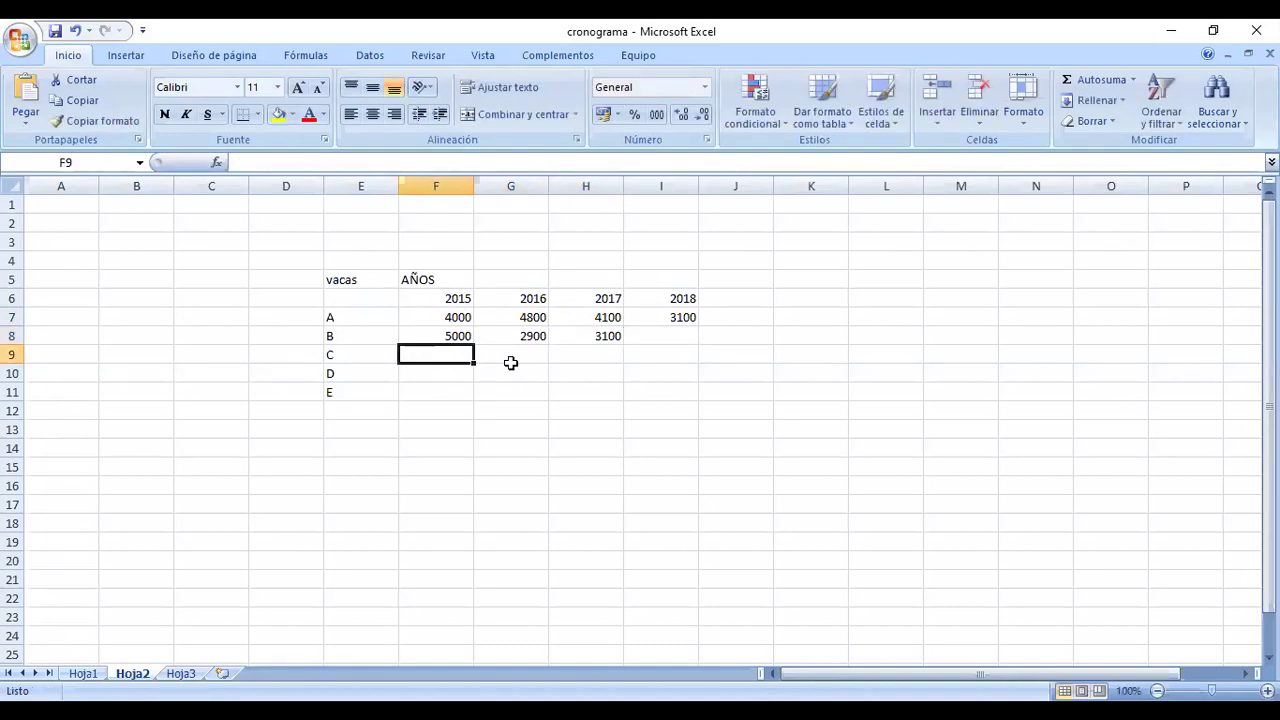
pyautogui.write('2800')
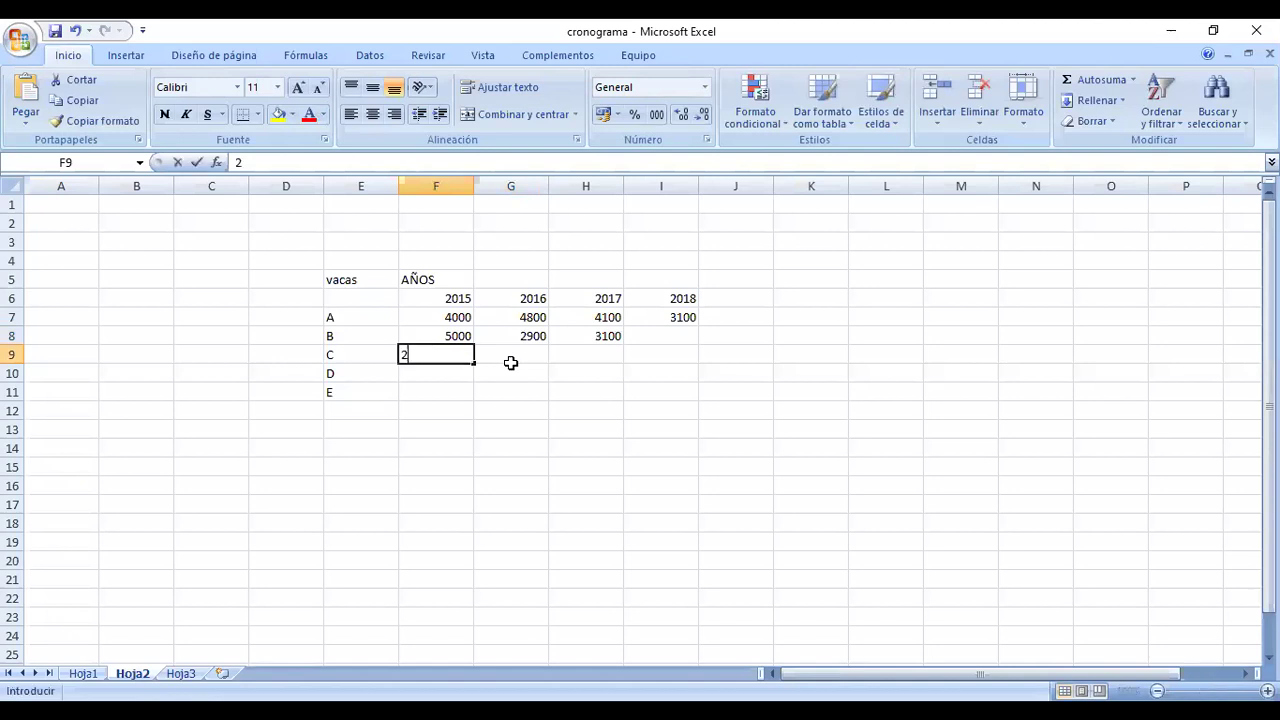
pyautogui.click(510, 362)
pyautogui.write('3900')
pyautogui.press('Tab')
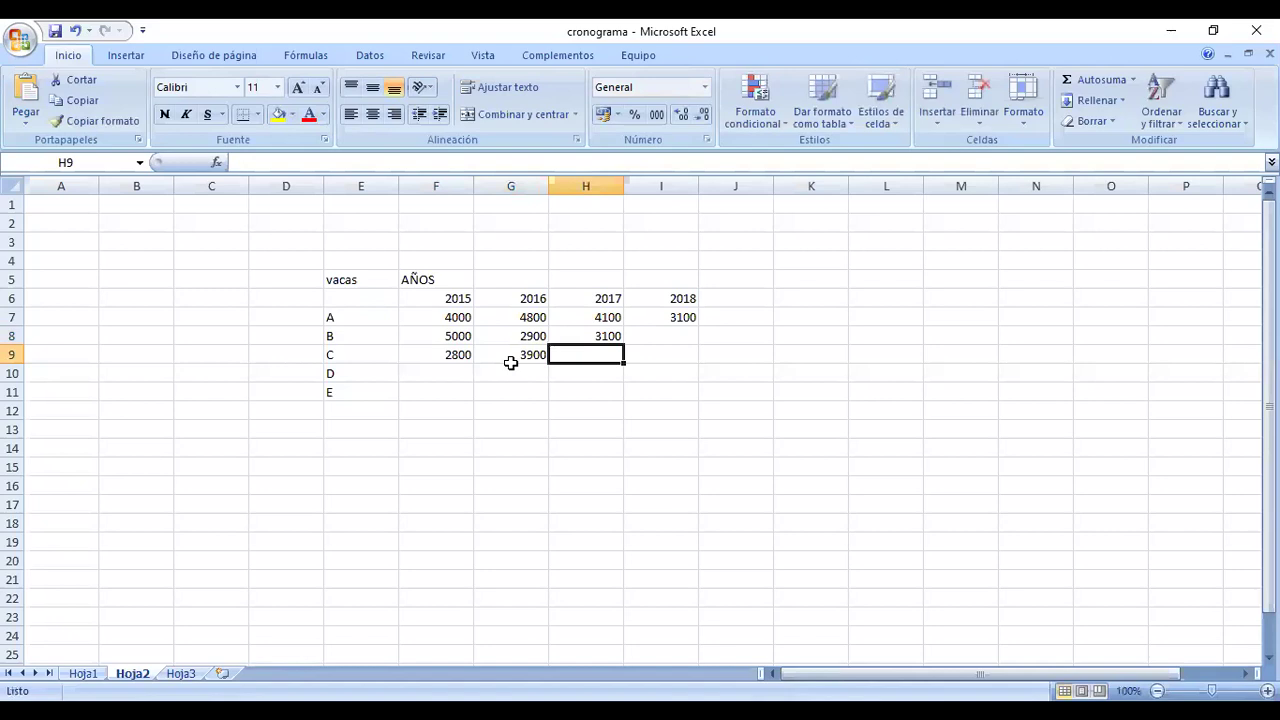
pyautogui.write('4700')
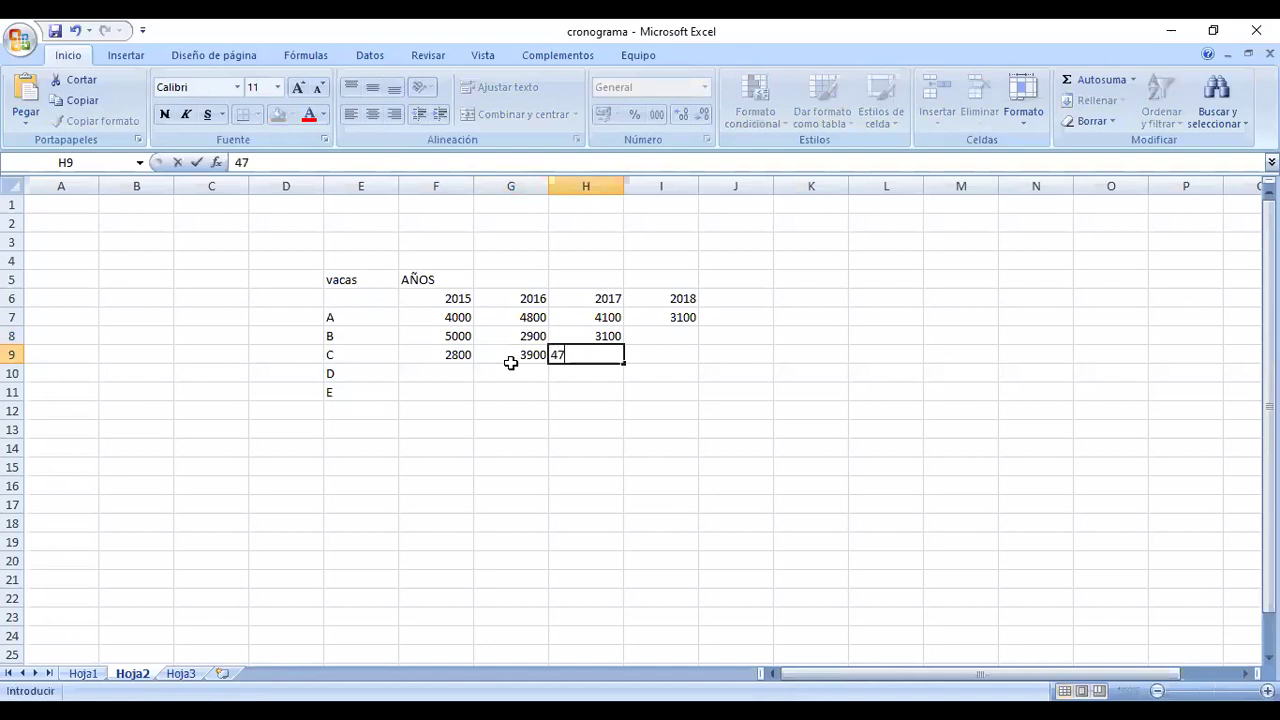
pyautogui.press('Return')
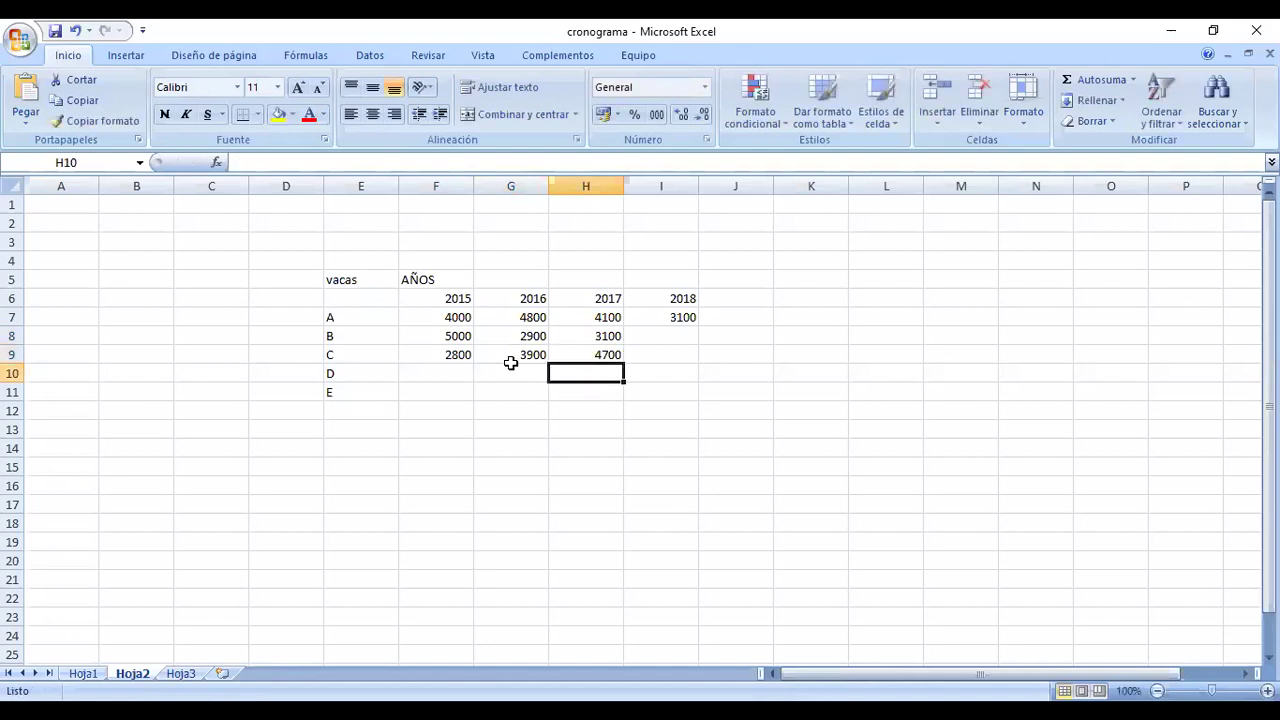
pyautogui.press('Left')
pyautogui.press('Left')
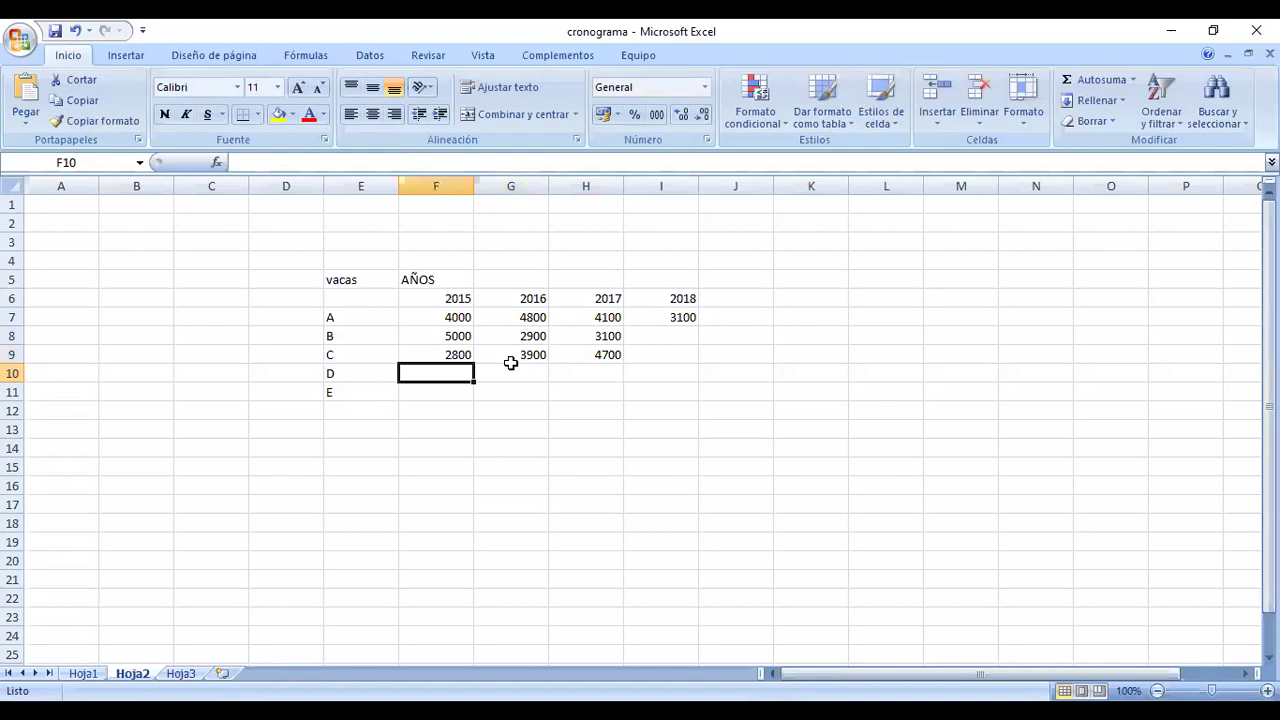
pyautogui.write('5600')
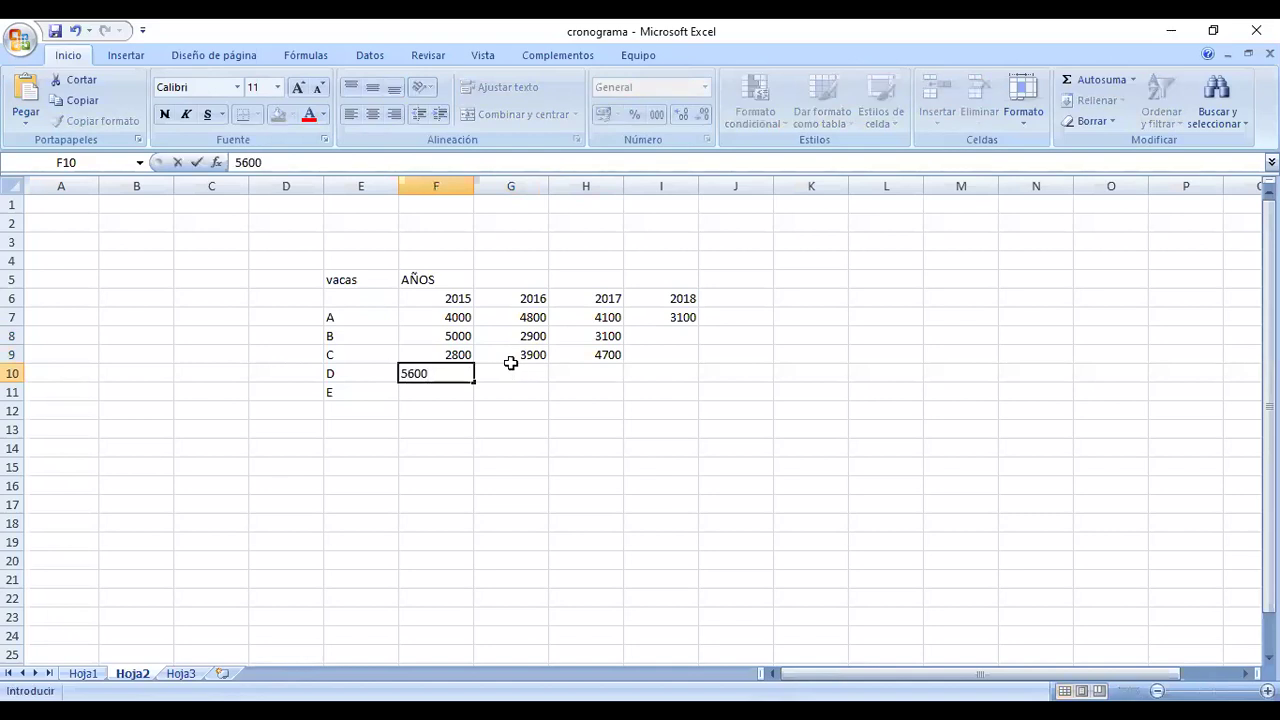
pyautogui.press('Right')
pyautogui.write('5000')
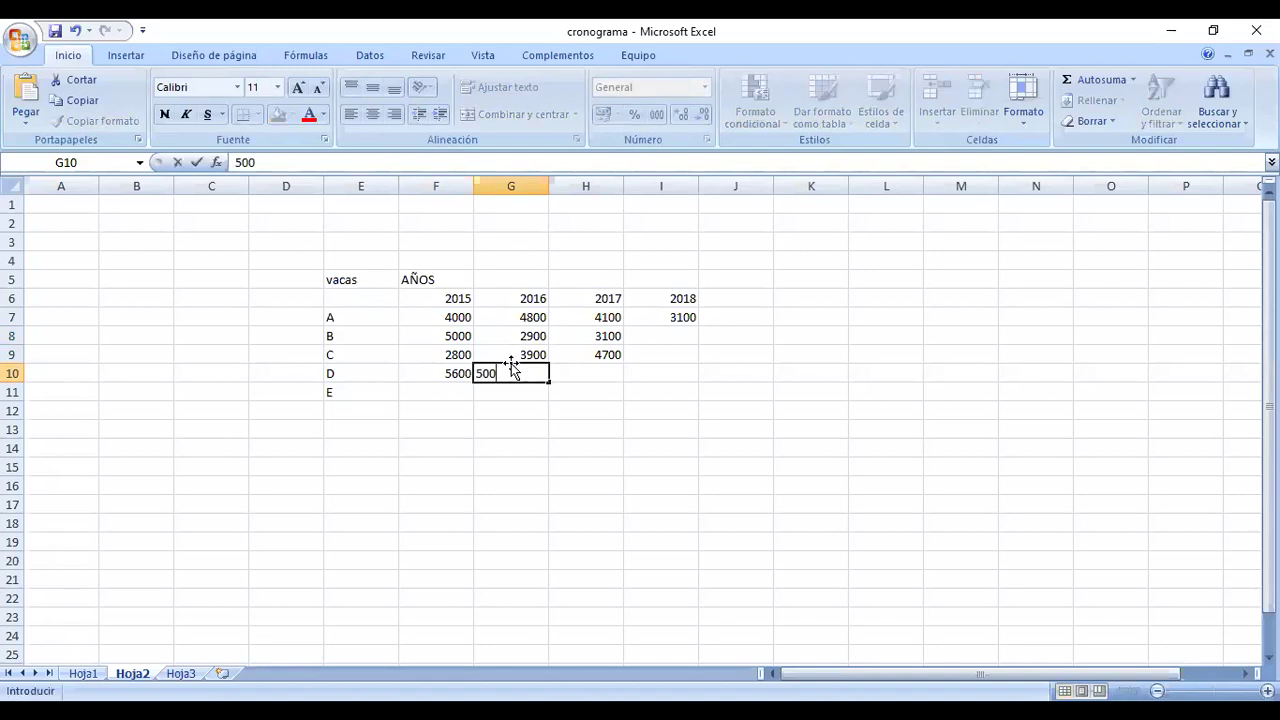
pyautogui.press('BackSpace')
pyautogui.press('BackSpace')
pyautogui.press('BackSpace')
pyautogui.press('BackSpace')
pyautogui.press('Escape')
pyautogui.press('Left')
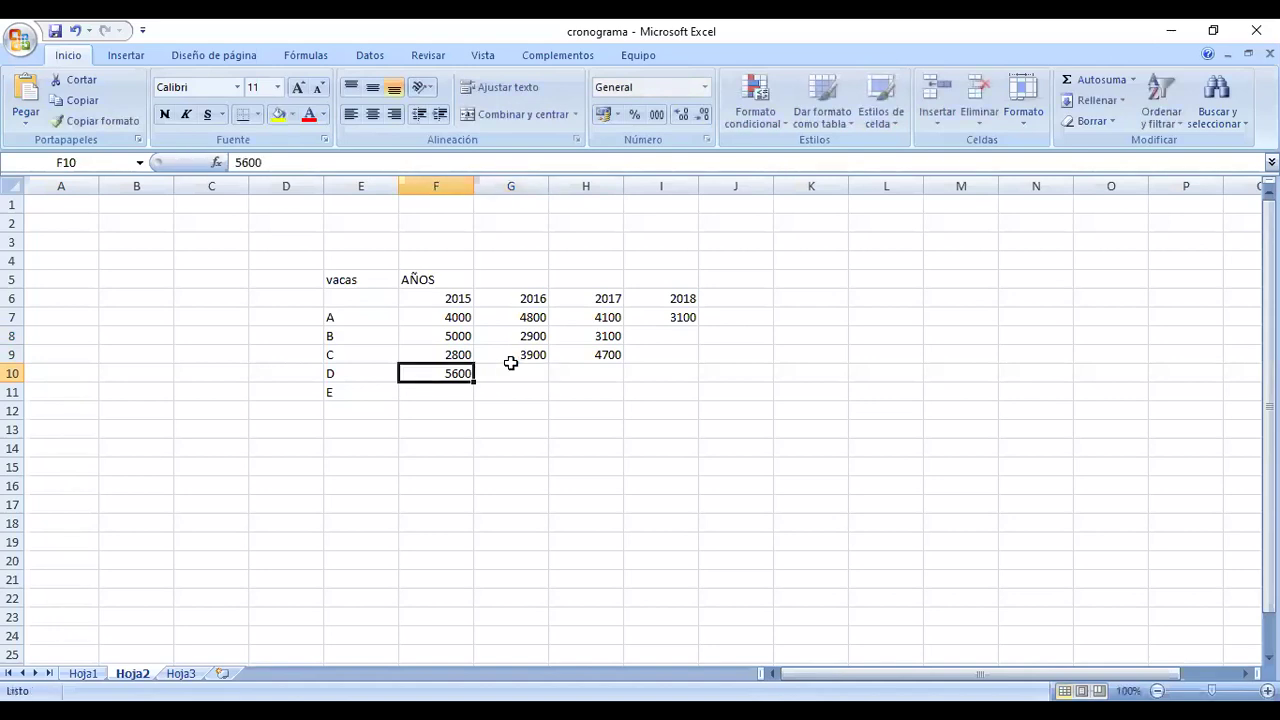
# Fill cow D's row with 5000 for 2015 and 4700 for 2016.
pyautogui.write('5000')
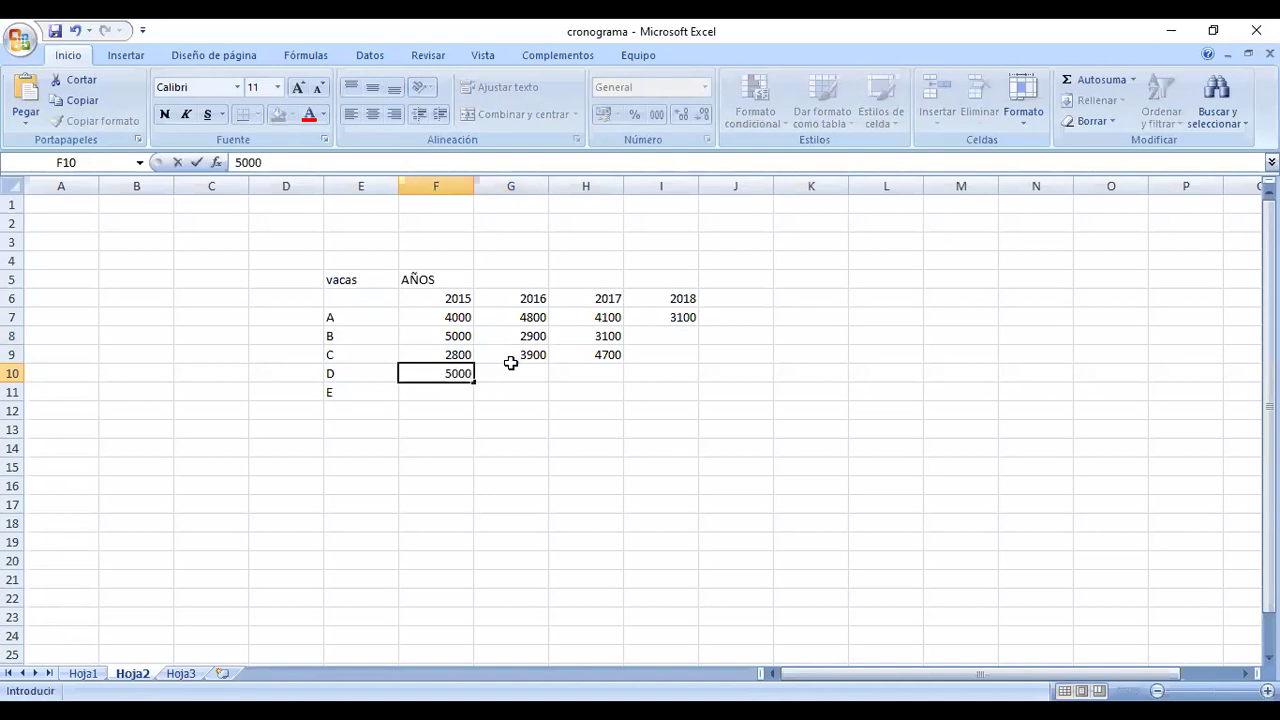
pyautogui.press('Right')
pyautogui.write('4700')
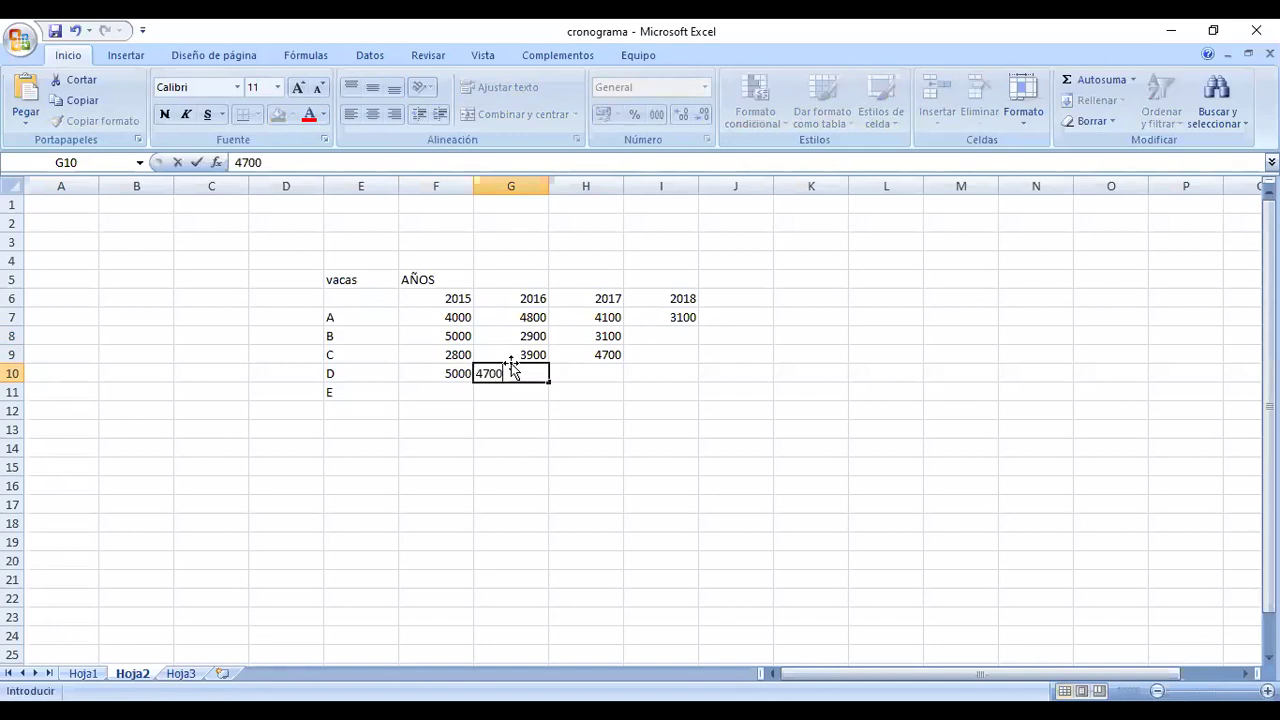
pyautogui.press('Return')
# Enter 4444 as cow E's value for 2015.
pyautogui.press('Left')
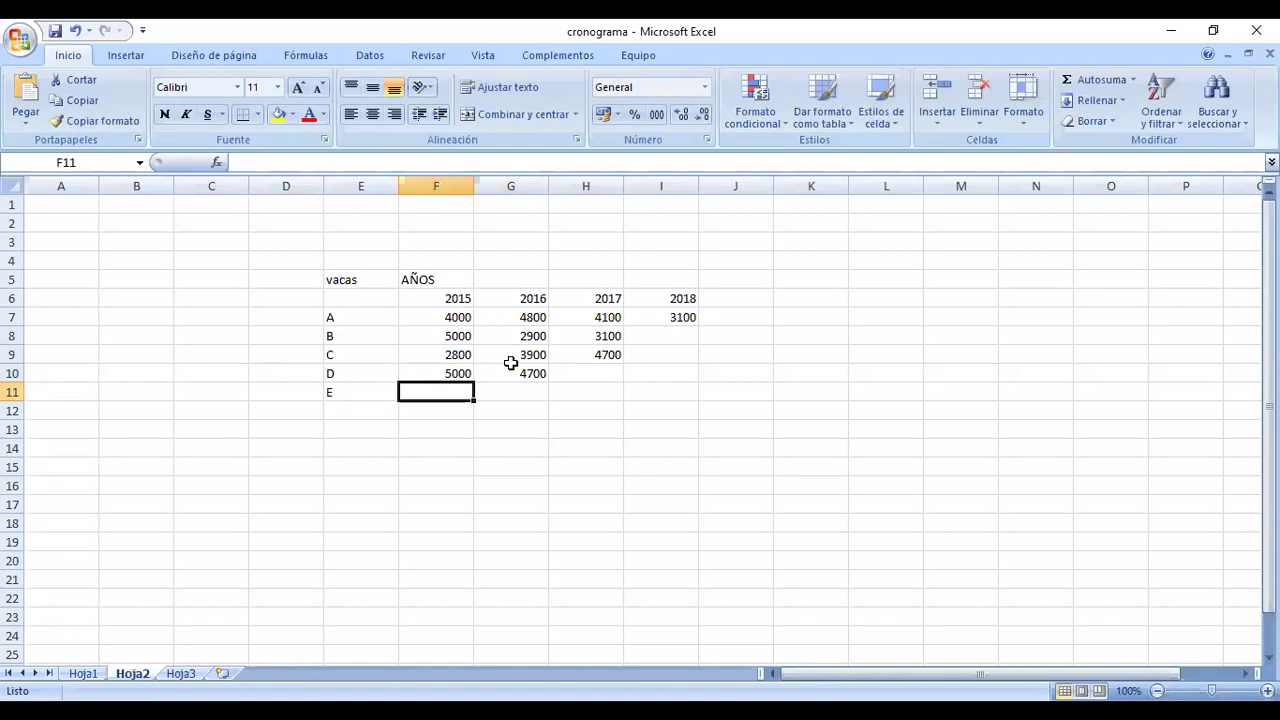
pyautogui.write('4')
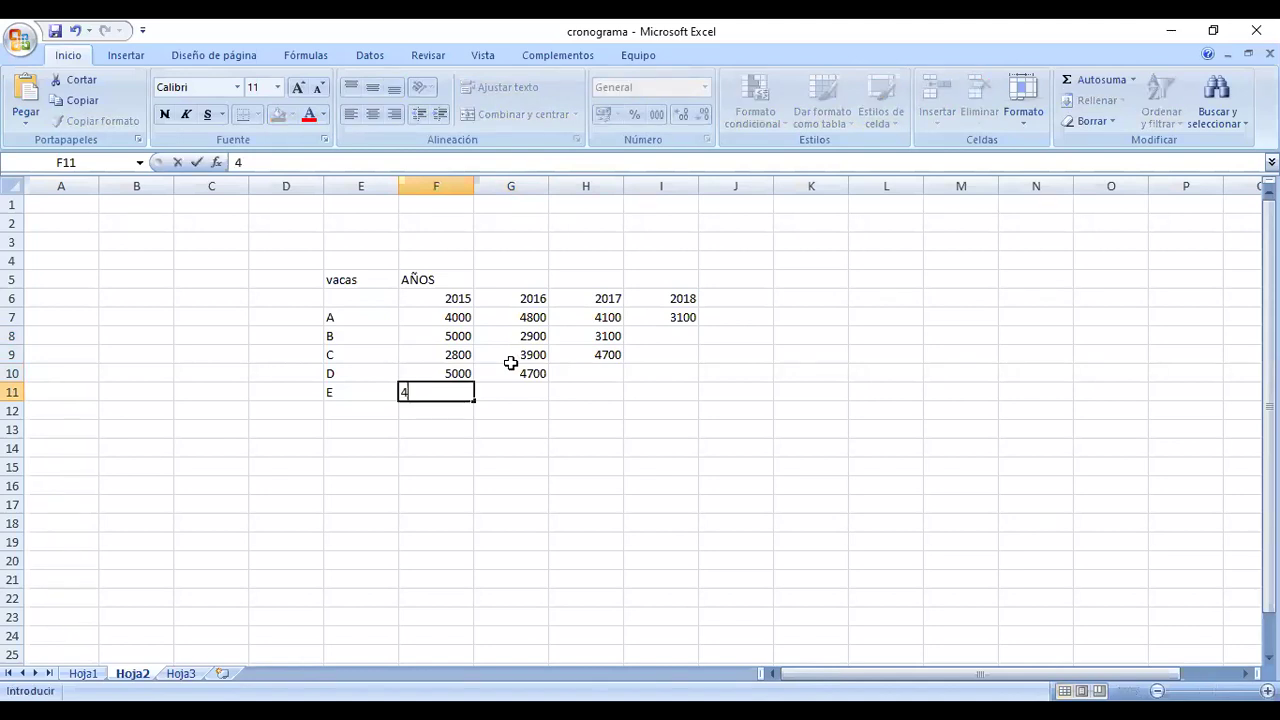
pyautogui.write('444')
pyautogui.press('Return')
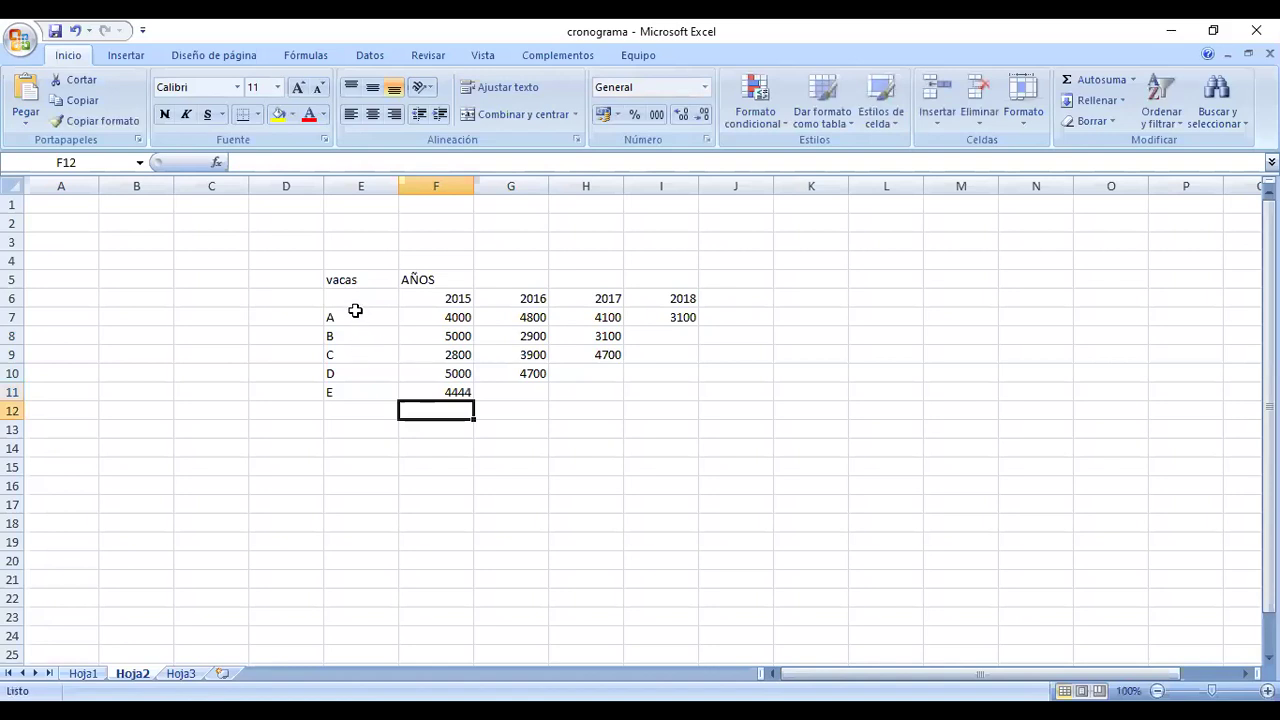
# Label cow A as "4 PARTOS" and cows B and C as "3 PARTOS" in D7 to D9.
pyautogui.click(308, 320)
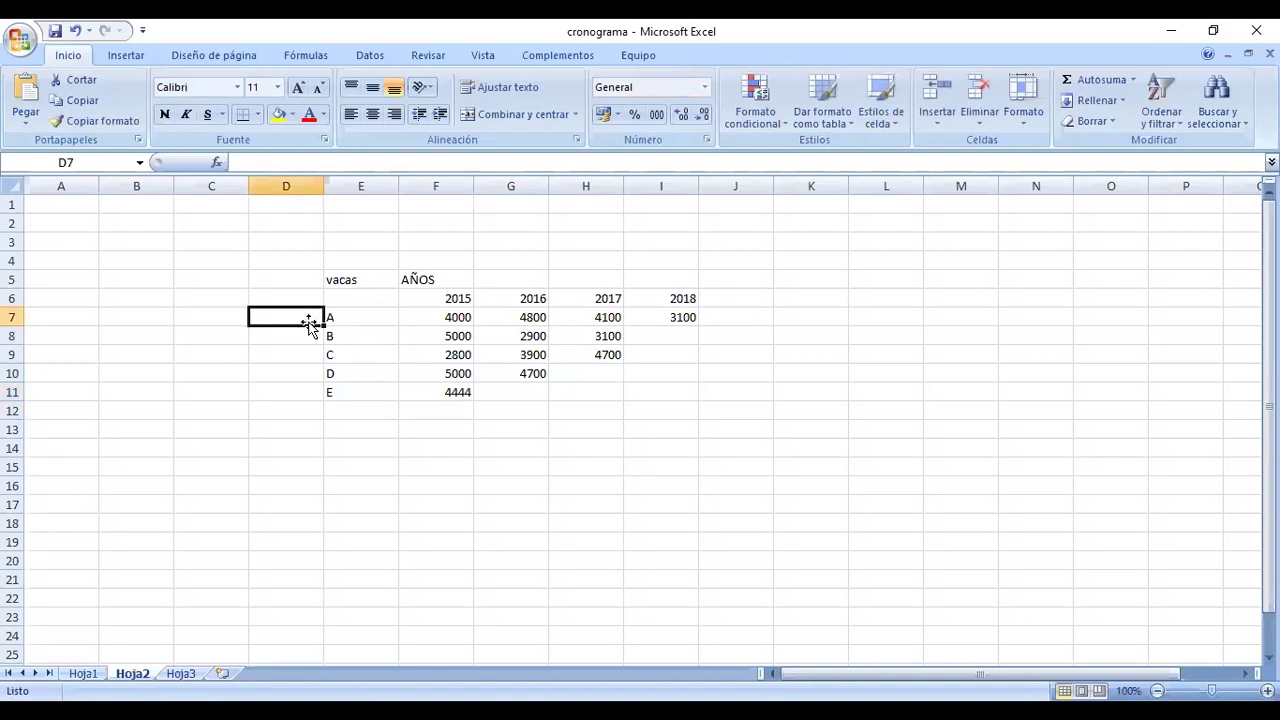
pyautogui.write('4 P')
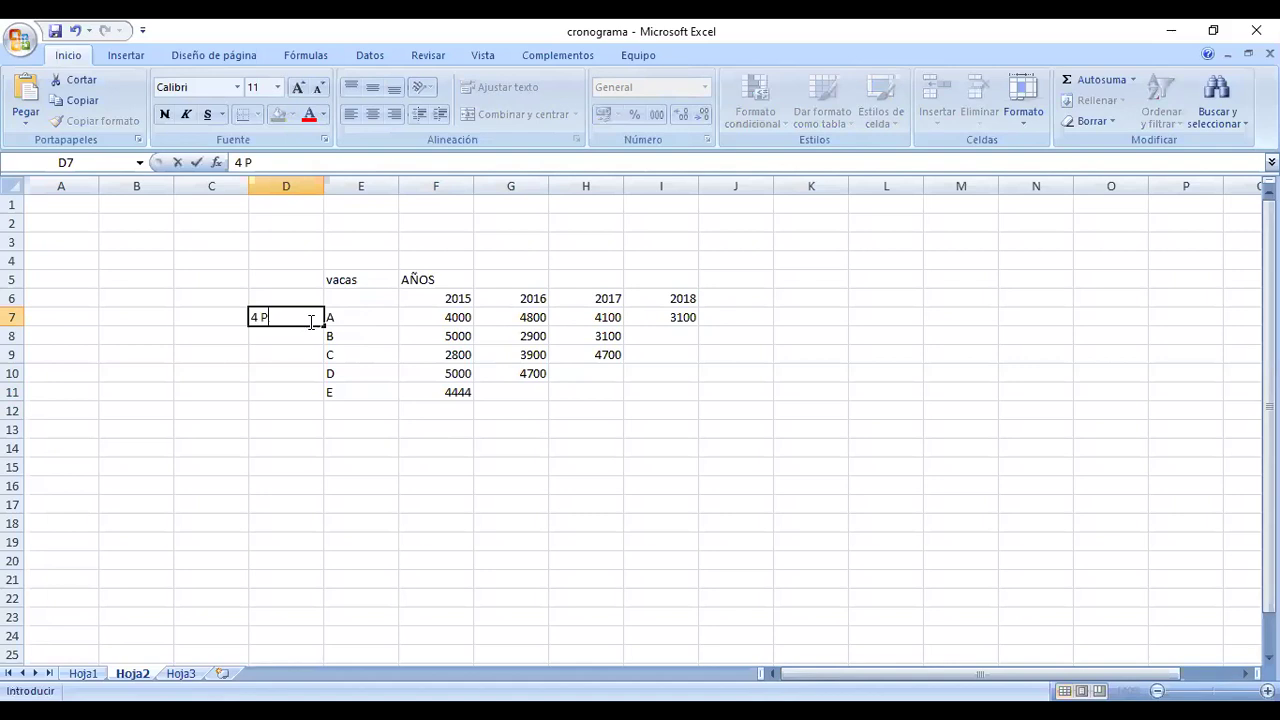
pyautogui.write('ARTOS')
pyautogui.press('Return')
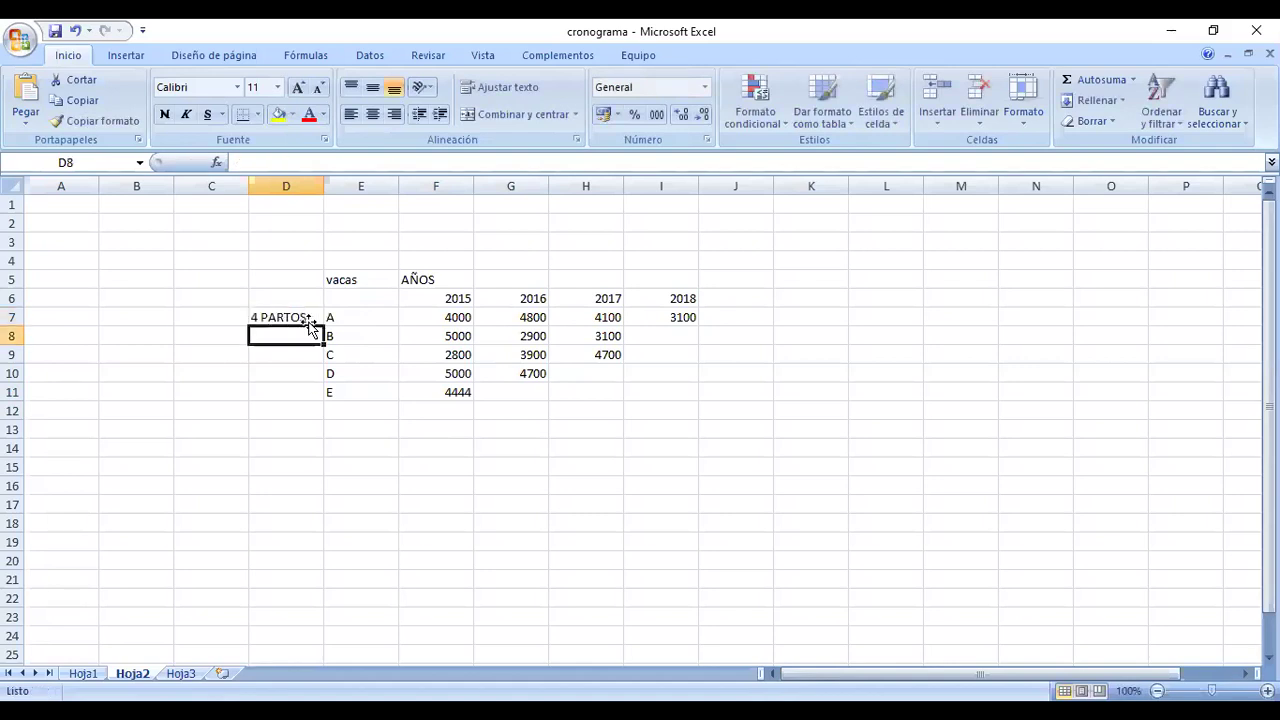
pyautogui.write('3 PART')
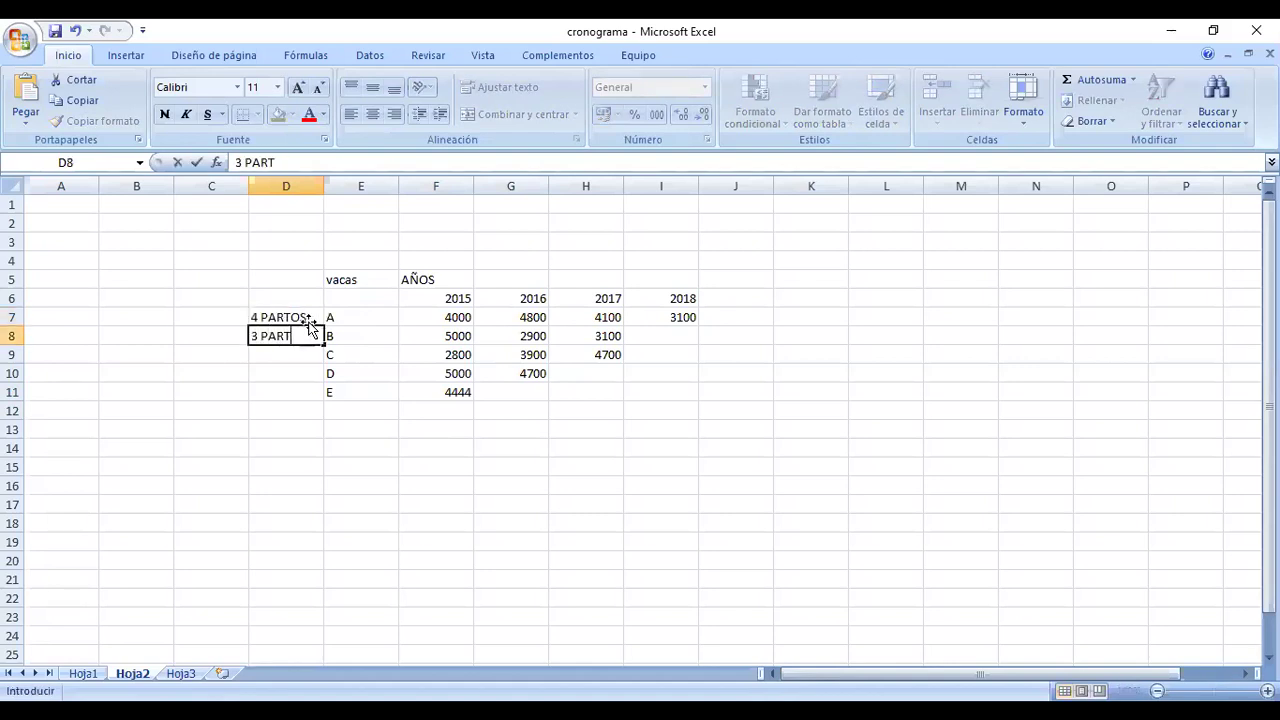
pyautogui.write('OS')
pyautogui.press('Return')
pyautogui.write('3')
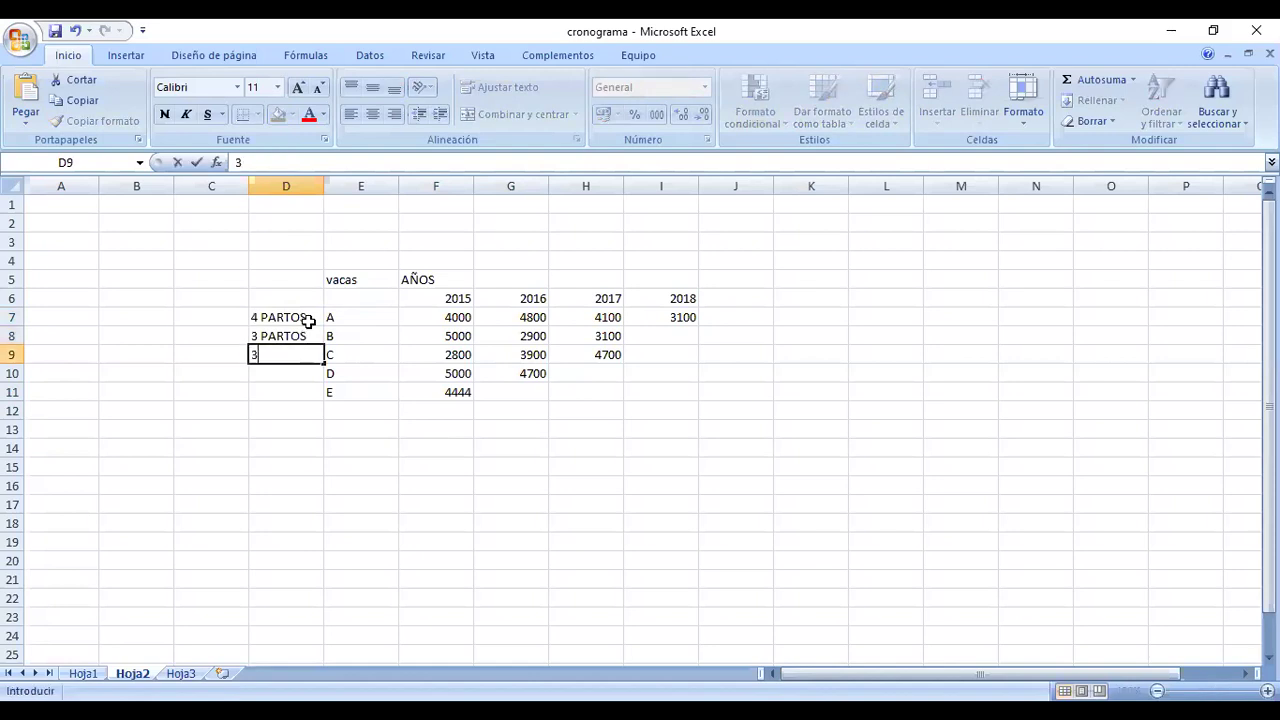
pyautogui.write(' PA')
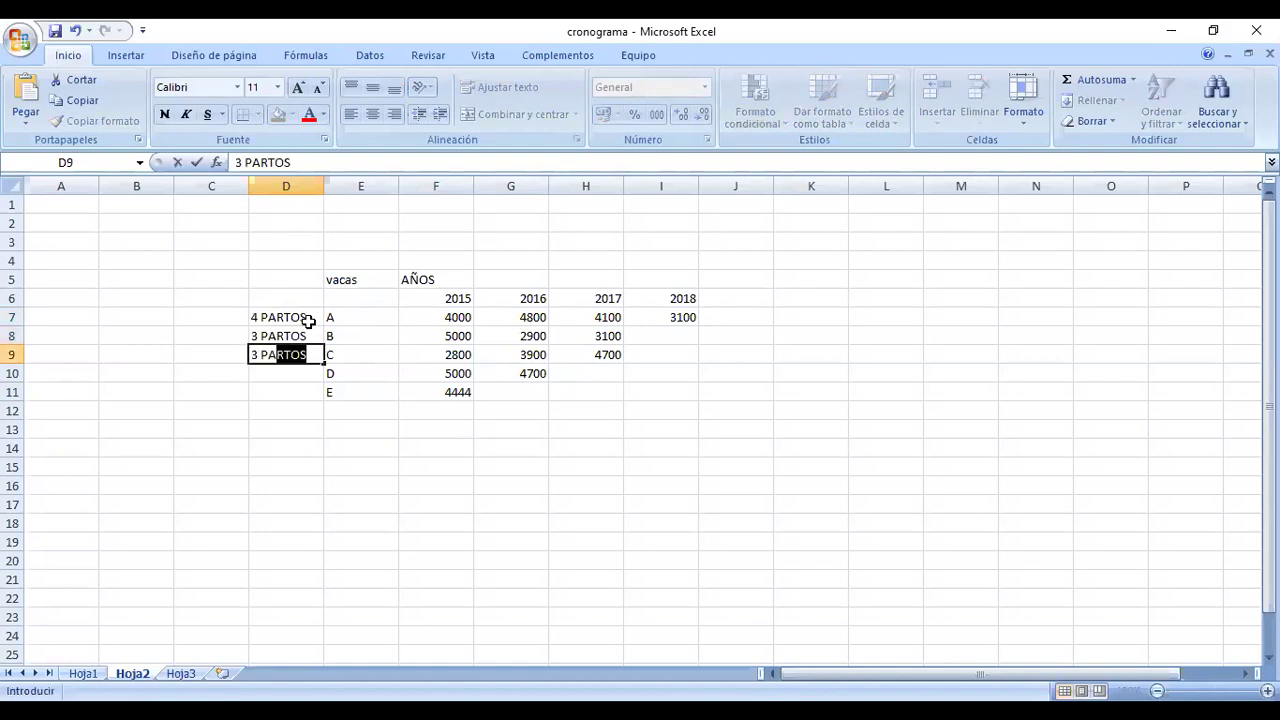
pyautogui.press('Return')
# Label cow D as "2 PARTOS" in D10 and cow E as "1 PARTO" in D11.
pyautogui.write('2 PARTOS')
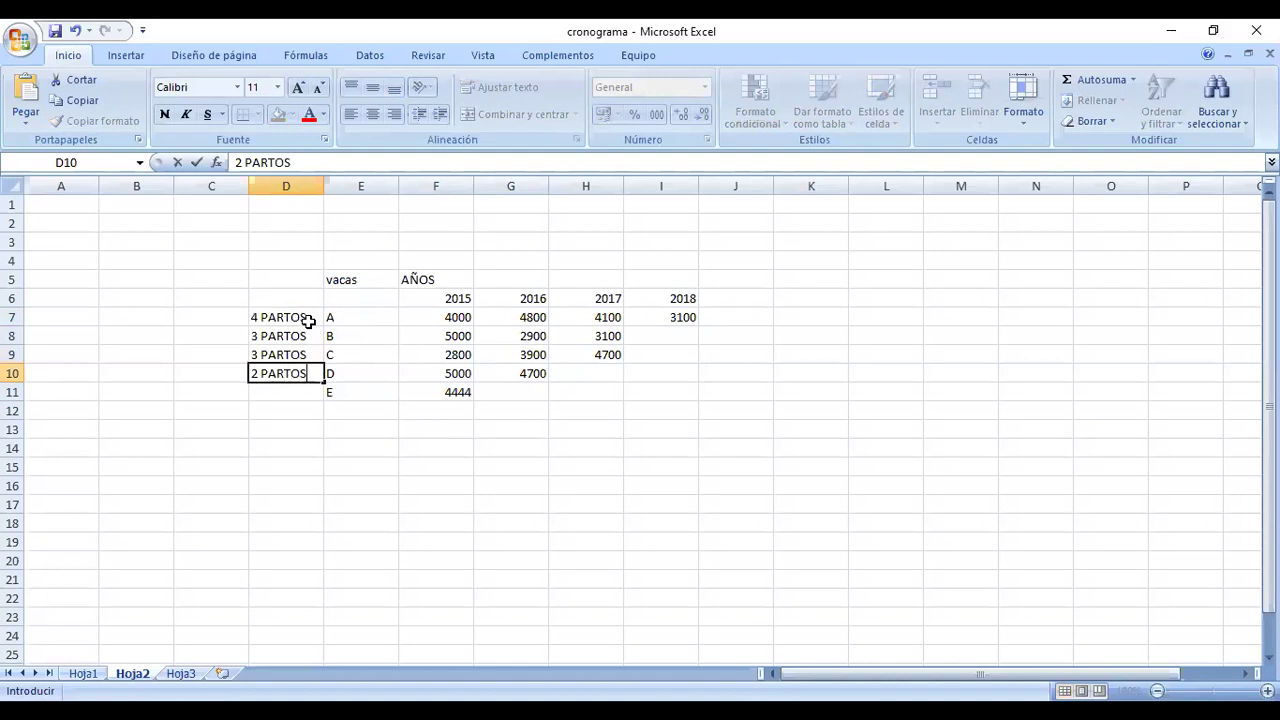
pyautogui.press('Return')
pyautogui.write('1 VA')
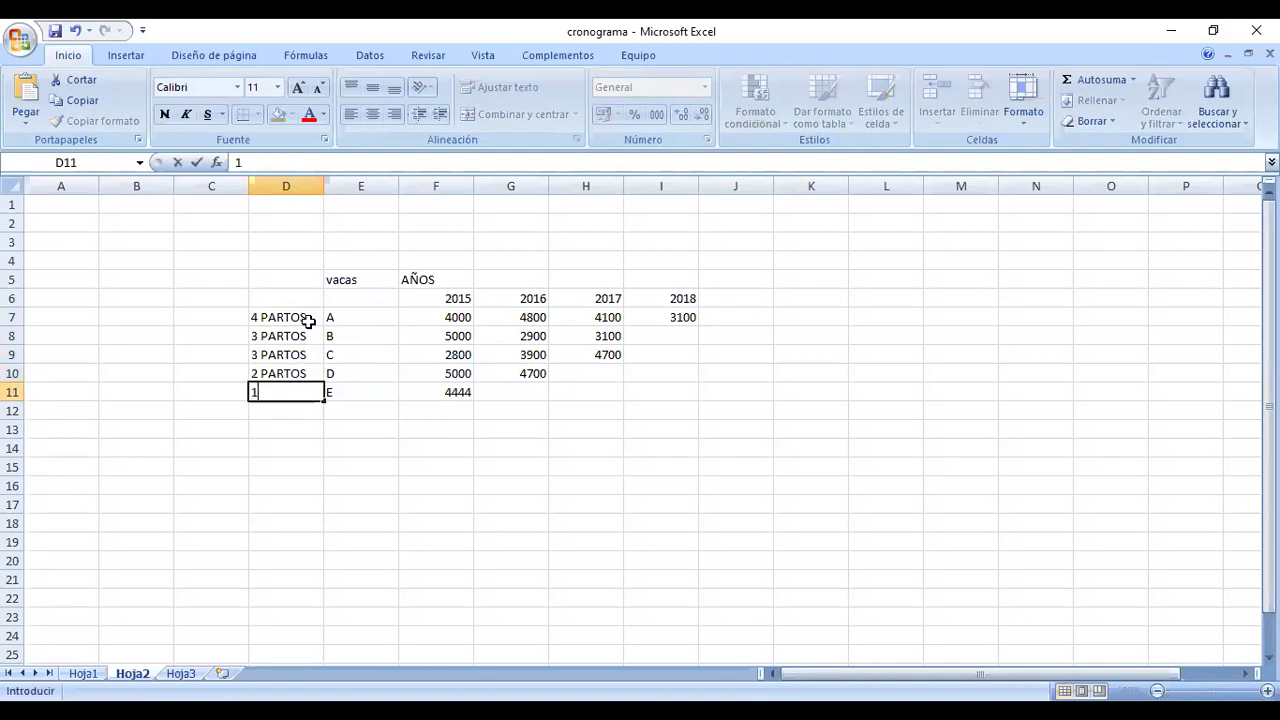
pyautogui.press('BackSpace')
pyautogui.press('BackSpace')
pyautogui.write('RTO')
# Enter the note "LA MAS JOVEN" for cow E in C11 and fit column C's width to it.
pyautogui.click(190, 391)
pyautogui.write('LA')
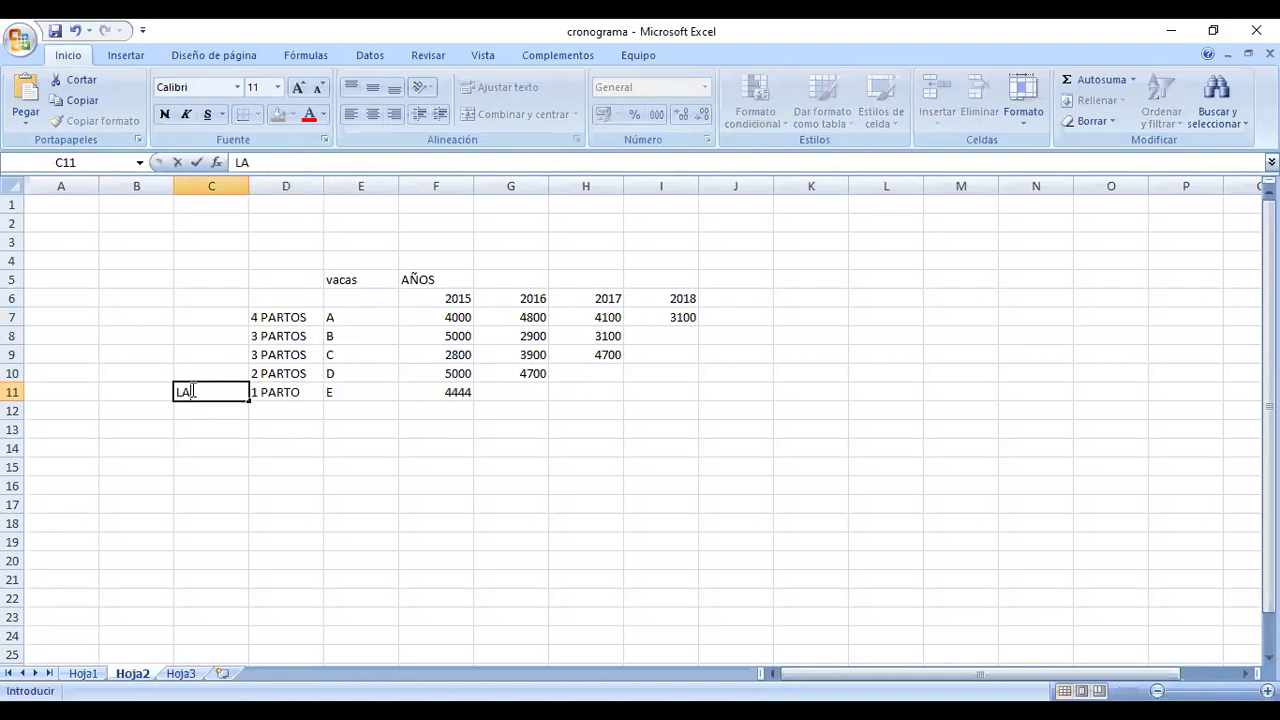
pyautogui.write(' MAS JOVEN')
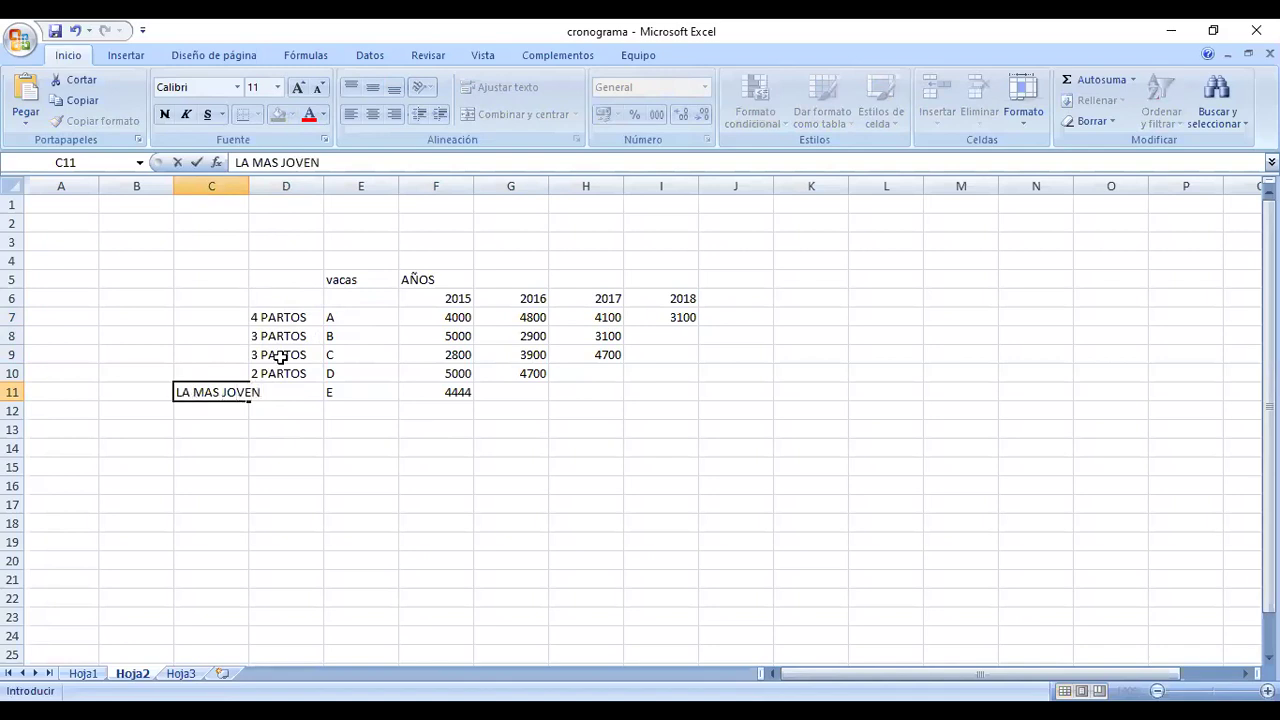
pyautogui.click(238, 186)
pyautogui.doubleClick(249, 186)
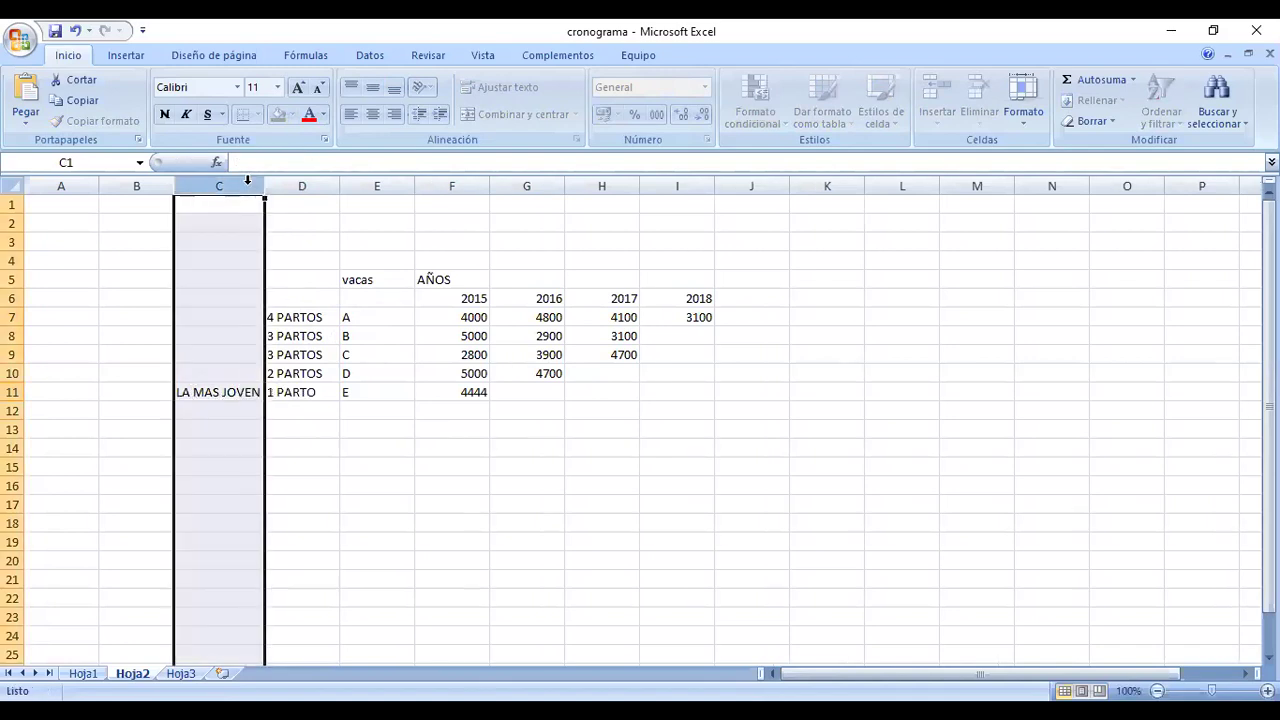
# Fit the widths of columns E to I to their contents.
pyautogui.click(438, 468)
pyautogui.doubleClick(414, 186)
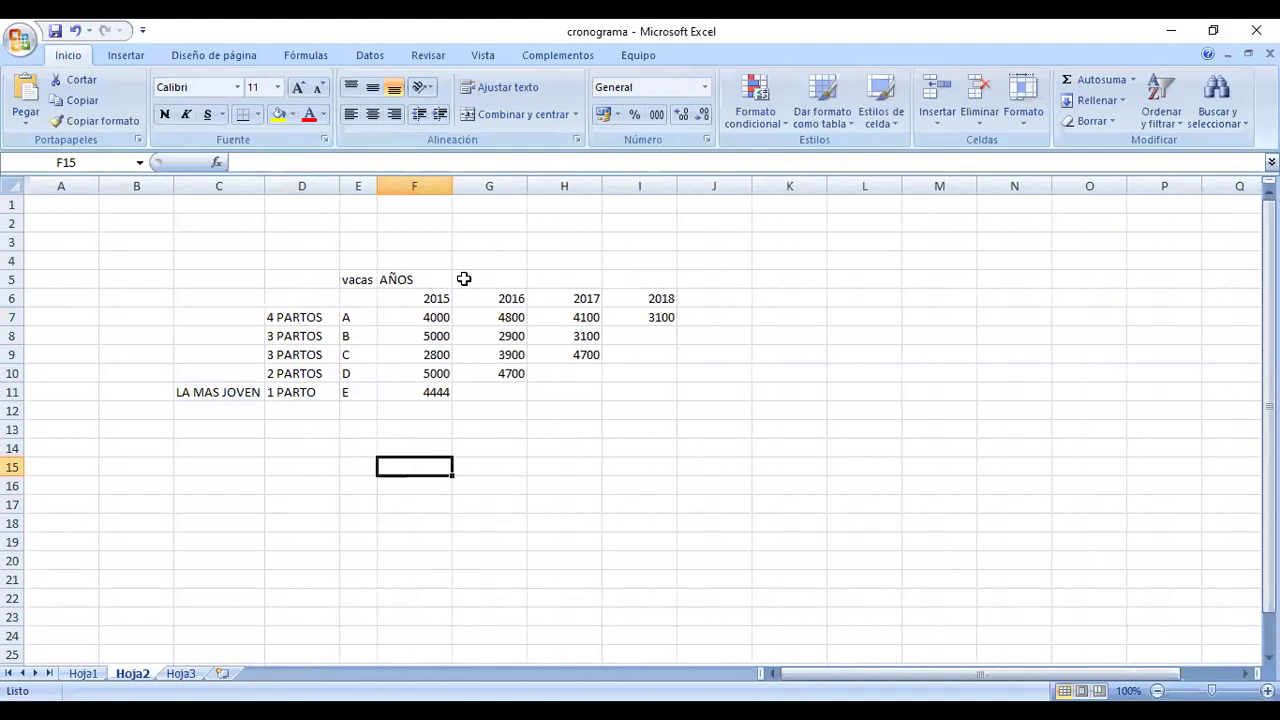
pyautogui.doubleClick(451, 187)
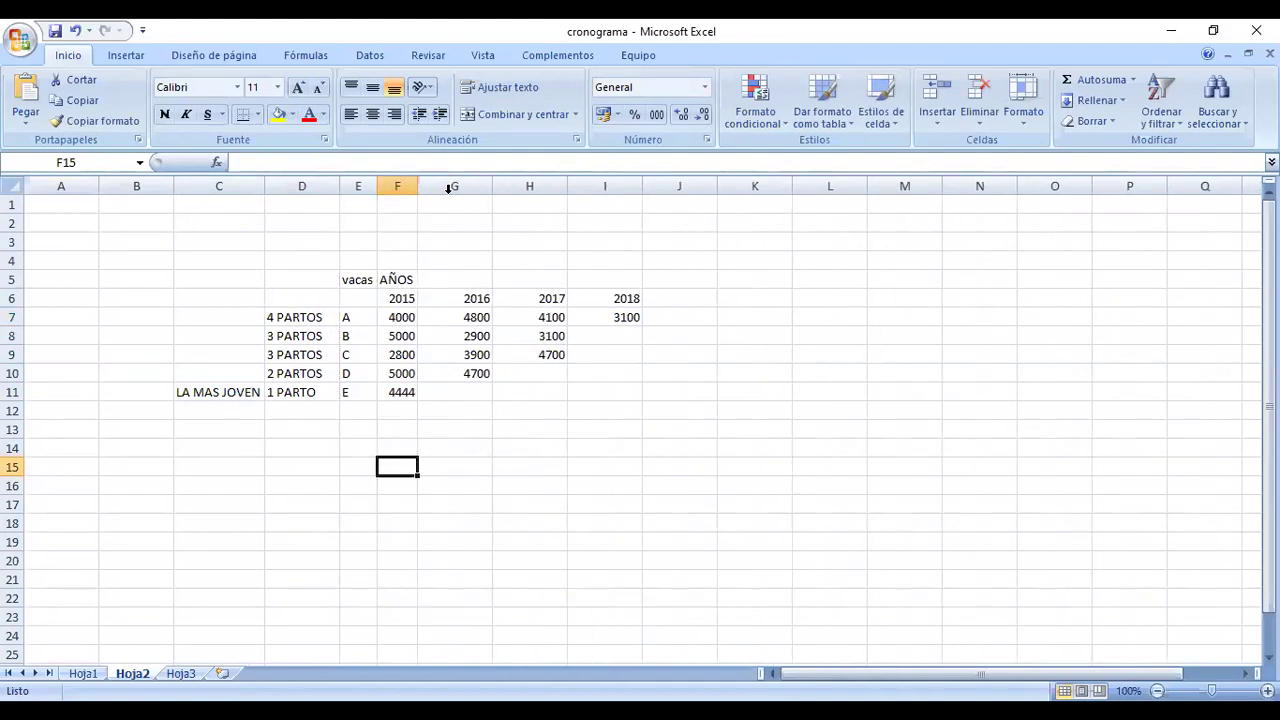
pyautogui.doubleClick(491, 187)
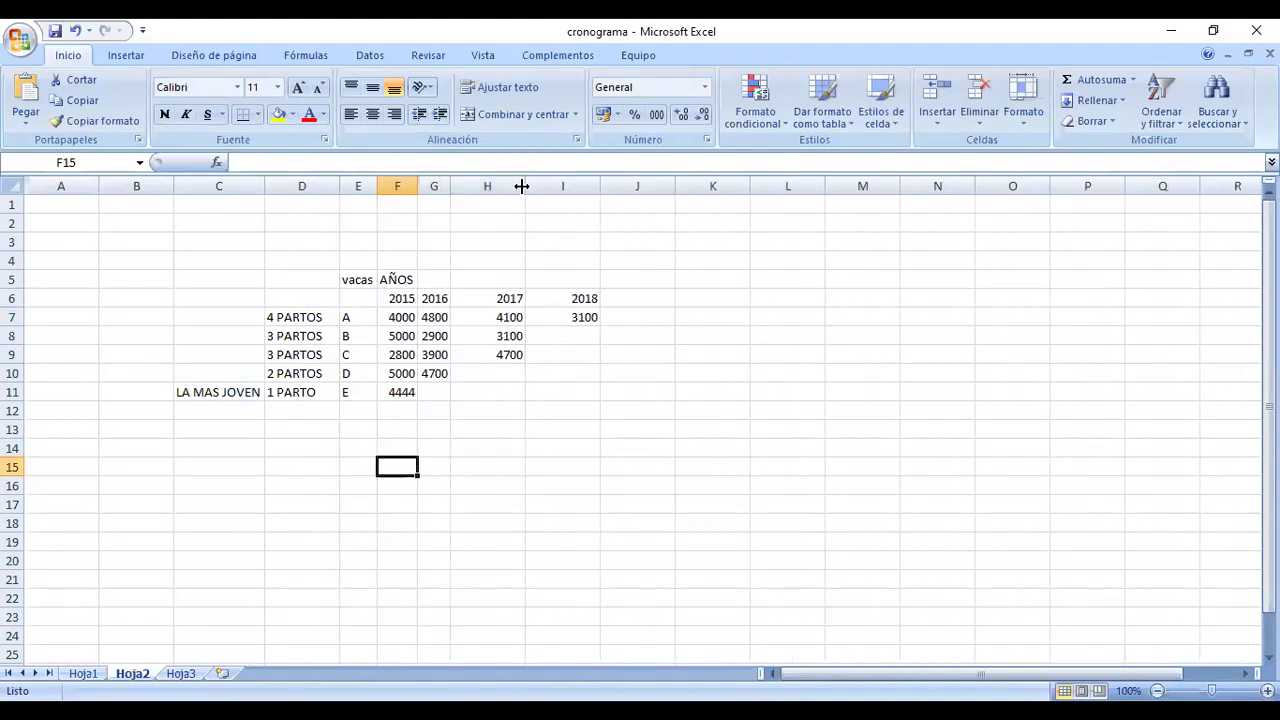
pyautogui.doubleClick(521, 186)
pyautogui.doubleClick(557, 186)
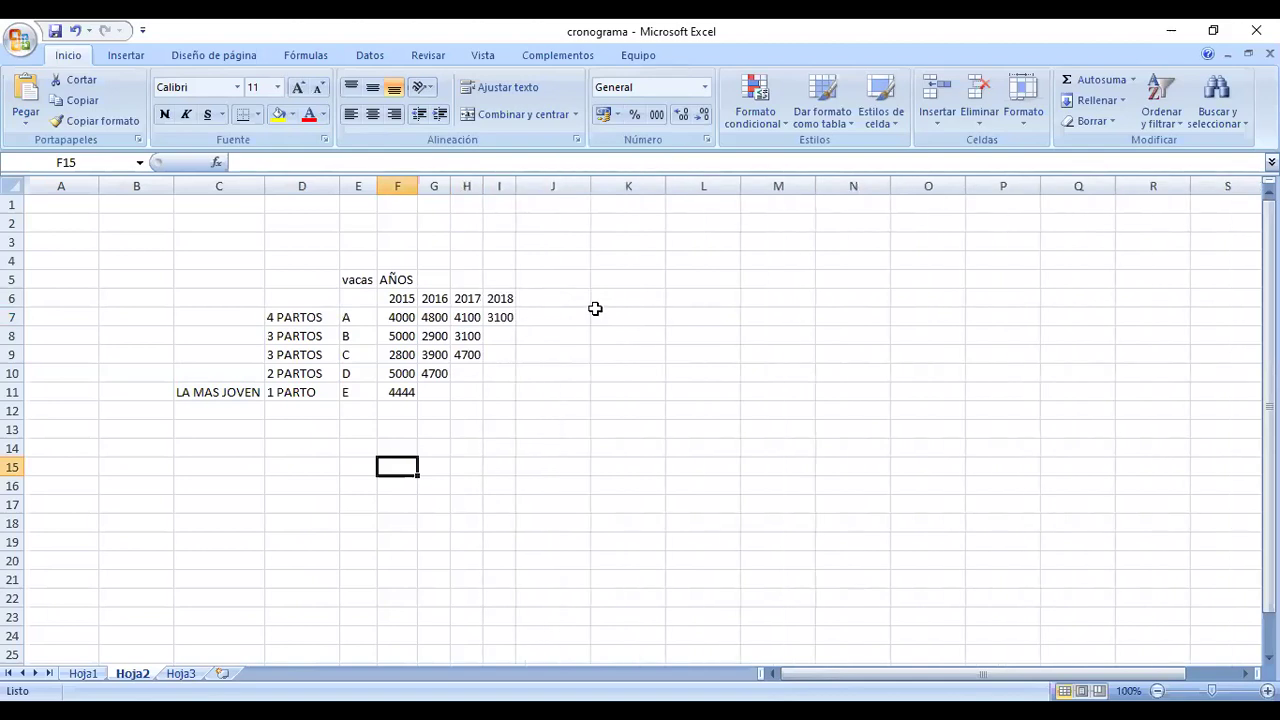
# Enter the heading "PASO 1" in K4 and "DIFERENCIA" in K5.
pyautogui.click(634, 261)
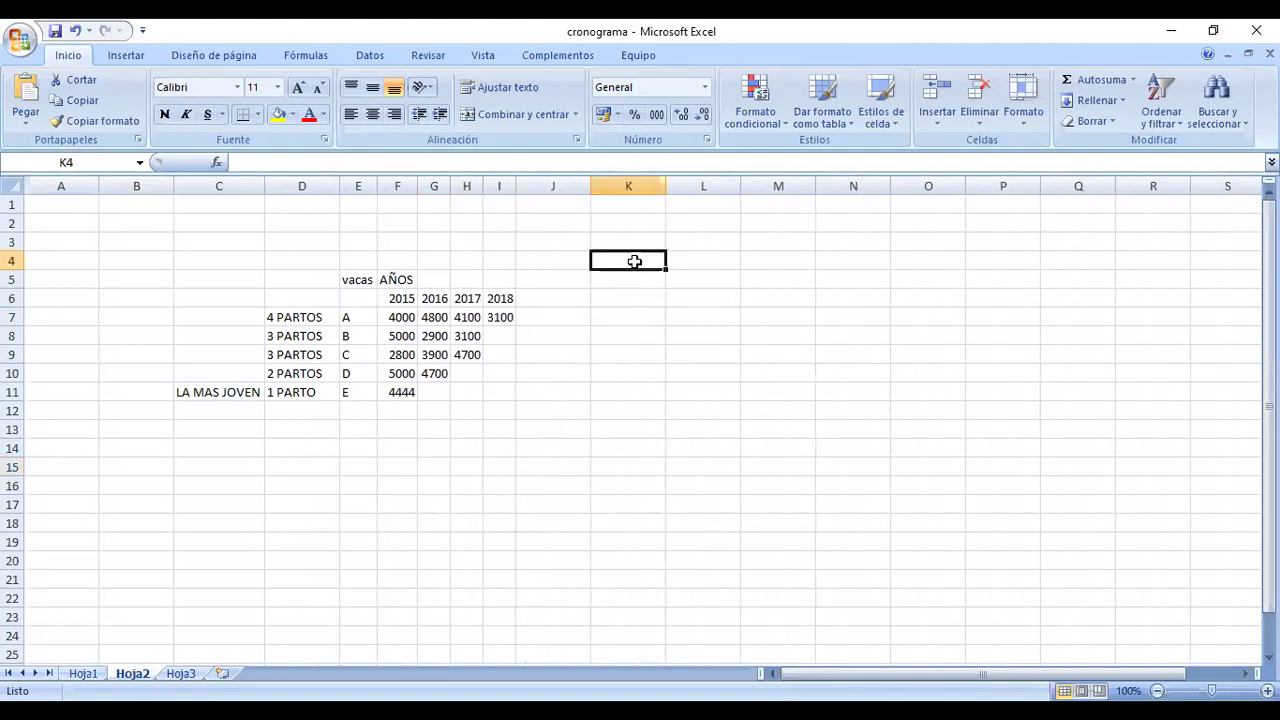
pyautogui.write('PASO 1')
pyautogui.press('Return')
pyautogui.write('DIFERENCIA')
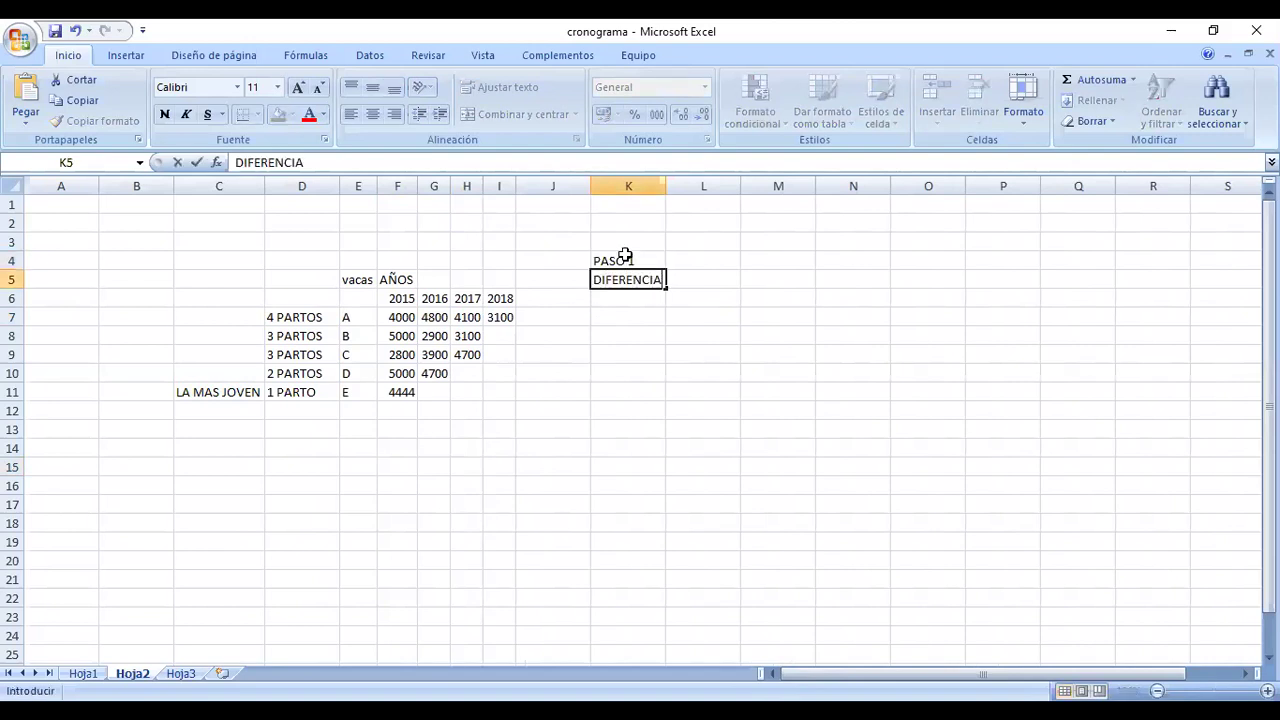
pyautogui.click(640, 314)
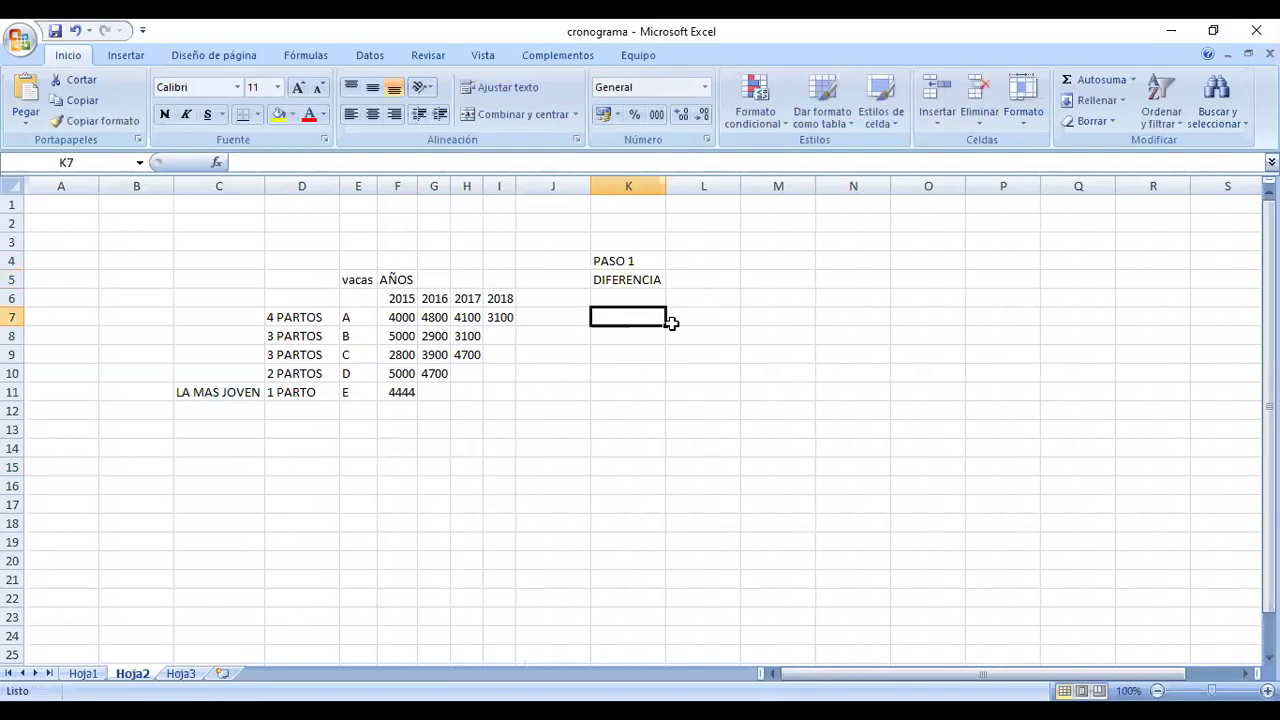
# Copy the year headers 2015 to 2018 from F6:I6 into row 6 starting at K6.
pyautogui.moveTo(400, 298); pyautogui.dragTo(500, 297)
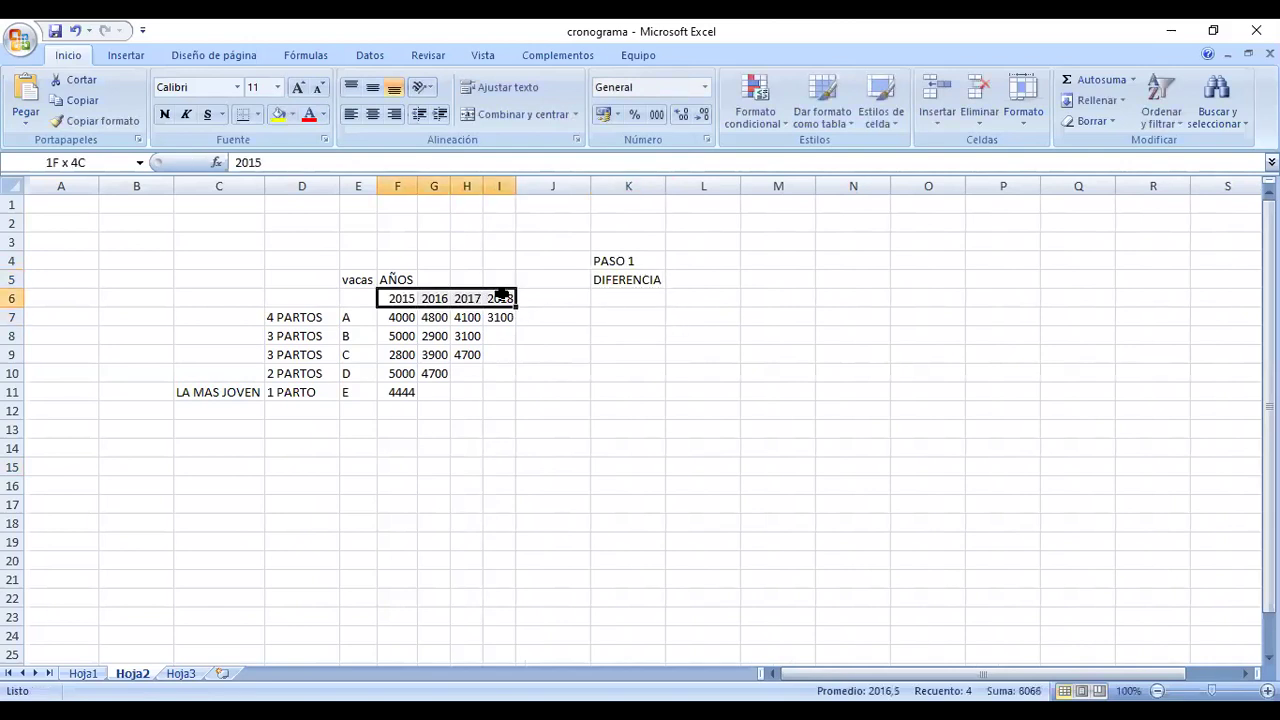
pyautogui.rightClick(500, 298)
pyautogui.click(559, 331)
pyautogui.click(602, 298)
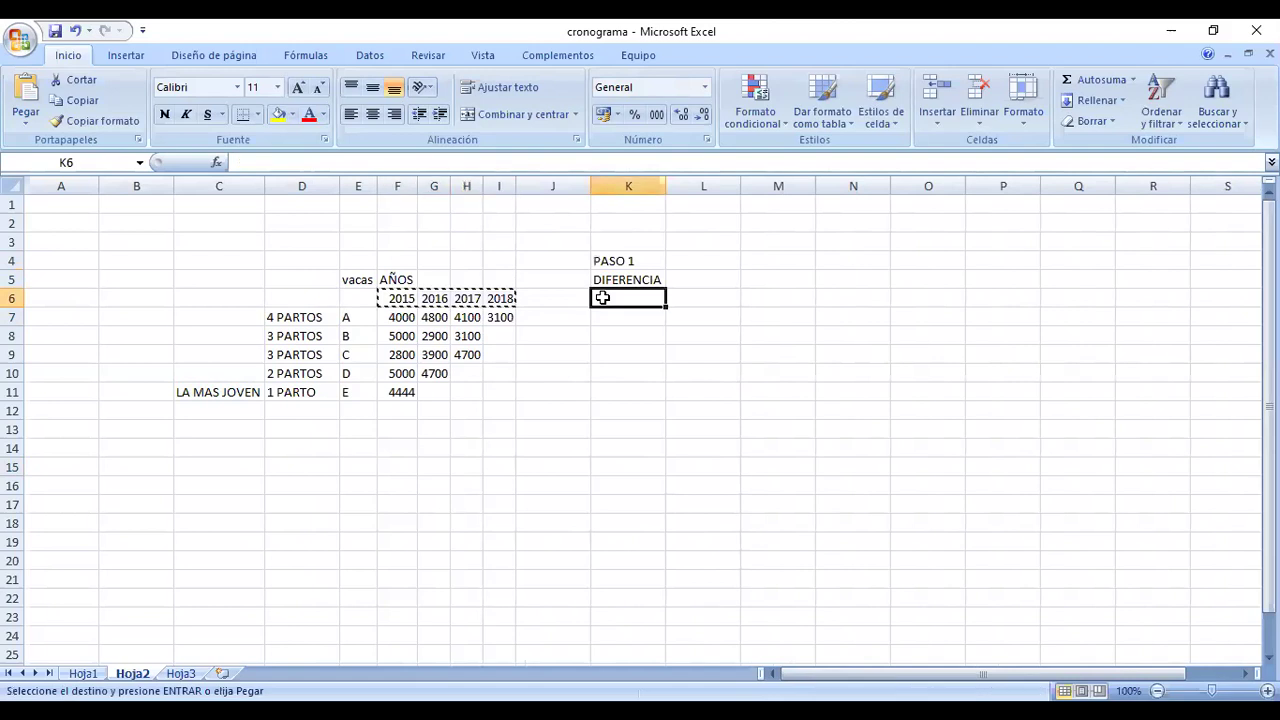
pyautogui.rightClick(602, 298)
pyautogui.click(645, 352)
pyautogui.click(612, 318)
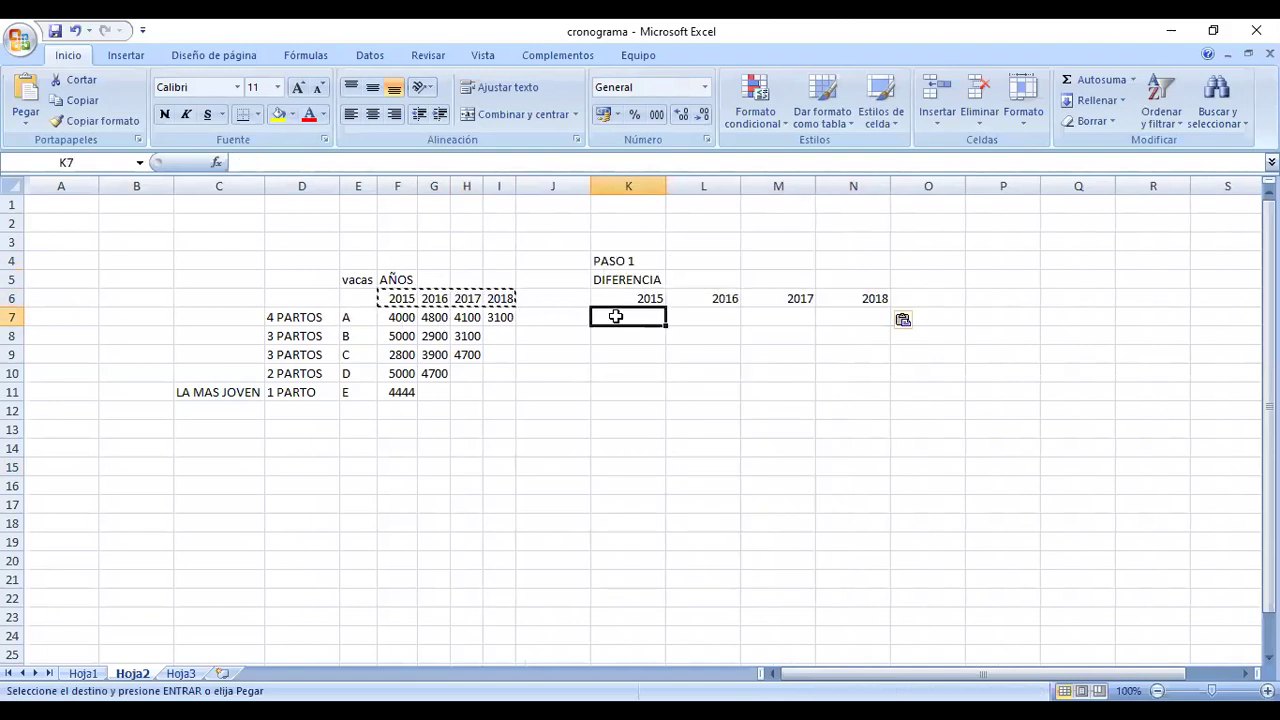
pyautogui.write('=(')
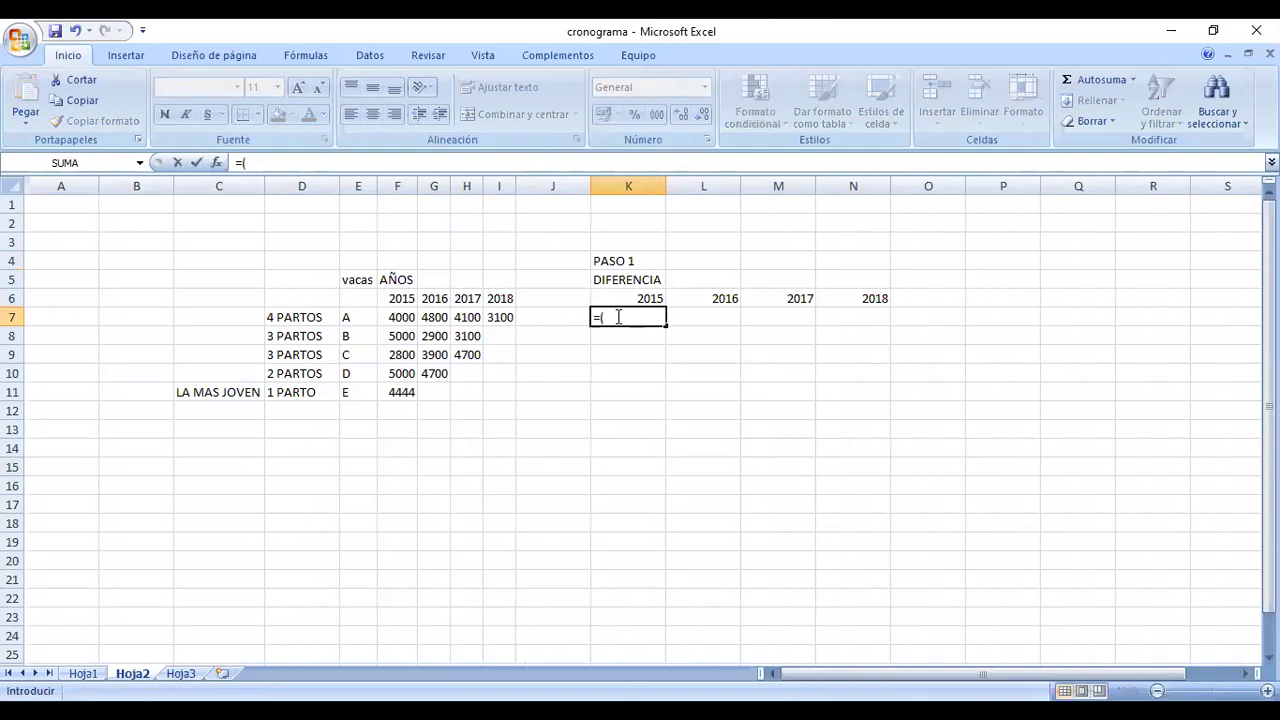
pyautogui.press('Escape')
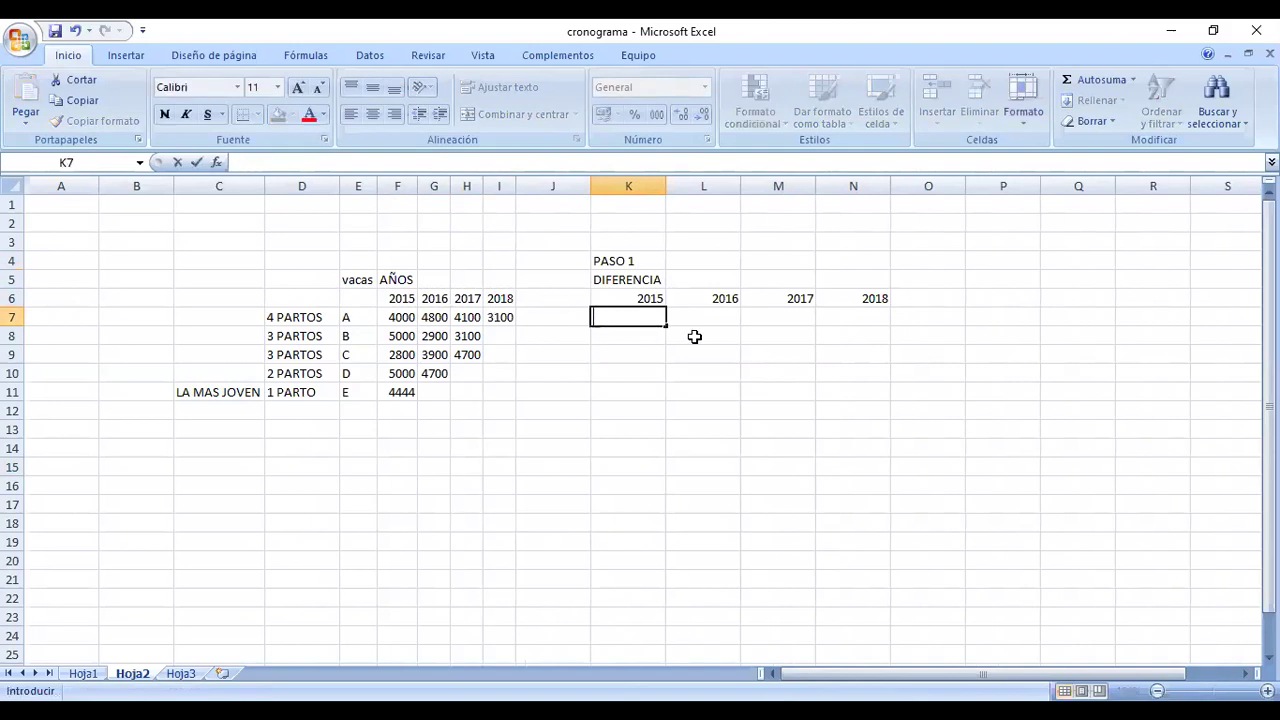
# Enter the label "PROMEDIO" in D13, below the cow table.
pyautogui.click(291, 428)
pyautogui.write('POM')
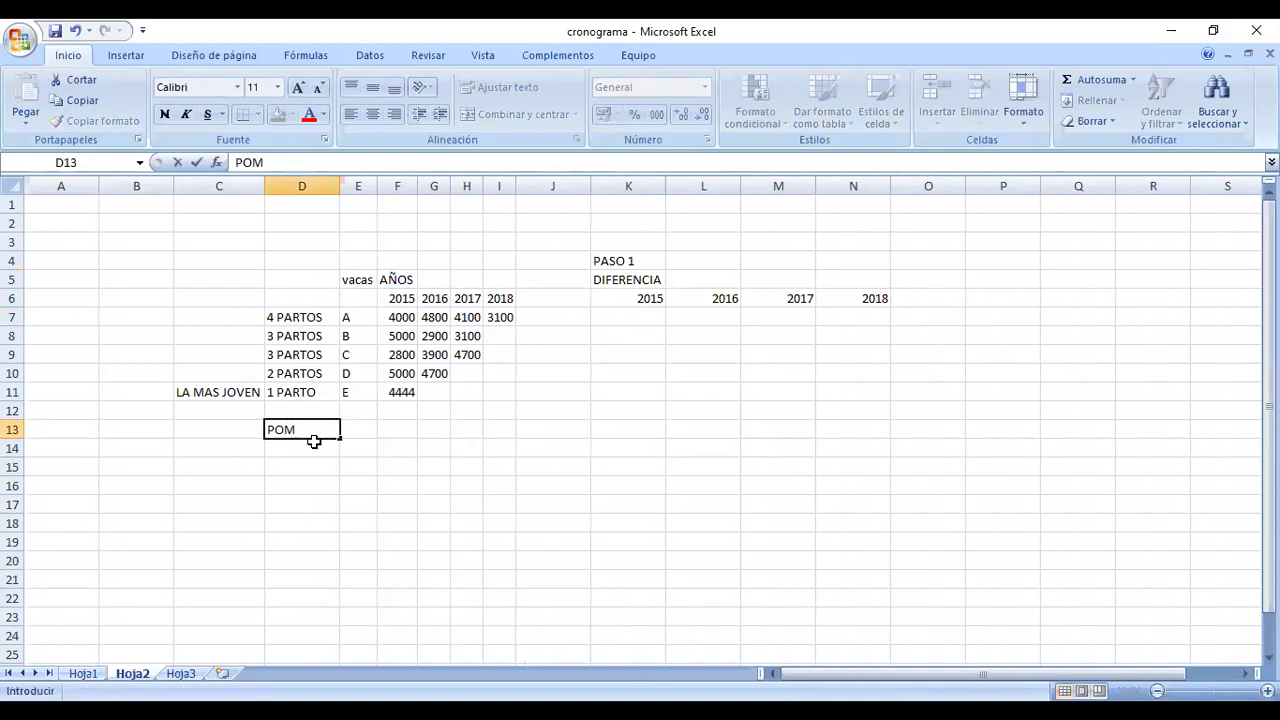
pyautogui.press('BackSpace')
pyautogui.press('BackSpace')
pyautogui.write('ROMEDIO')
pyautogui.moveTo(400, 320); pyautogui.dragTo(400, 392)
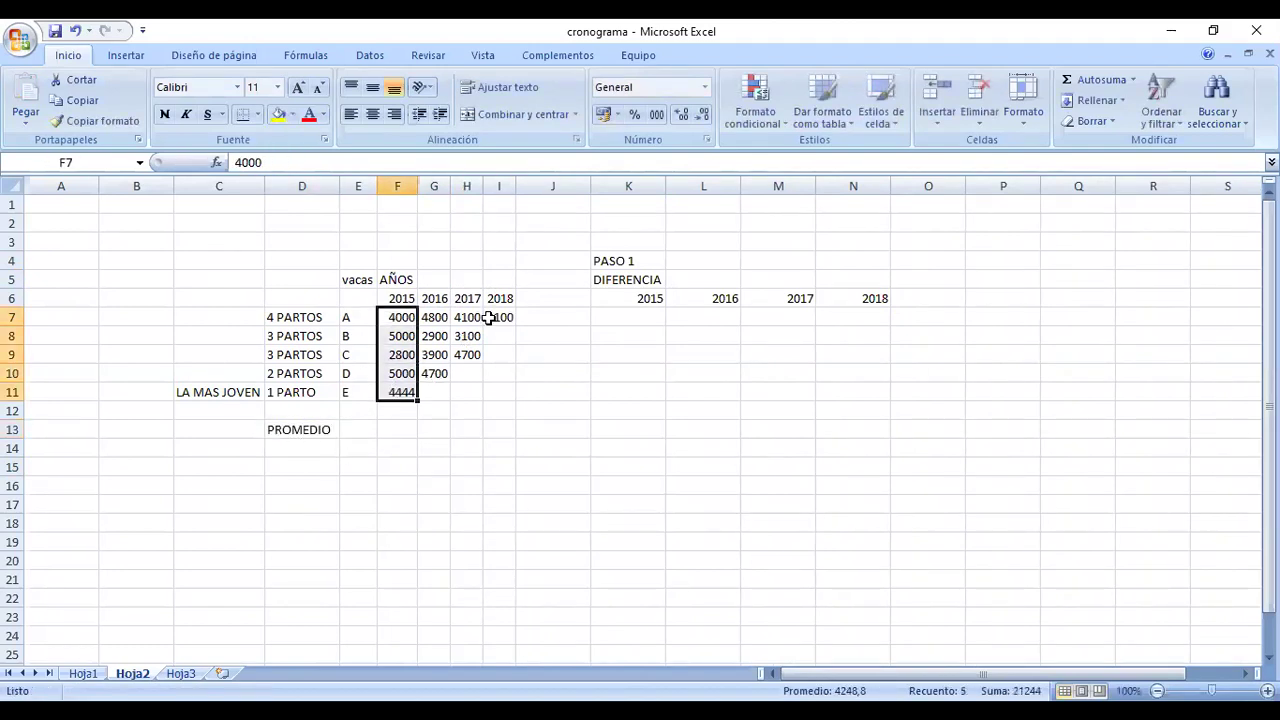
pyautogui.click(499, 317)
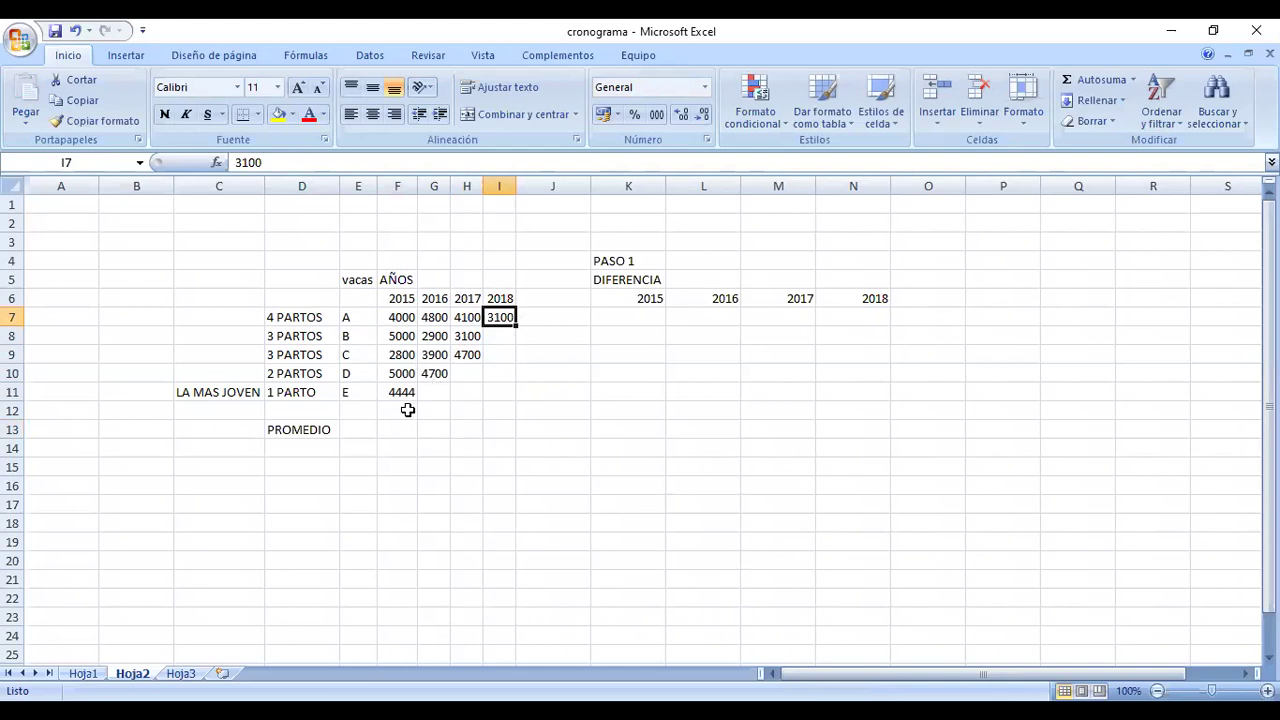
# Move the "PROMEDIO" label down one row to D14.
pyautogui.click(306, 430)
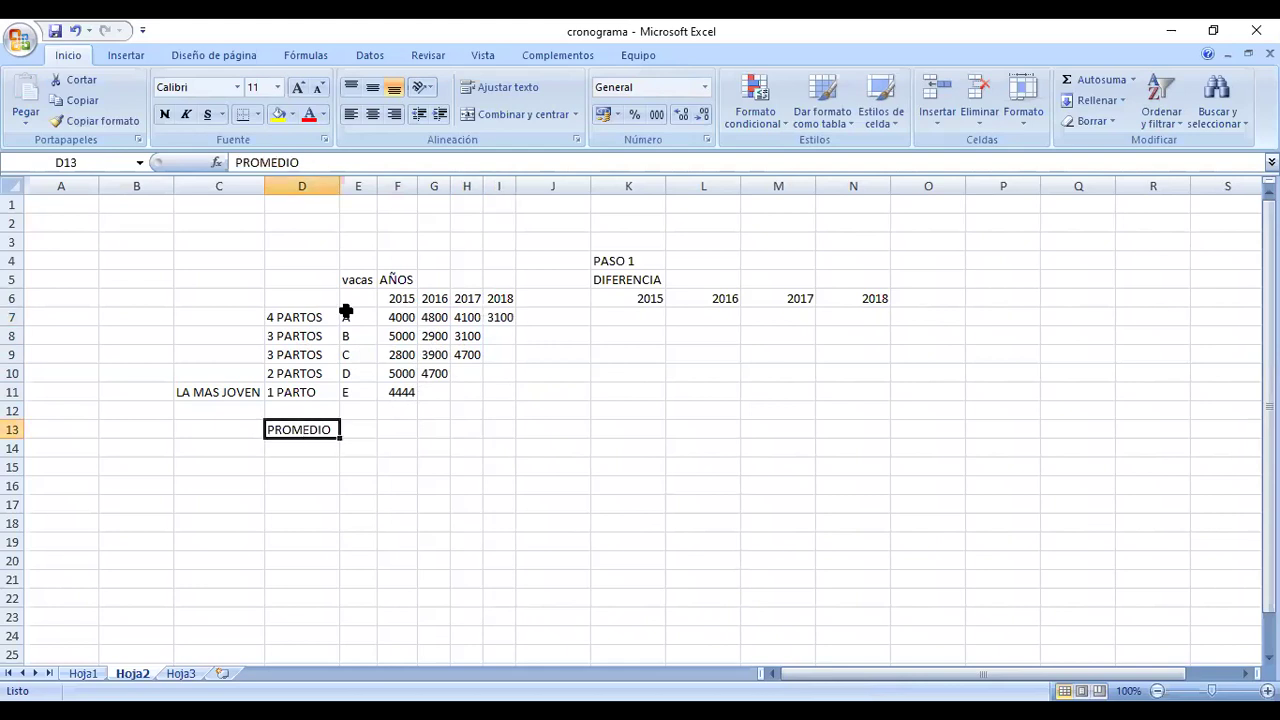
pyautogui.click(305, 163)
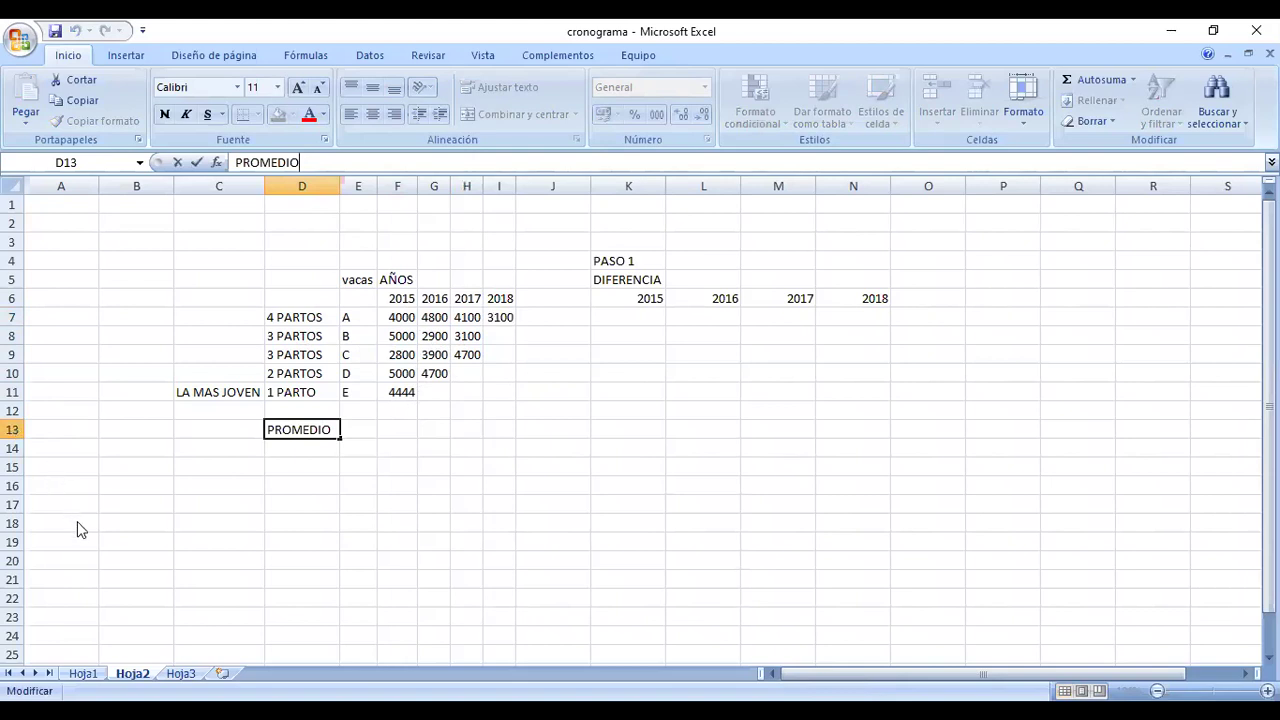
pyautogui.click(390, 410)
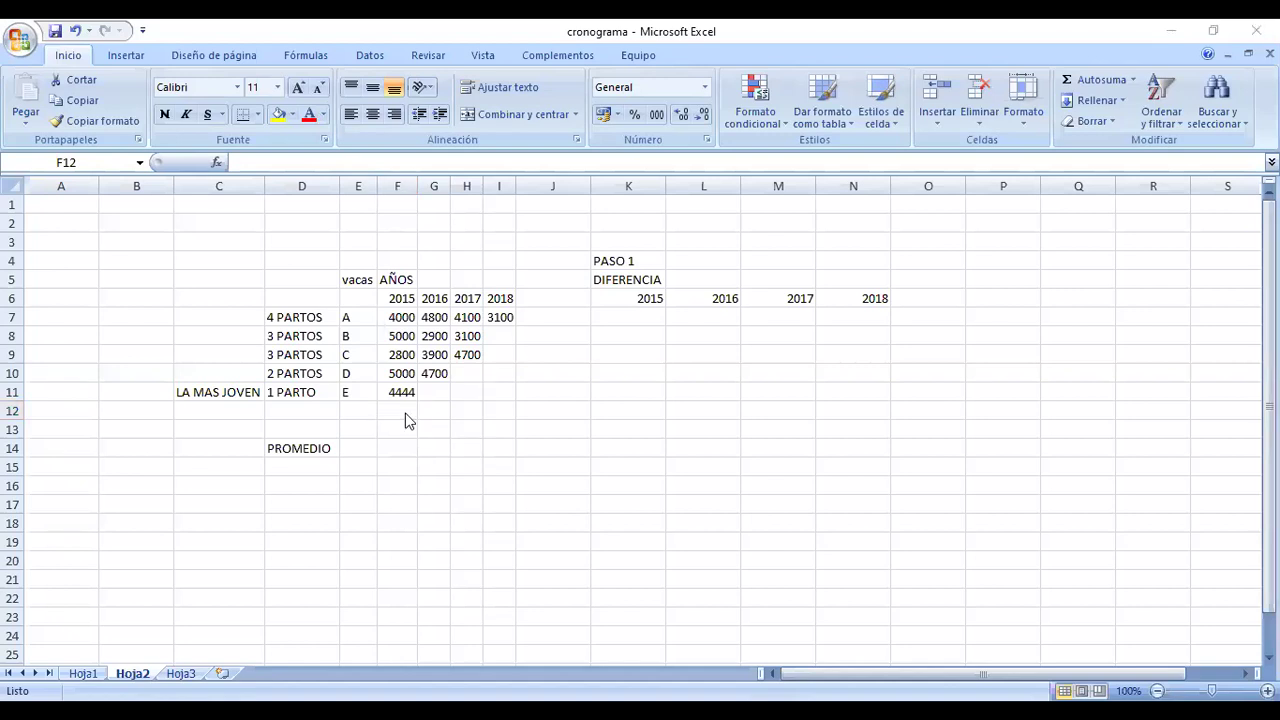
# Examine the cows' values year by year, from the 2015 column through the 2018 column.
pyautogui.click(311, 411)
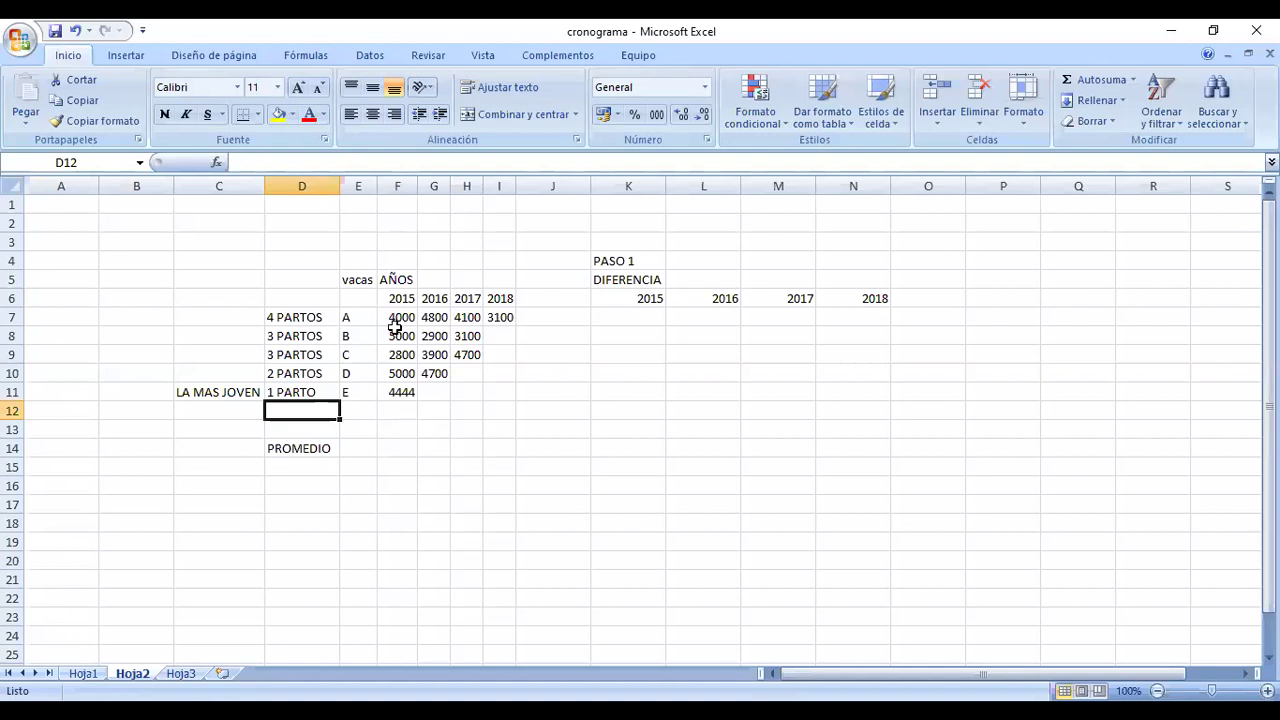
pyautogui.click(395, 320)
pyautogui.moveTo(399, 347); pyautogui.dragTo(403, 390)
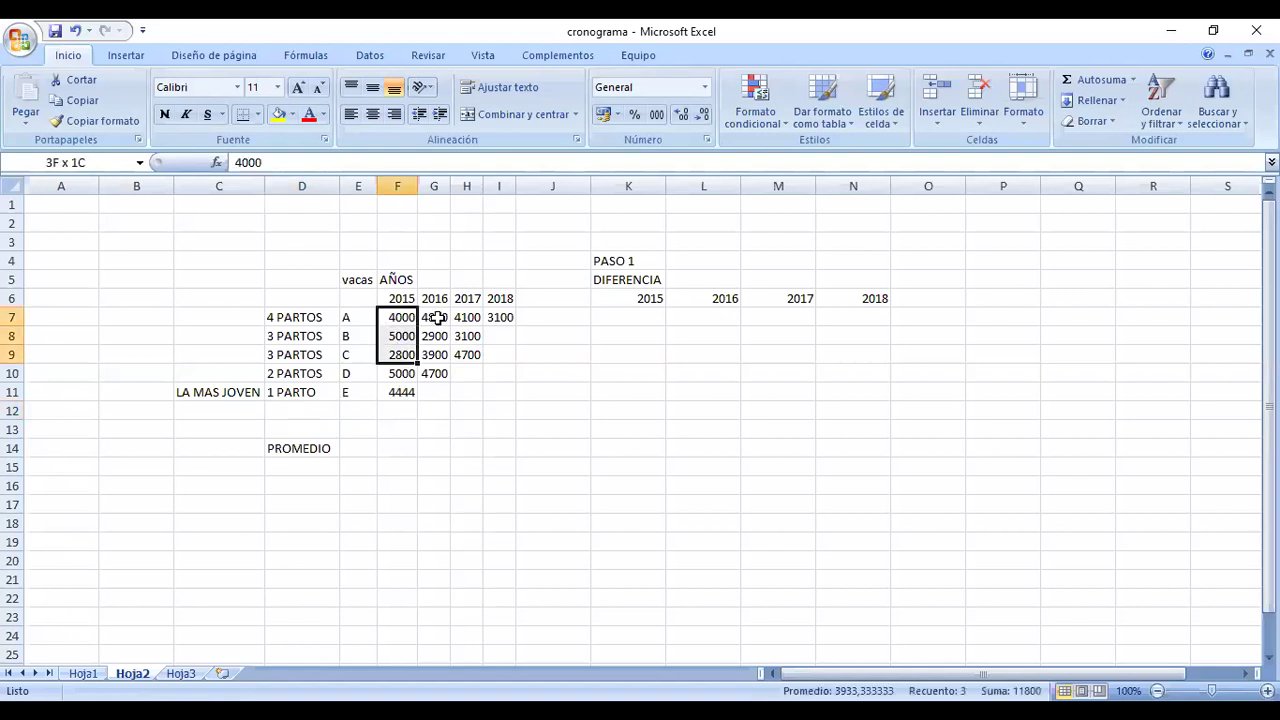
pyautogui.moveTo(434, 318); pyautogui.dragTo(436, 375)
pyautogui.press('Right')
pyautogui.hotkey('shift', 'Down')
pyautogui.hotkey('shift', 'Down')
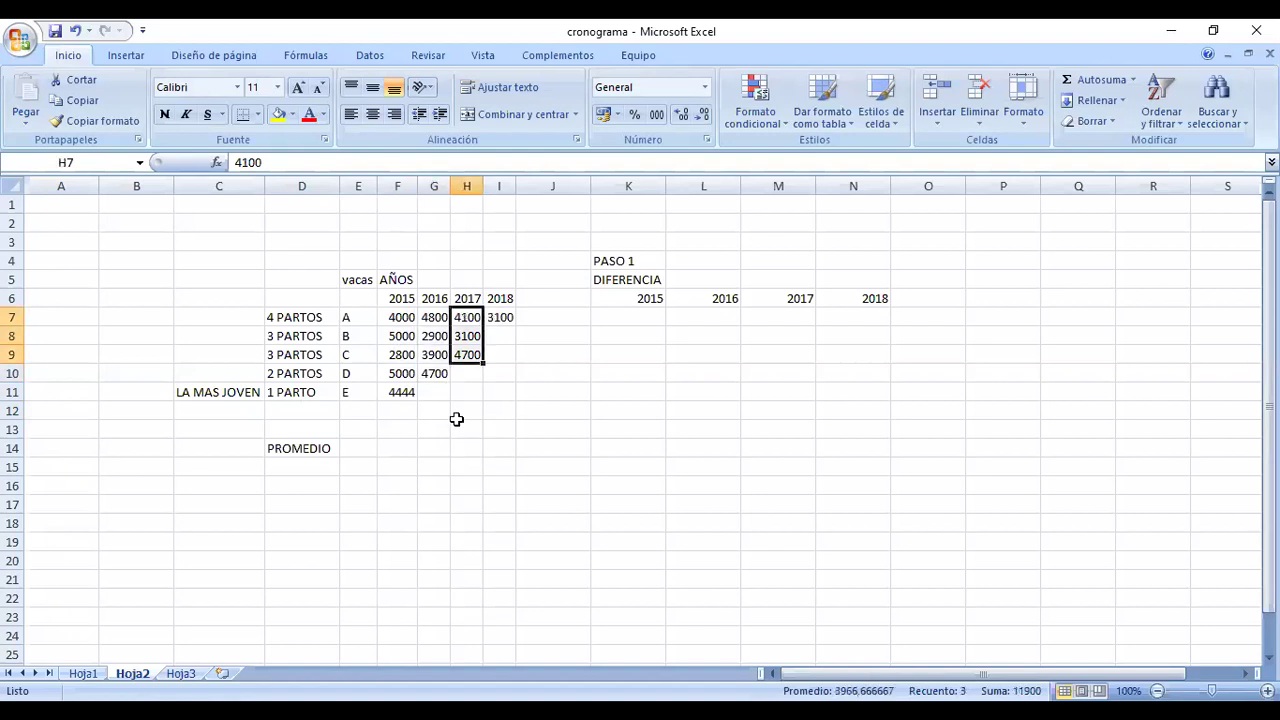
pyautogui.press('Right')
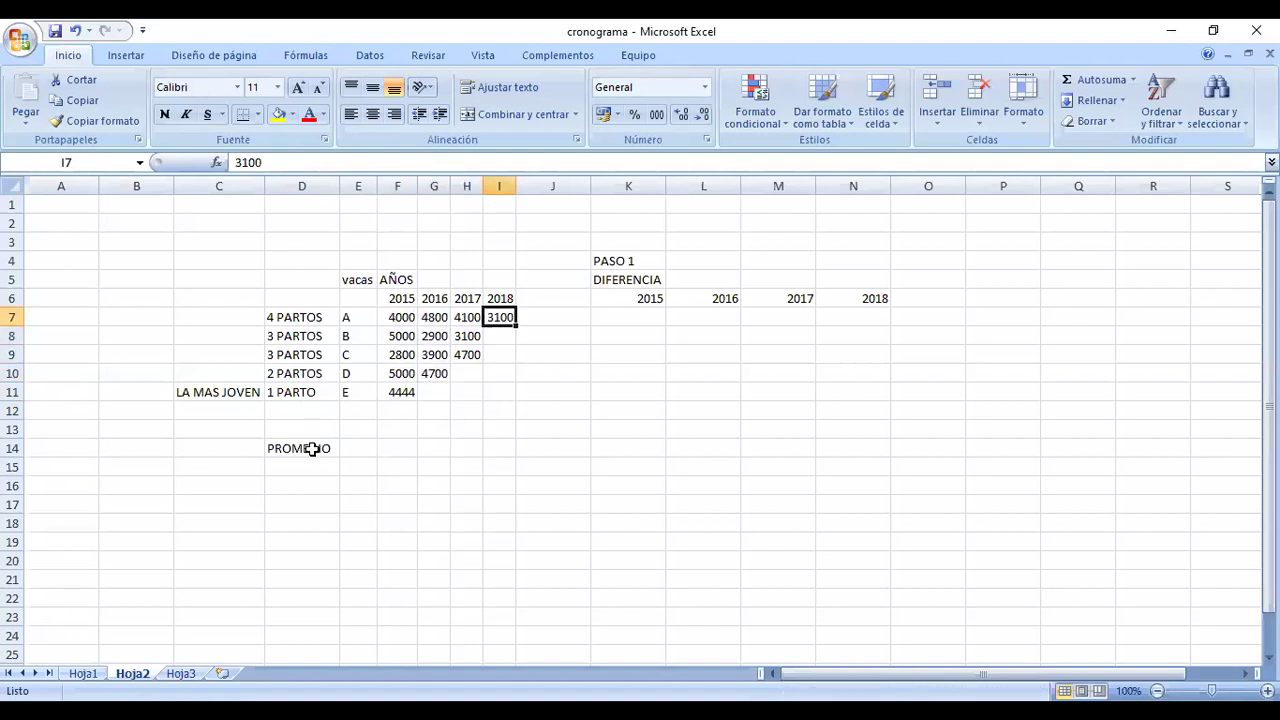
# Extend the label in D14 to "PROMEDIO DE 100 AVCAS" and fit column D's width to it.
pyautogui.click(301, 448)
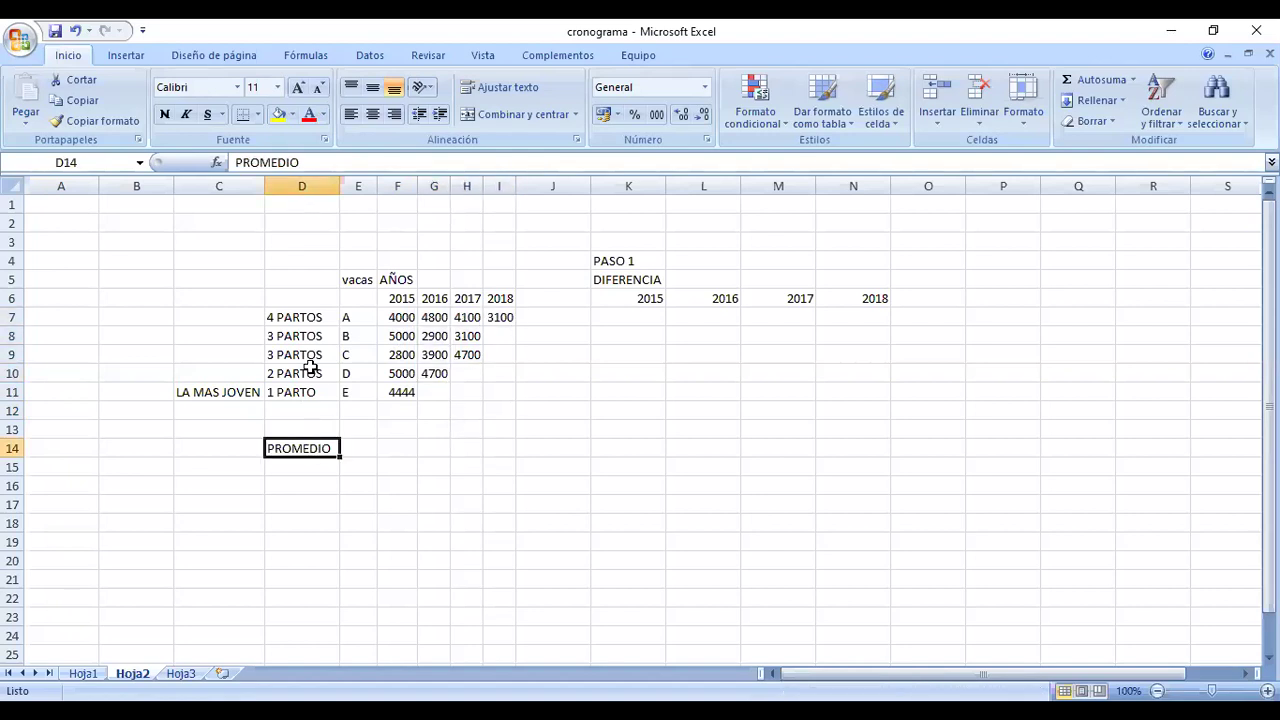
pyautogui.click(311, 165)
pyautogui.write('DE 100 A')
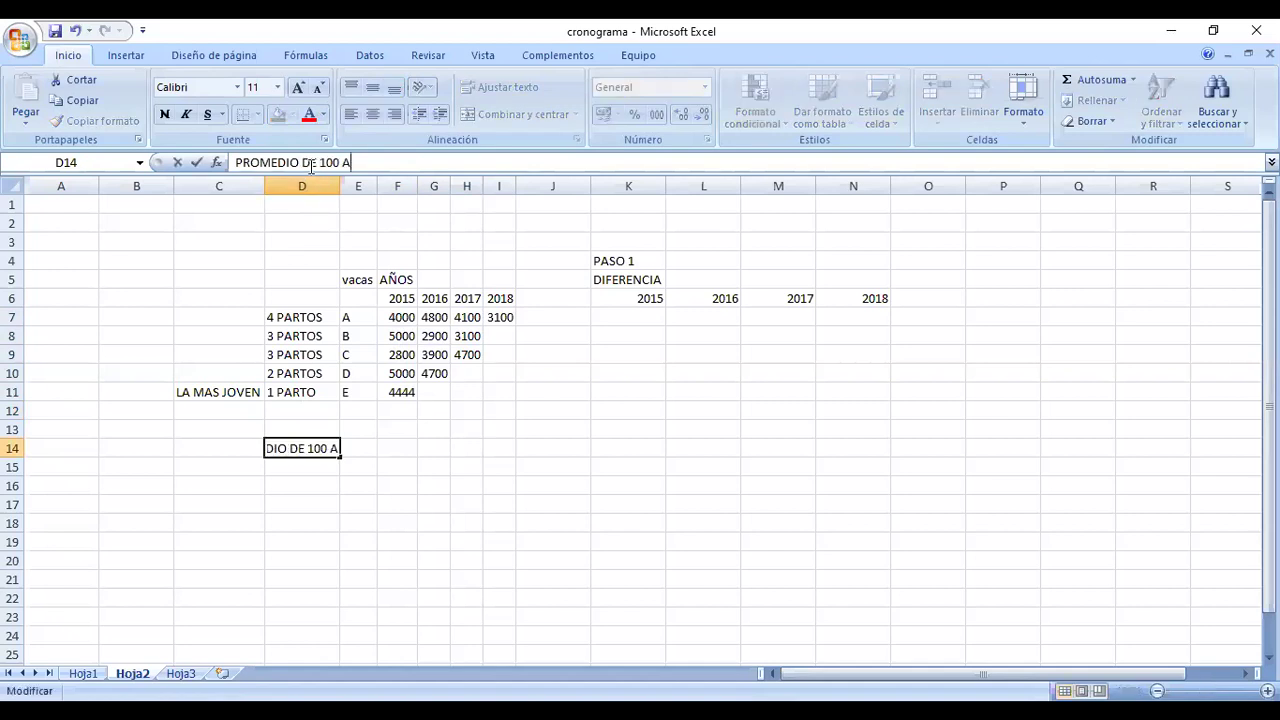
pyautogui.write('VCAS')
pyautogui.press('Return')
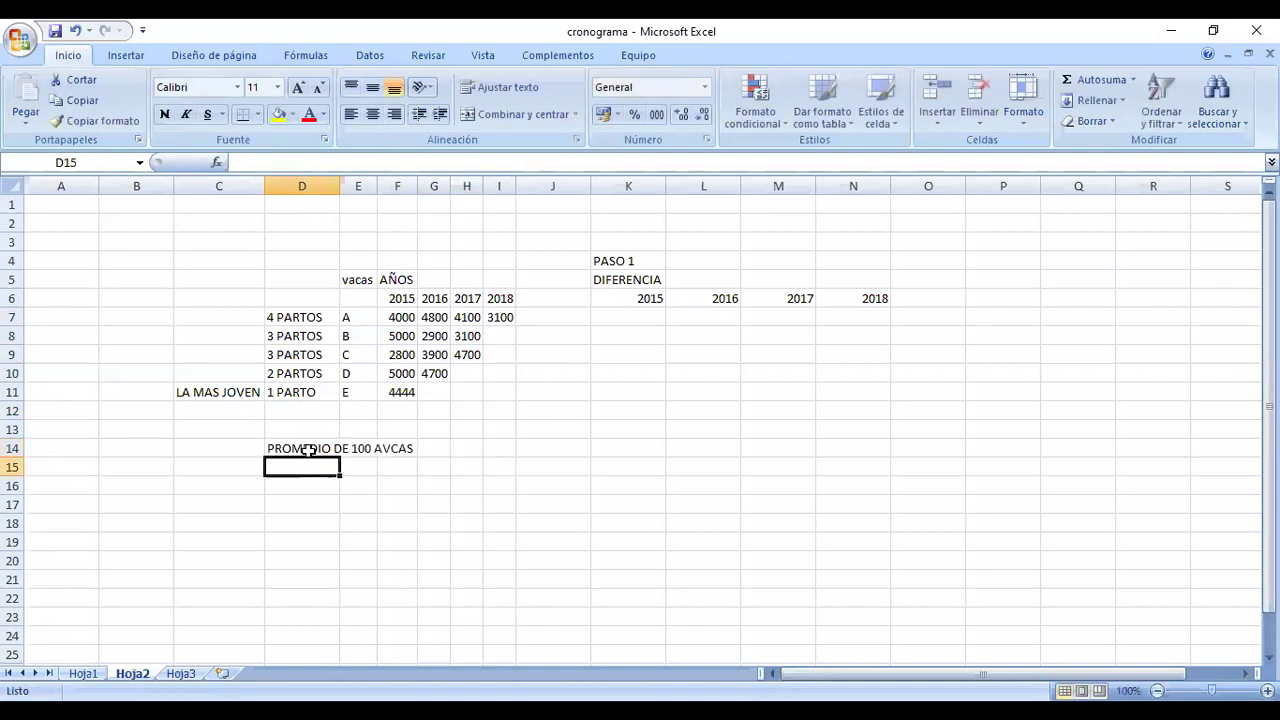
pyautogui.click(308, 451)
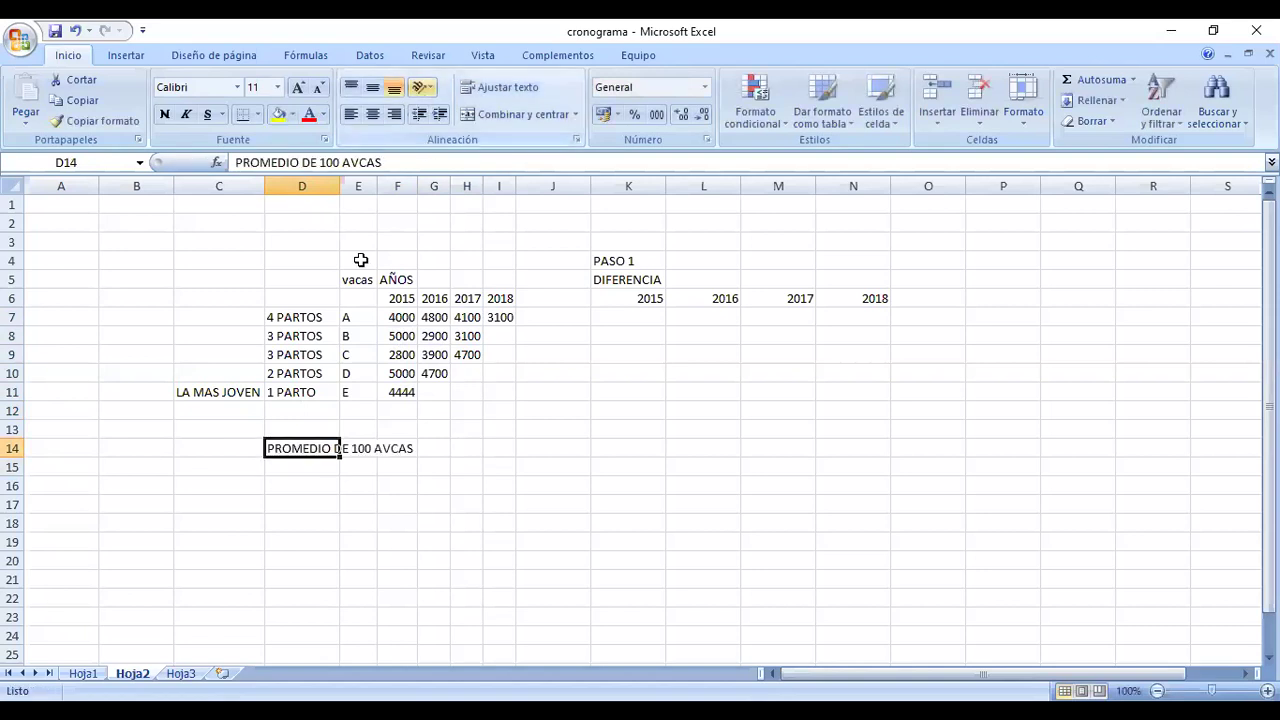
pyautogui.doubleClick(339, 188)
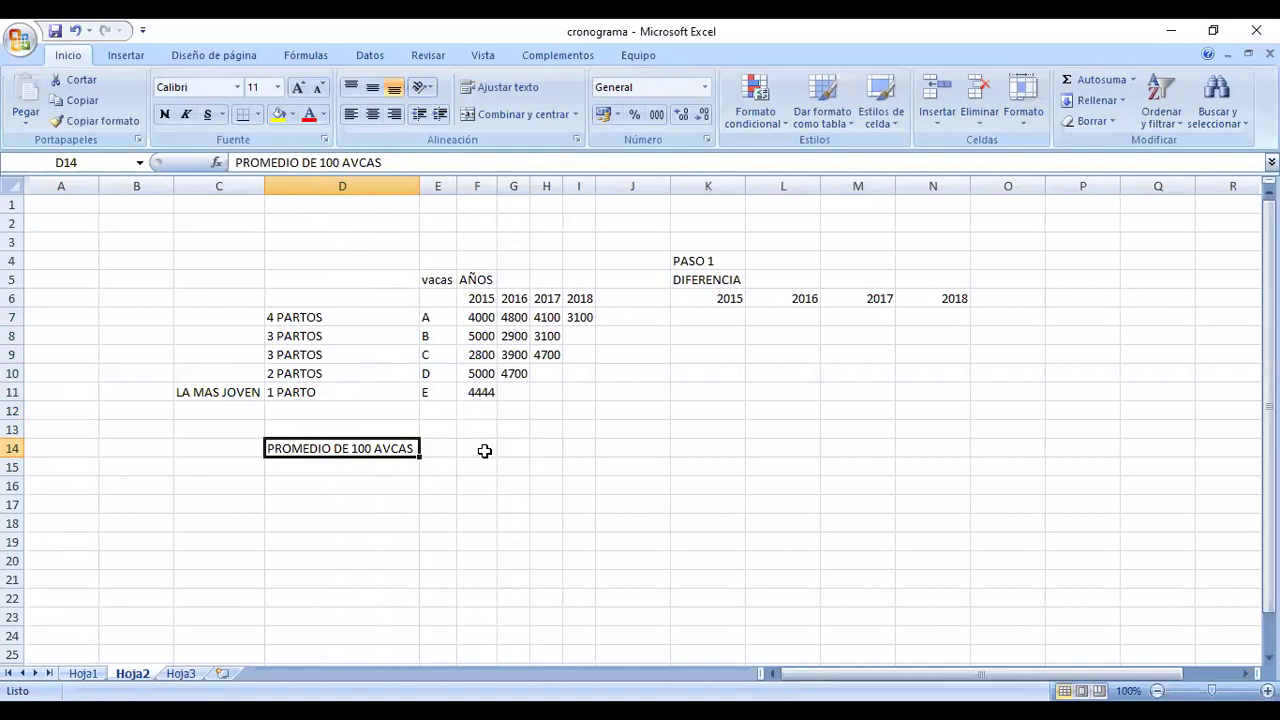
# Enter the yearly averages 4100, 4300, 4200 and 4100 for 2015 to 2018 in F14 to I14.
pyautogui.press('Right')
pyautogui.press('Right')
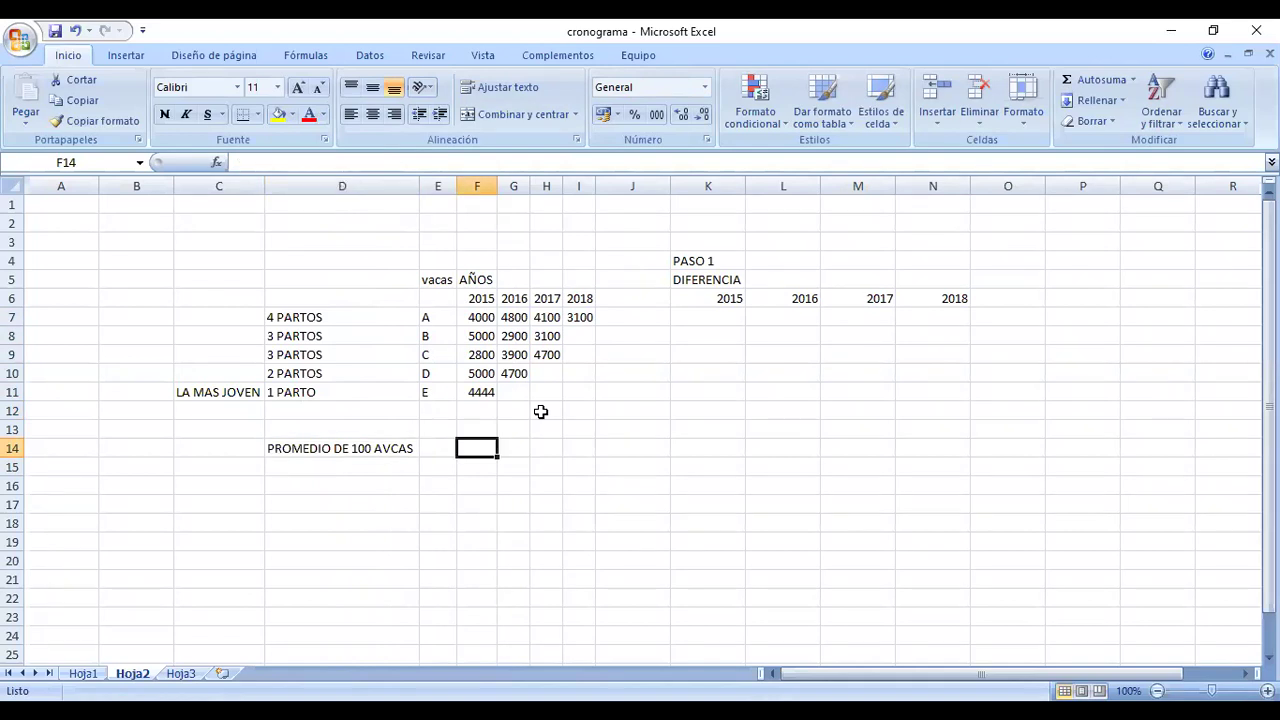
pyautogui.press('F2')
pyautogui.write('4100')
pyautogui.press('Tab')
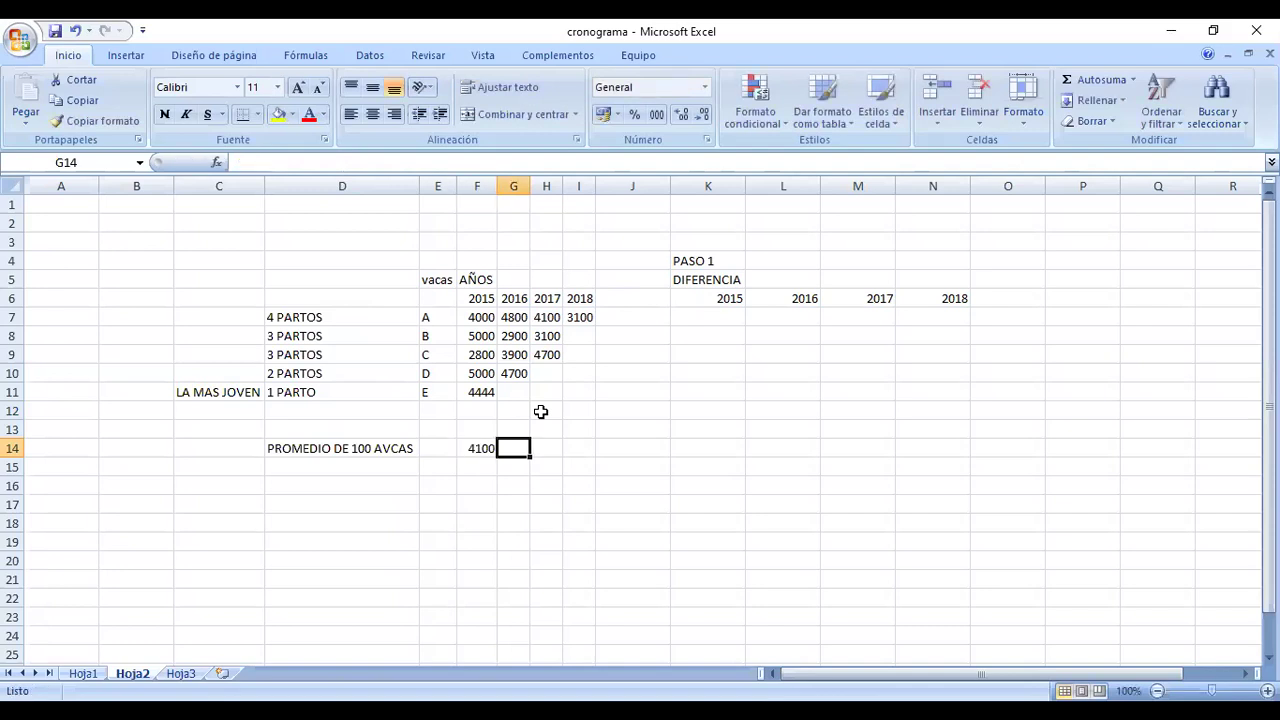
pyautogui.write('4300')
pyautogui.press('Tab')
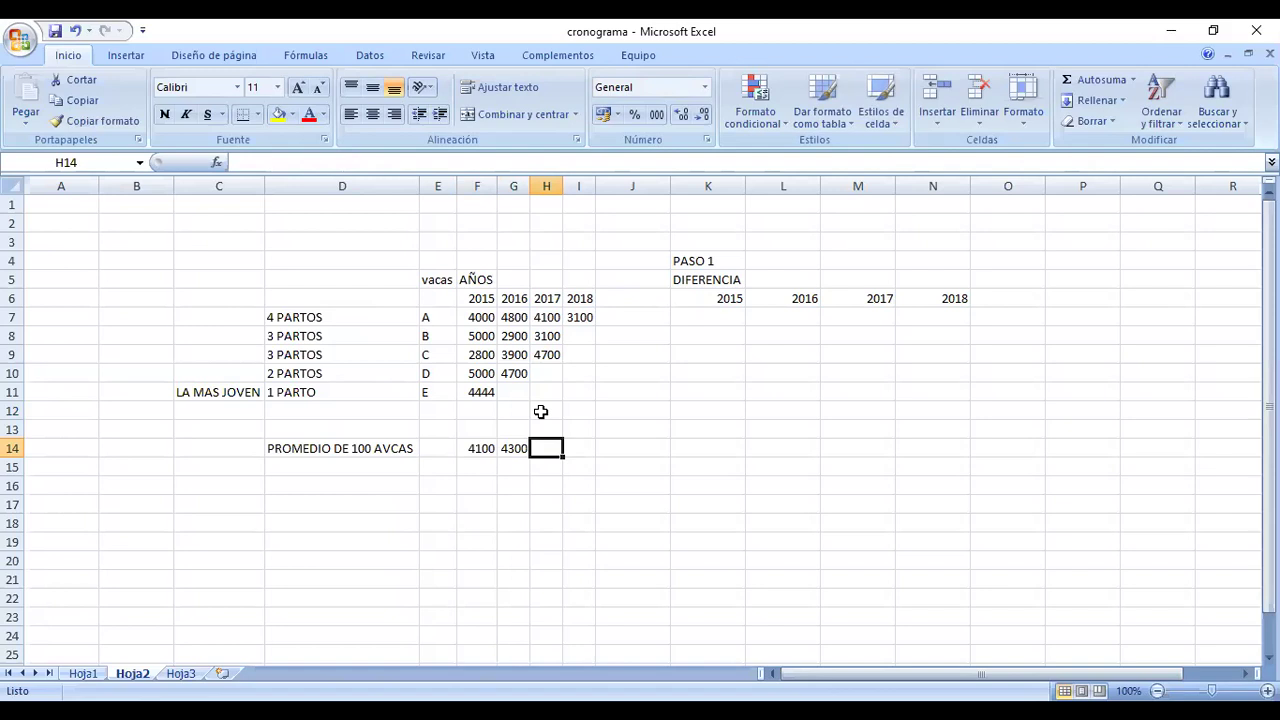
pyautogui.write('4200')
pyautogui.press('Tab')
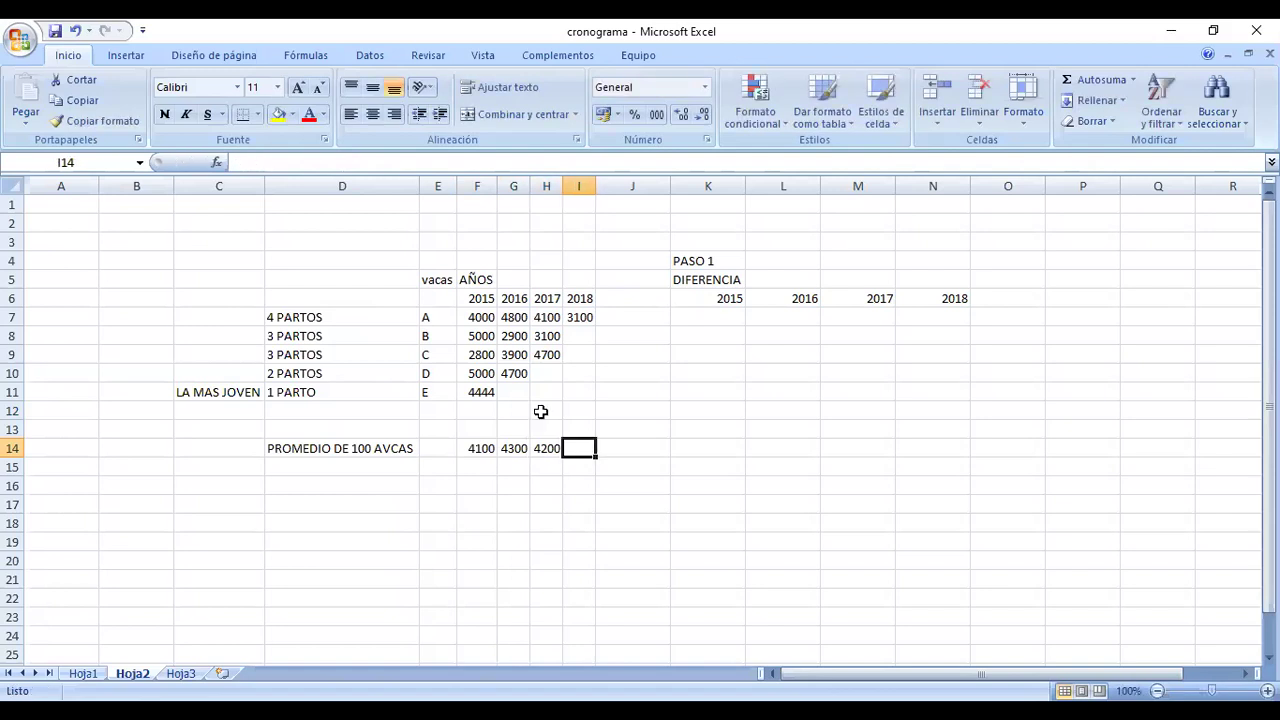
pyautogui.write('4100')
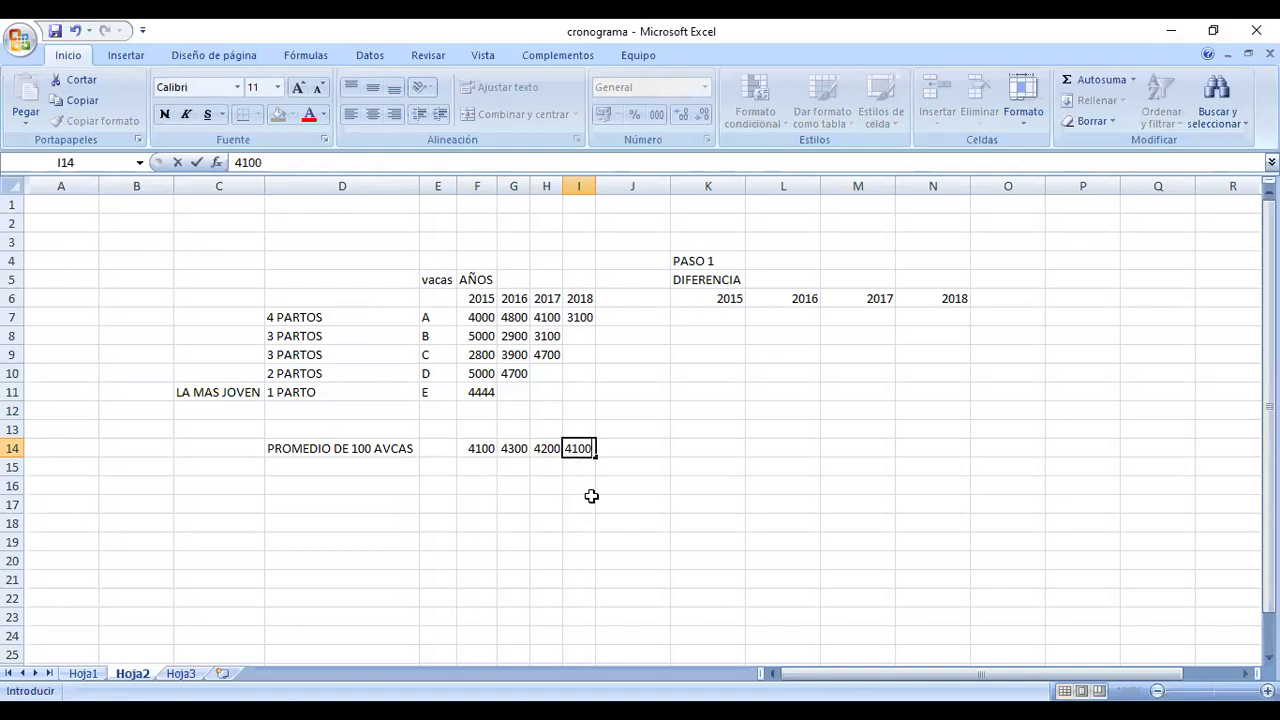
pyautogui.click(707, 617)
# Correct the label in D14 to "PROMEDIO DE 100 VACAS".
pyautogui.click(403, 448)
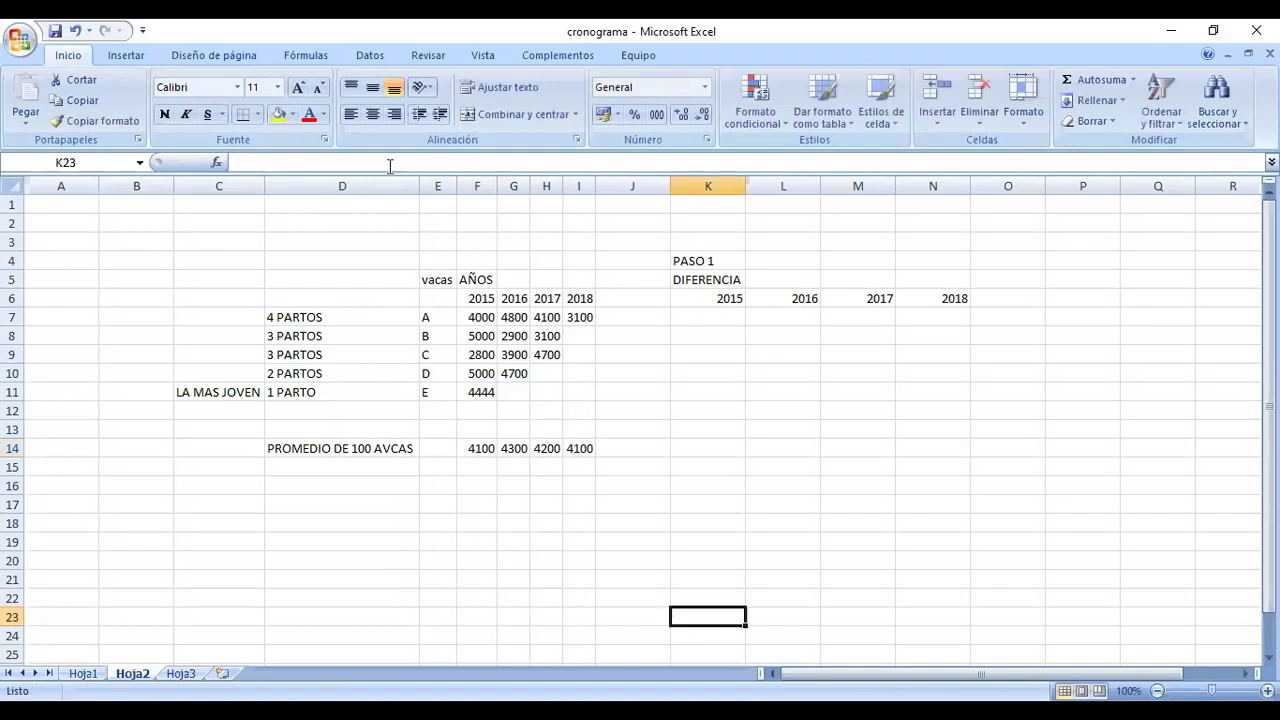
pyautogui.click(390, 166)
pyautogui.press('BackSpace')
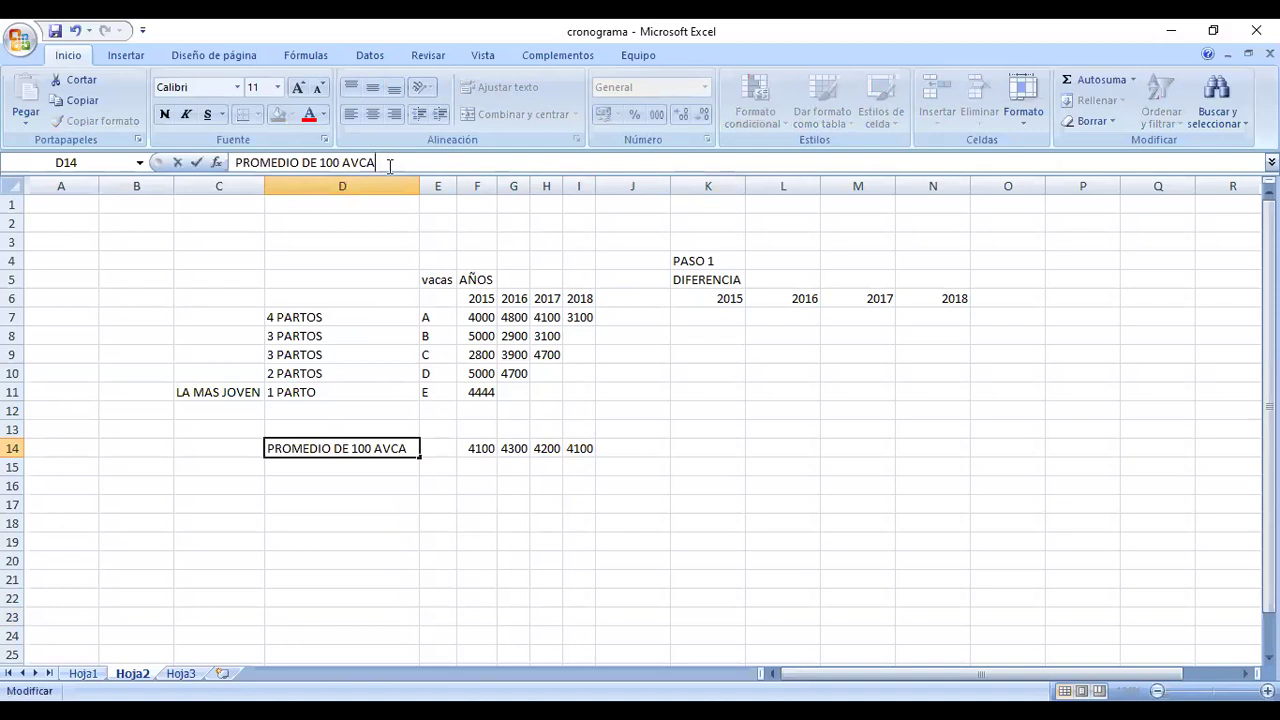
pyautogui.press('BackSpace')
pyautogui.press('BackSpace')
pyautogui.press('BackSpace')
pyautogui.press('BackSpace')
pyautogui.press('BackSpace')
pyautogui.write('AVCAS')
pyautogui.press('BackSpace')
pyautogui.press('BackSpace')
pyautogui.press('BackSpace')
pyautogui.press('BackSpace')
pyautogui.press('BackSpace')
pyautogui.write('VACAS')
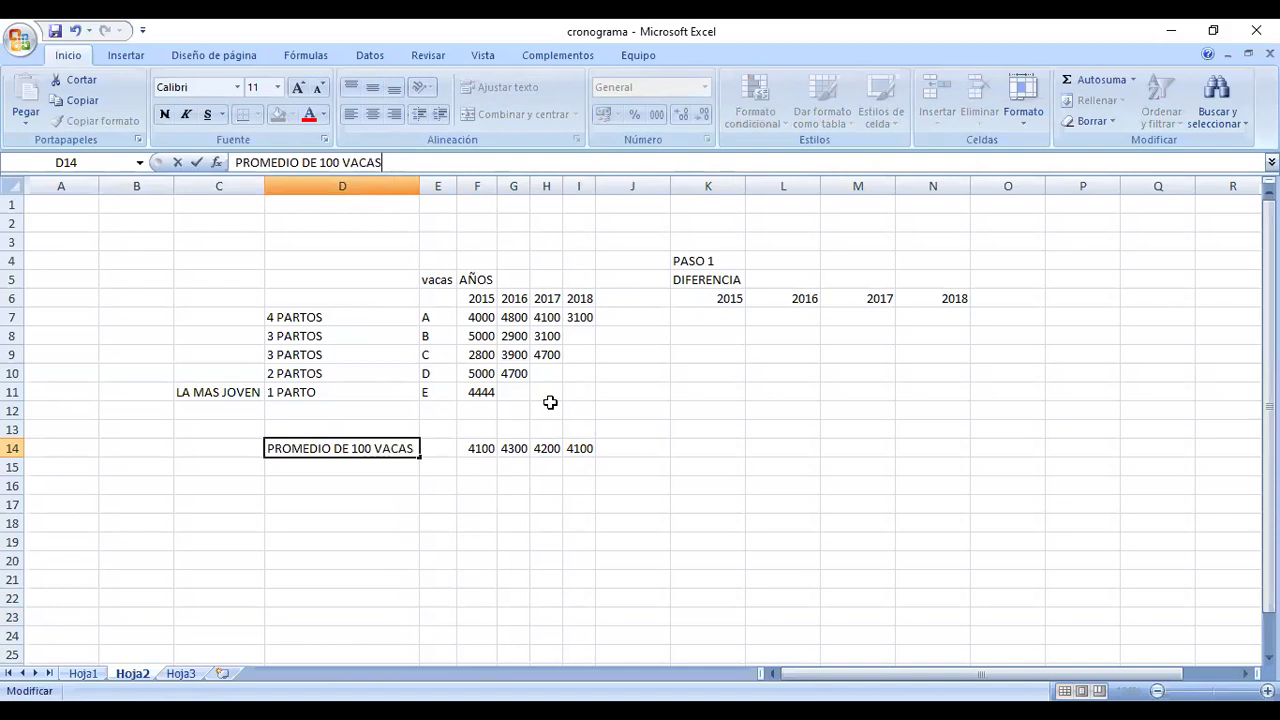
pyautogui.click(549, 404)
pyautogui.moveTo(483, 313); pyautogui.dragTo(480, 386)
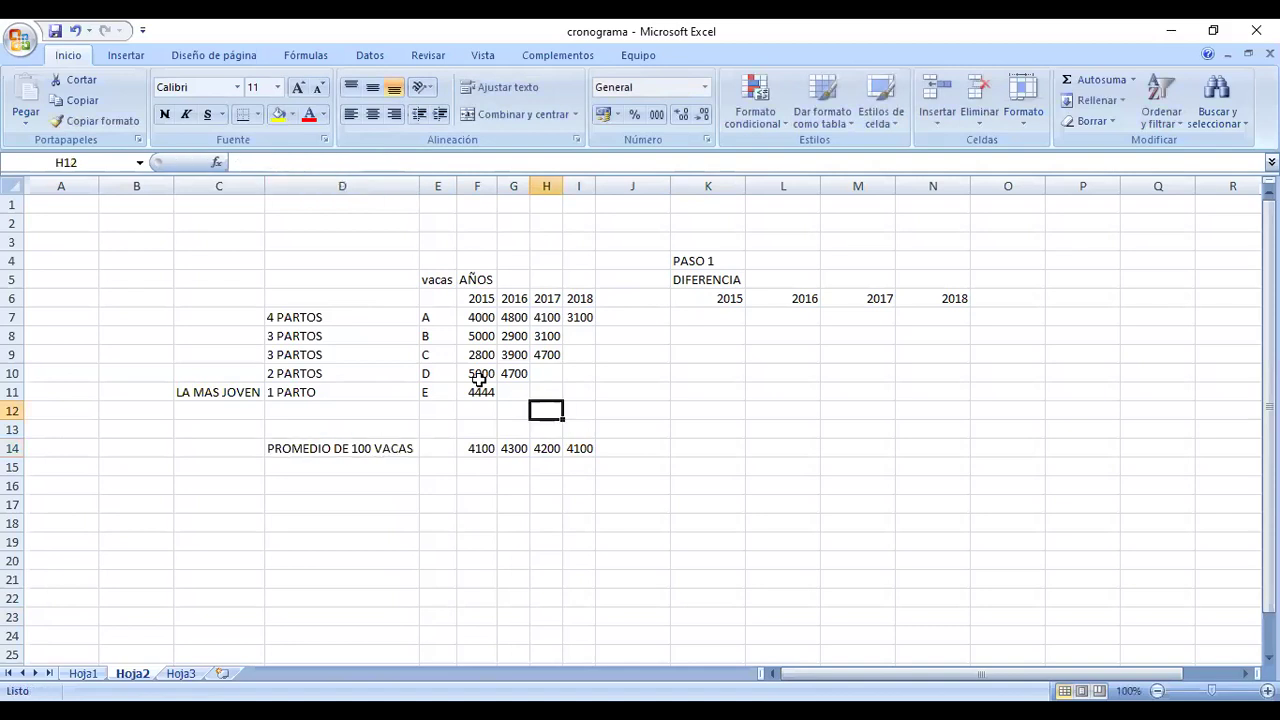
pyautogui.click(580, 318)
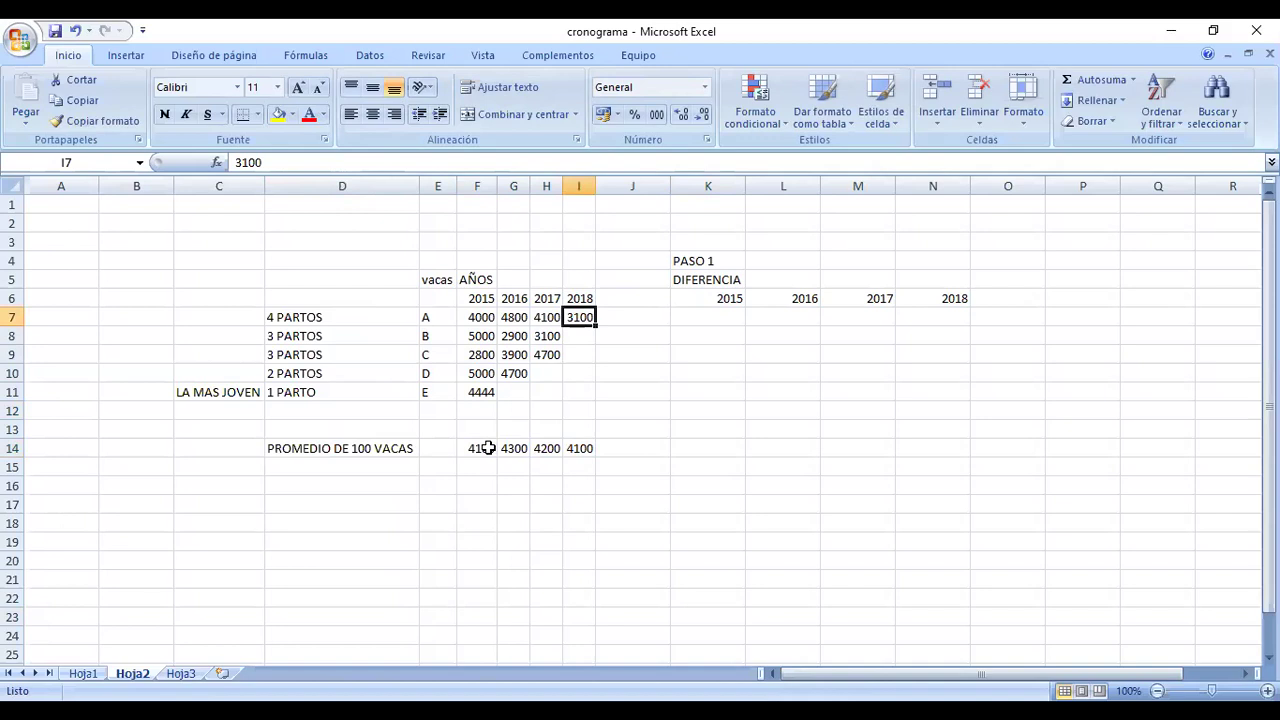
pyautogui.click(481, 448)
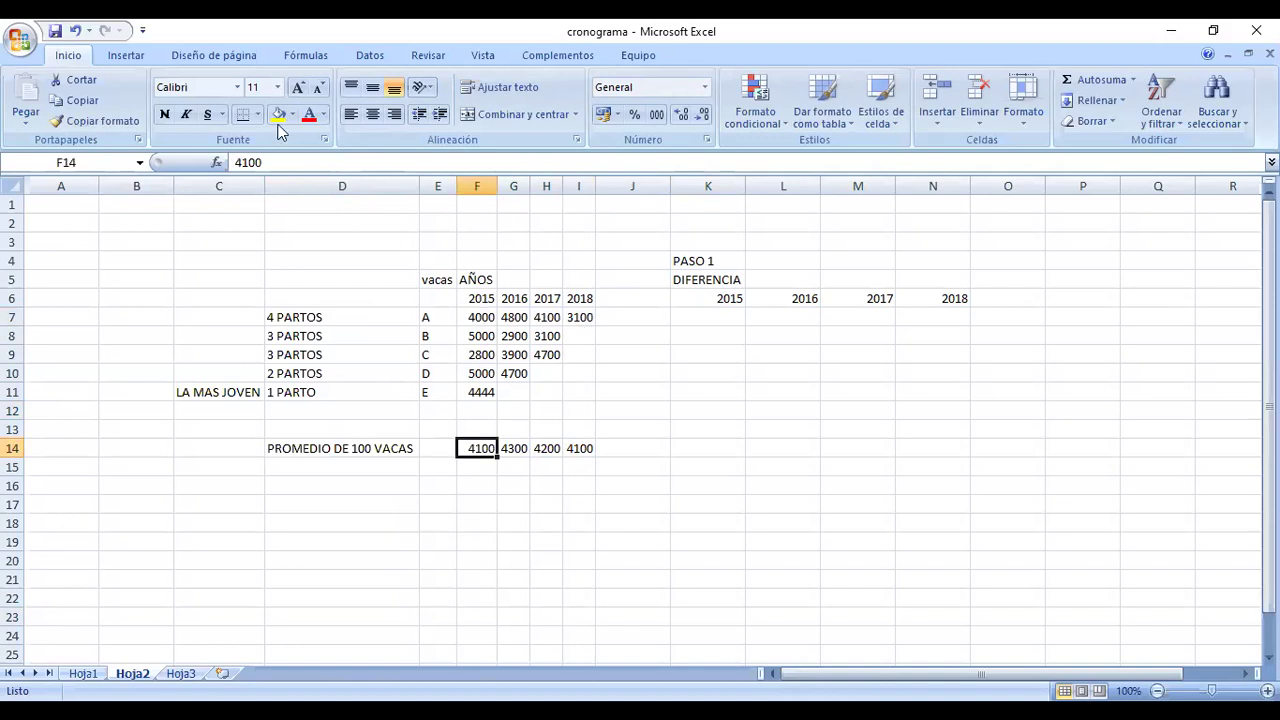
pyautogui.click(481, 299)
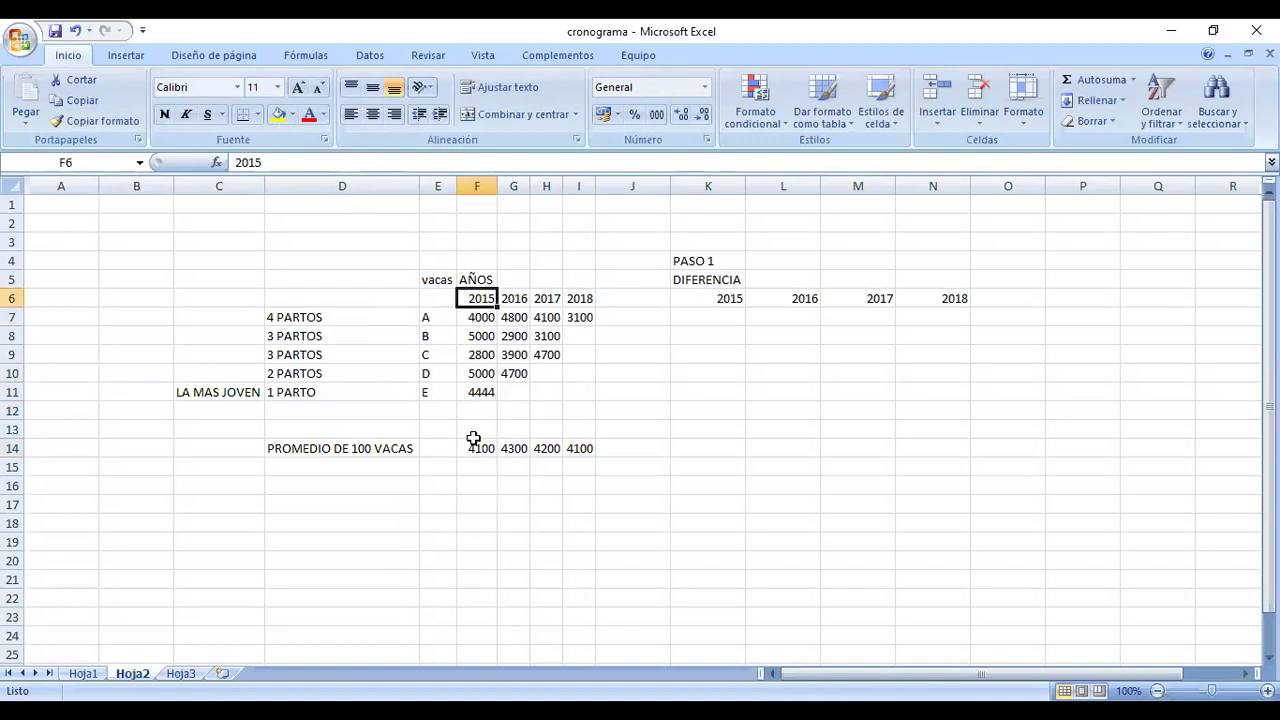
# Fill the 2015 header in F6 and its average in F14 with yellow.
pyautogui.click(278, 114)
pyautogui.hotkey('ctrl', 'Down')
pyautogui.hotkey('ctrl', 'Down')
pyautogui.press('F4')
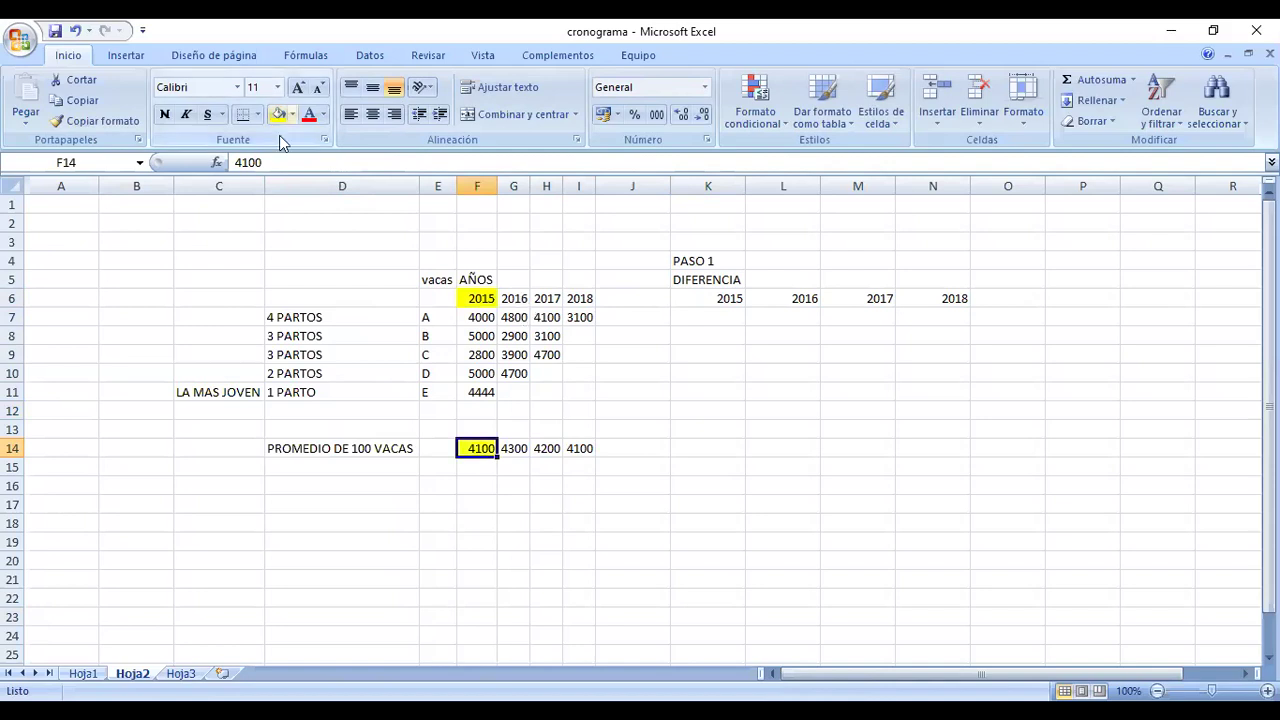
# Fill the 2016 header in G6 and its average in G14 with green.
pyautogui.hotkey('ctrl', 'Up')
pyautogui.hotkey('ctrl', 'Up')
pyautogui.press('Down')
pyautogui.press('Right')
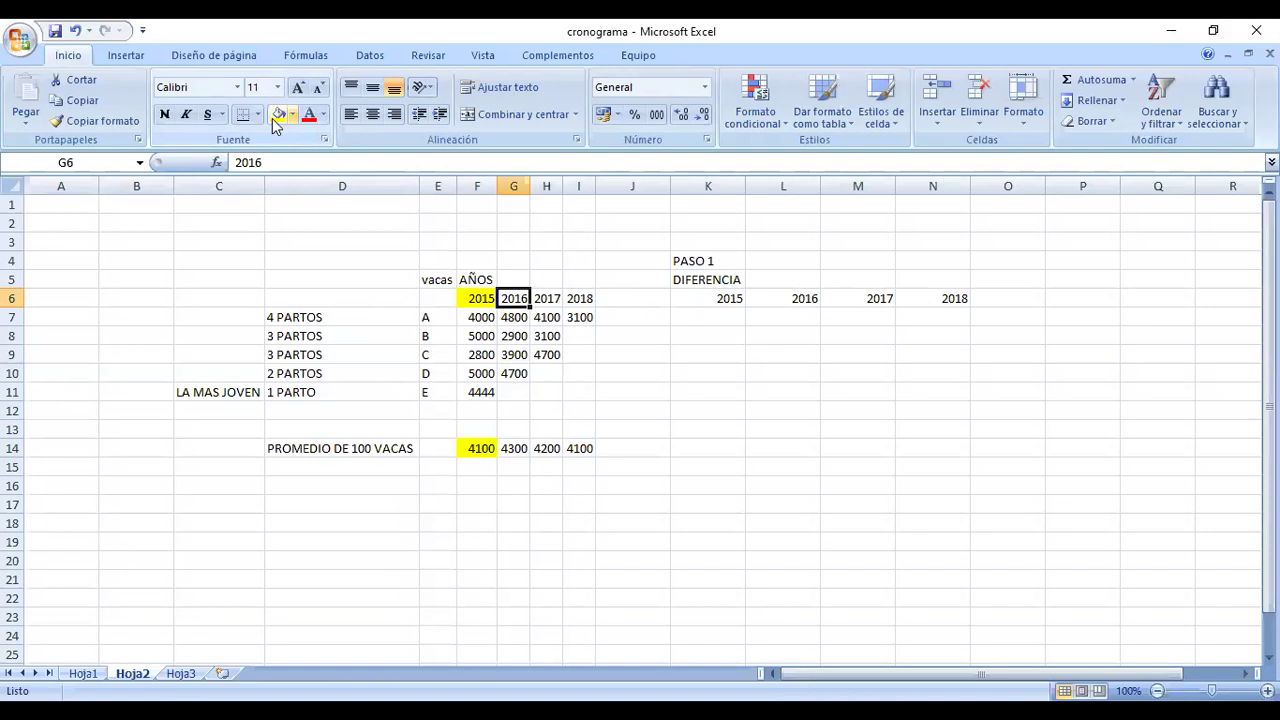
pyautogui.keyDown('ctrl'); pyautogui.click(513, 448); pyautogui.keyUp('ctrl')
pyautogui.click(279, 114)
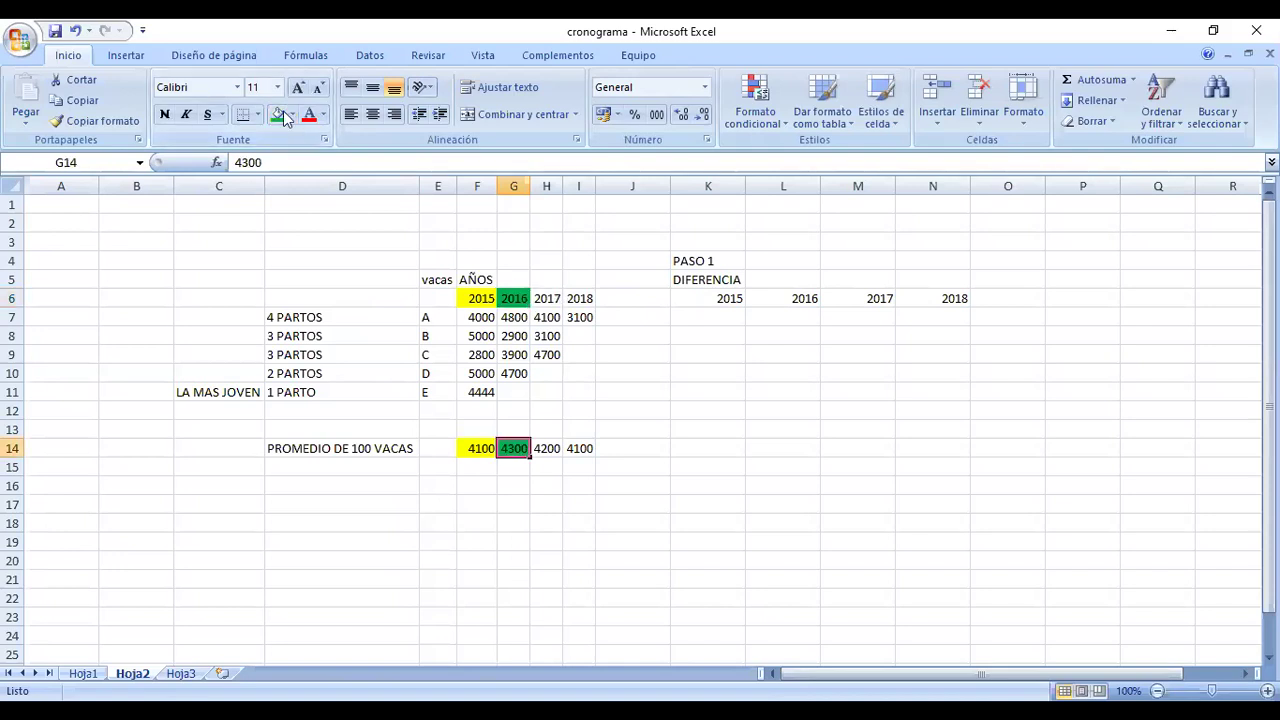
# Fill the 2017 header and average, H6 and H14, with light blue and the 2018 pair, I6 and I14, with orange.
pyautogui.click(546, 298)
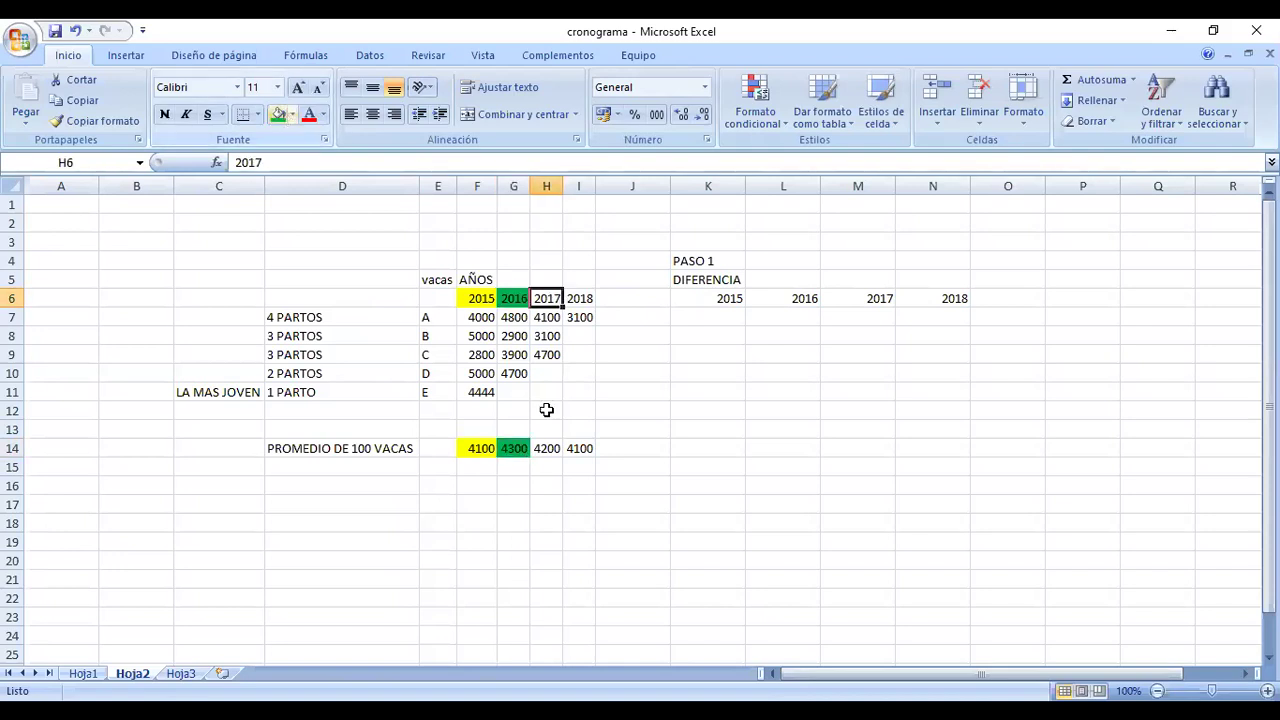
pyautogui.keyDown('ctrl'); pyautogui.click(546, 448); pyautogui.keyUp('ctrl')
pyautogui.click(279, 114)
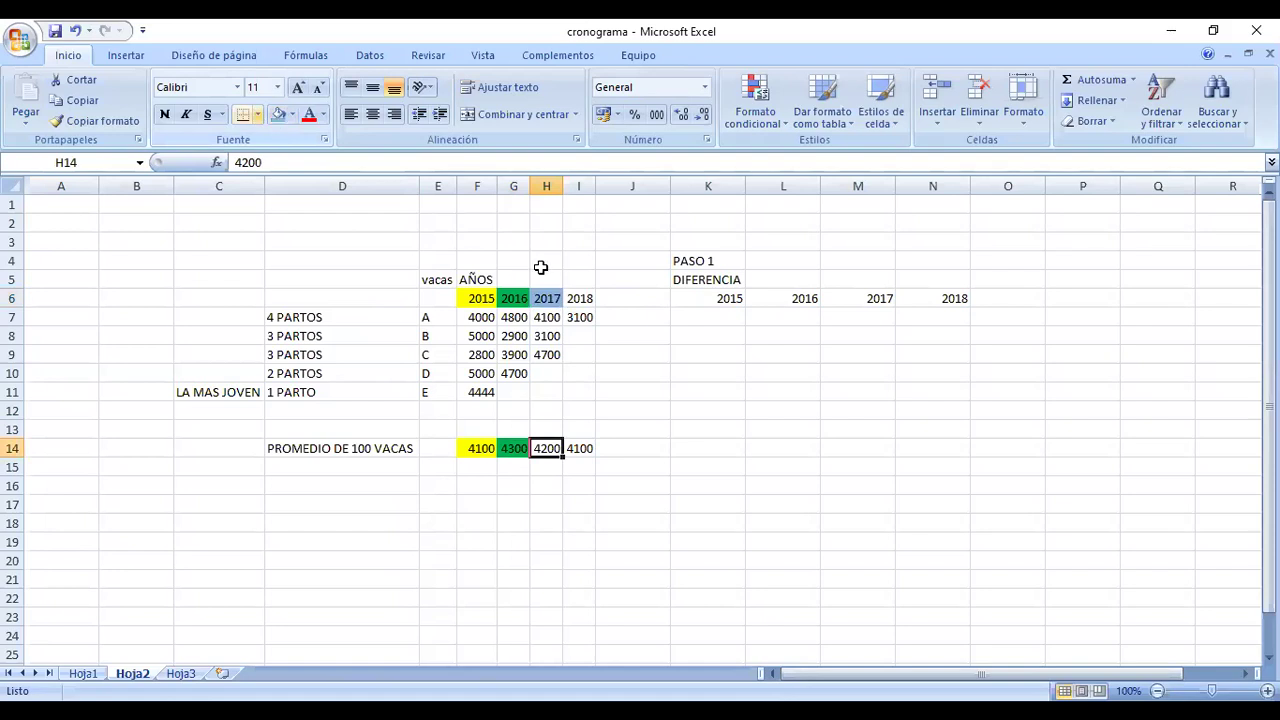
pyautogui.click(578, 298)
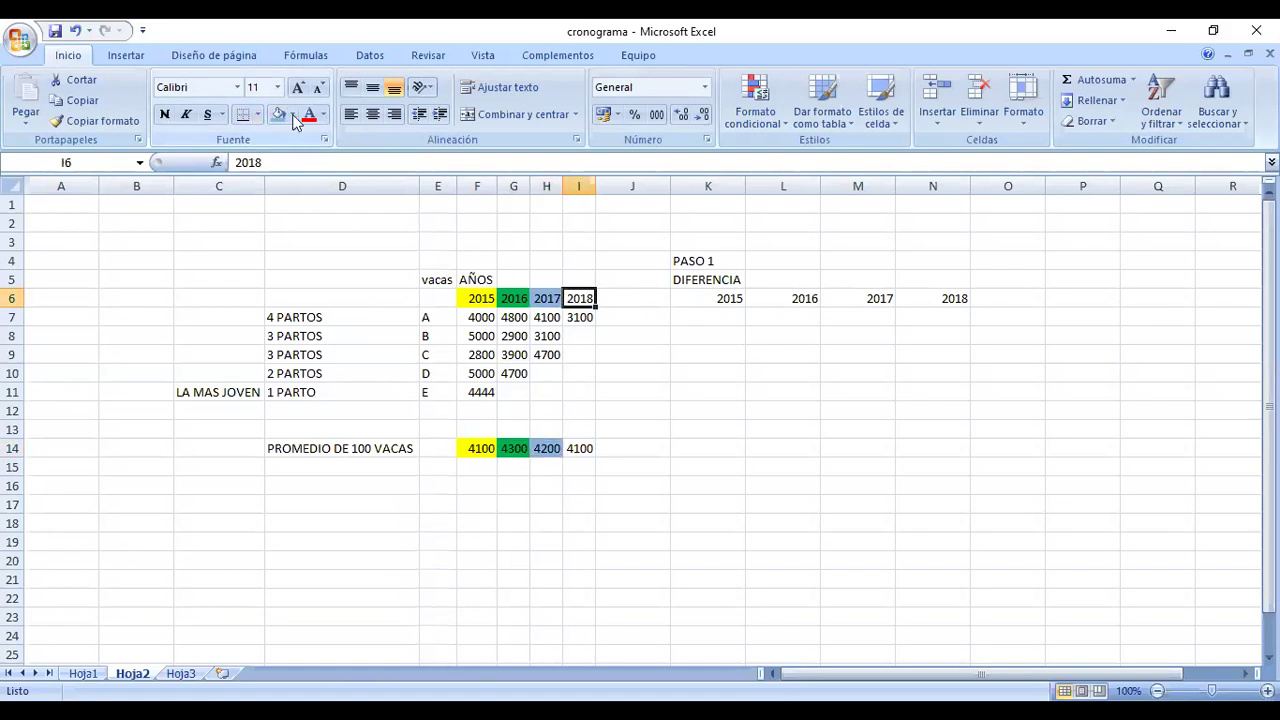
pyautogui.keyDown('ctrl'); pyautogui.click(580, 448); pyautogui.keyUp('ctrl')
pyautogui.click(279, 114)
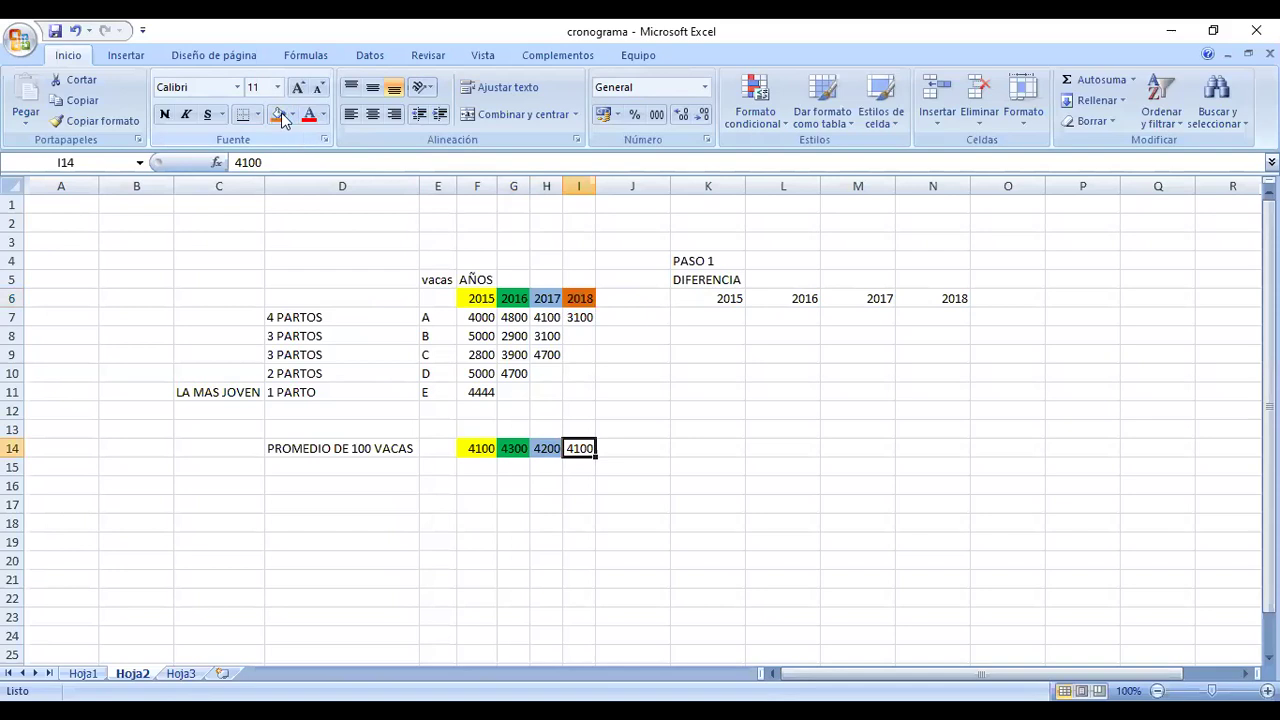
# Enter the formula =(F7-F14) in K7 for cow A's 2015 difference from the herd average.
pyautogui.click(727, 322)
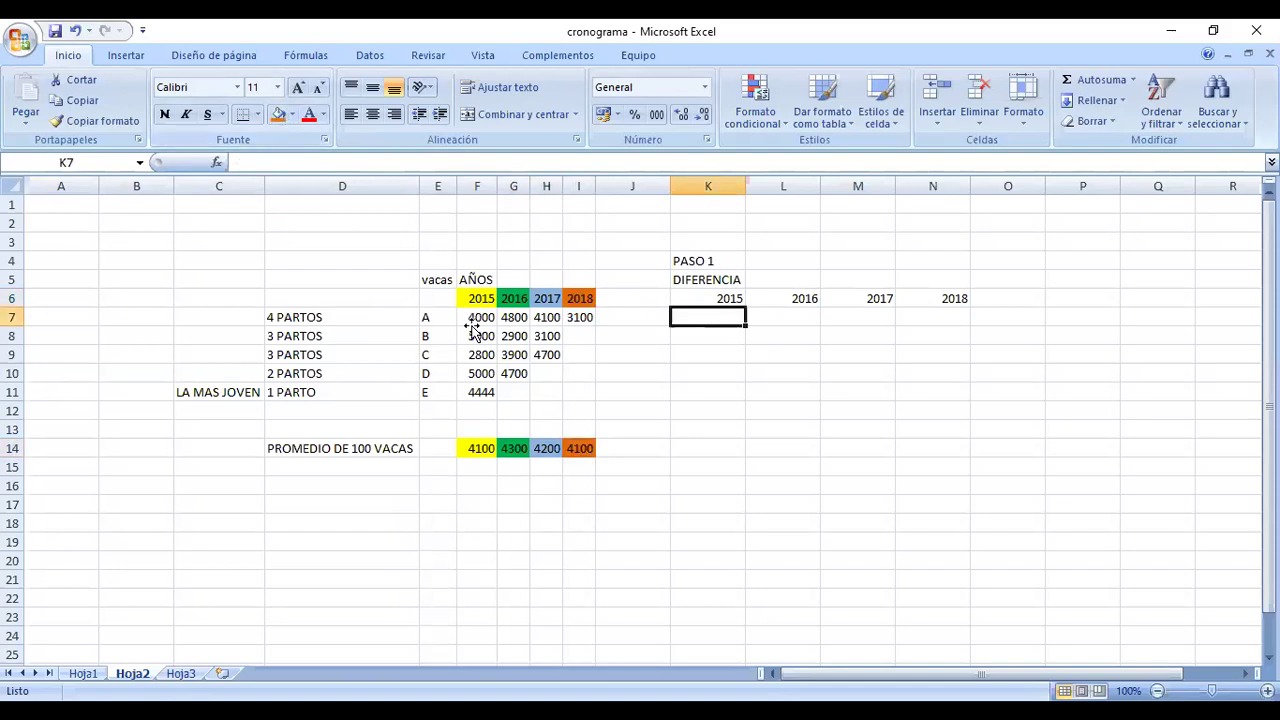
pyautogui.click(478, 320)
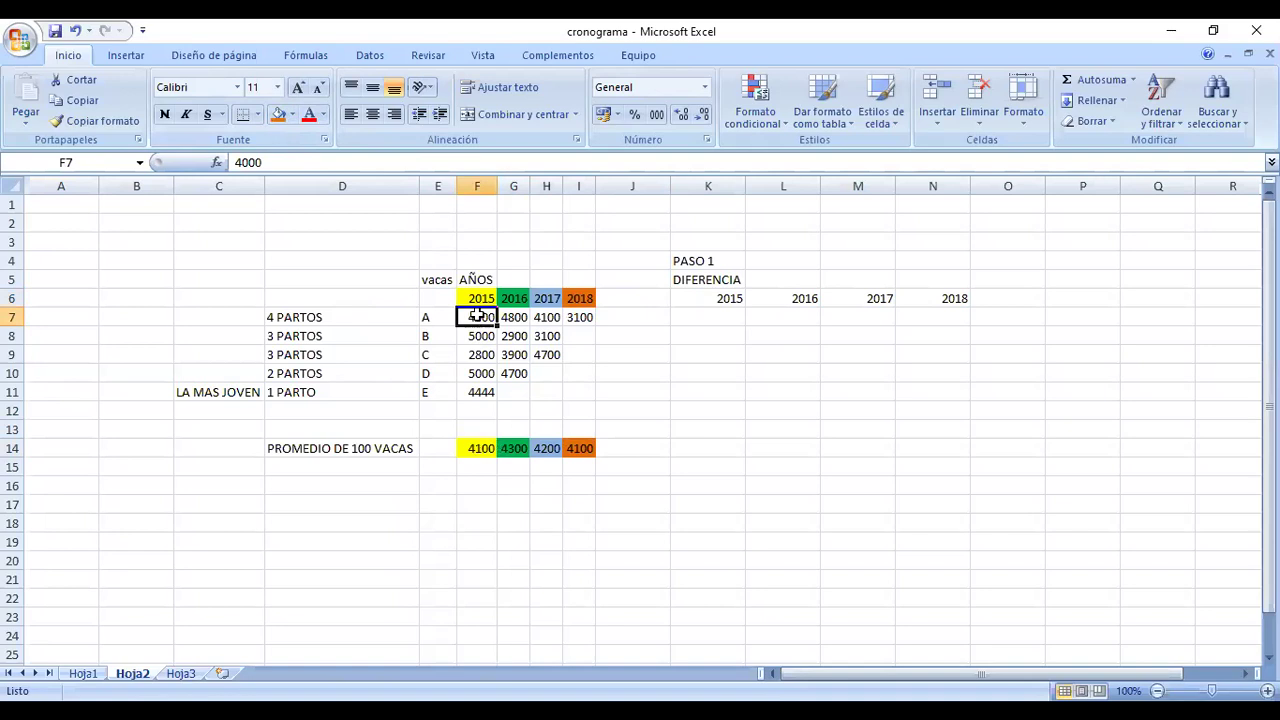
pyautogui.click(474, 449)
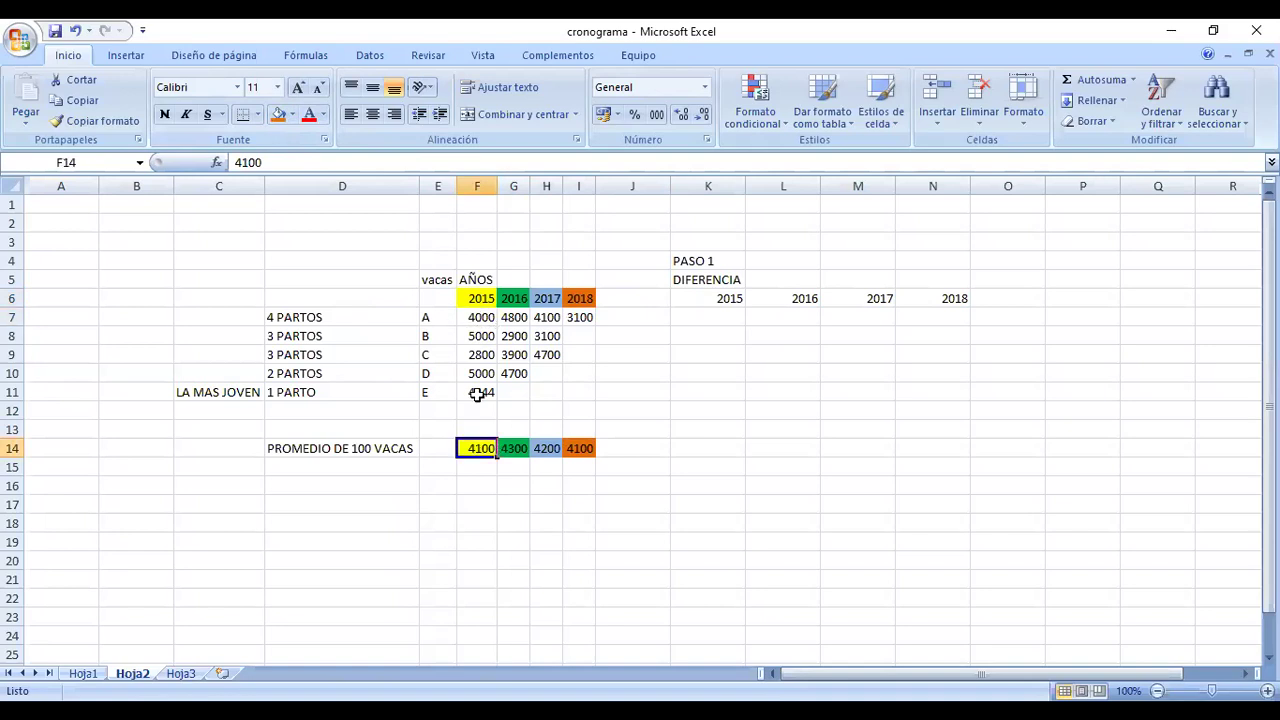
pyautogui.click(715, 316)
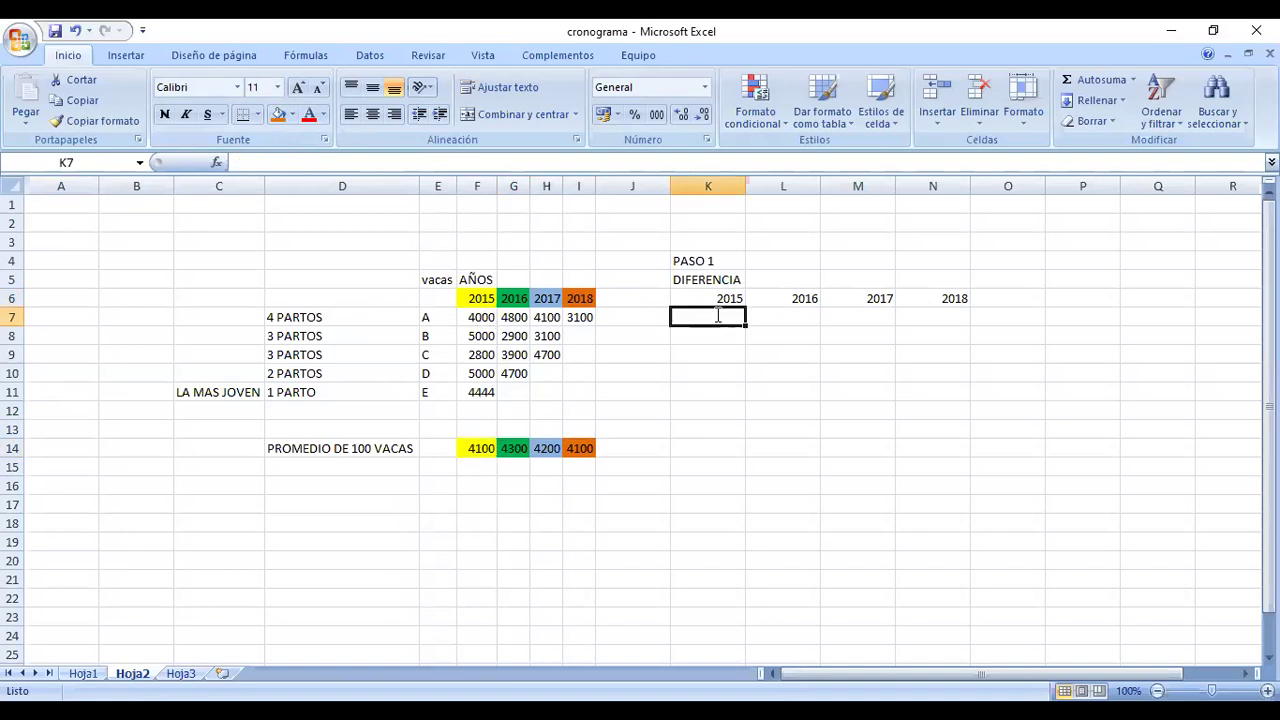
pyautogui.write('=(')
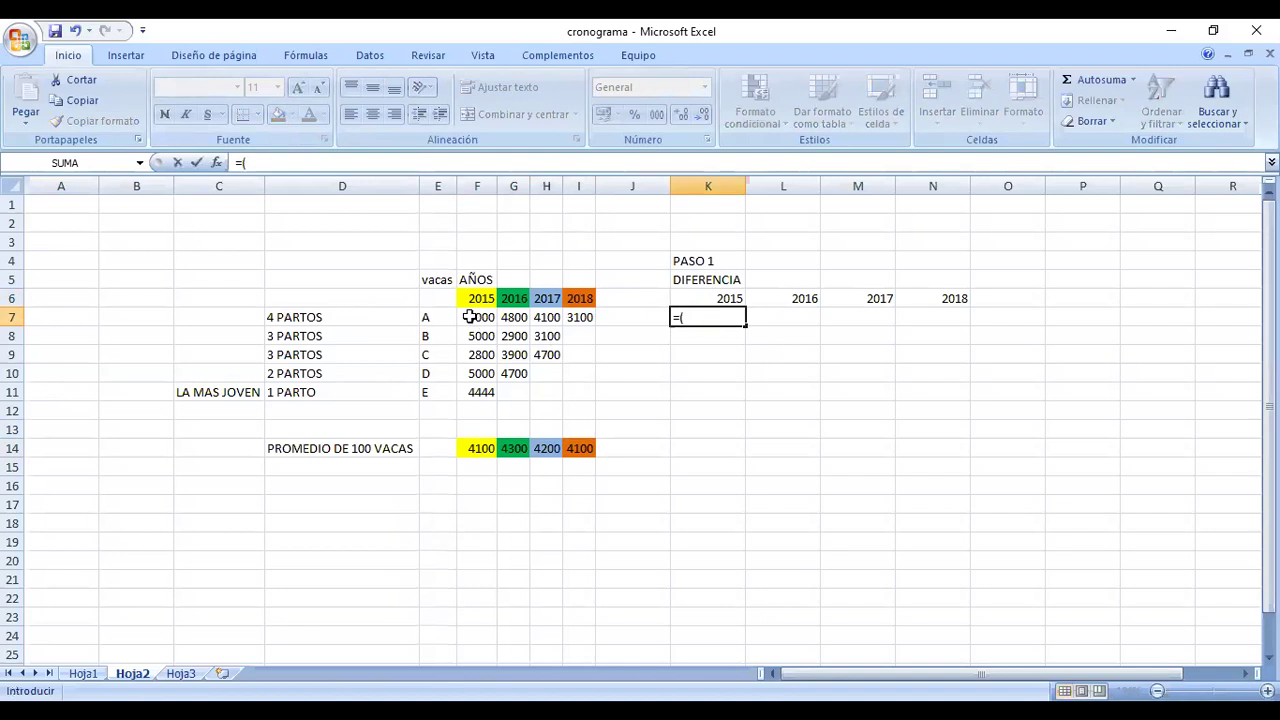
pyautogui.click(469, 316)
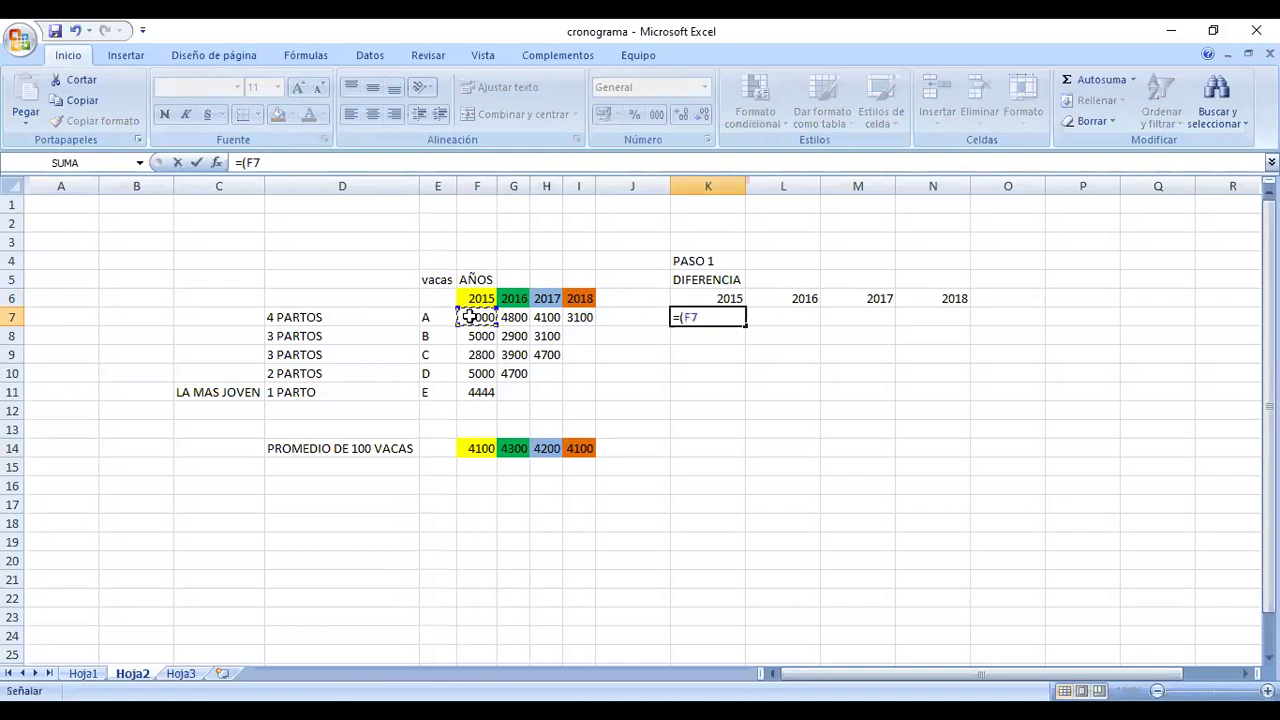
pyautogui.write('-')
pyautogui.click(477, 449)
pyautogui.write(')')
pyautogui.press('Return')
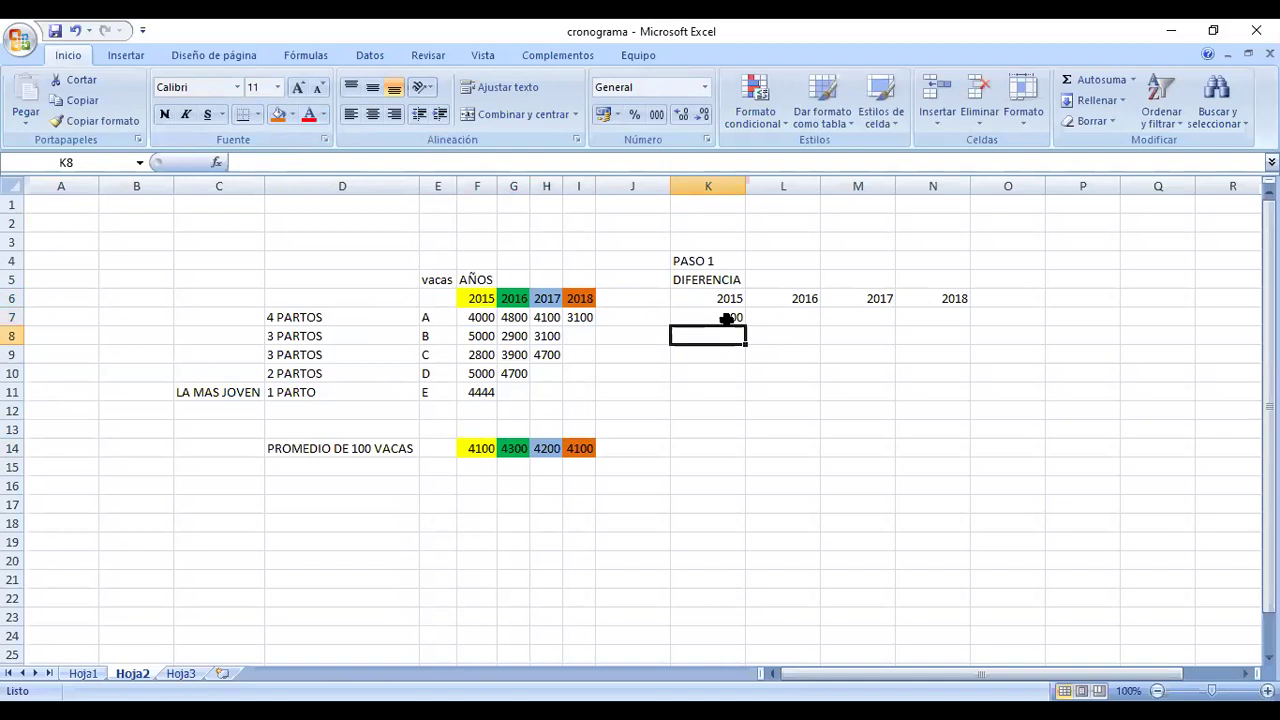
# Try to copy the K7 difference formula down to K8, check its references and clear K8.
pyautogui.click(727, 318)
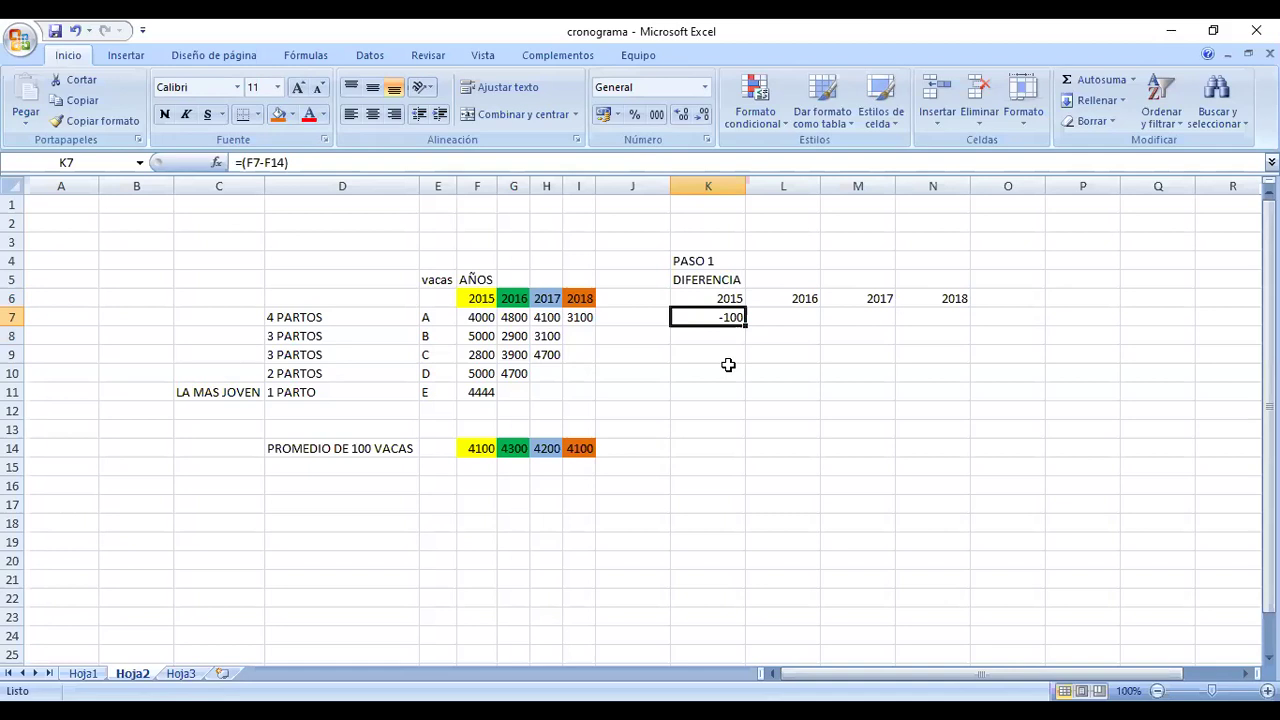
pyautogui.moveTo(745, 326); pyautogui.dragTo(745, 345)
pyautogui.click(728, 336)
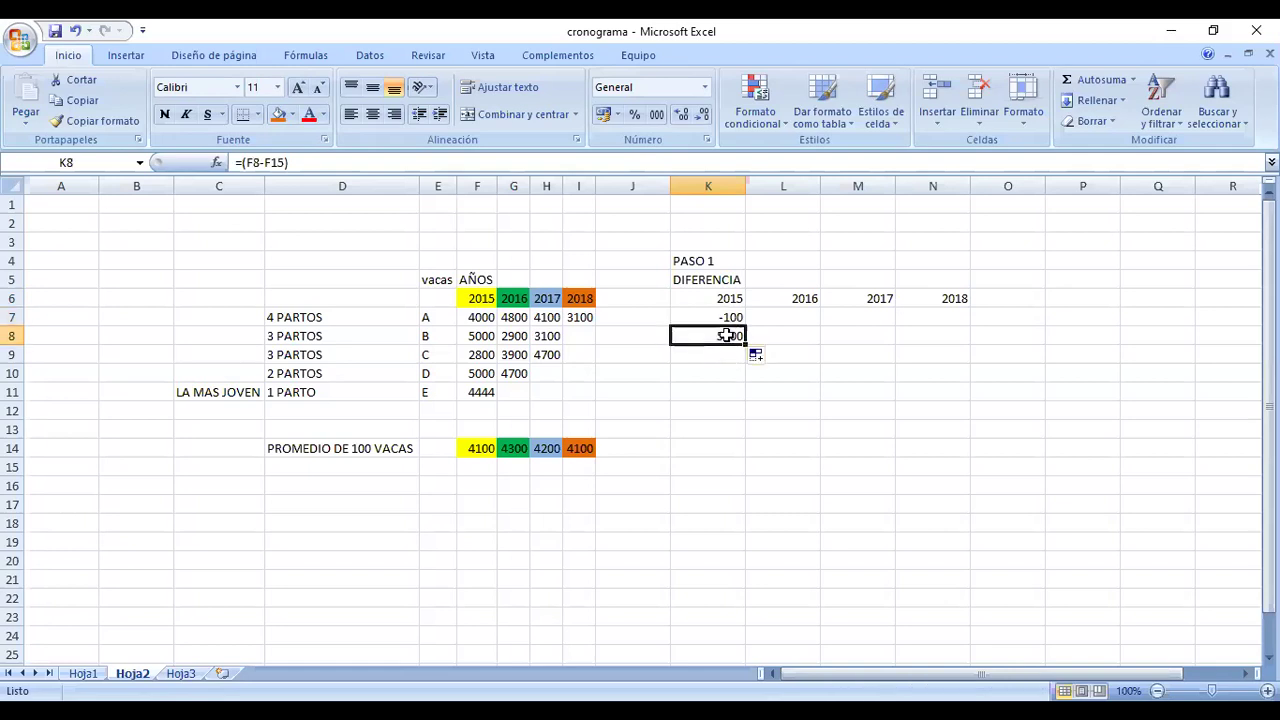
pyautogui.click(265, 165)
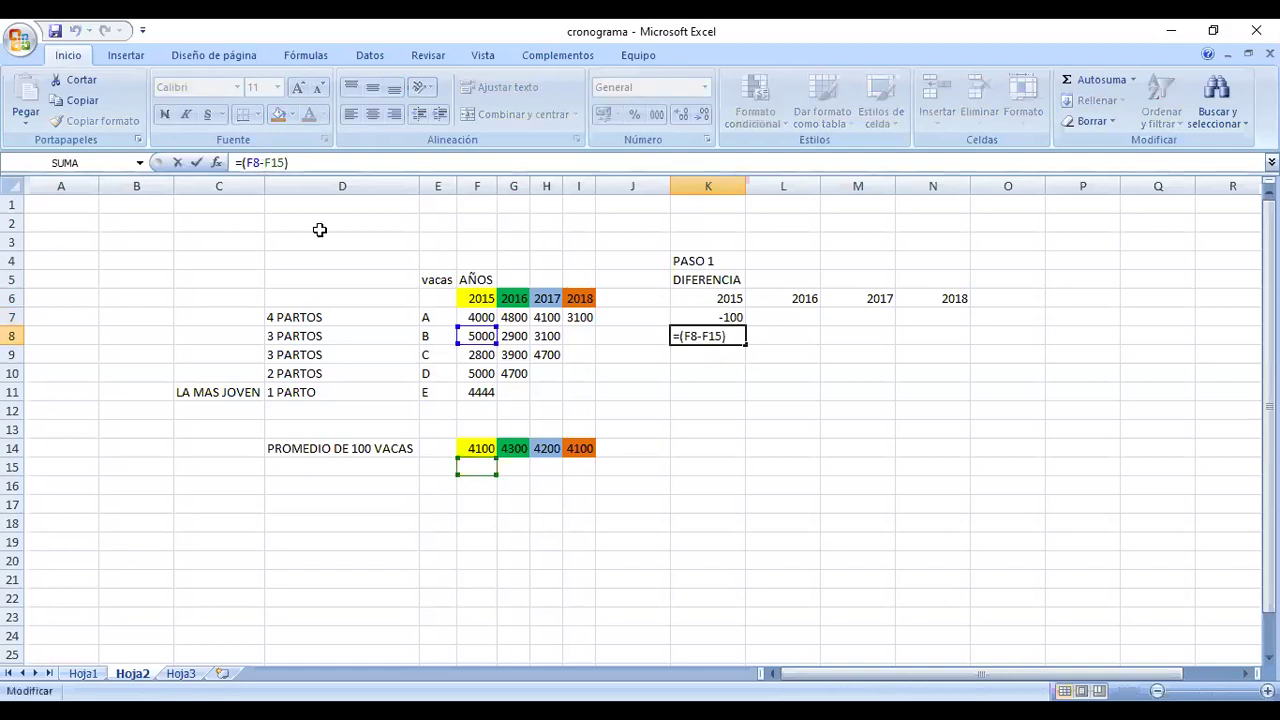
pyautogui.click(712, 336)
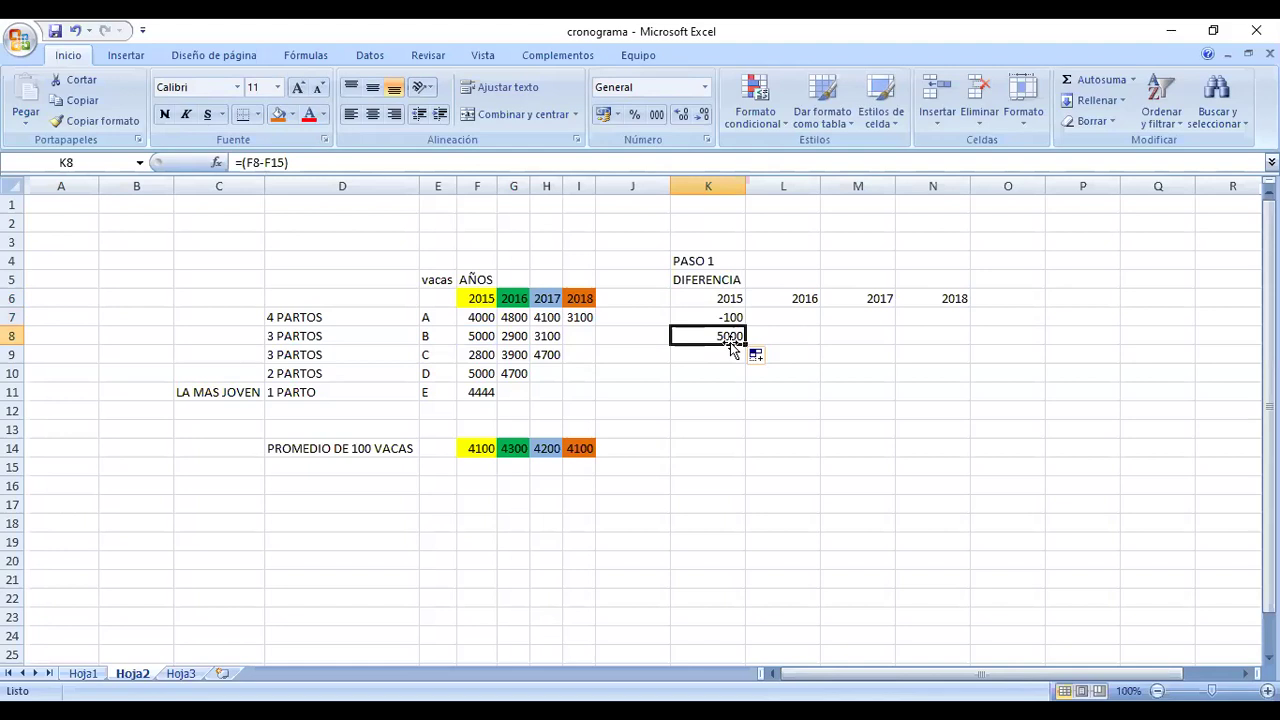
pyautogui.press('Delete')
# Make the herd average reference in K7 absolute so the formula reads =(F7-$F$14).
pyautogui.click(735, 318)
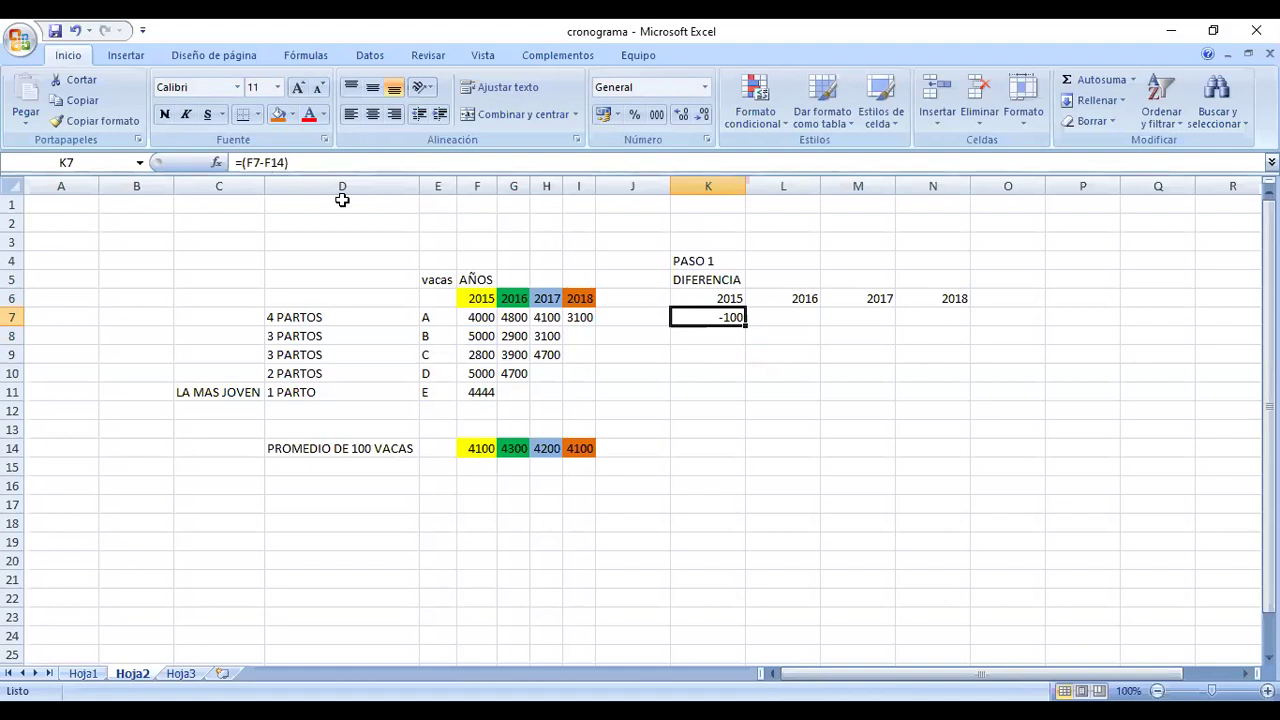
pyautogui.press('F2')
pyautogui.write('$')
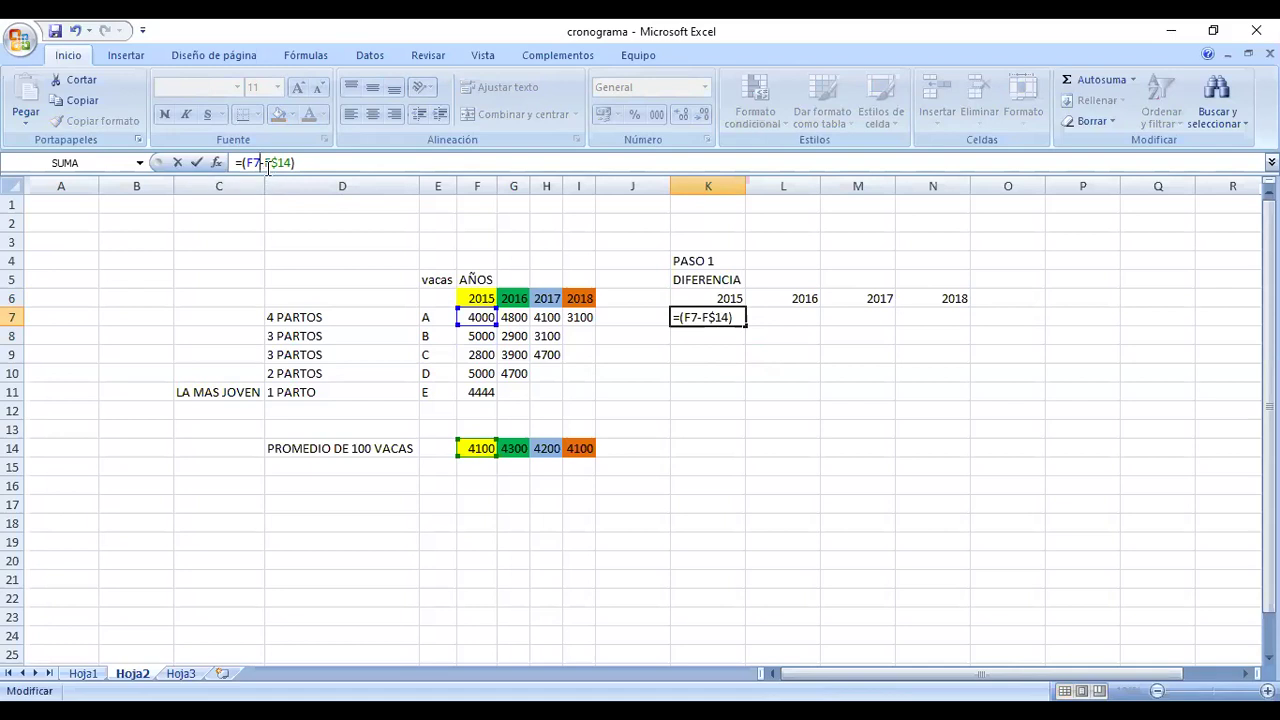
pyautogui.press('Return')
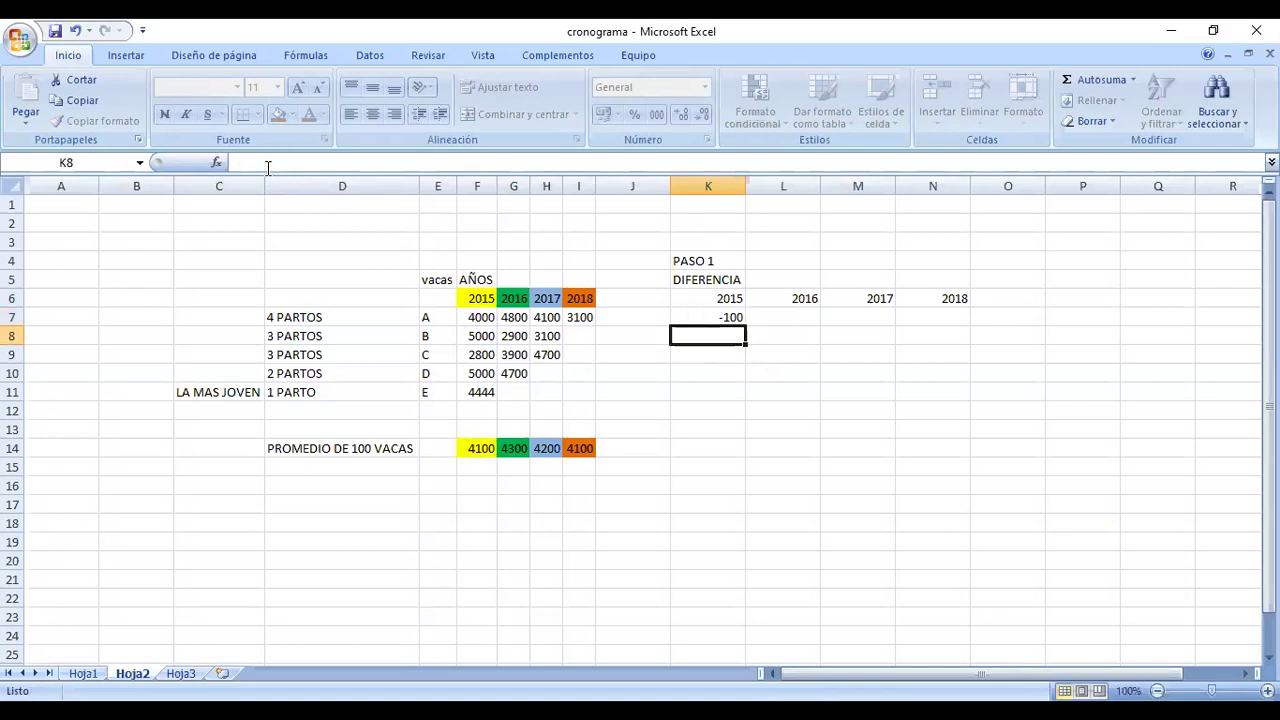
# Copy the K7 difference formula down through K11 for cows B to E, checking the references in K8.
pyautogui.click(732, 318)
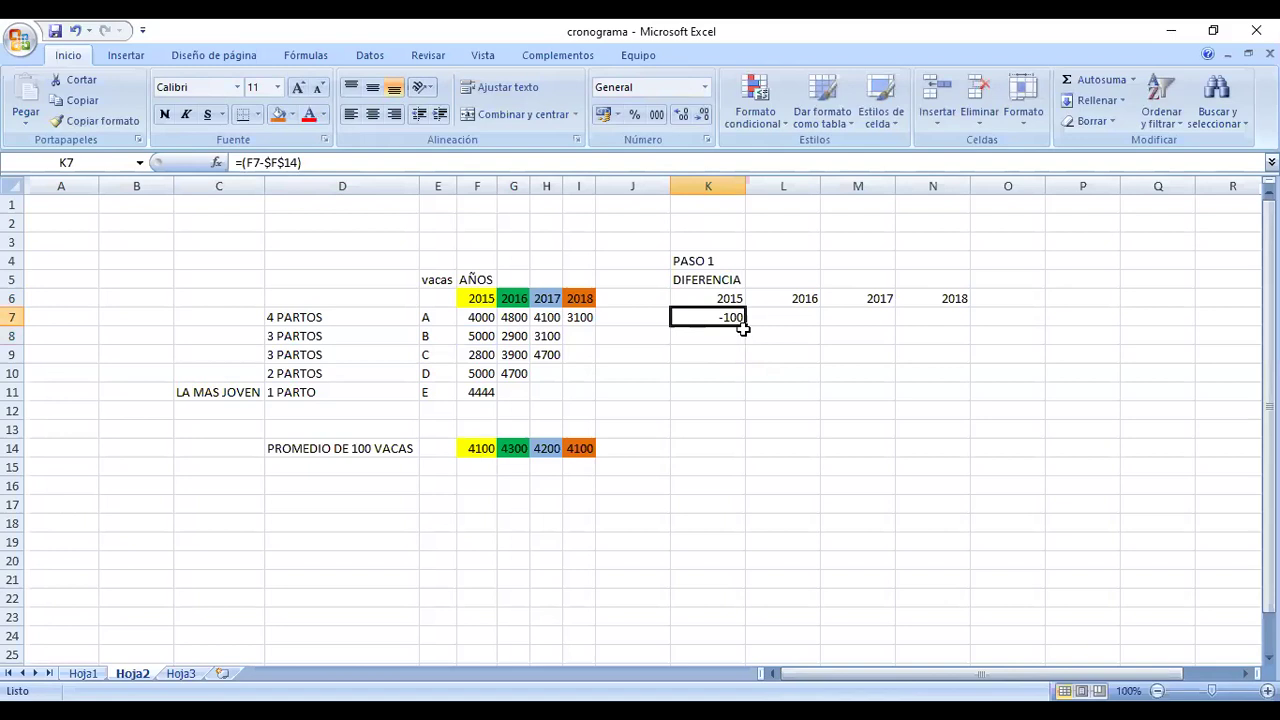
pyautogui.moveTo(743, 327); pyautogui.dragTo(741, 340)
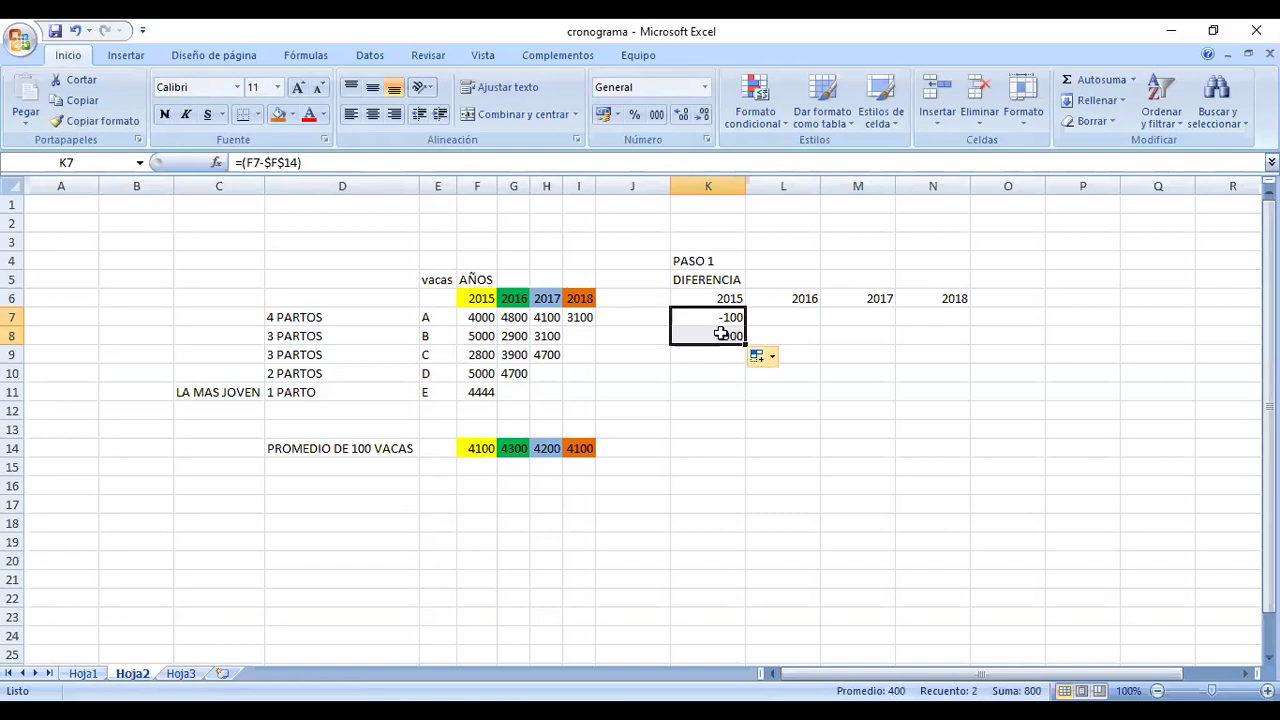
pyautogui.click(728, 337)
pyautogui.click(278, 162)
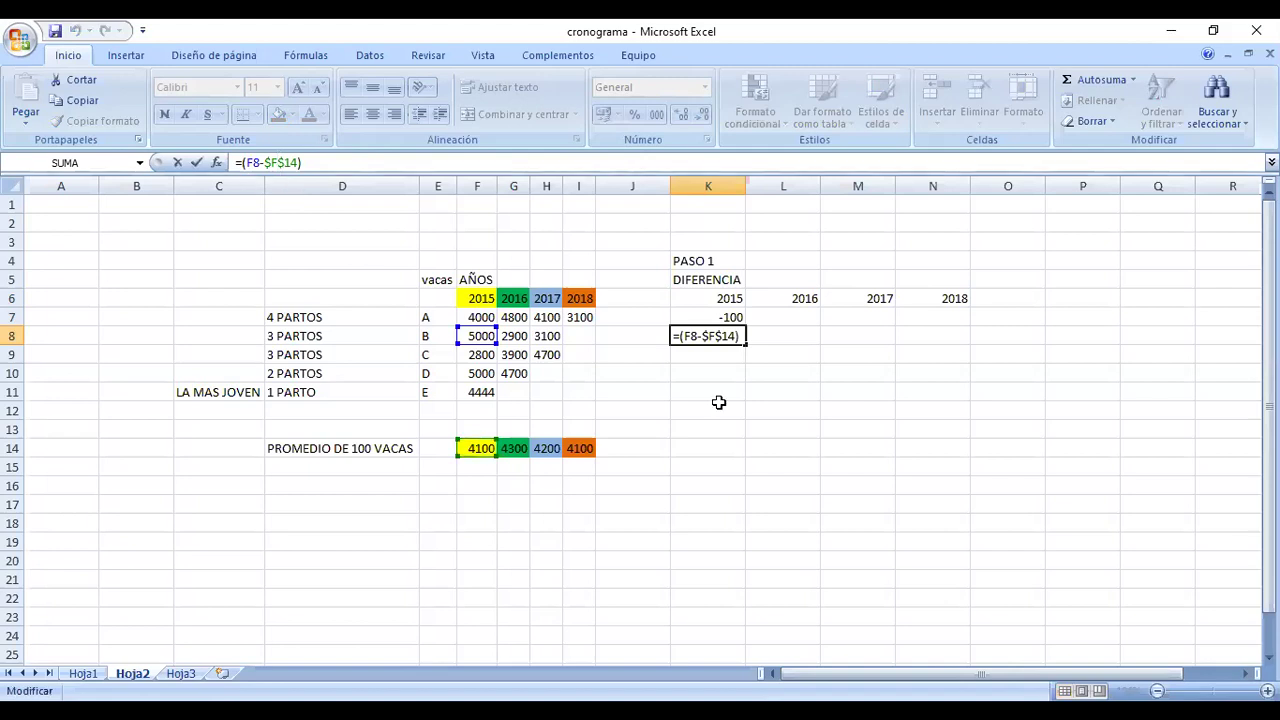
pyautogui.press('Return')
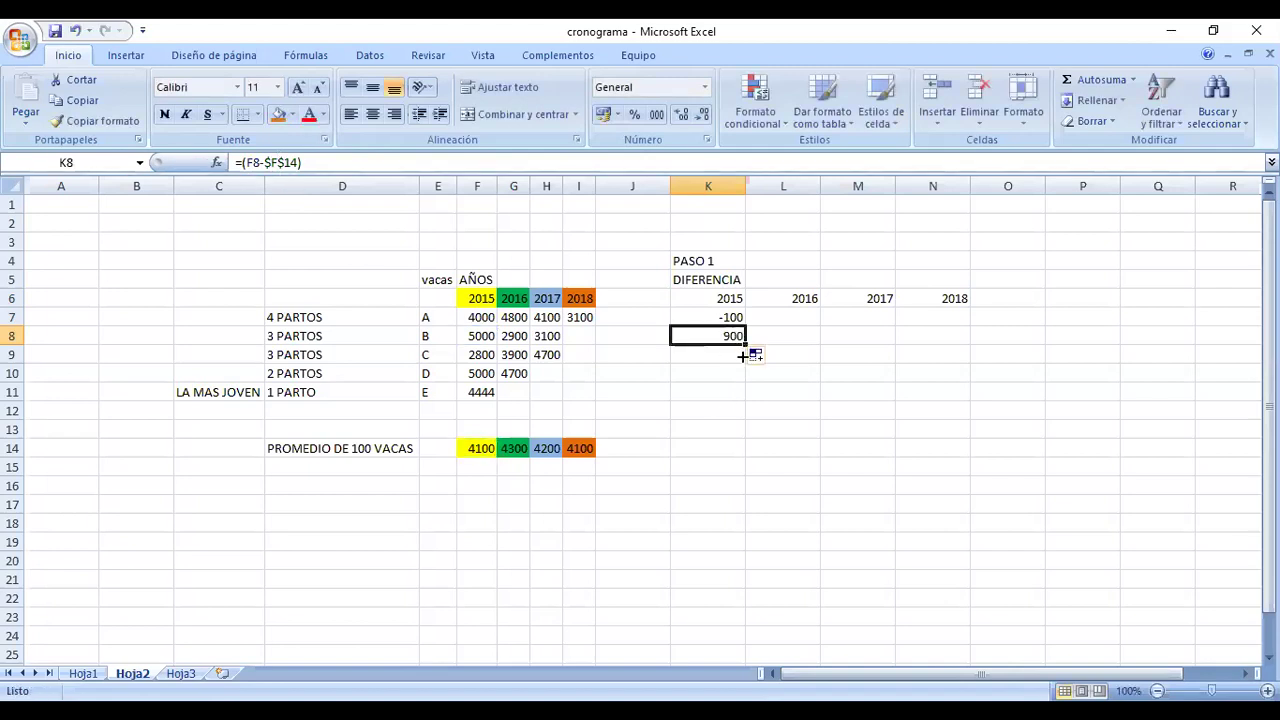
pyautogui.moveTo(745, 345); pyautogui.dragTo(705, 395)
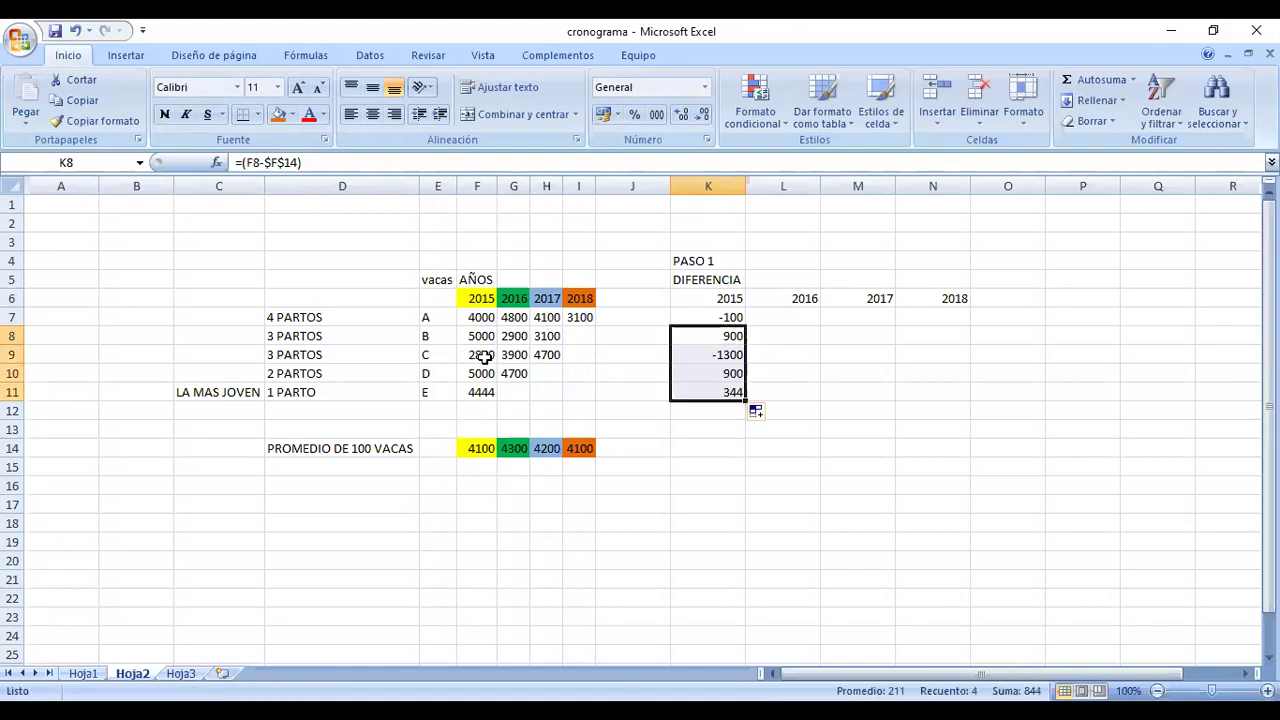
# Examine the cell references in the copied 2015 difference formulas in K9, K10 and K11.
pyautogui.press('Down')
pyautogui.click(295, 163)
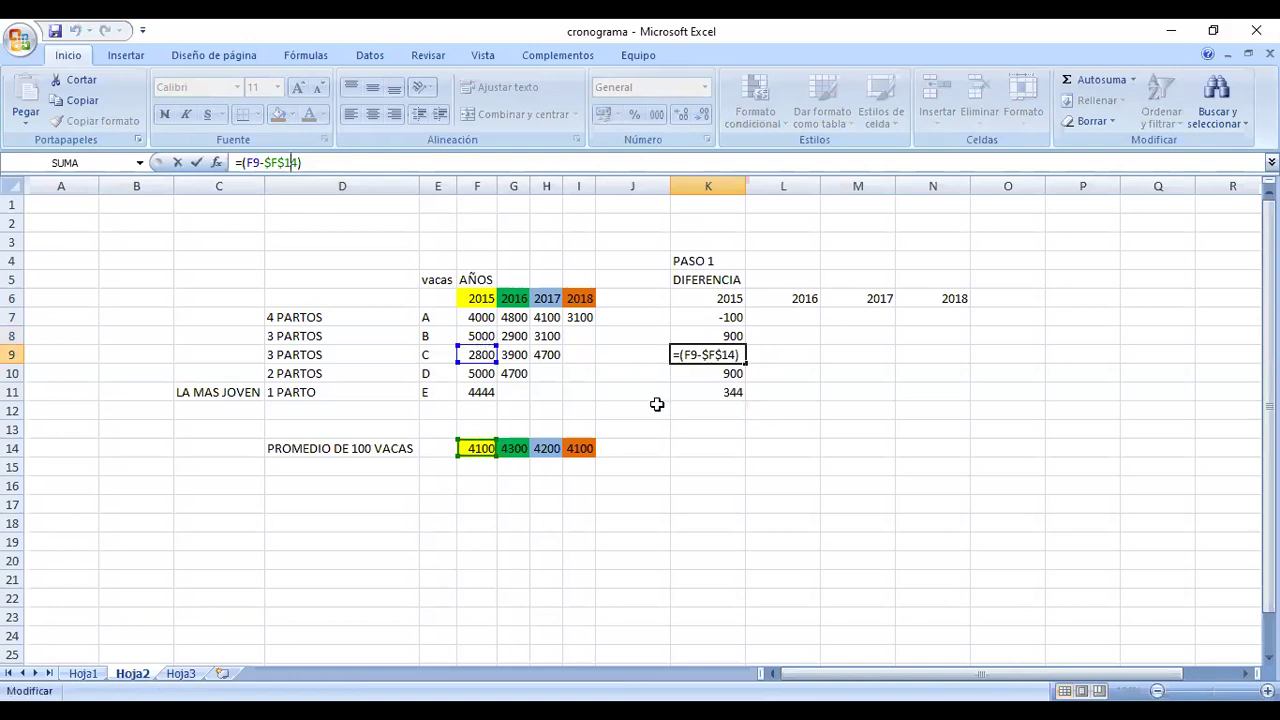
pyautogui.hotkey('ctrl', 'Return')
pyautogui.press('Down')
pyautogui.press('F2')
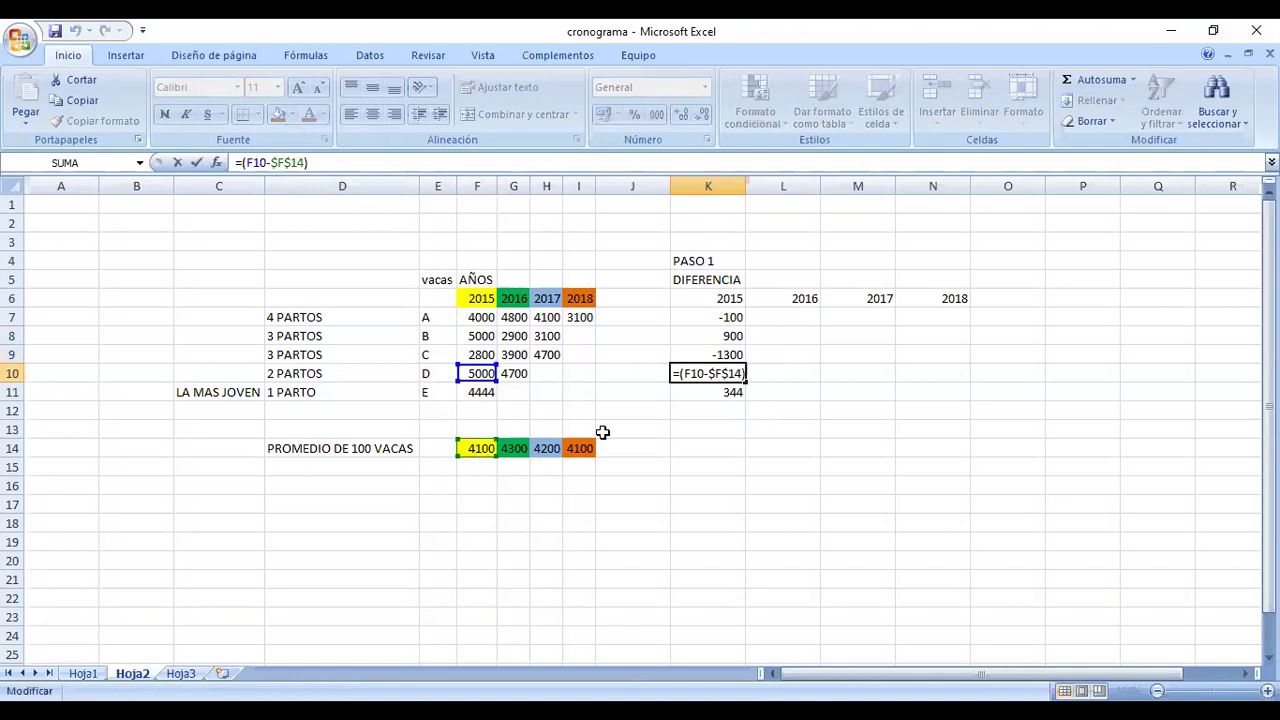
pyautogui.hotkey('ctrl', 'Return')
pyautogui.press('Down')
pyautogui.click(286, 162)
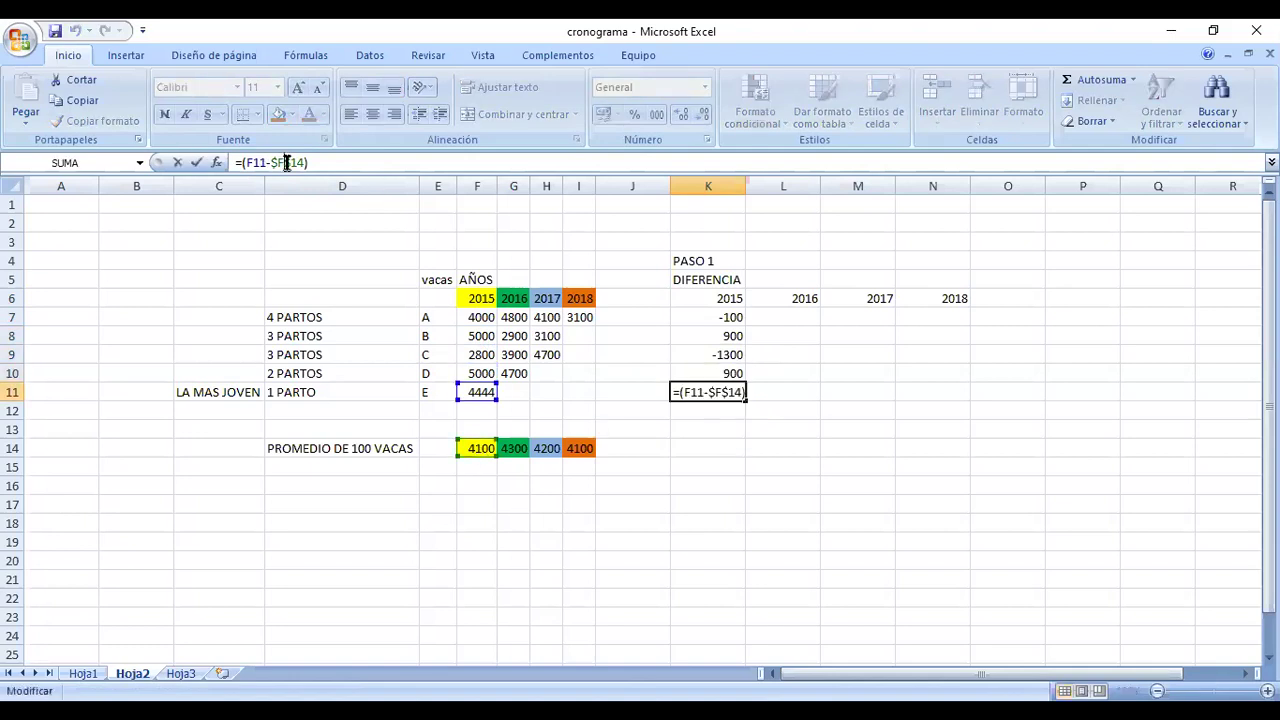
pyautogui.hotkey('ctrl', 'Return')
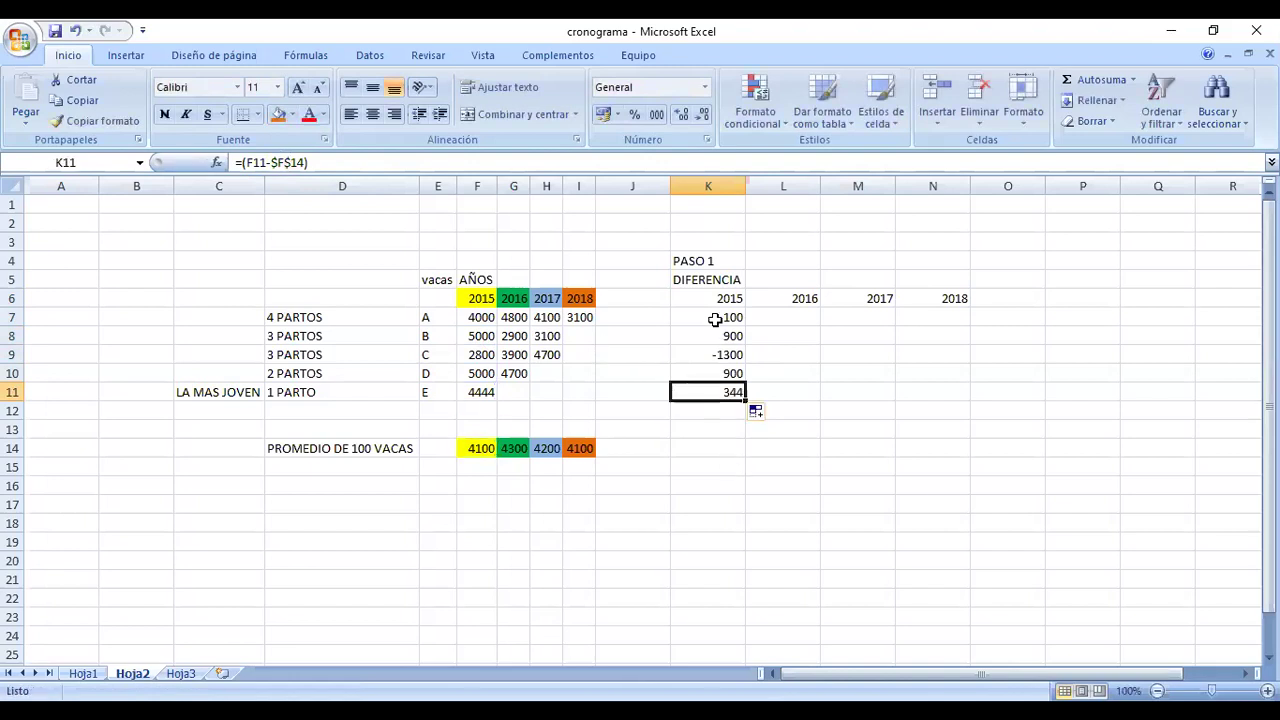
# Copy the difference formula from K7 across to L7 under 2016 and check its references.
pyautogui.click(742, 319)
pyautogui.moveTo(746, 326); pyautogui.dragTo(789, 320)
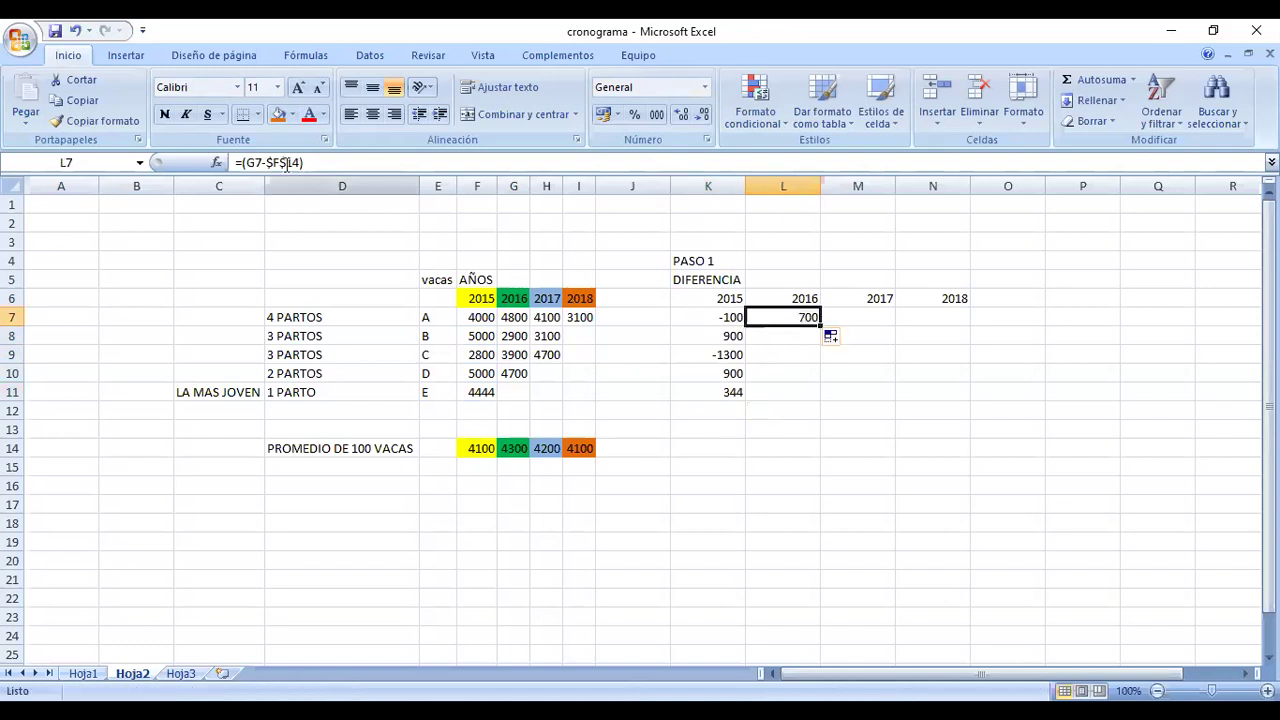
pyautogui.click(287, 164)
pyautogui.press('Escape')
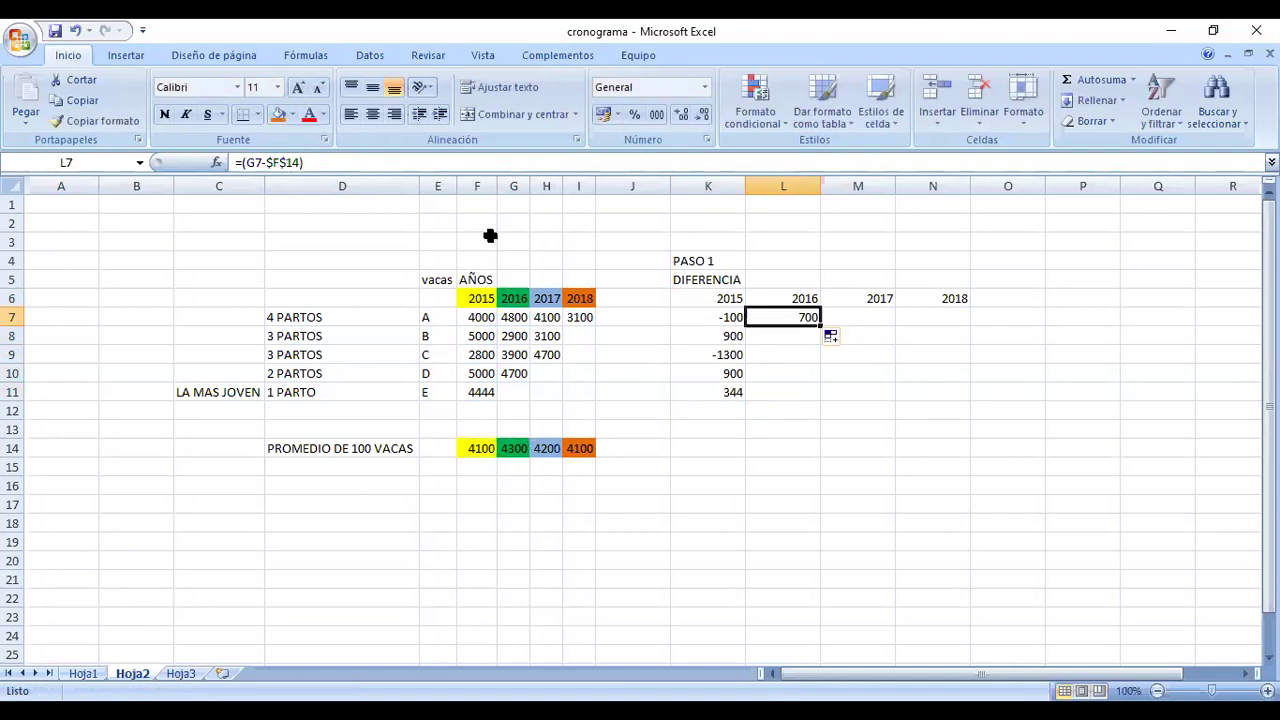
# Point the formula in L7 to the 2016 herd average so it reads =(G7-$G$14).
pyautogui.moveTo(513, 298); pyautogui.dragTo(513, 448)
pyautogui.click(795, 317)
pyautogui.press('F2')
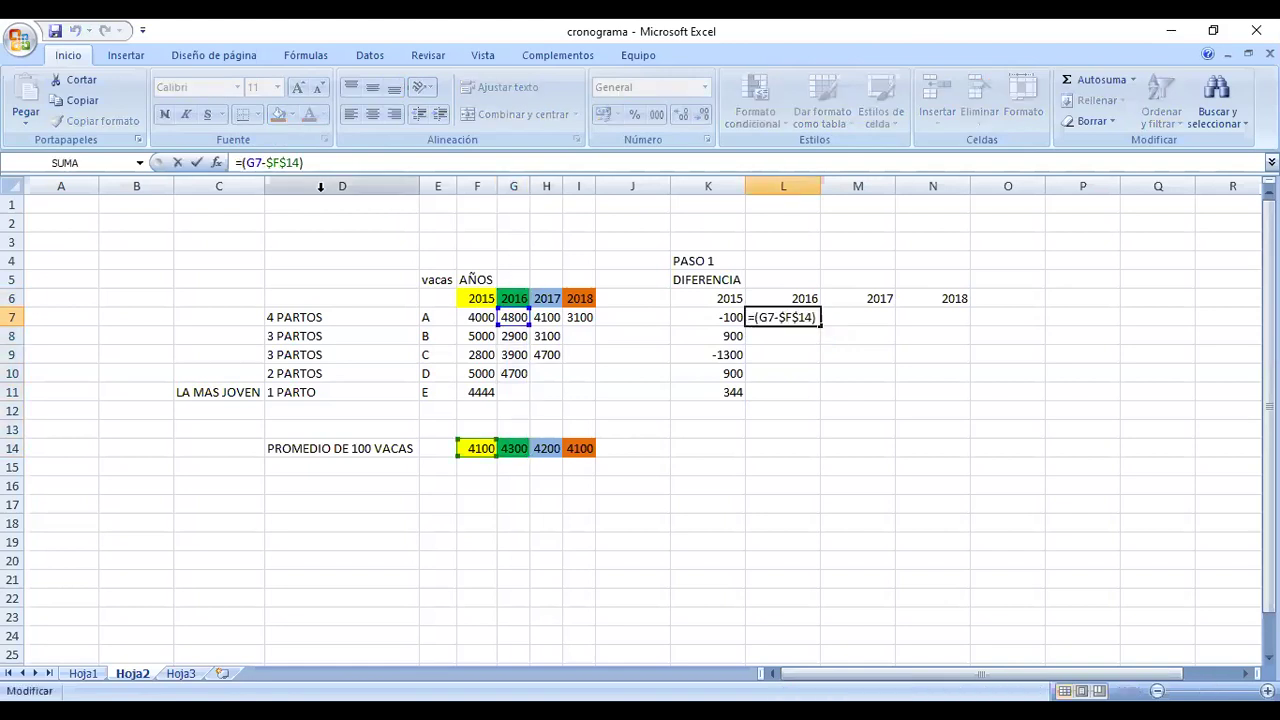
pyautogui.press('Return')
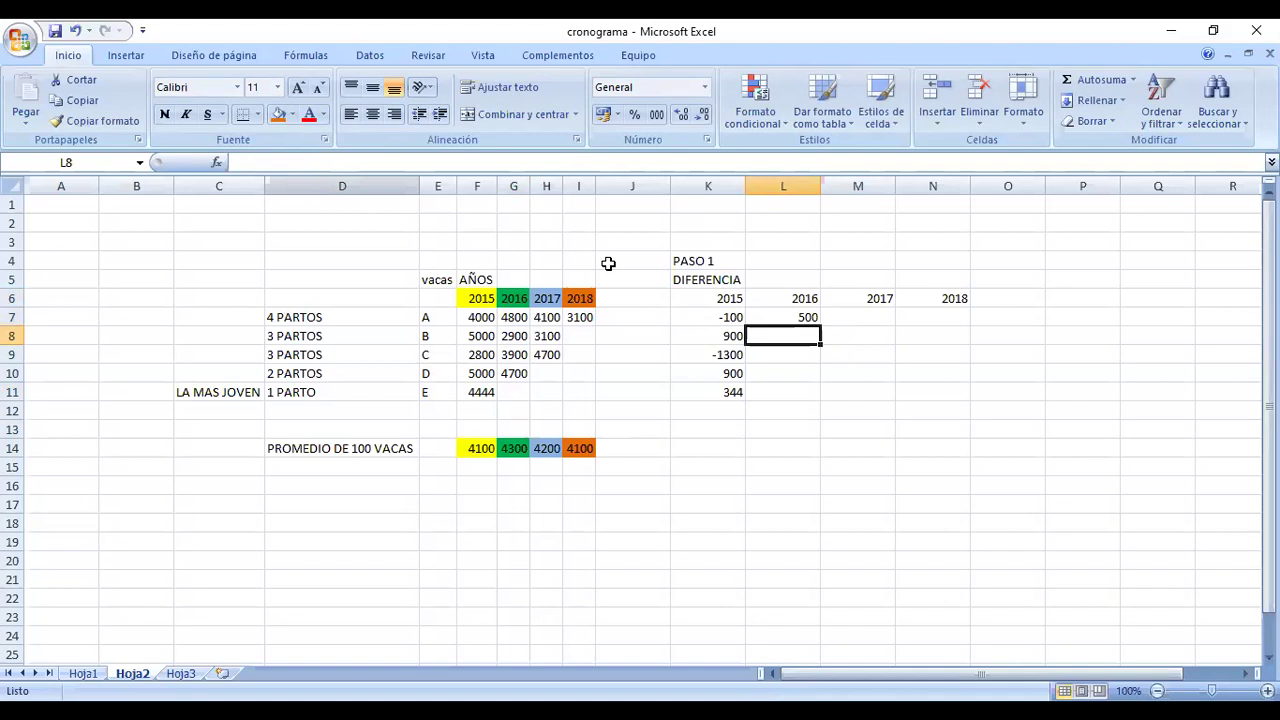
pyautogui.click(797, 319)
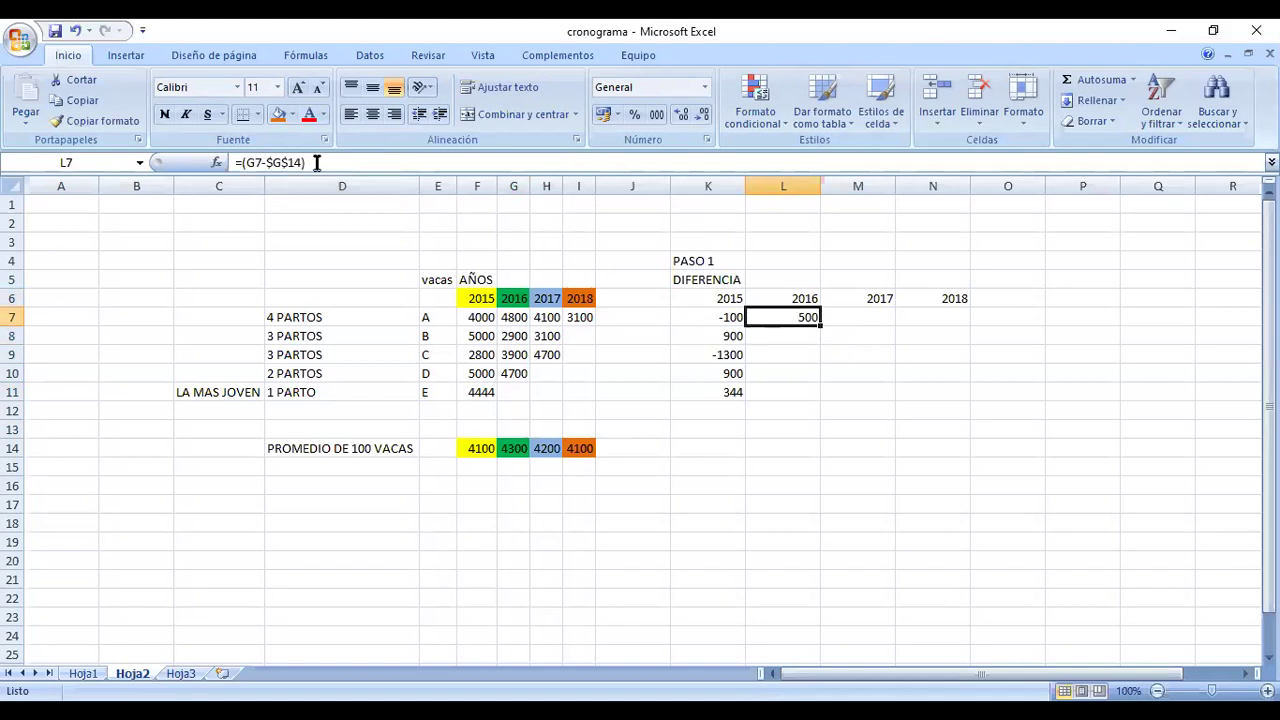
# Check the references in the L7 formula and copy it down through L10 for cows B to D.
pyautogui.press('F2')
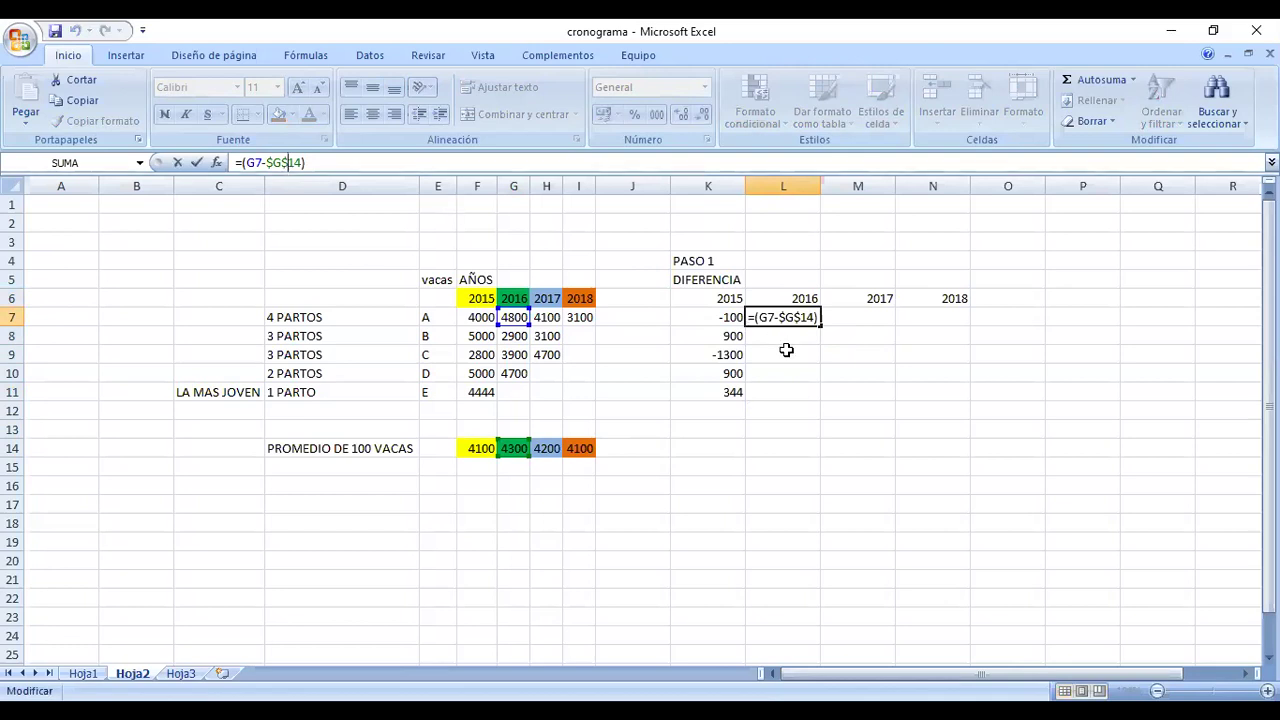
pyautogui.hotkey('ctrl', 'Return')
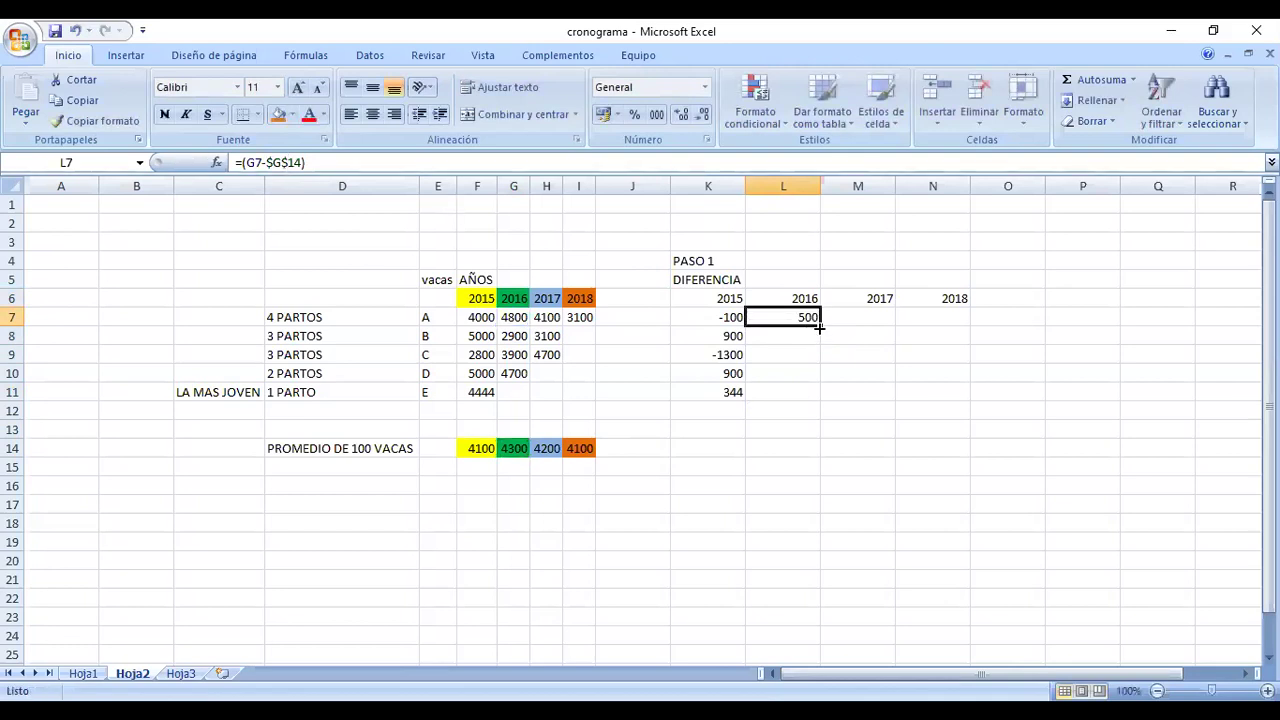
pyautogui.moveTo(818, 327); pyautogui.dragTo(817, 380)
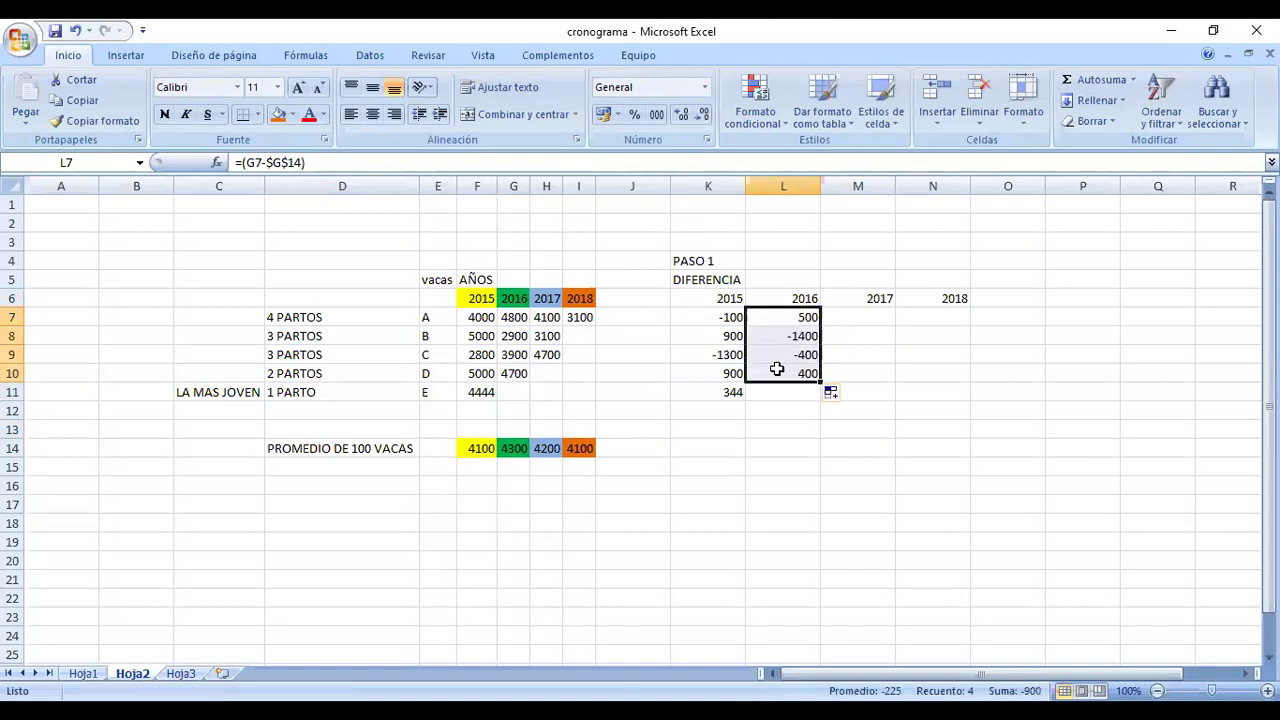
# Examine the cell references in the copied 2016 difference formulas in L10 and L9.
pyautogui.moveTo(513, 373); pyautogui.dragTo(777, 369)
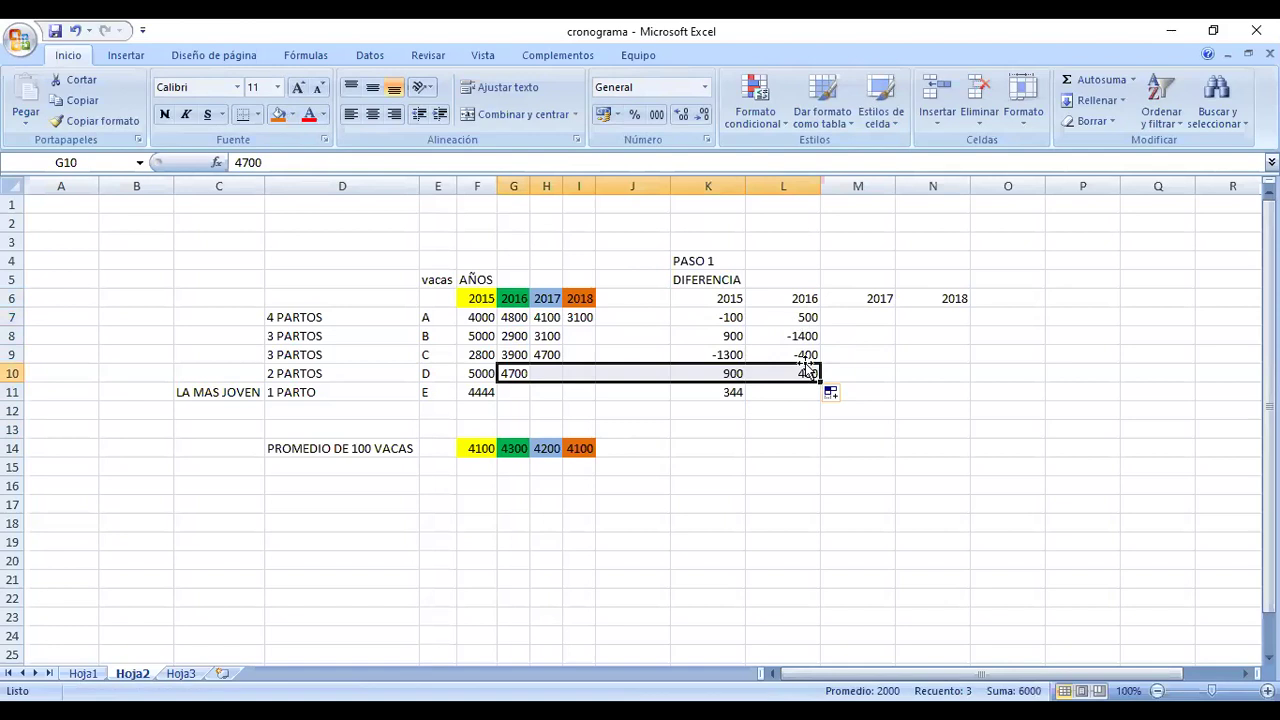
pyautogui.click(806, 373)
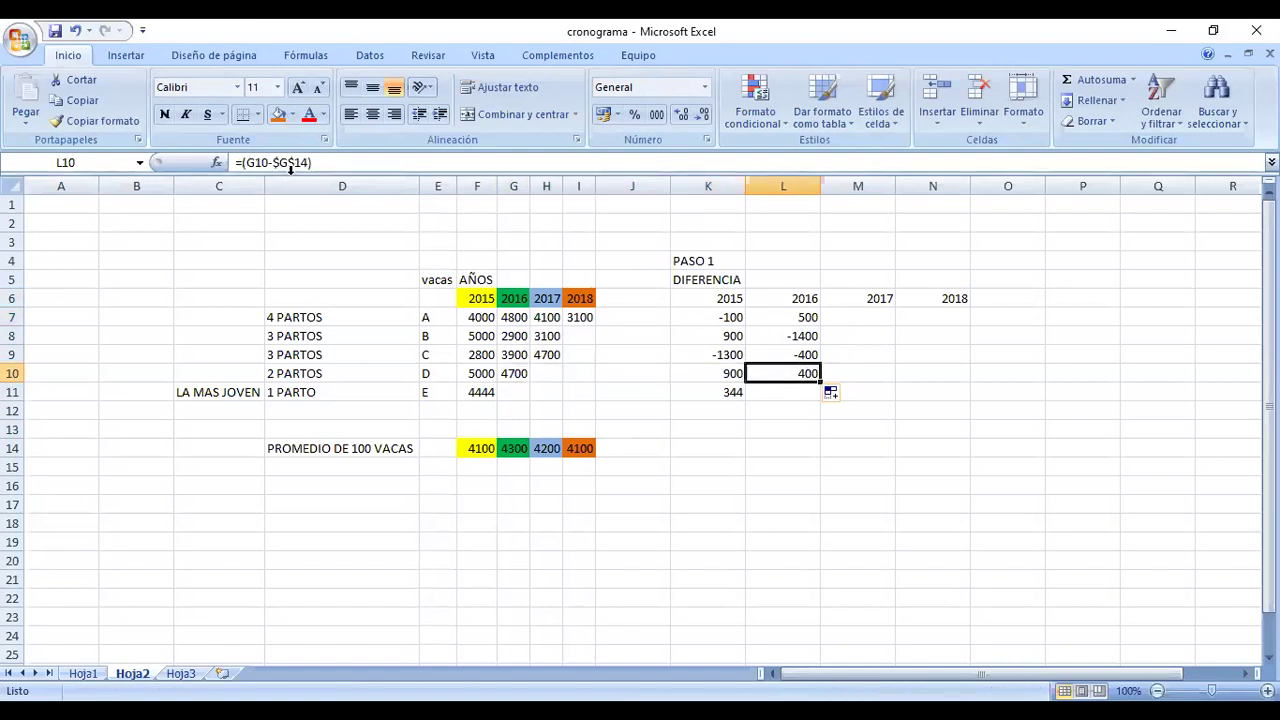
pyautogui.press('F2')
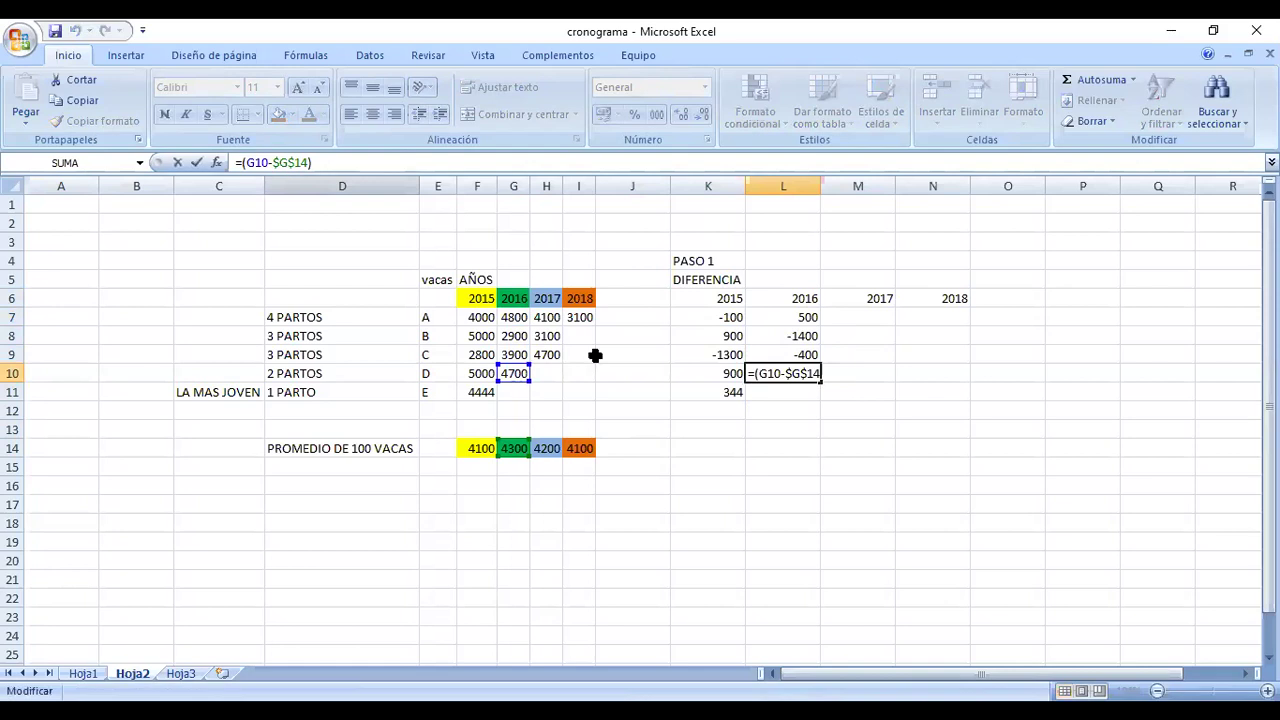
pyautogui.hotkey('ctrl', 'Return')
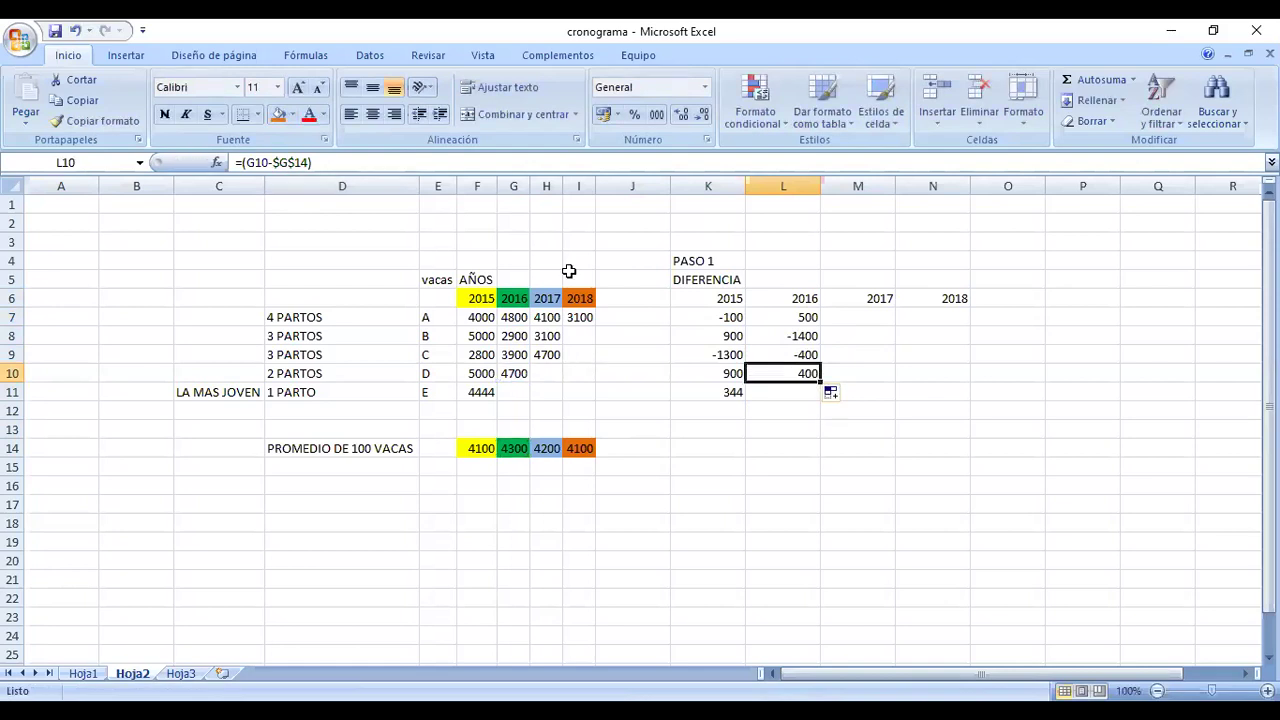
pyautogui.press('Up')
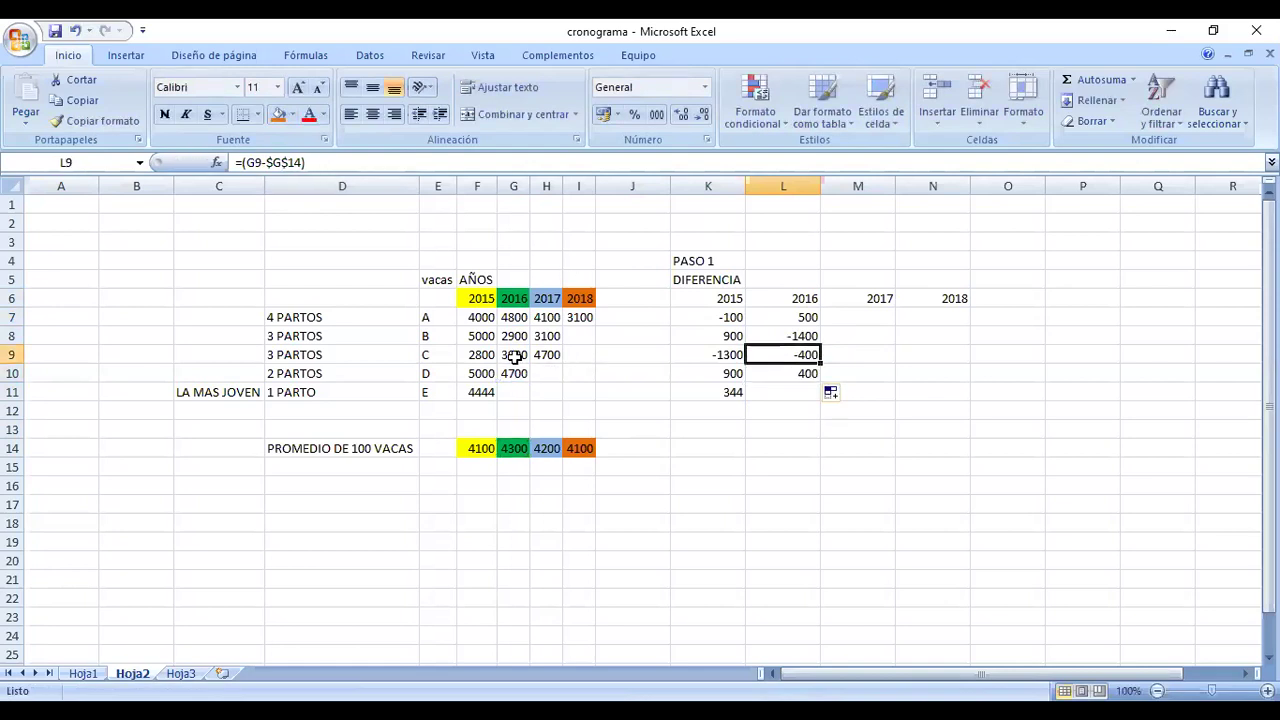
pyautogui.press('F2')
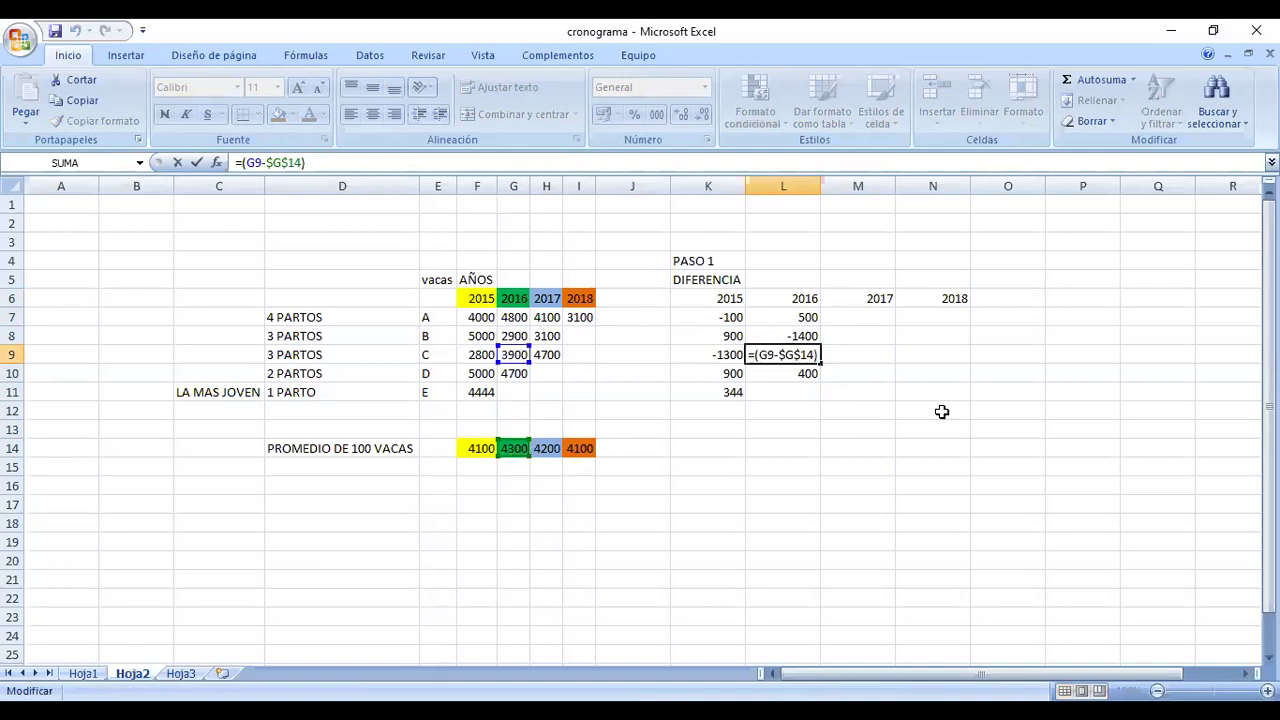
pyautogui.hotkey('ctrl', 'Return')
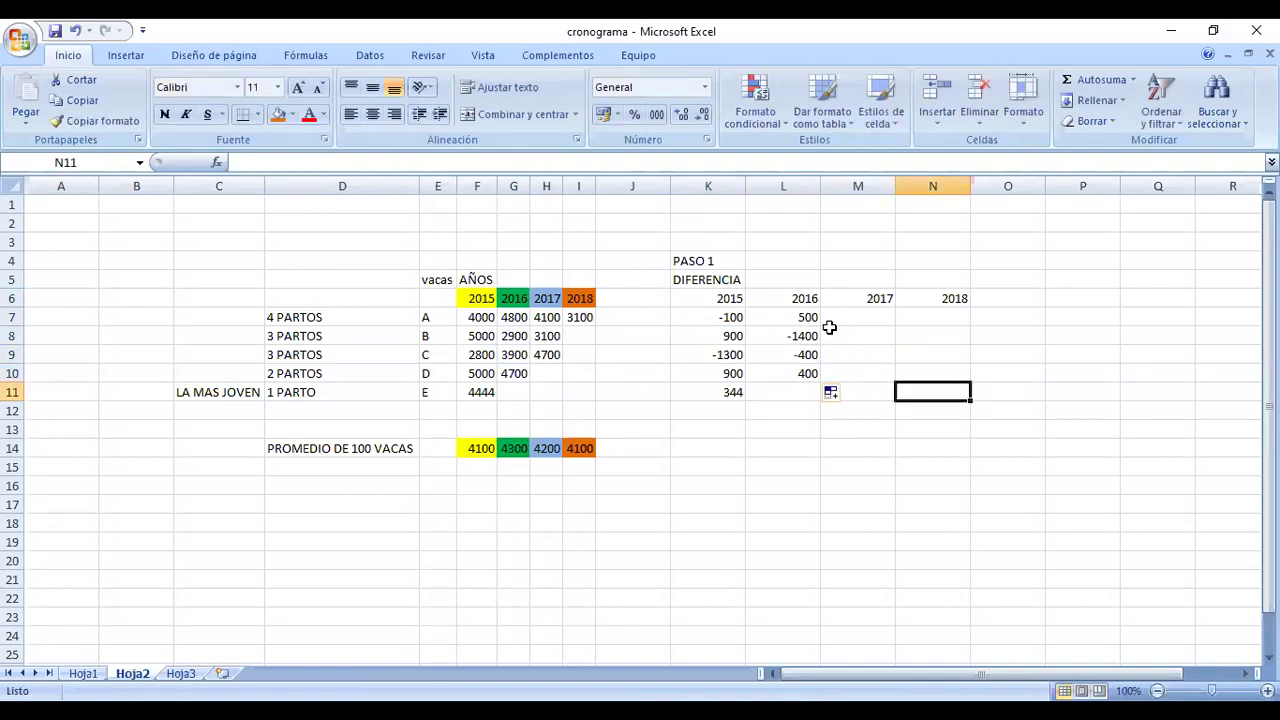
# Copy the L7 formula across to M7 and point it to the 2017 herd average so it reads =(H7-$H$14).
pyautogui.click(808, 318)
pyautogui.moveTo(820, 326); pyautogui.dragTo(870, 316)
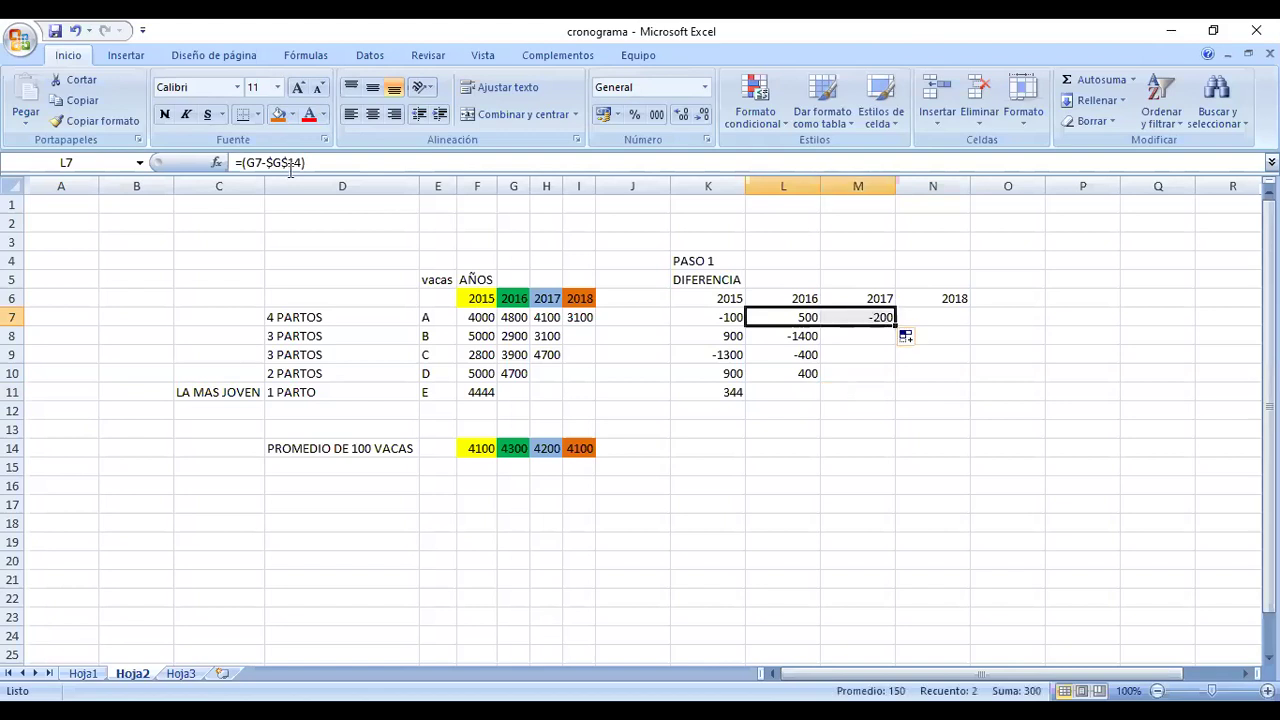
pyautogui.press('Right')
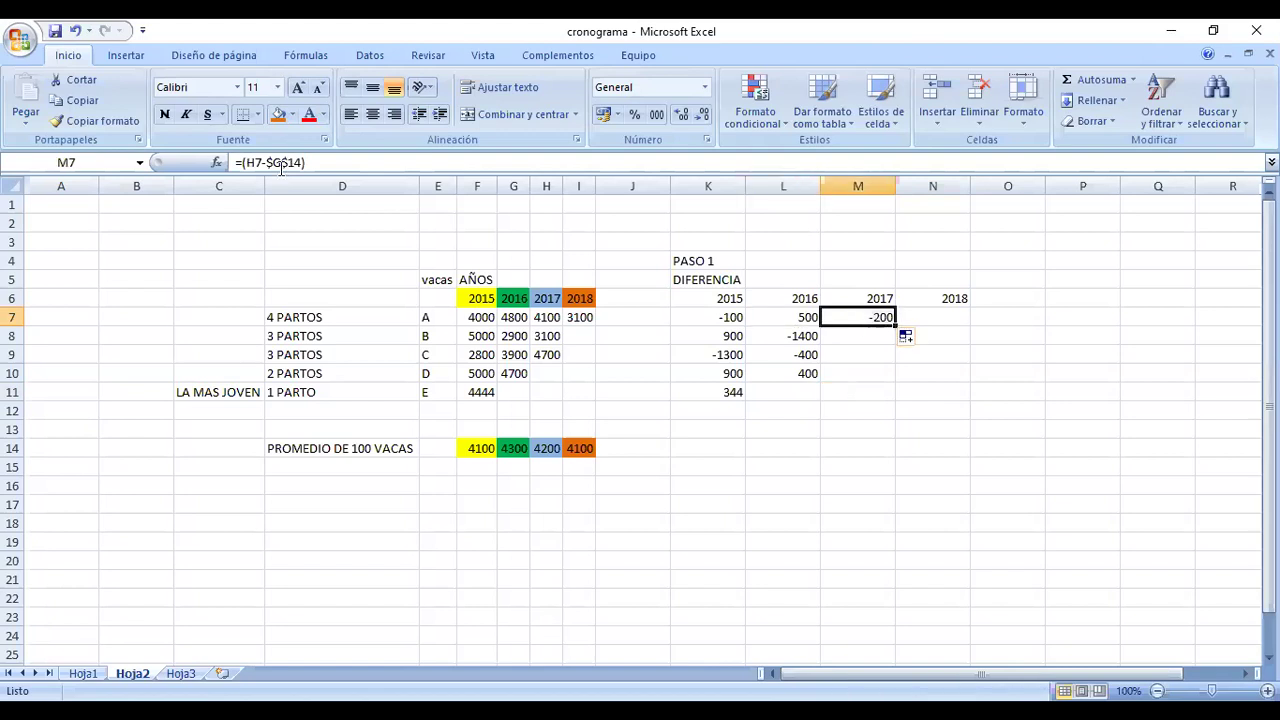
pyautogui.click(281, 168)
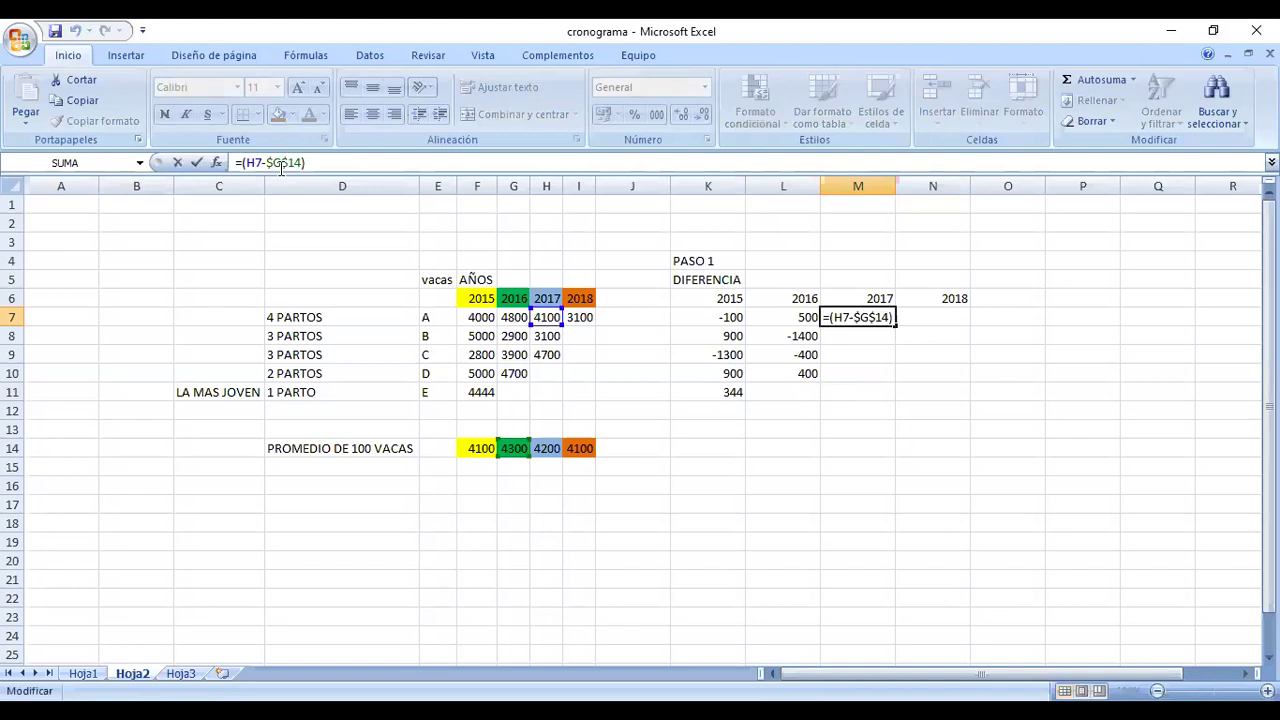
pyautogui.press('Return')
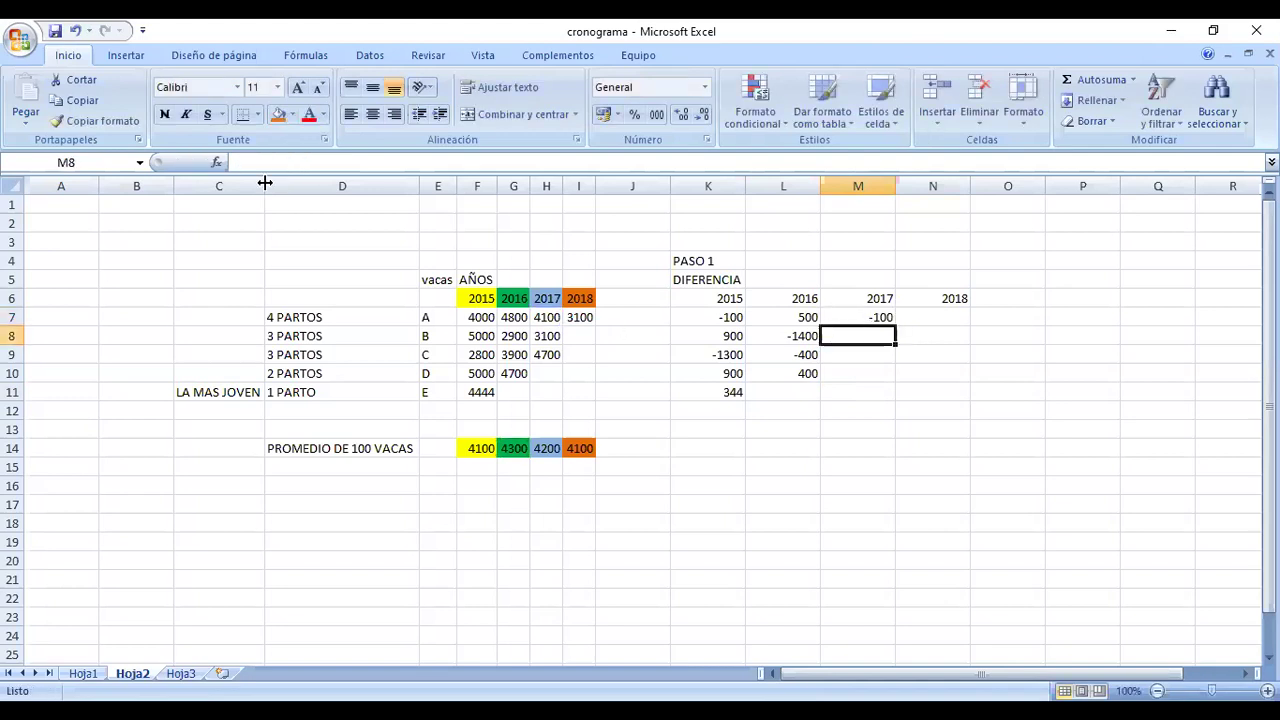
# Copy the M7 difference formula down through M9 for cows B and C, checking the references in M7 and M8.
pyautogui.press('Up')
pyautogui.press('F2')
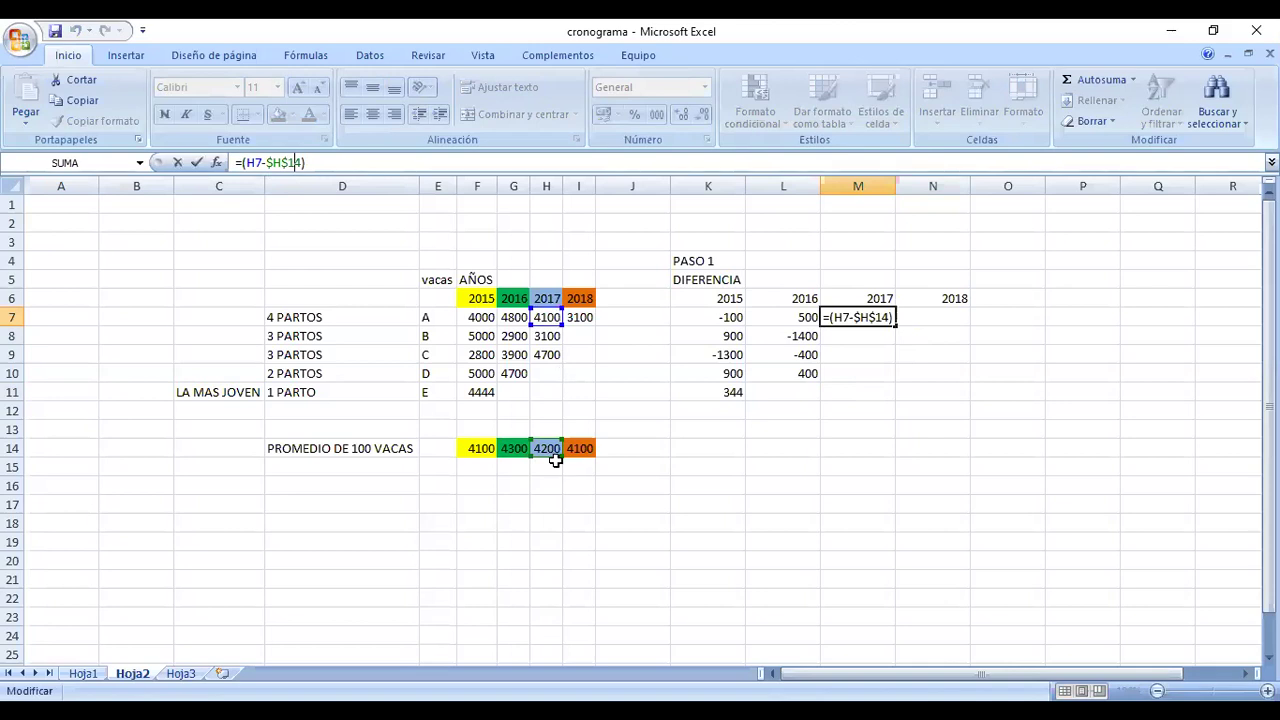
pyautogui.hotkey('ctrl', 'Return')
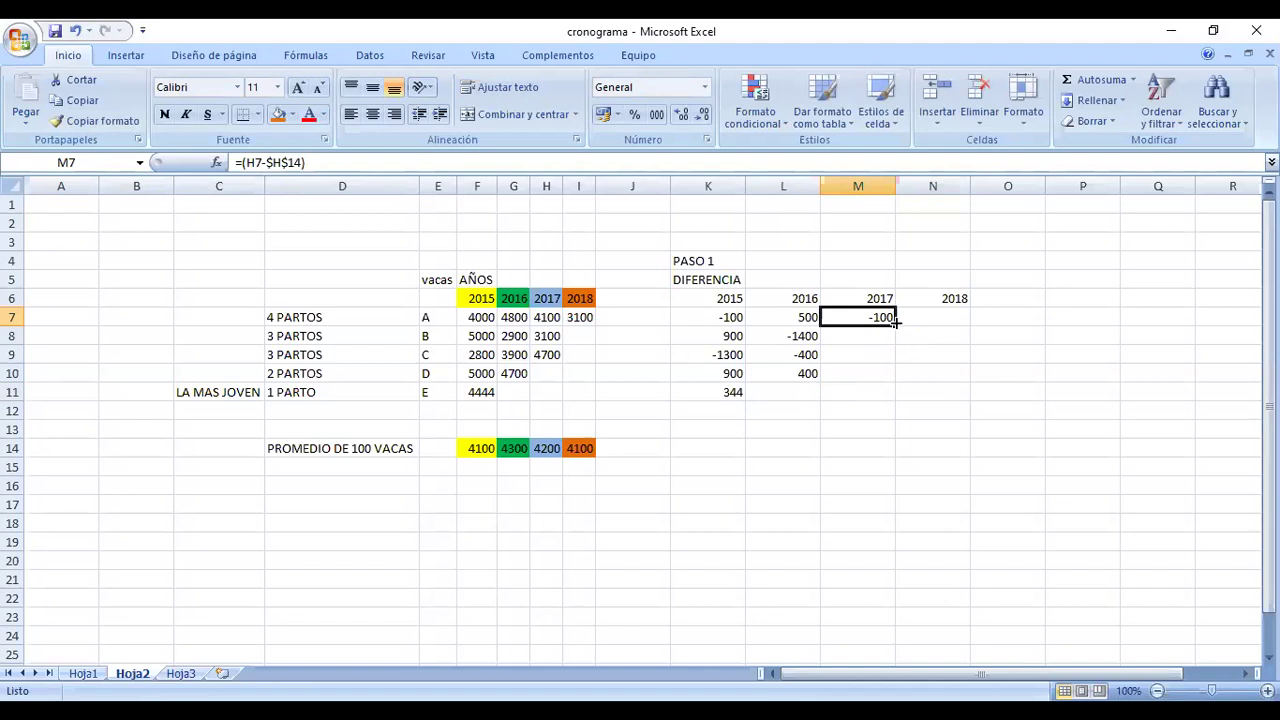
pyautogui.moveTo(895, 322); pyautogui.dragTo(894, 360)
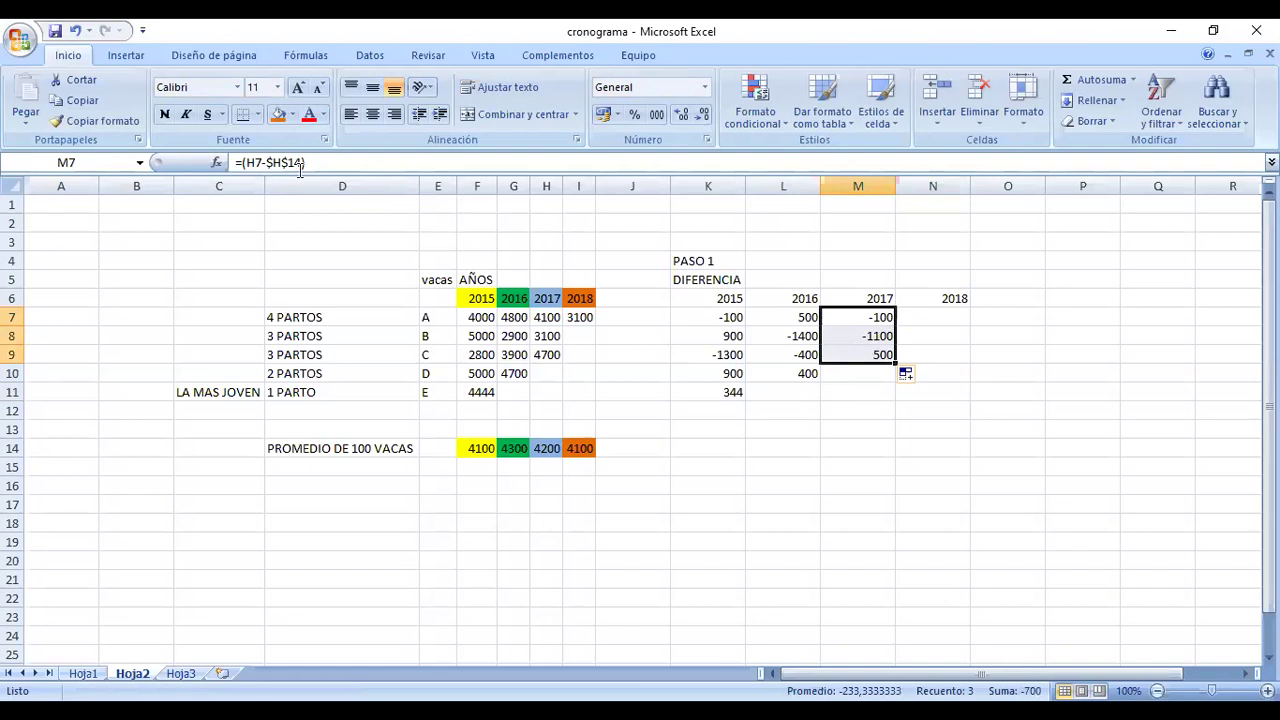
pyautogui.press('Down')
pyautogui.press('F2')
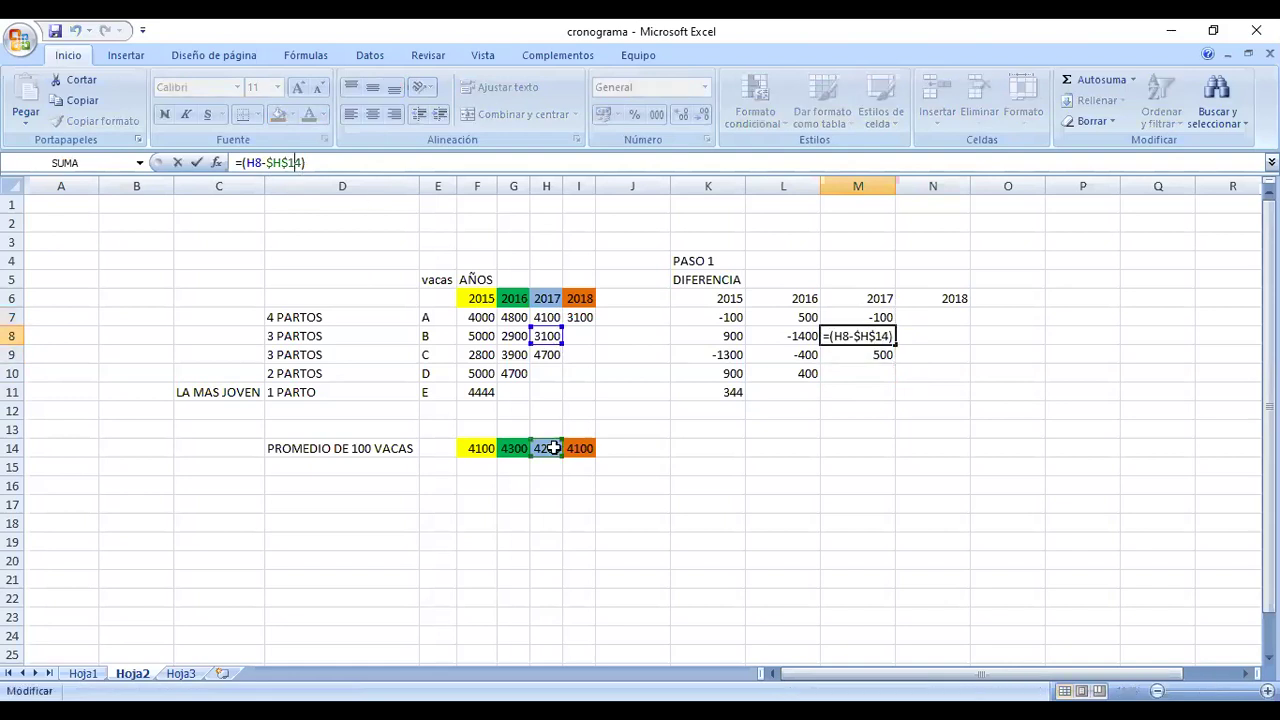
pyautogui.click(792, 446)
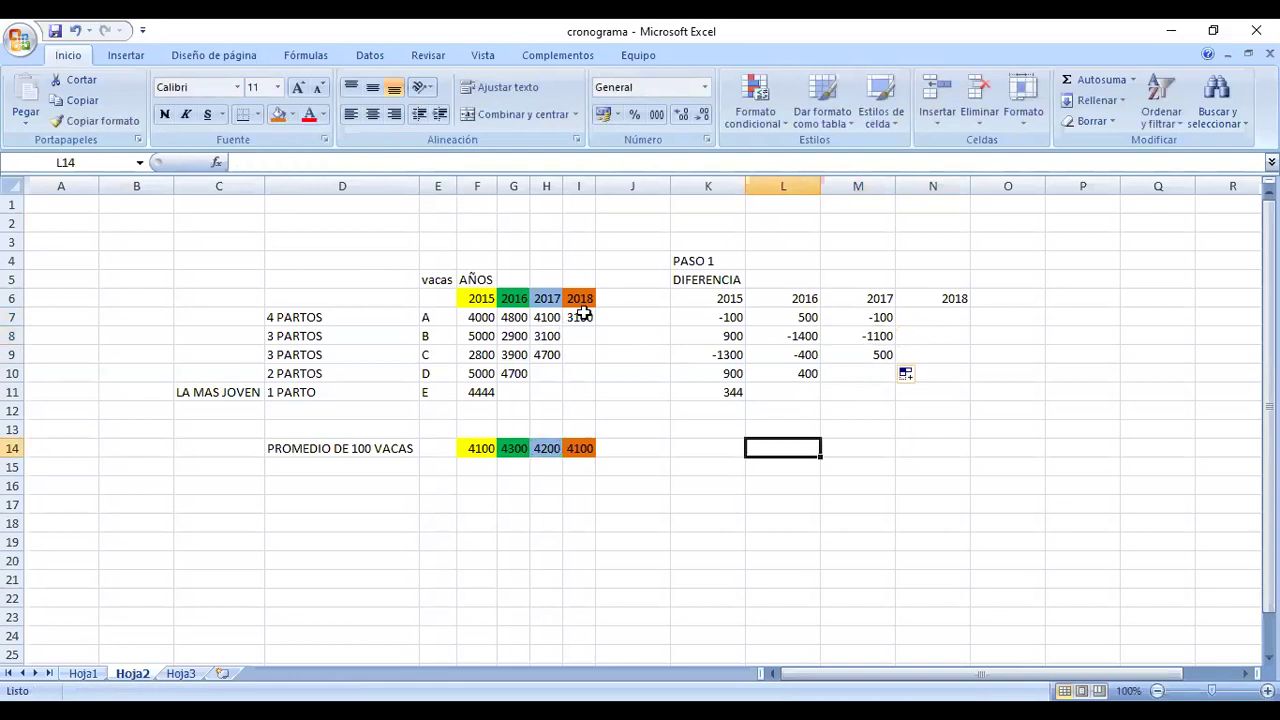
# Copy the M7 formula across to N7 under 2018 and point it to the 2018 herd average in I14.
pyautogui.click(579, 317)
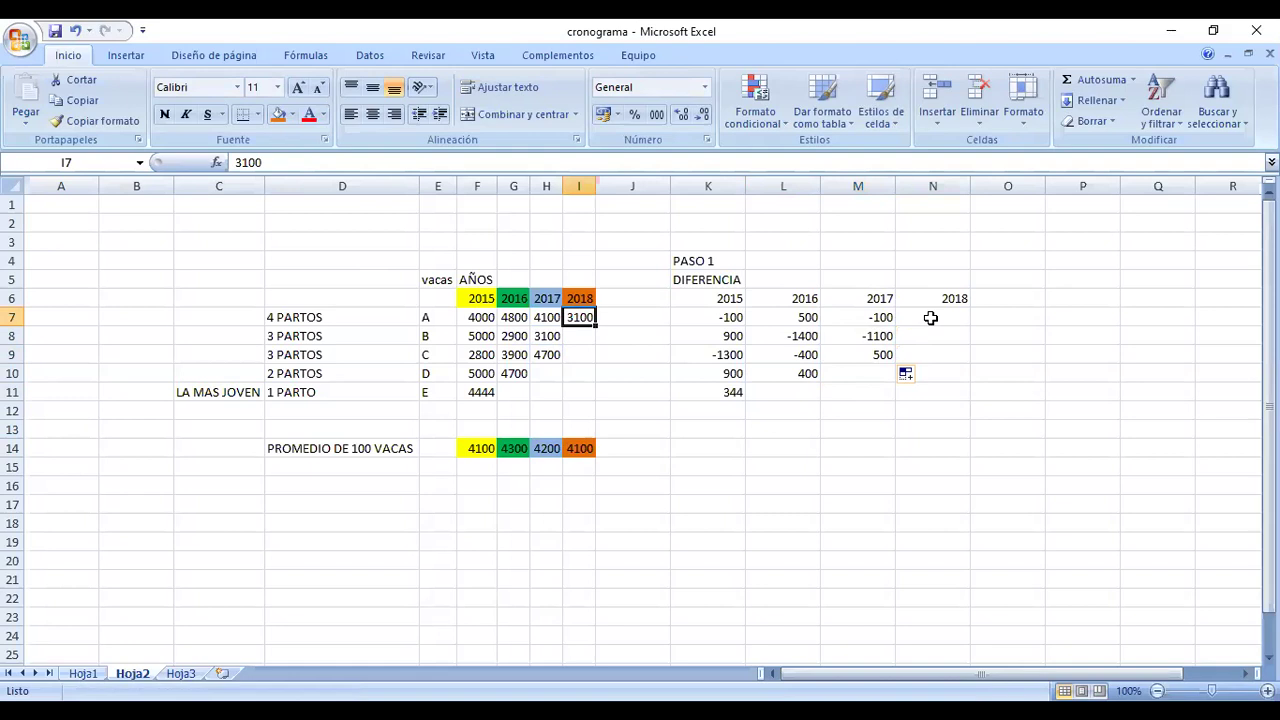
pyautogui.click(930, 317)
pyautogui.click(885, 320)
pyautogui.moveTo(930, 327); pyautogui.dragTo(937, 317)
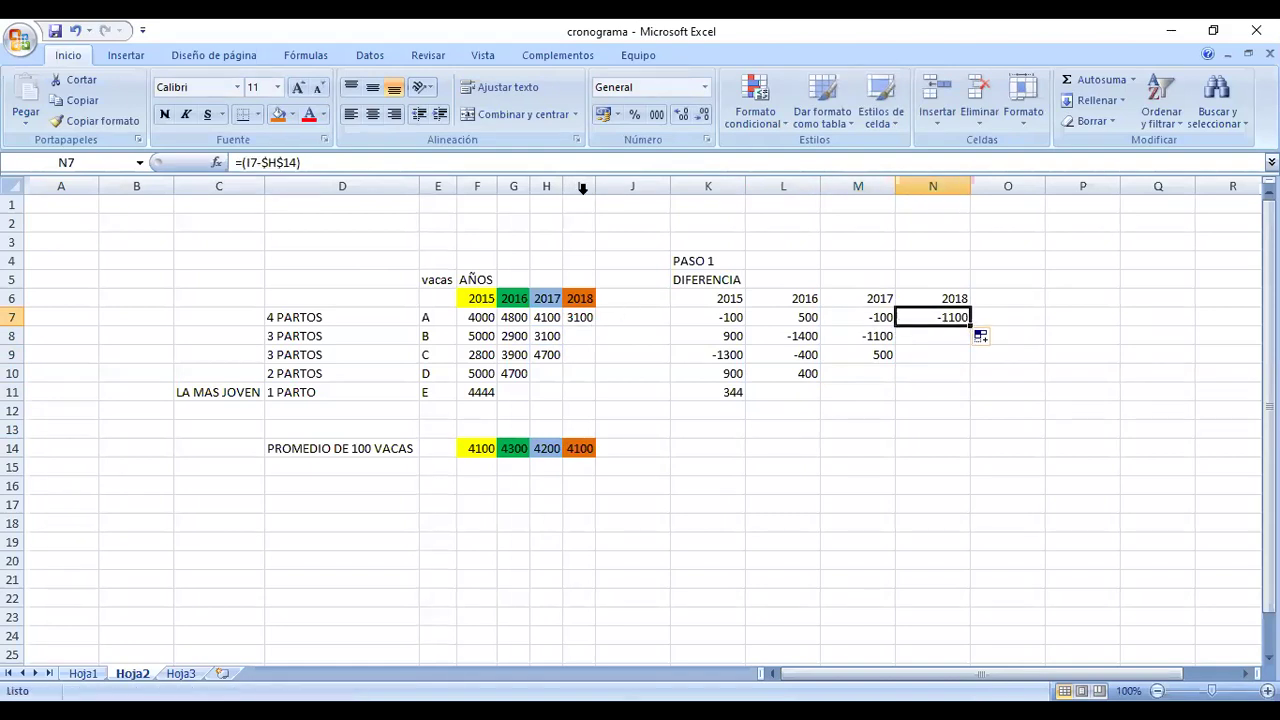
pyautogui.click(295, 172)
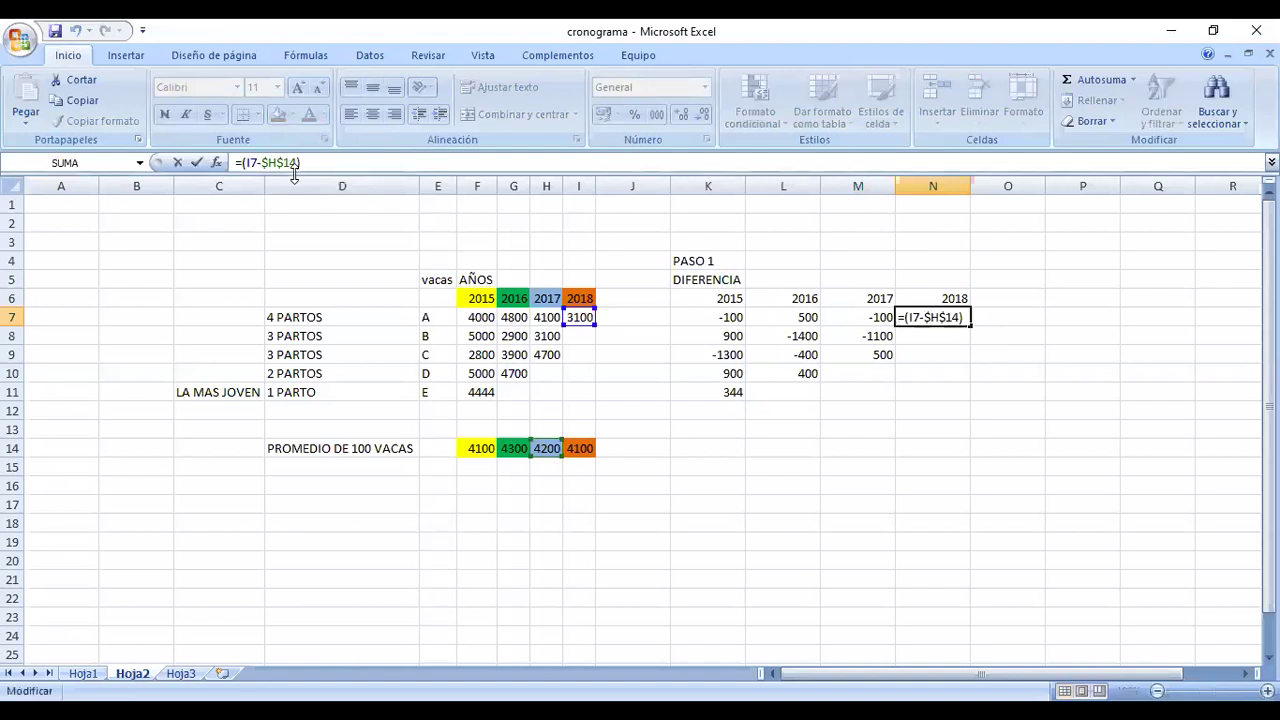
pyautogui.press('Return')
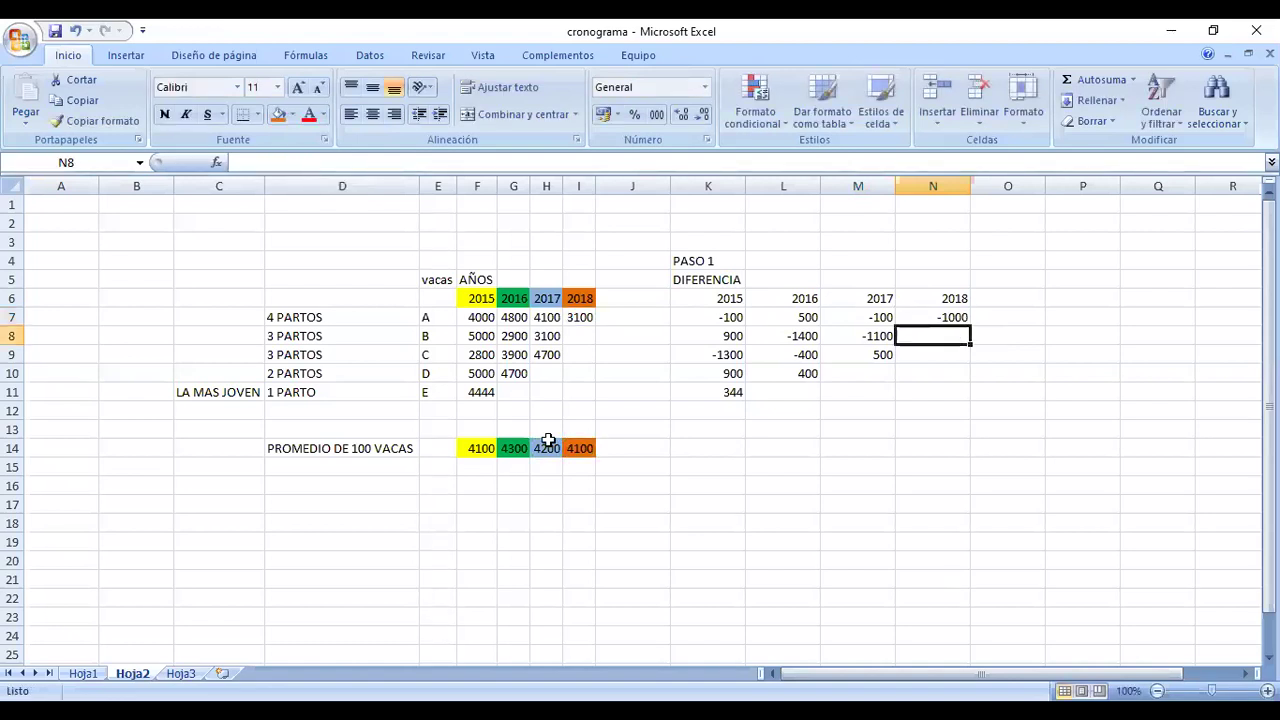
# Fill the yearly cow values in F7:I11 with grey.
pyautogui.moveTo(482, 322); pyautogui.dragTo(485, 340)
pyautogui.moveTo(562, 390); pyautogui.dragTo(582, 392)
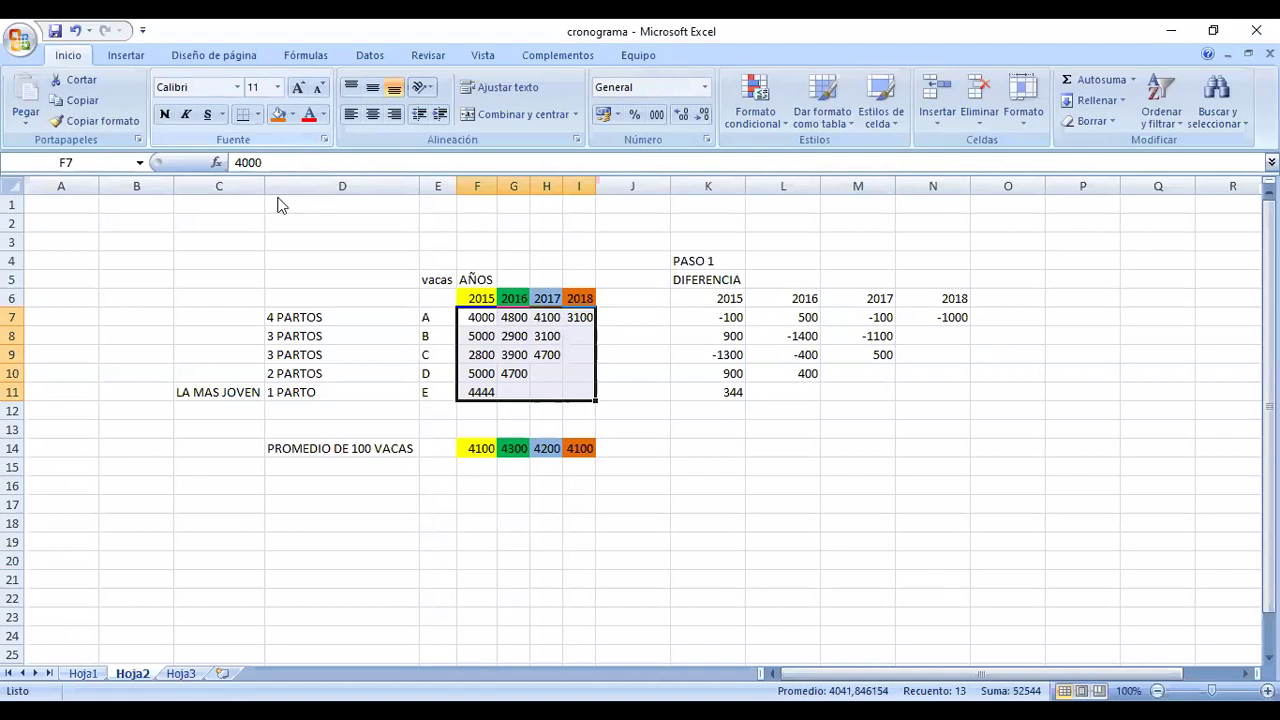
pyautogui.hotkey('alt', 'h')
pyautogui.press('h')
pyautogui.click(873, 476)
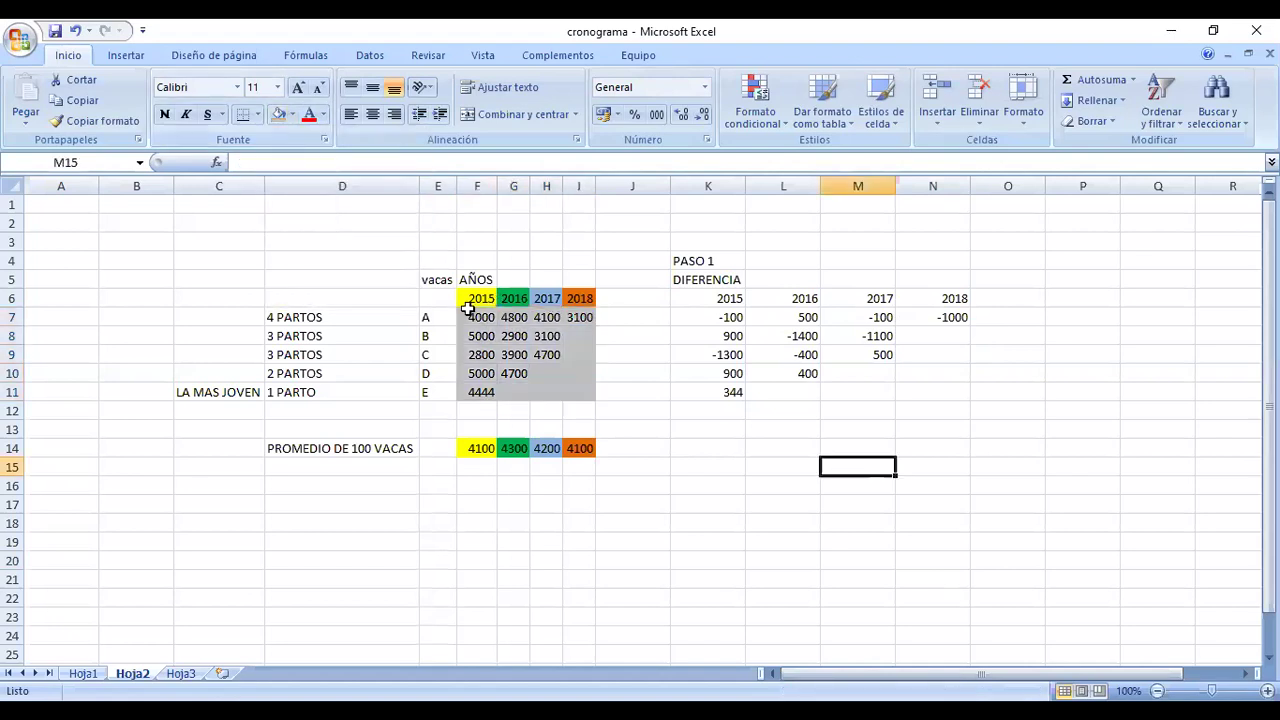
# Compare the cows' 2015 values in F7:F11 with the herd average in F14 and the differences in K7:K11.
pyautogui.click(481, 317)
pyautogui.click(476, 447)
pyautogui.click(481, 336)
pyautogui.click(478, 447)
pyautogui.click(481, 355)
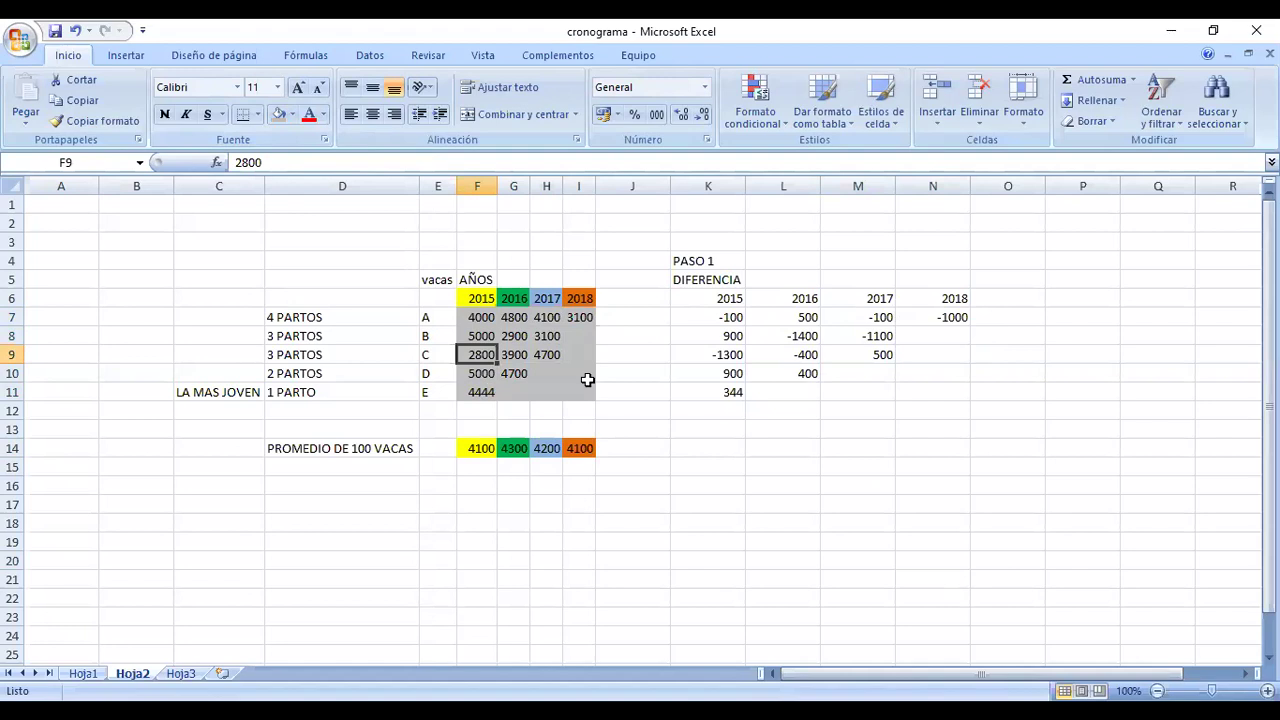
pyautogui.moveTo(481, 317); pyautogui.dragTo(481, 392)
pyautogui.moveTo(730, 317); pyautogui.dragTo(730, 392)
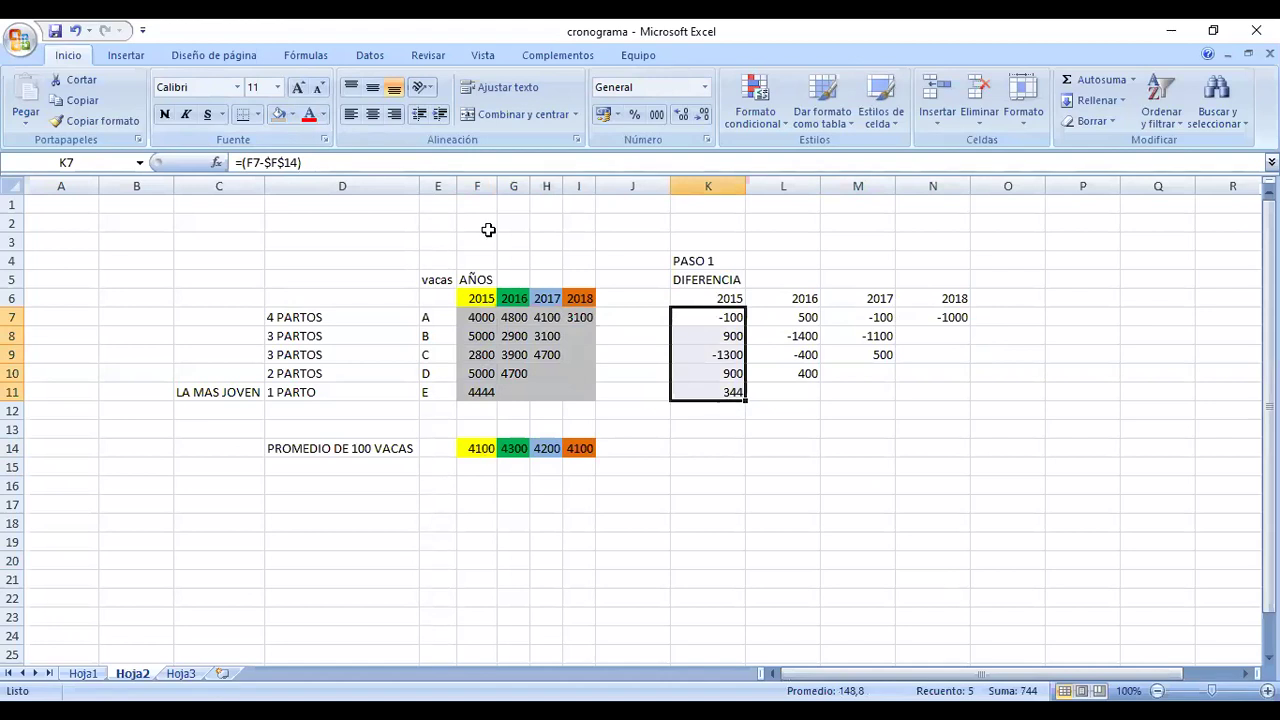
# Fill the difference table's 2015 header in K6 with yellow and its 2016 header in L6 with green.
pyautogui.press('Up')
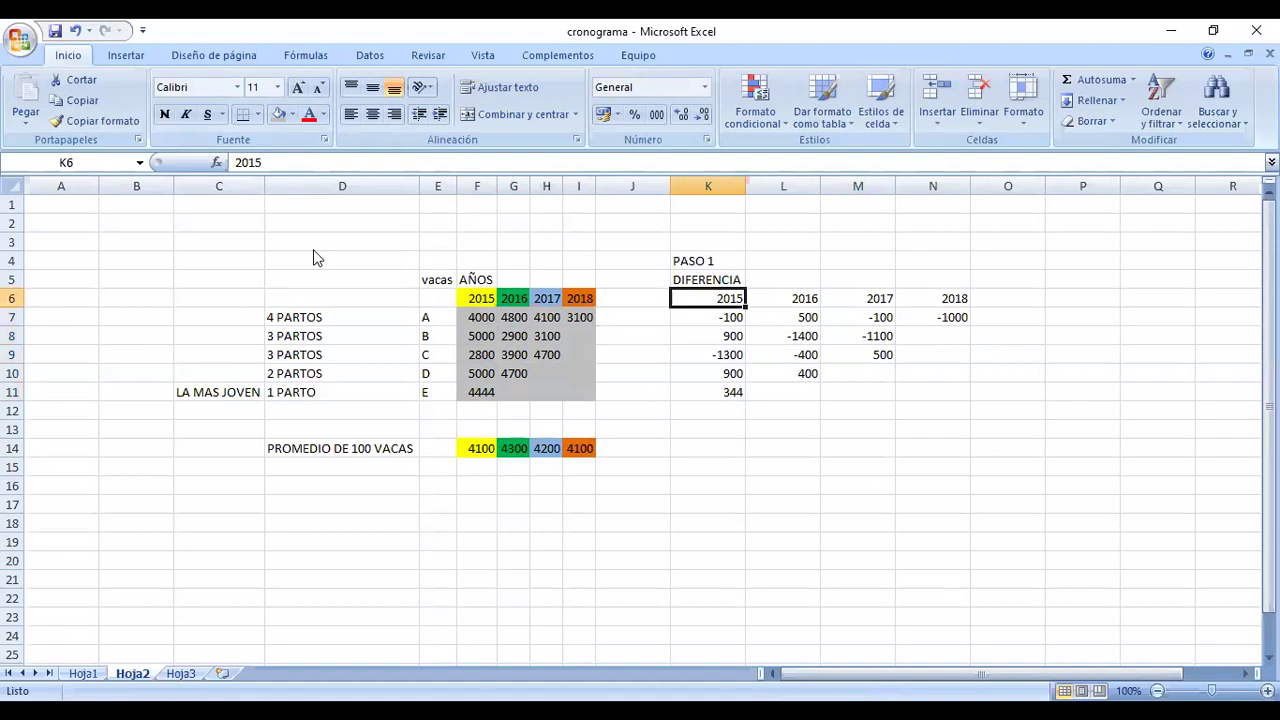
pyautogui.click(291, 114)
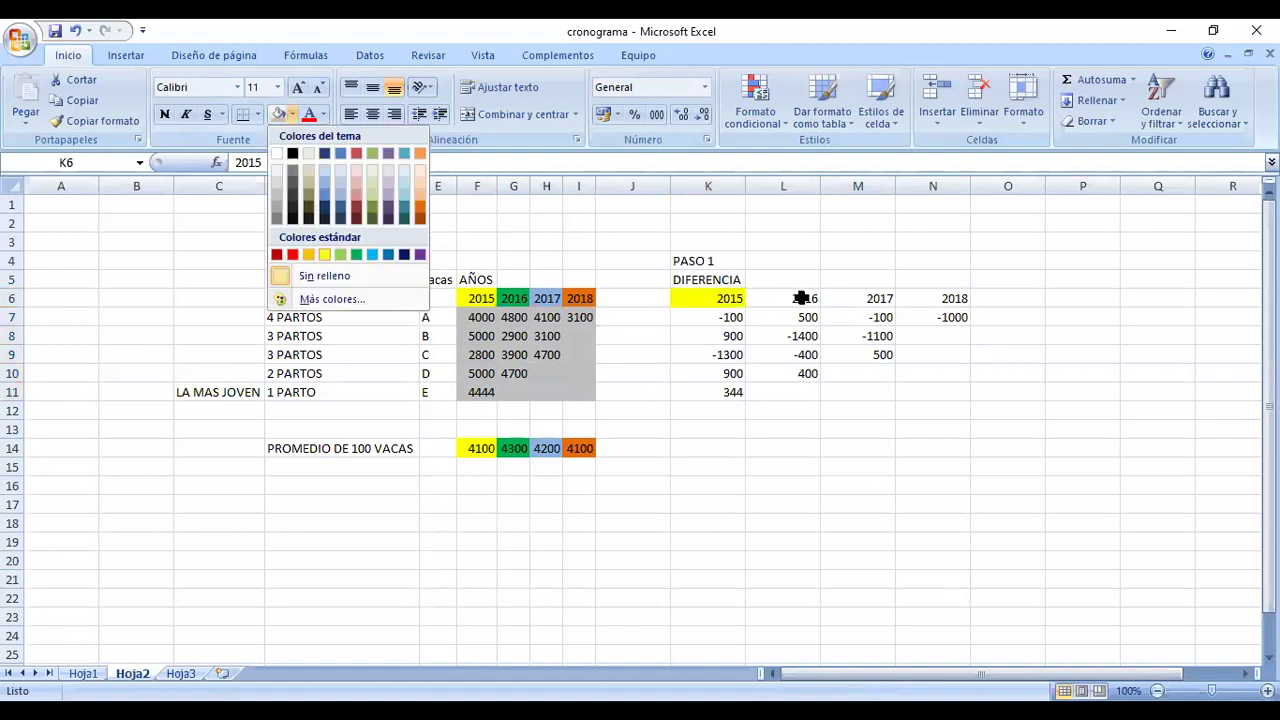
pyautogui.click(326, 252)
pyautogui.press('Right')
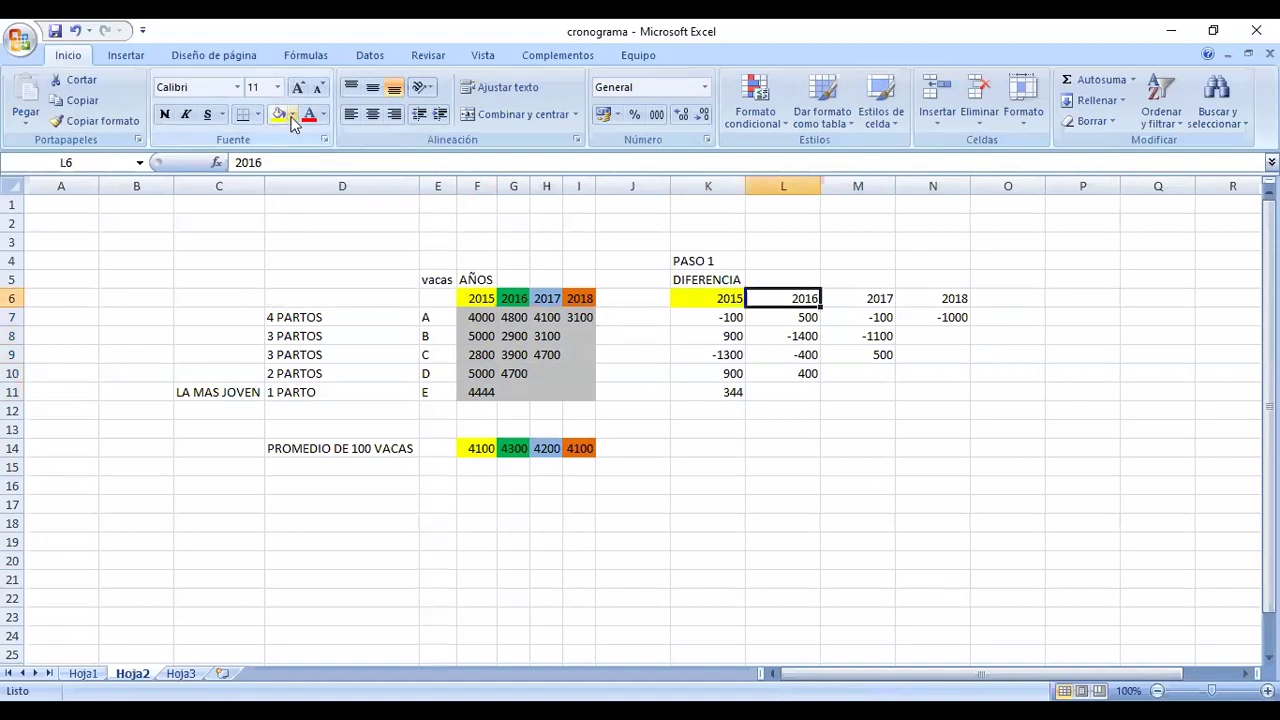
pyautogui.click(771, 322)
# Compare the cows' 2016 values in column G with the herd average in G14 and the differences in L7:L10.
pyautogui.click(513, 318)
pyautogui.click(514, 338)
pyautogui.click(514, 357)
pyautogui.click(514, 318)
pyautogui.click(513, 448)
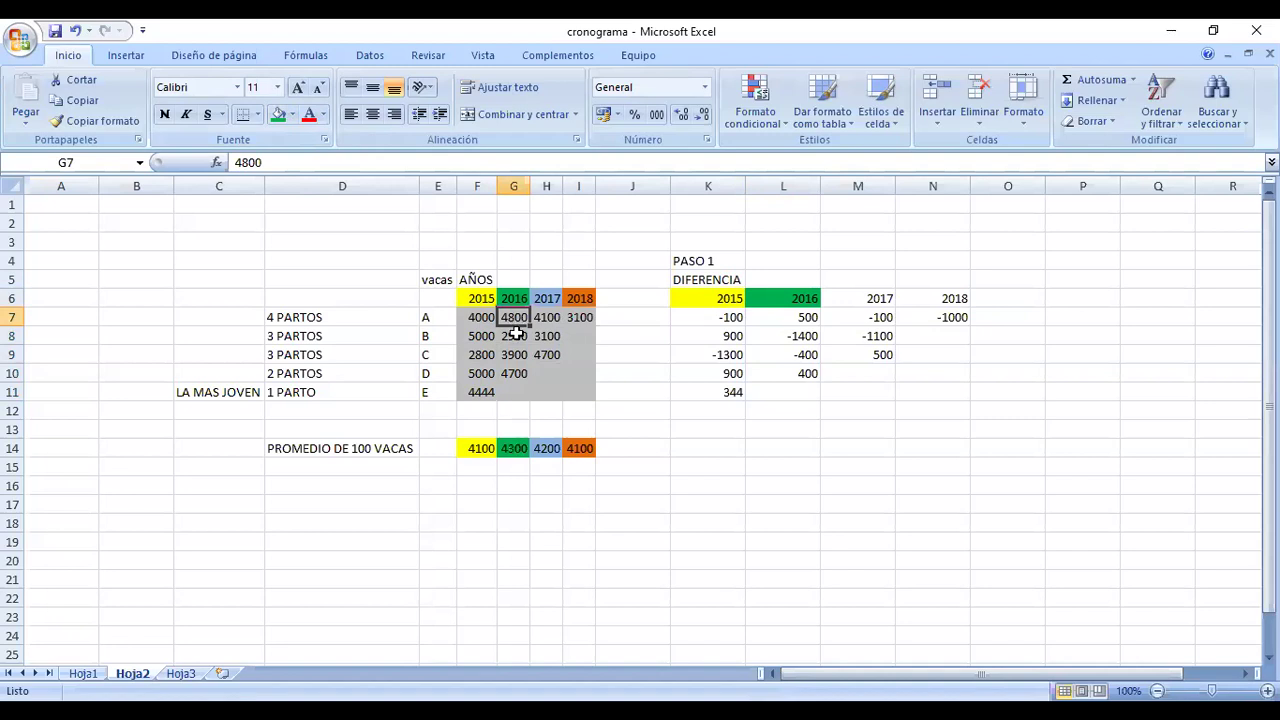
pyautogui.click(514, 338)
pyautogui.click(516, 447)
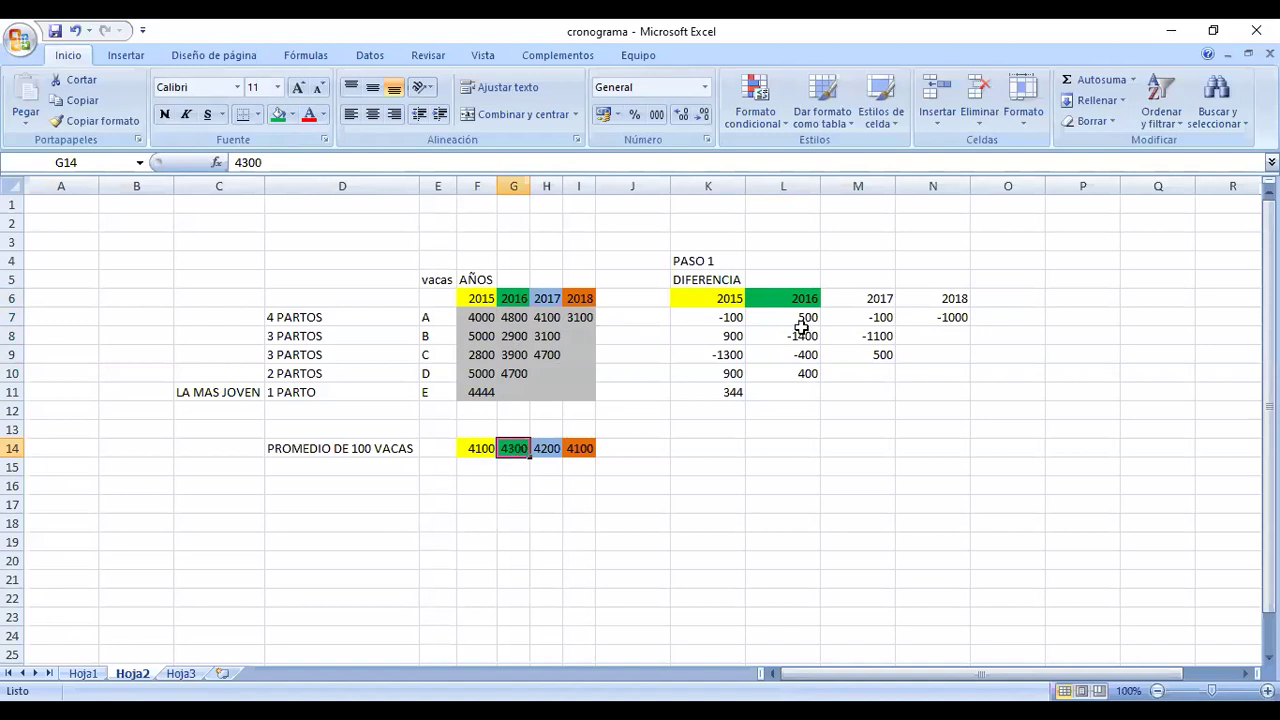
pyautogui.moveTo(805, 317); pyautogui.dragTo(806, 414)
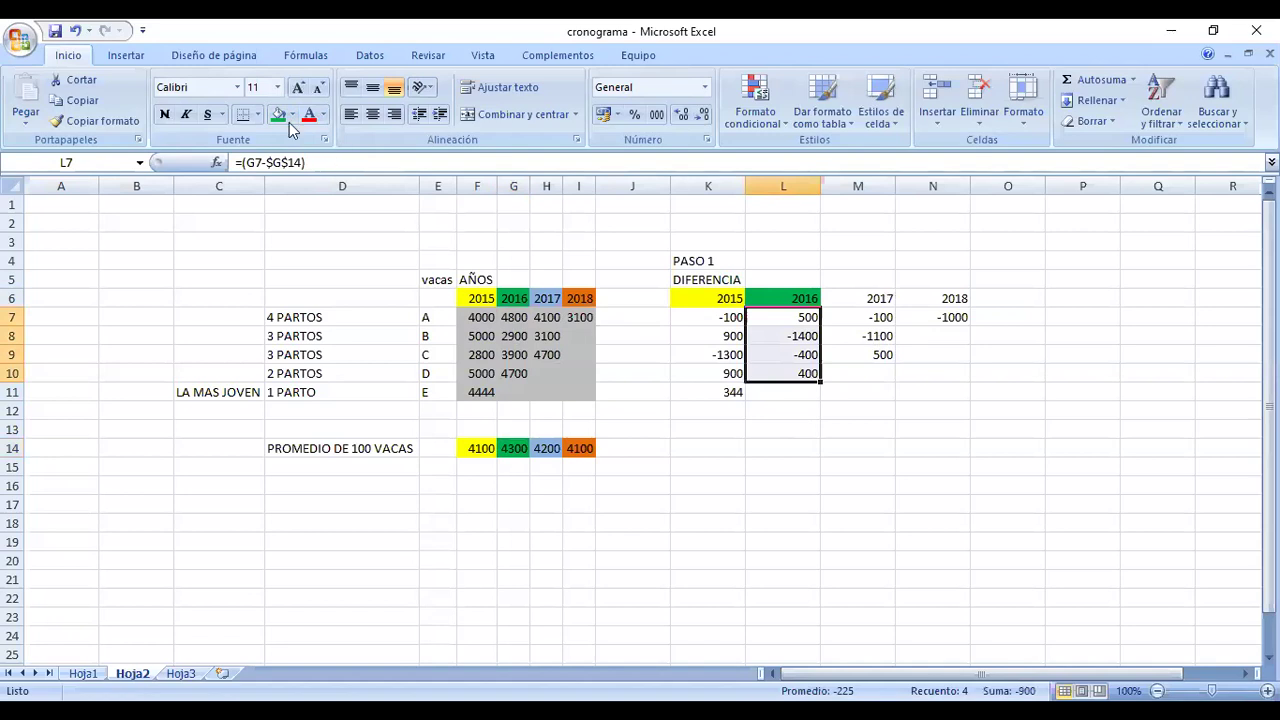
# Fill the difference table's 2017 header in M6 with light blue.
pyautogui.click(881, 292)
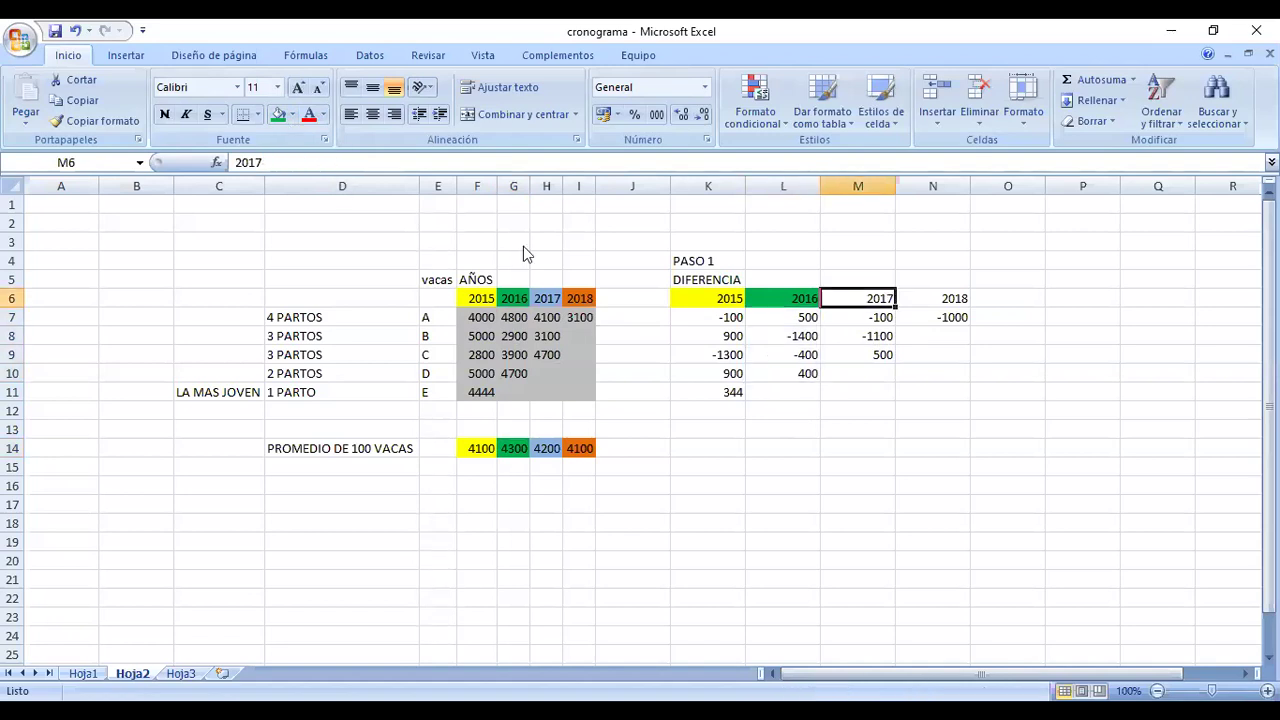
pyautogui.press('F4')
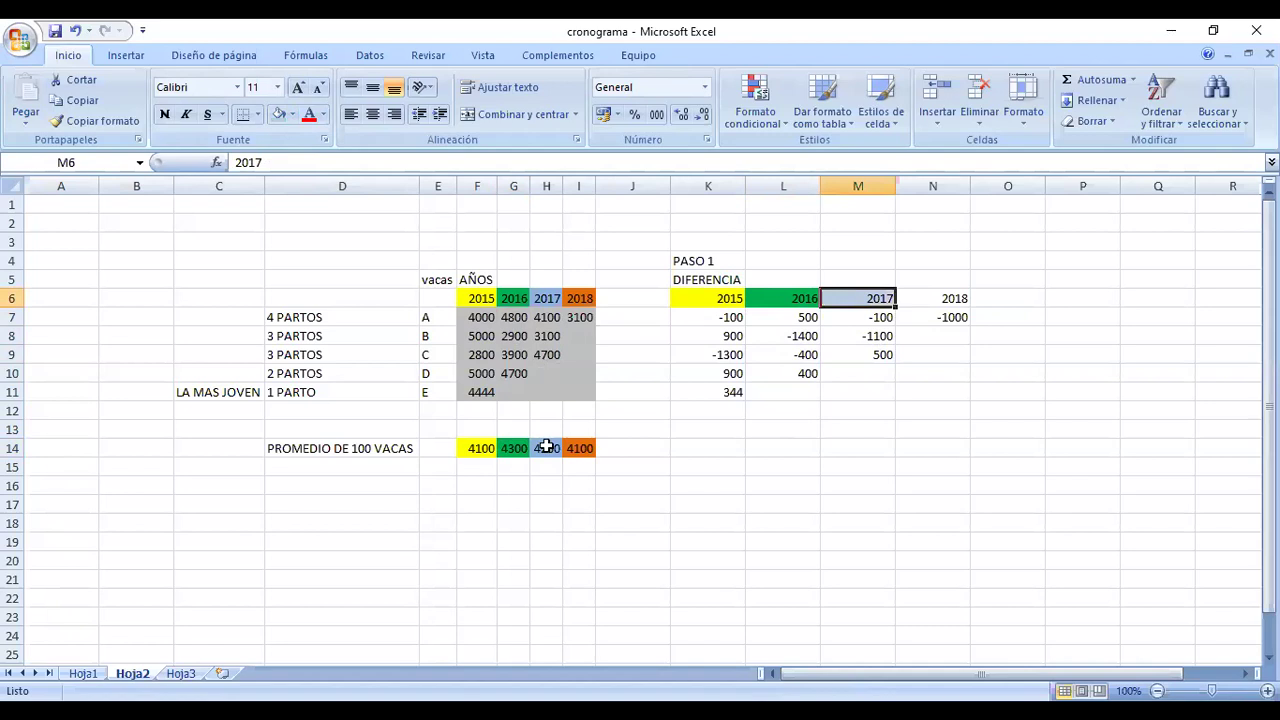
# Compare the cows' 2017 values in H7:H9 with the herd average in H14 and the differences in M7:M9.
pyautogui.press('Left')
pyautogui.press('Left')
pyautogui.press('Left')
pyautogui.press('Left')
pyautogui.press('Left')
pyautogui.press('Down')
pyautogui.press('Down')
pyautogui.press('Down')
pyautogui.press('Down')
pyautogui.press('Down')
pyautogui.press('Down')
pyautogui.press('Down')
pyautogui.press('Down')
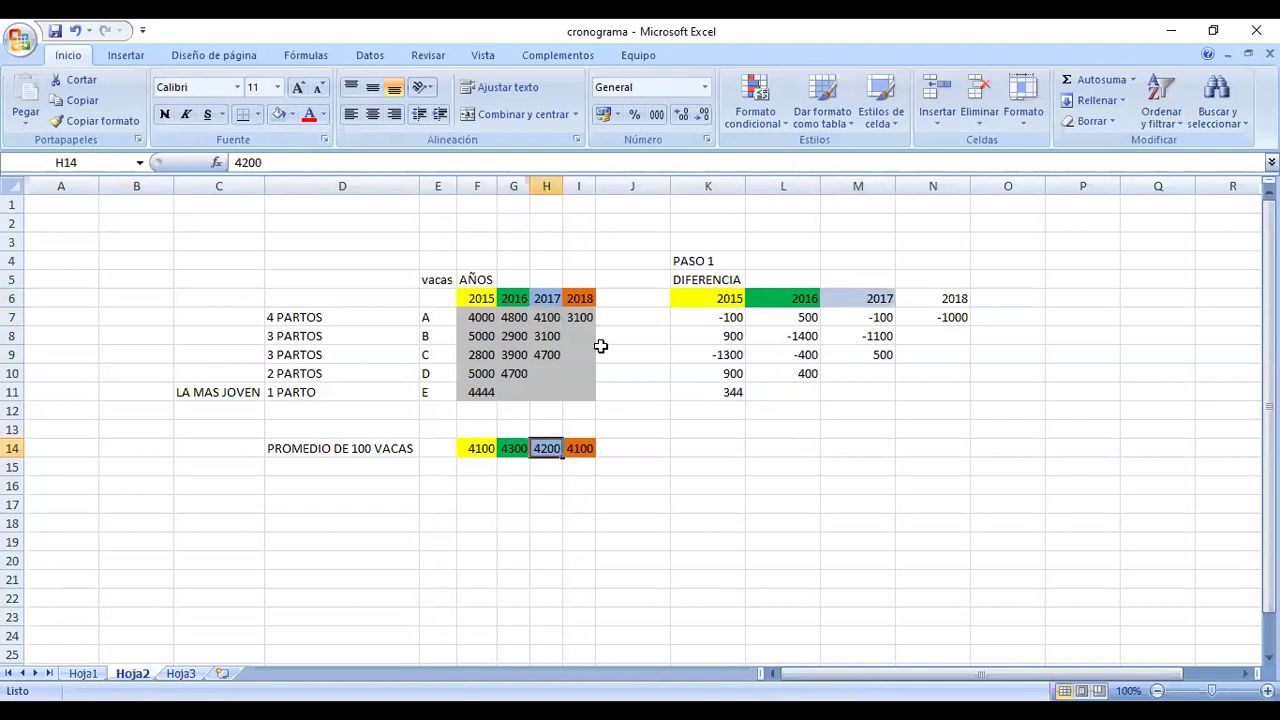
pyautogui.press('Up')
pyautogui.press('Up')
pyautogui.press('Up')
pyautogui.press('Up')
pyautogui.press('Up')
pyautogui.press('Up')
pyautogui.press('Up')
pyautogui.press('Right')
pyautogui.press('Right')
pyautogui.press('Right')
pyautogui.press('Right')
pyautogui.press('Right')
pyautogui.press('Left')
pyautogui.press('Left')
pyautogui.press('Left')
pyautogui.press('Left')
pyautogui.press('Left')
pyautogui.press('Down')
pyautogui.press('Down')
pyautogui.press('Down')
pyautogui.press('Down')
pyautogui.press('Down')
pyautogui.press('Down')
pyautogui.press('Down')
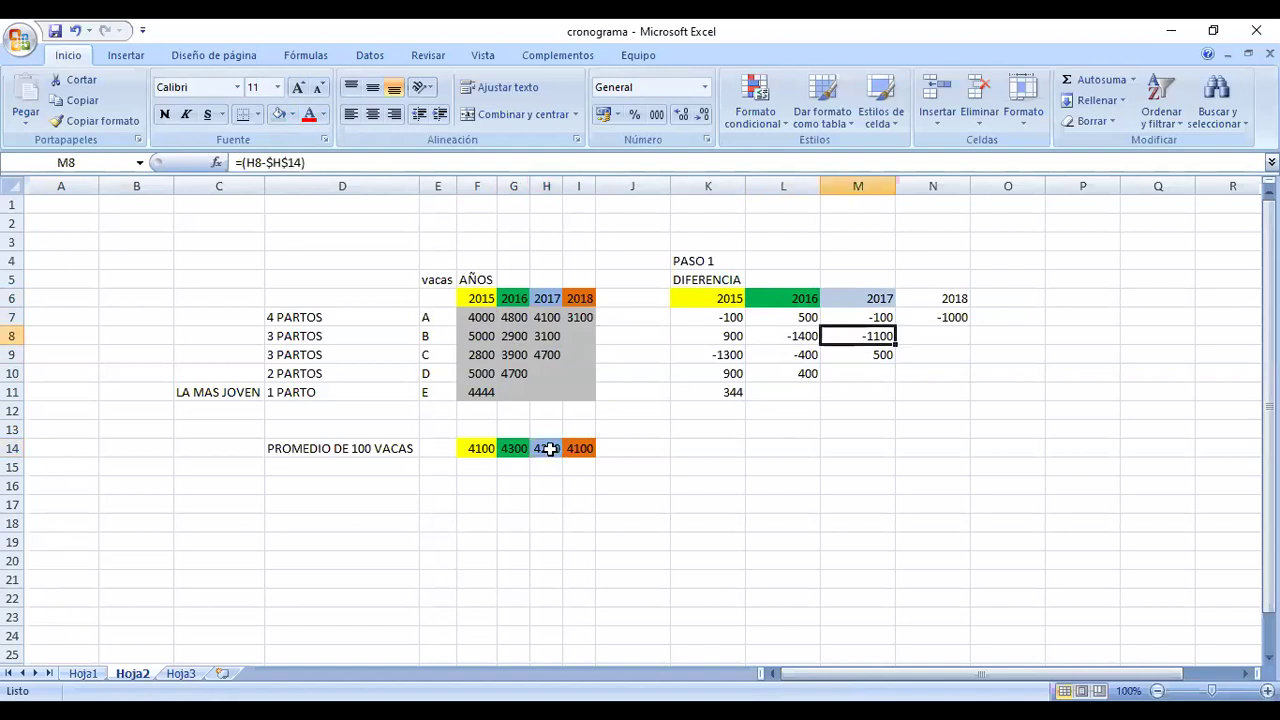
pyautogui.click(546, 355)
pyautogui.click(857, 356)
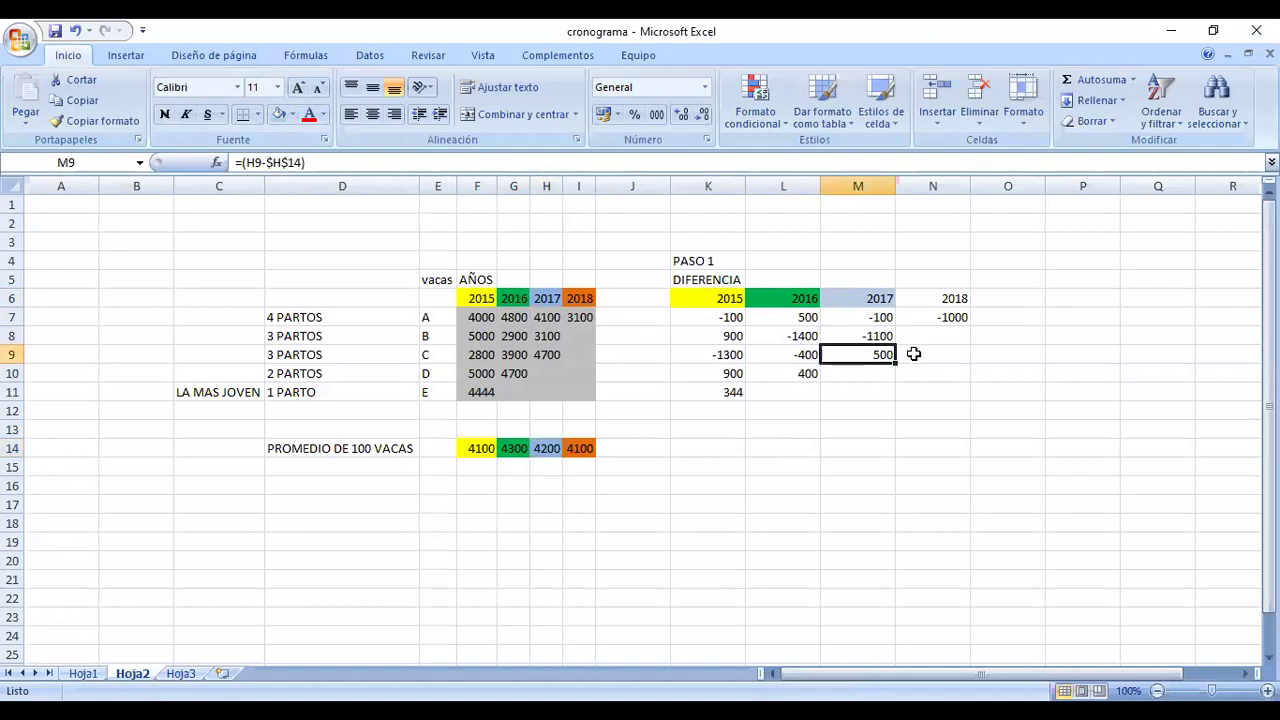
# Fill the difference table's 2018 header in N6 with light orange and check the 2018 inputs in I7 and I14.
pyautogui.click(951, 298)
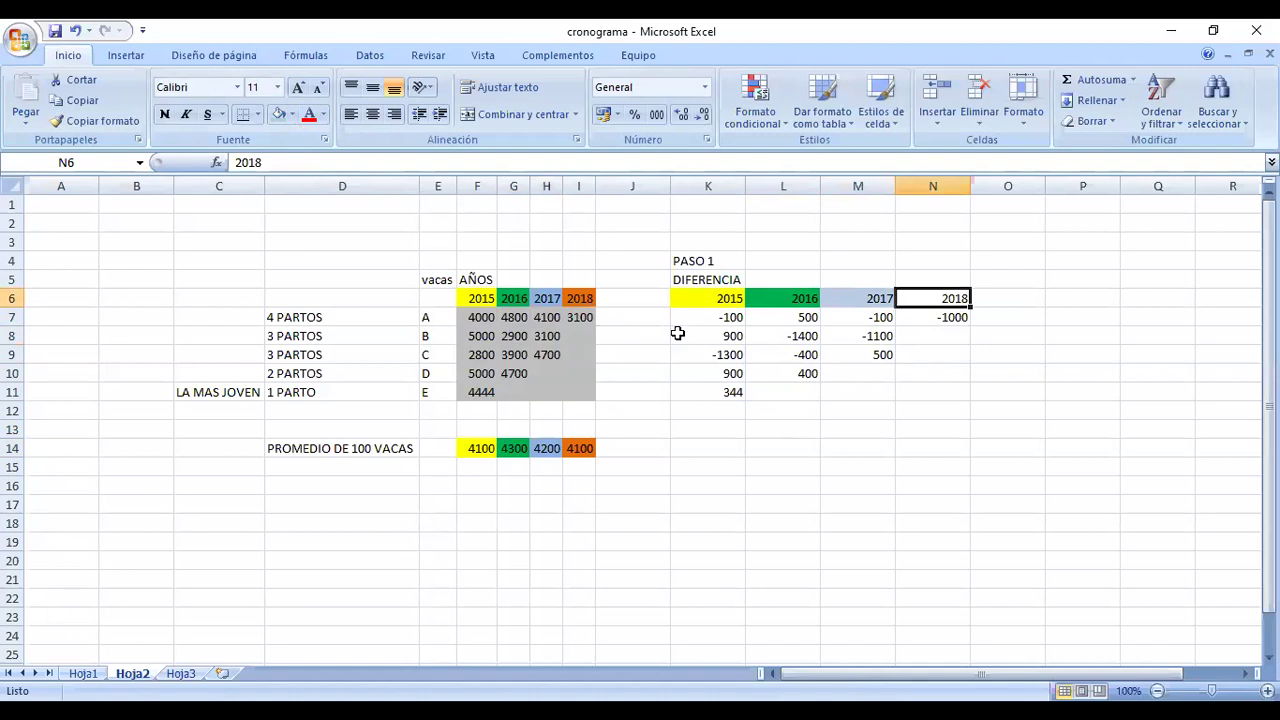
pyautogui.press('Down')
pyautogui.press('Down')
pyautogui.press('Down')
pyautogui.press('Down')
pyautogui.click(586, 318)
pyautogui.click(580, 448)
pyautogui.click(932, 392)
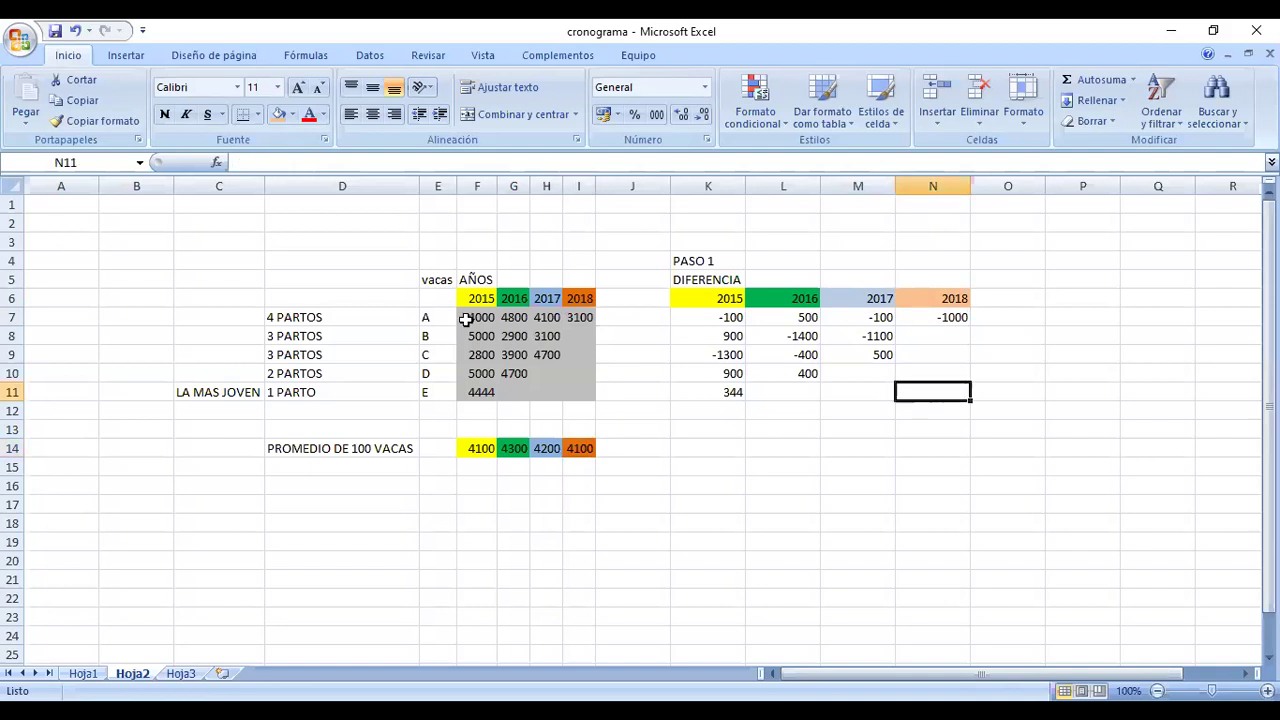
# Label the cows' yearly values with PRODUCCION in F12 and DE LECHE A 305 in F13.
pyautogui.moveTo(465, 318); pyautogui.dragTo(480, 392)
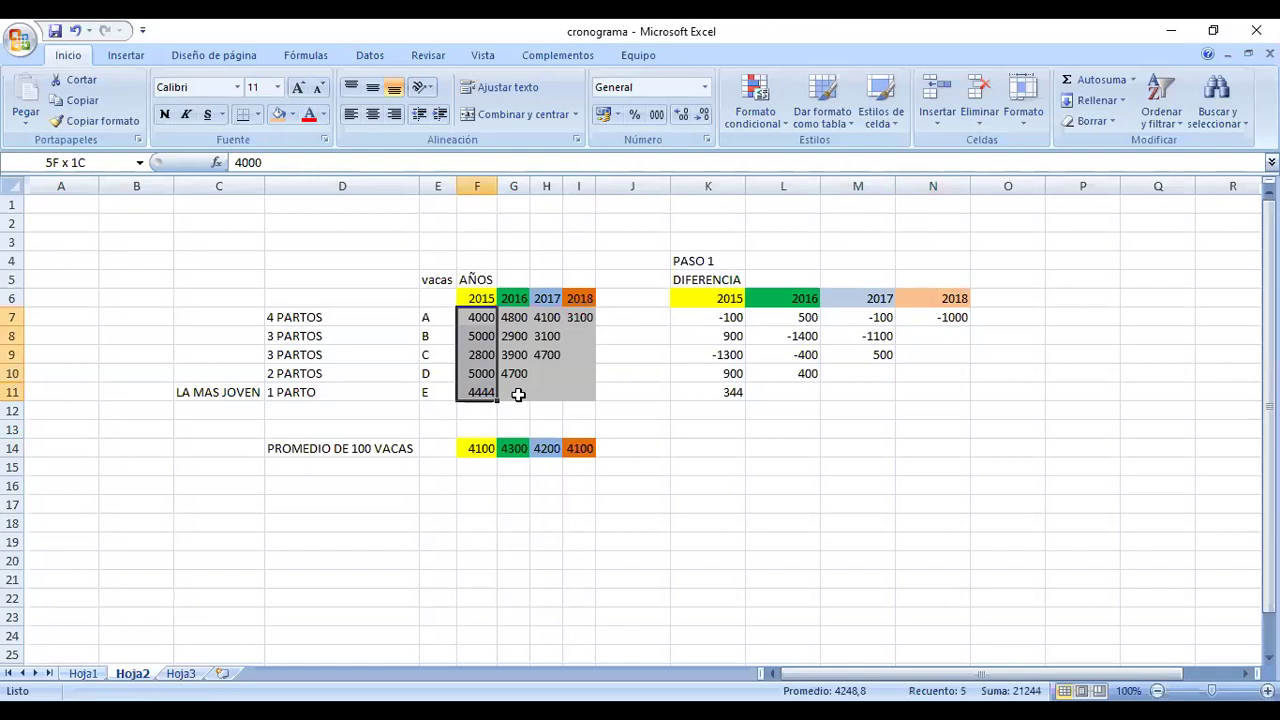
pyautogui.click(477, 411)
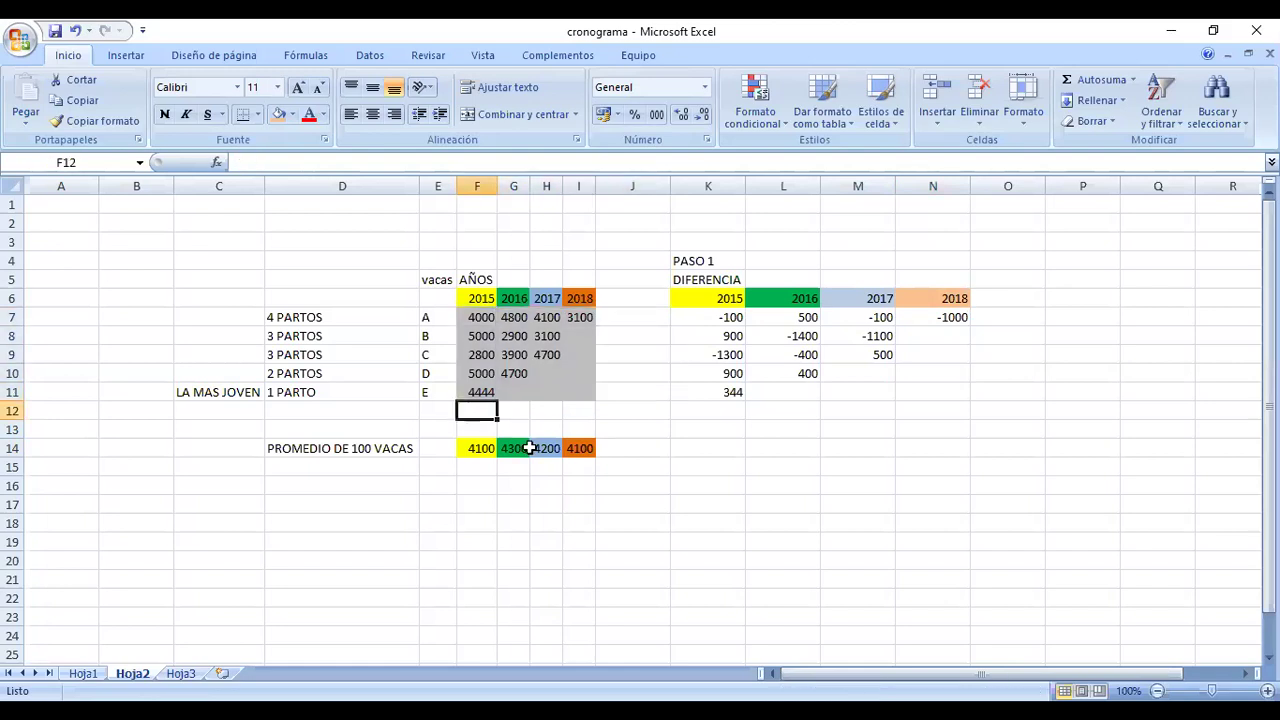
pyautogui.write('P´R')
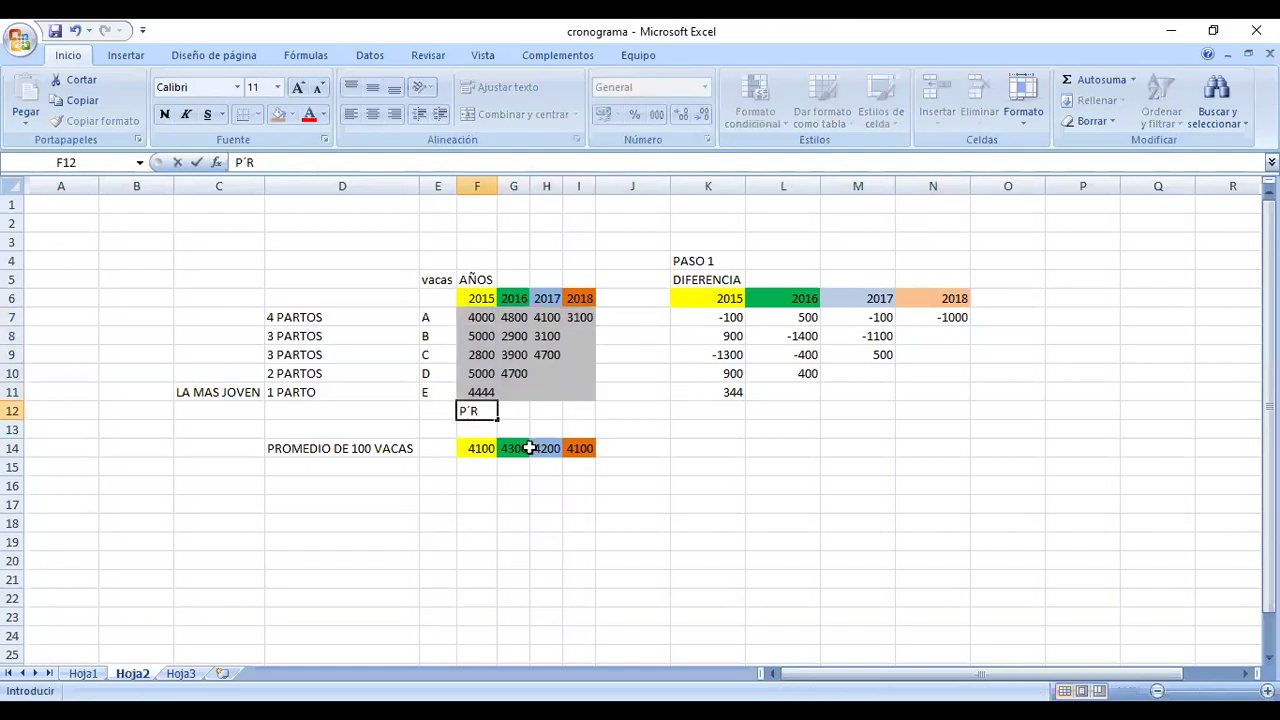
pyautogui.press('BackSpace')
pyautogui.press('BackSpace')
pyautogui.write('RODUCCION')
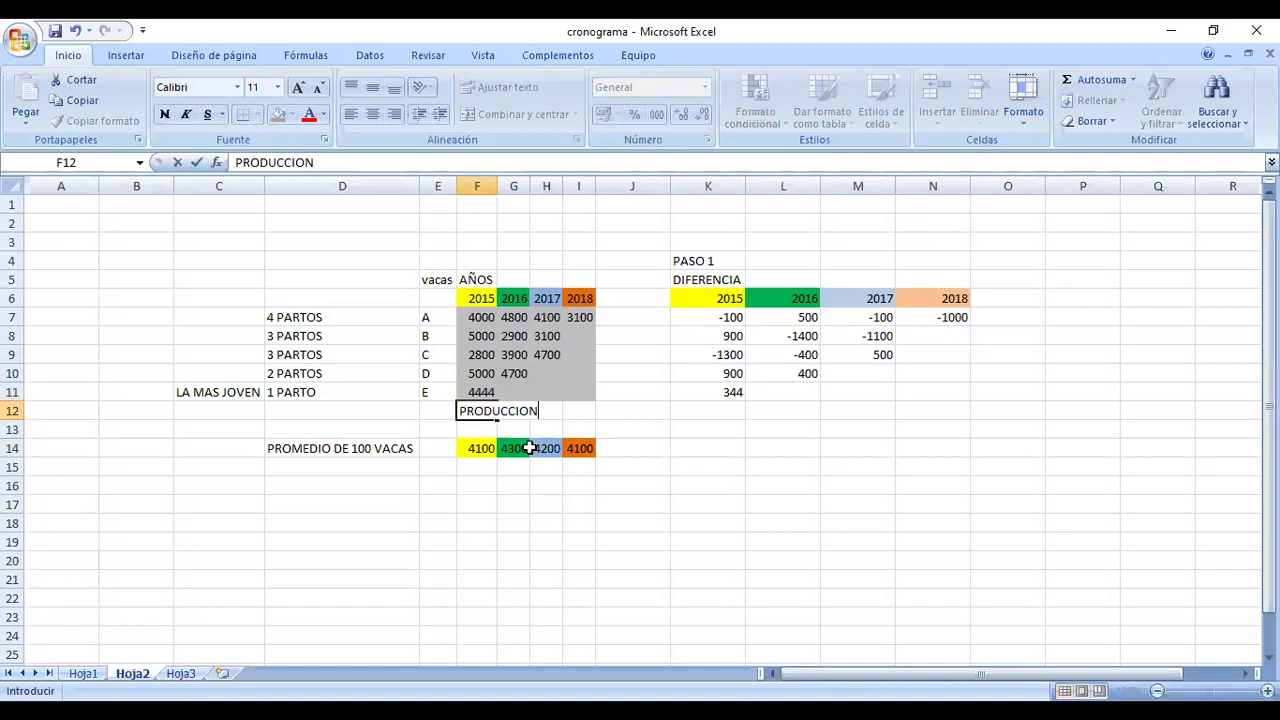
pyautogui.press('Return')
pyautogui.write('DE LECHE')
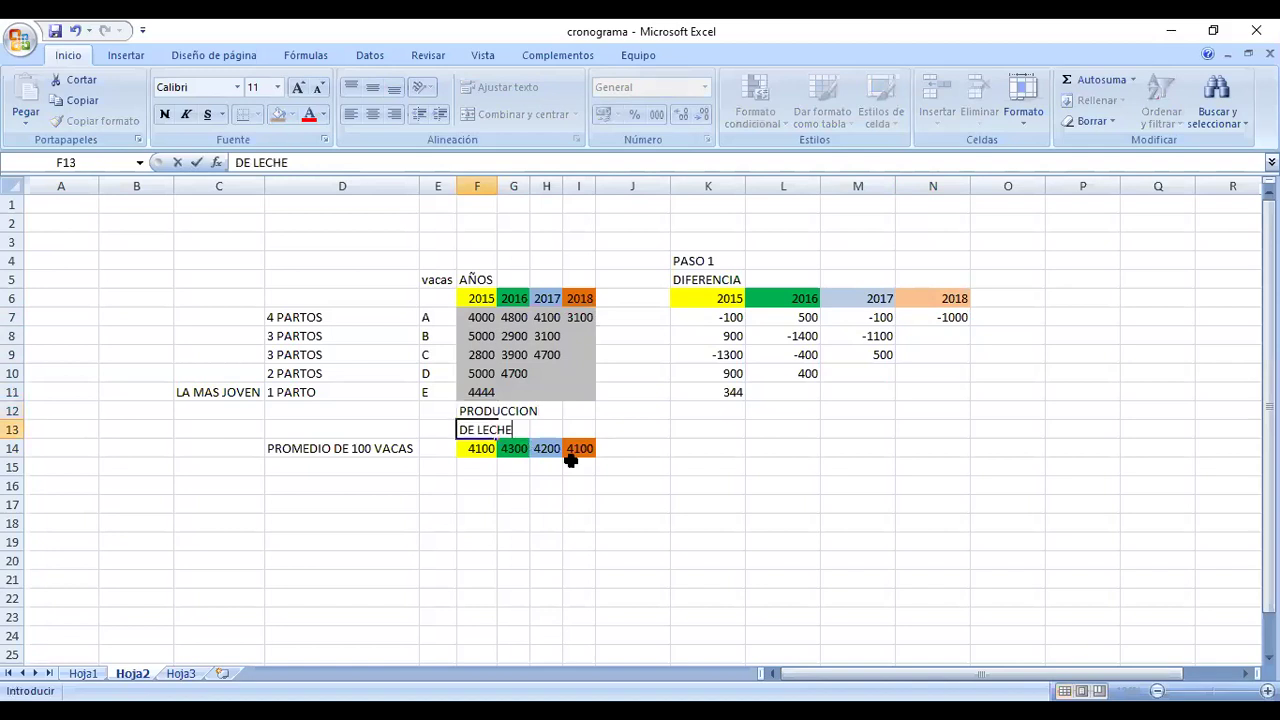
pyautogui.write(' A 305')
pyautogui.click(707, 579)
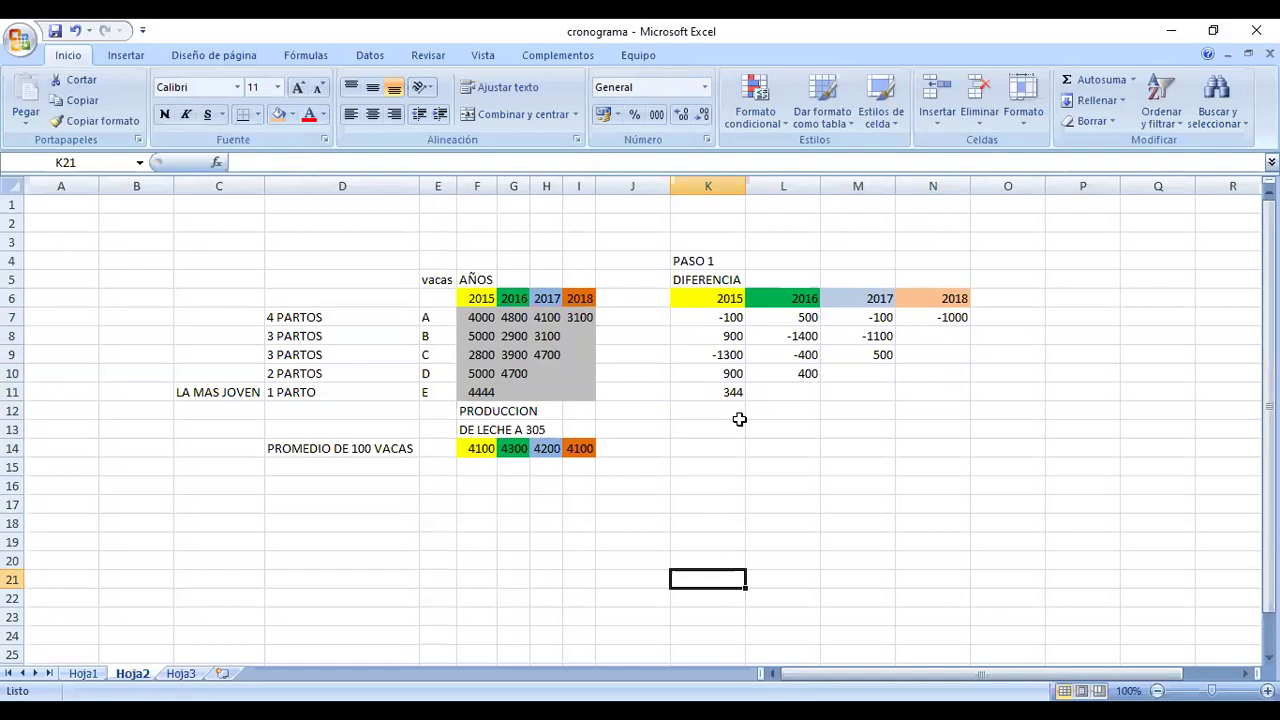
# Average cow A's yearly differences in O7 with =(K7+L7+M7+N7)/4 and fill the formula down to O11.
pyautogui.moveTo(711, 317); pyautogui.dragTo(943, 317)
pyautogui.moveTo(737, 337); pyautogui.dragTo(829, 354)
pyautogui.click(742, 354)
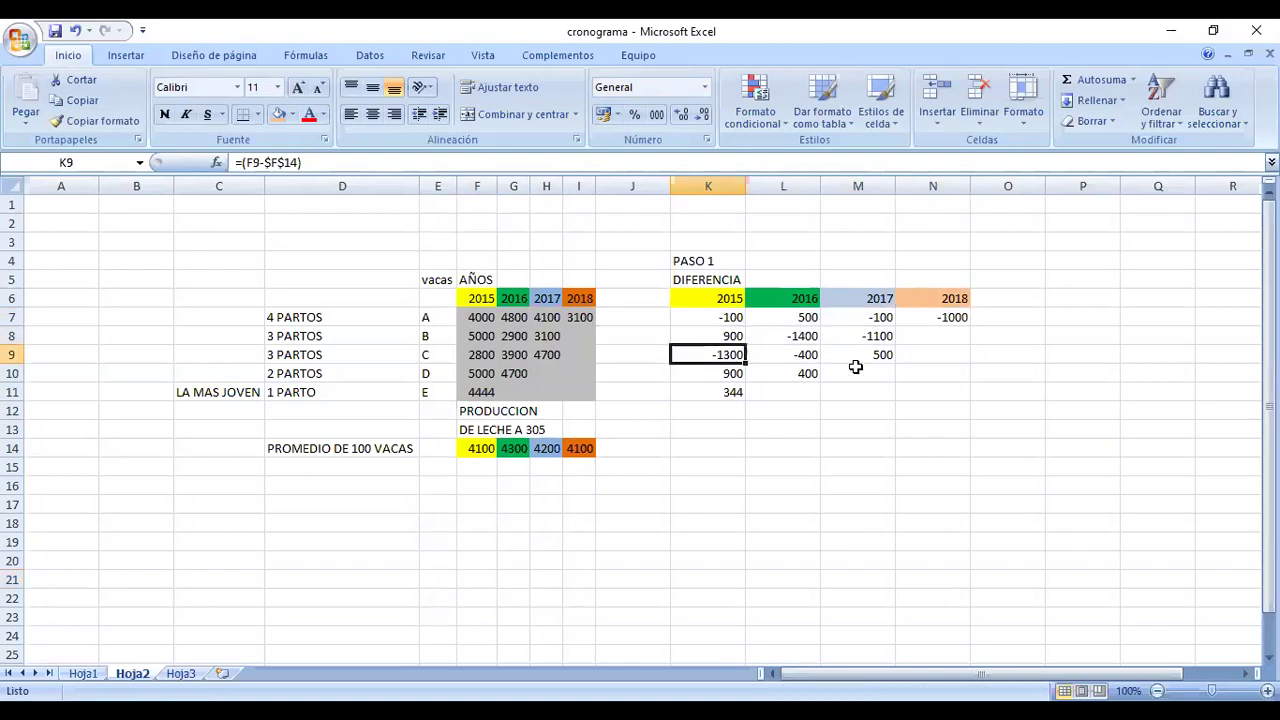
pyautogui.keyDown('shift'); pyautogui.click(856, 362); pyautogui.keyUp('shift')
pyautogui.click(1030, 317)
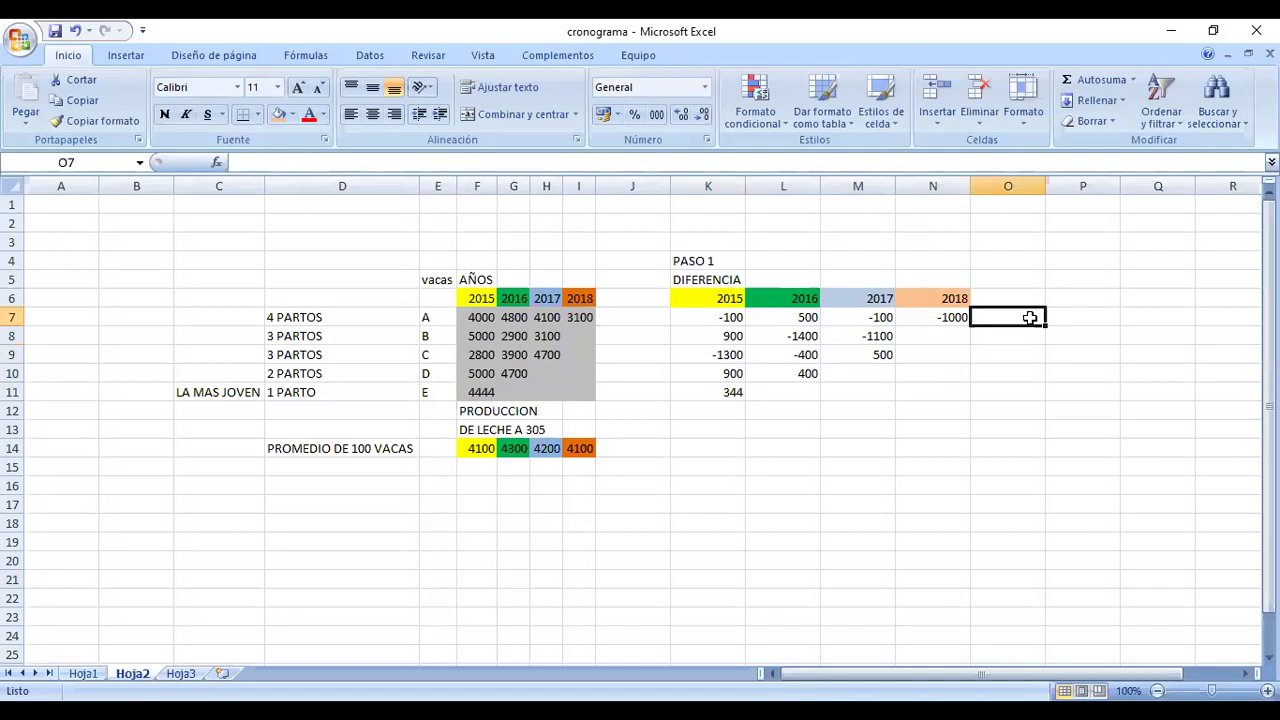
pyautogui.write('=(')
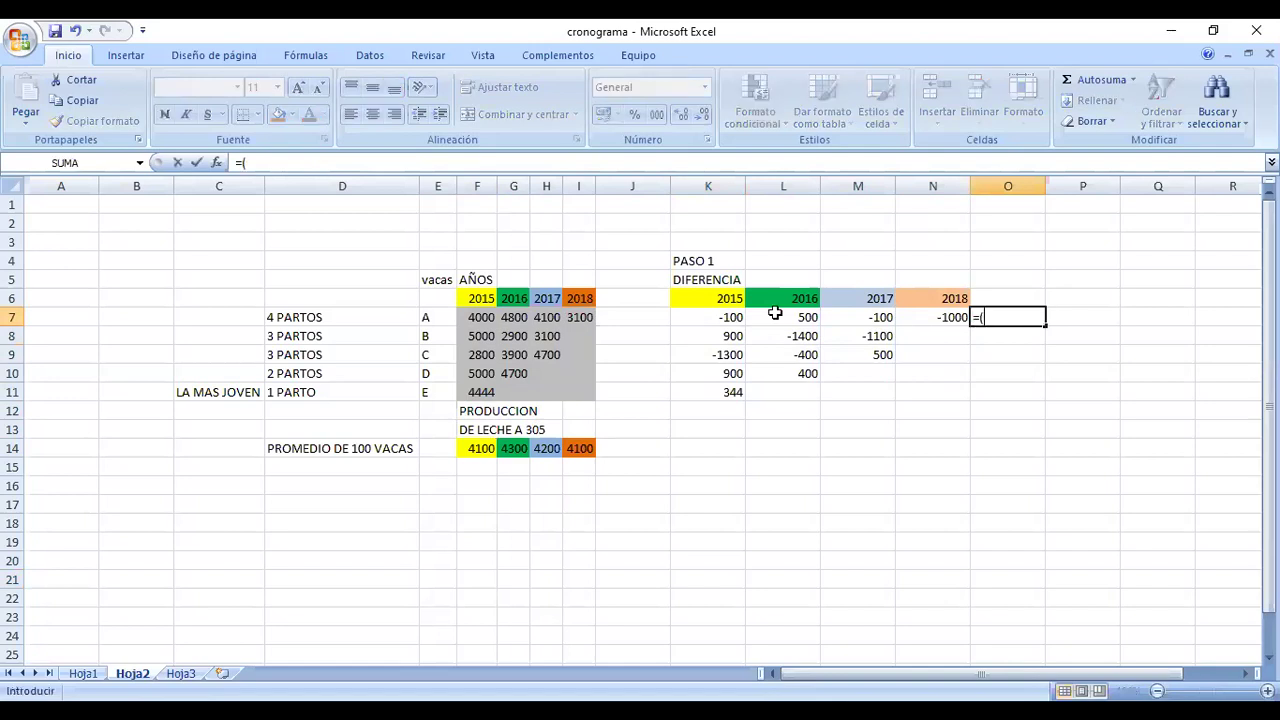
pyautogui.click(723, 318)
pyautogui.write('+')
pyautogui.click(781, 318)
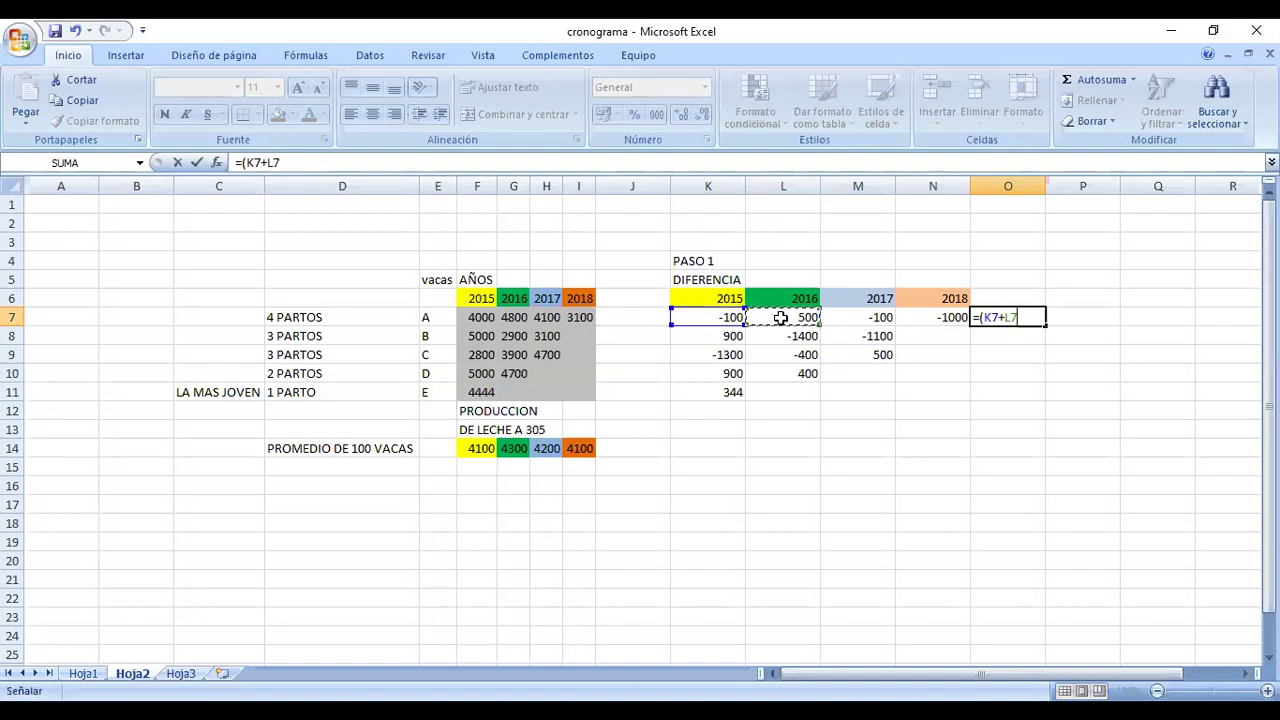
pyautogui.write('+')
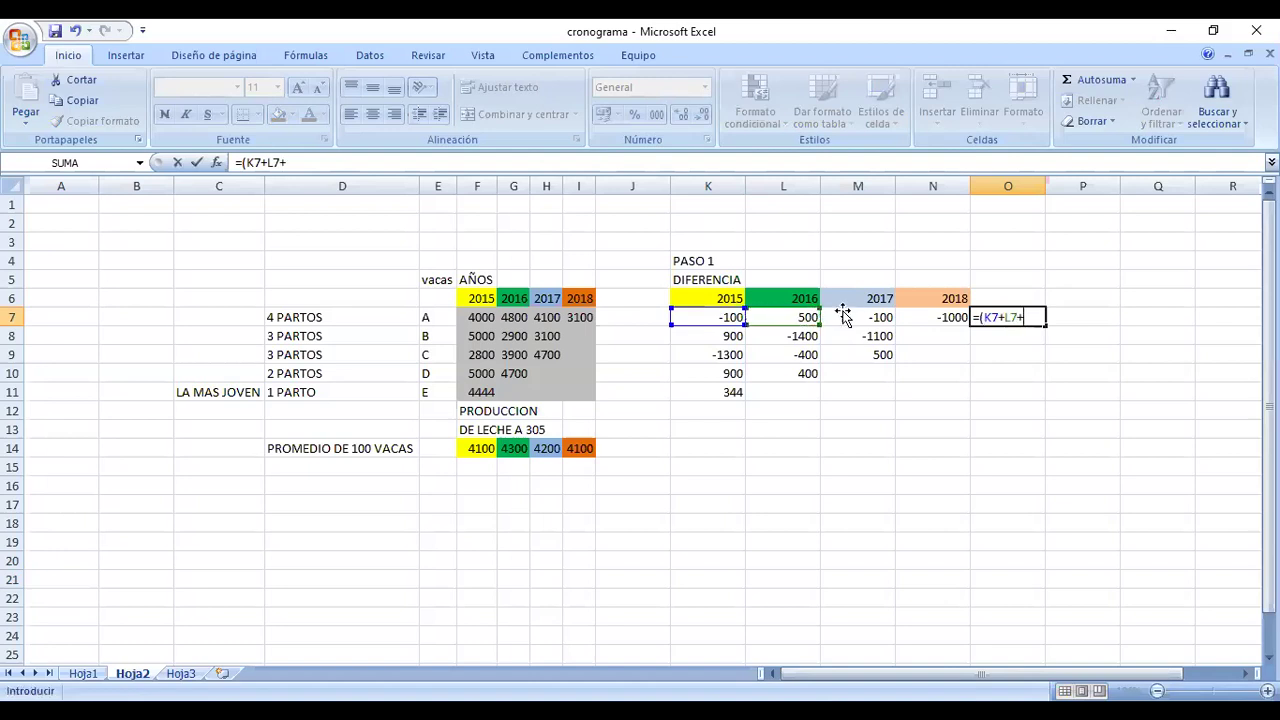
pyautogui.click(848, 318)
pyautogui.write('+')
pyautogui.click(950, 318)
pyautogui.write(')/4')
pyautogui.press('Return')
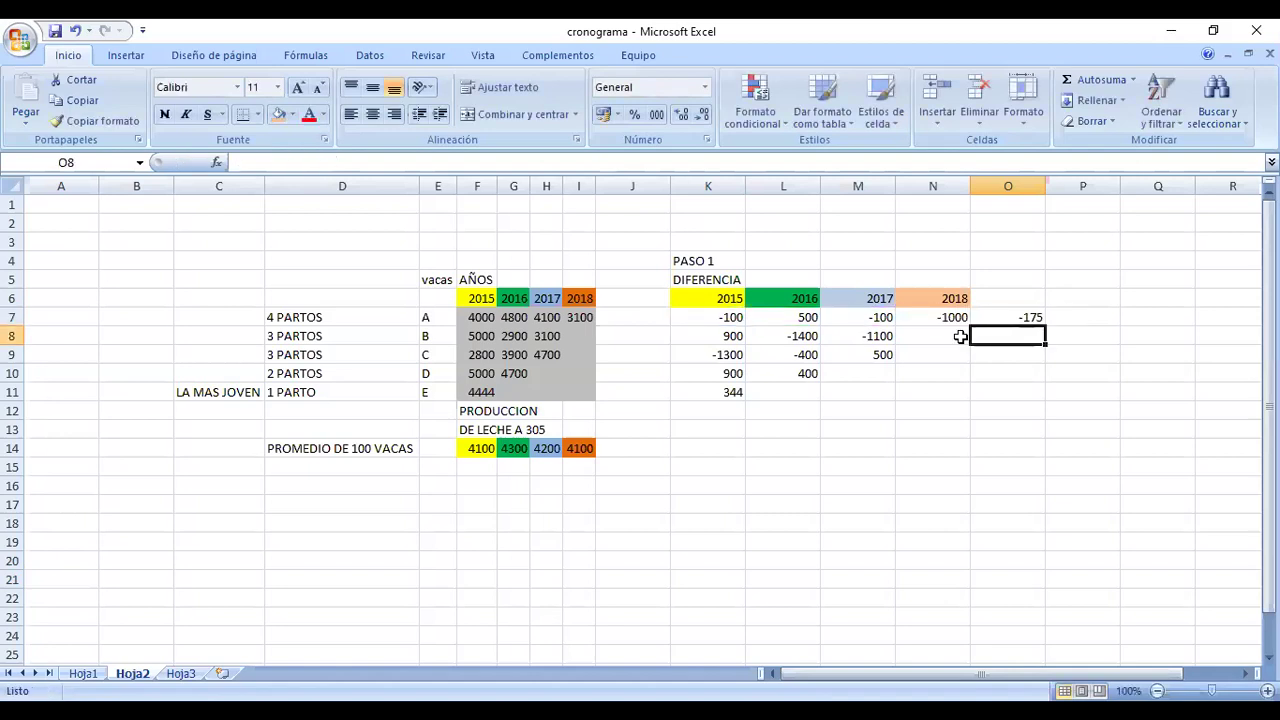
pyautogui.press('Up')
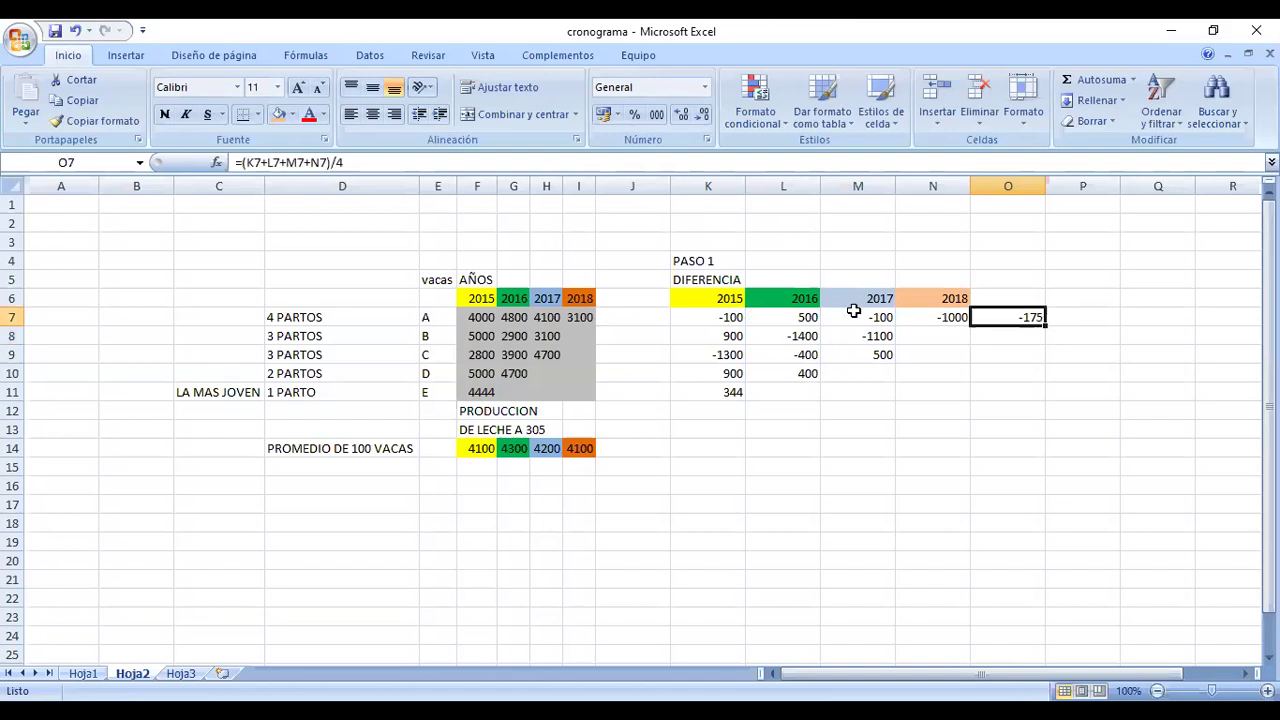
pyautogui.moveTo(1046, 327); pyautogui.dragTo(1046, 400)
# Change the divisor to 3 in the average formulas of cows B and C in O8 and O9.
pyautogui.click(1015, 335)
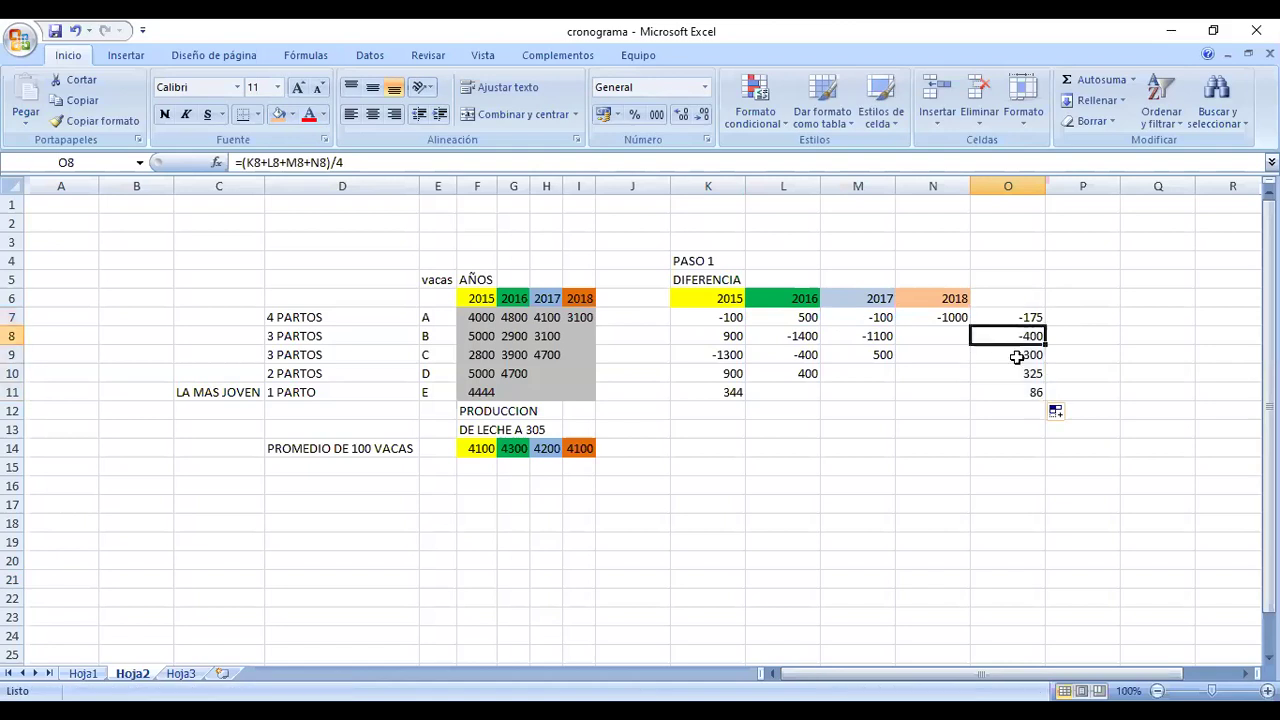
pyautogui.click(357, 165)
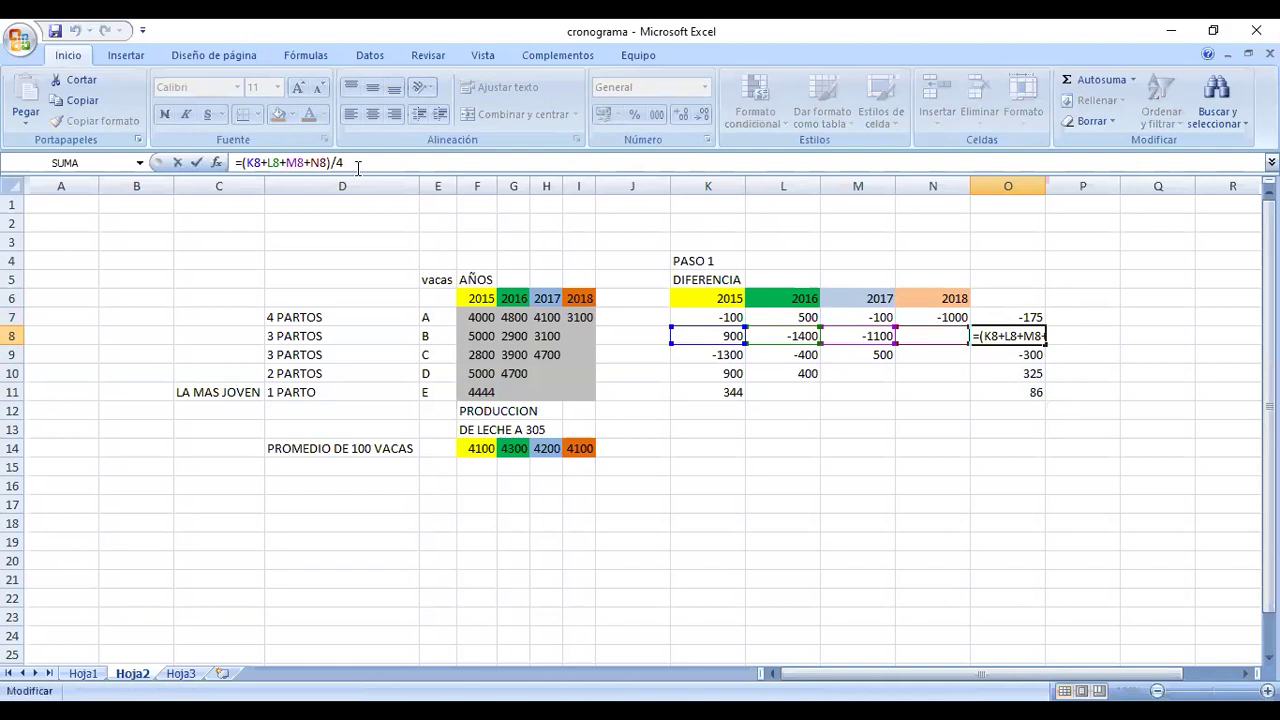
pyautogui.press('BackSpace')
pyautogui.write('3')
pyautogui.press('Return')
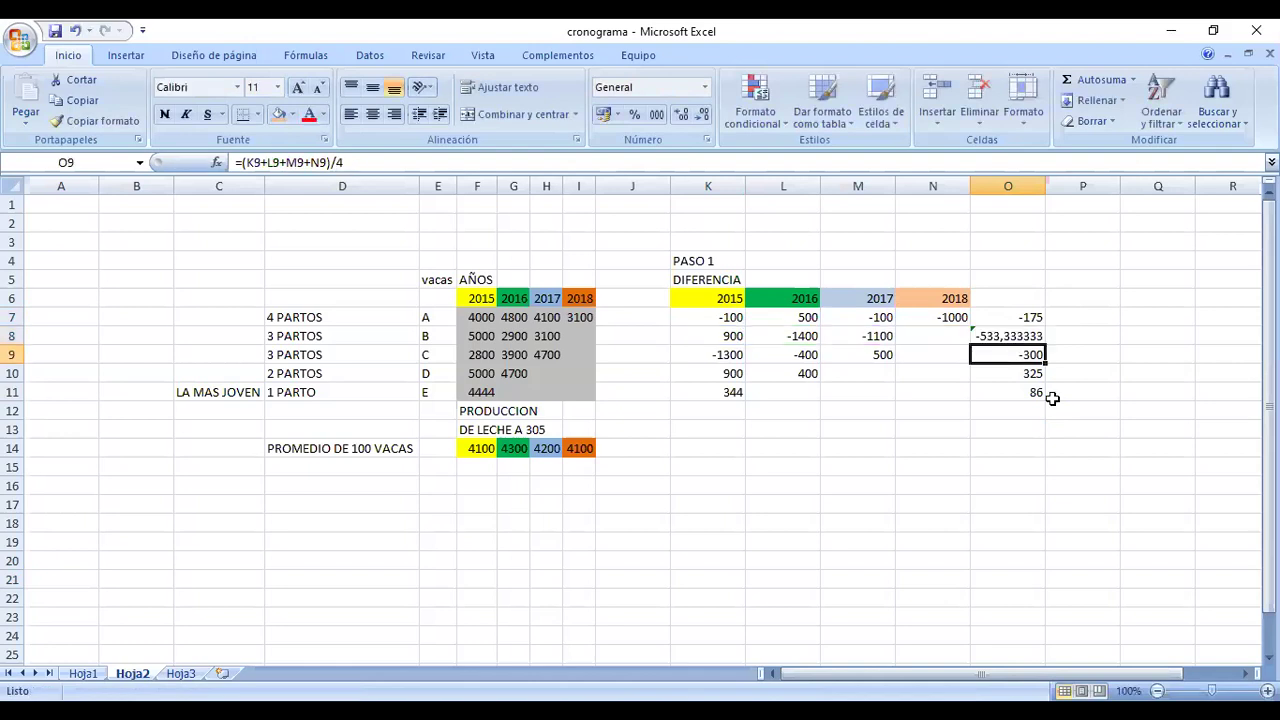
pyautogui.click(350, 165)
pyautogui.press('BackSpace')
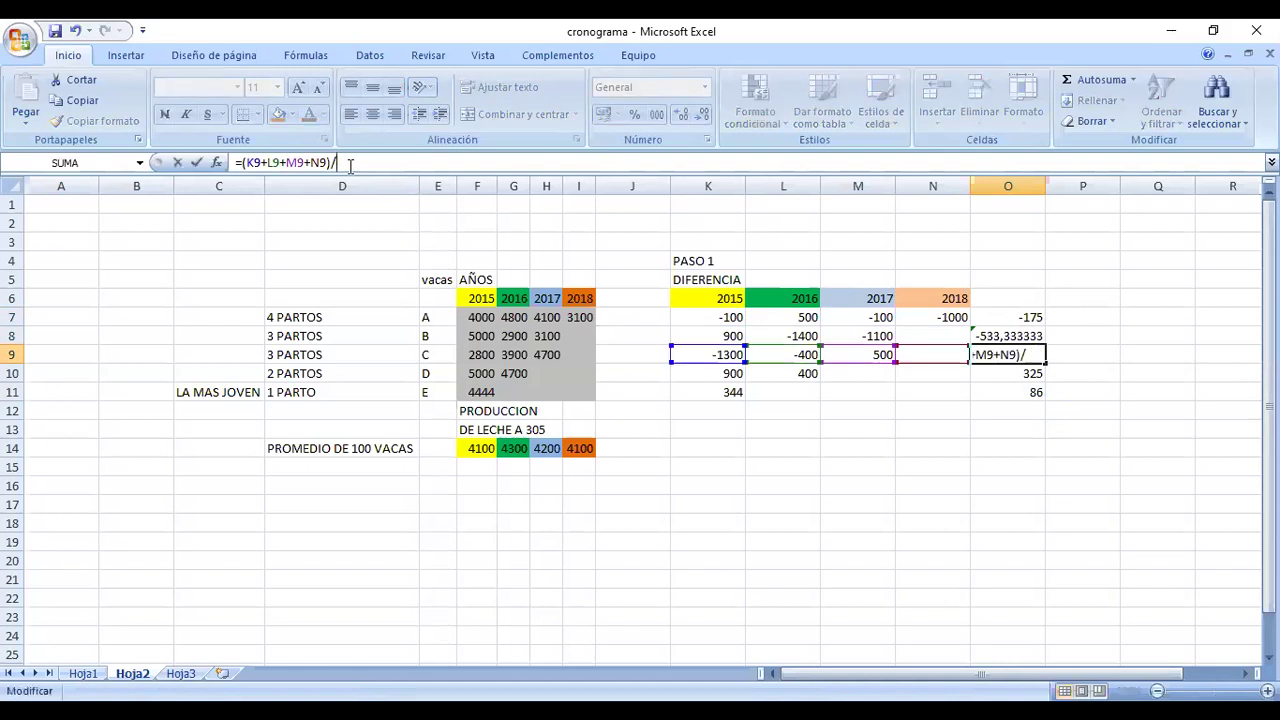
pyautogui.write('3')
pyautogui.press('Return')
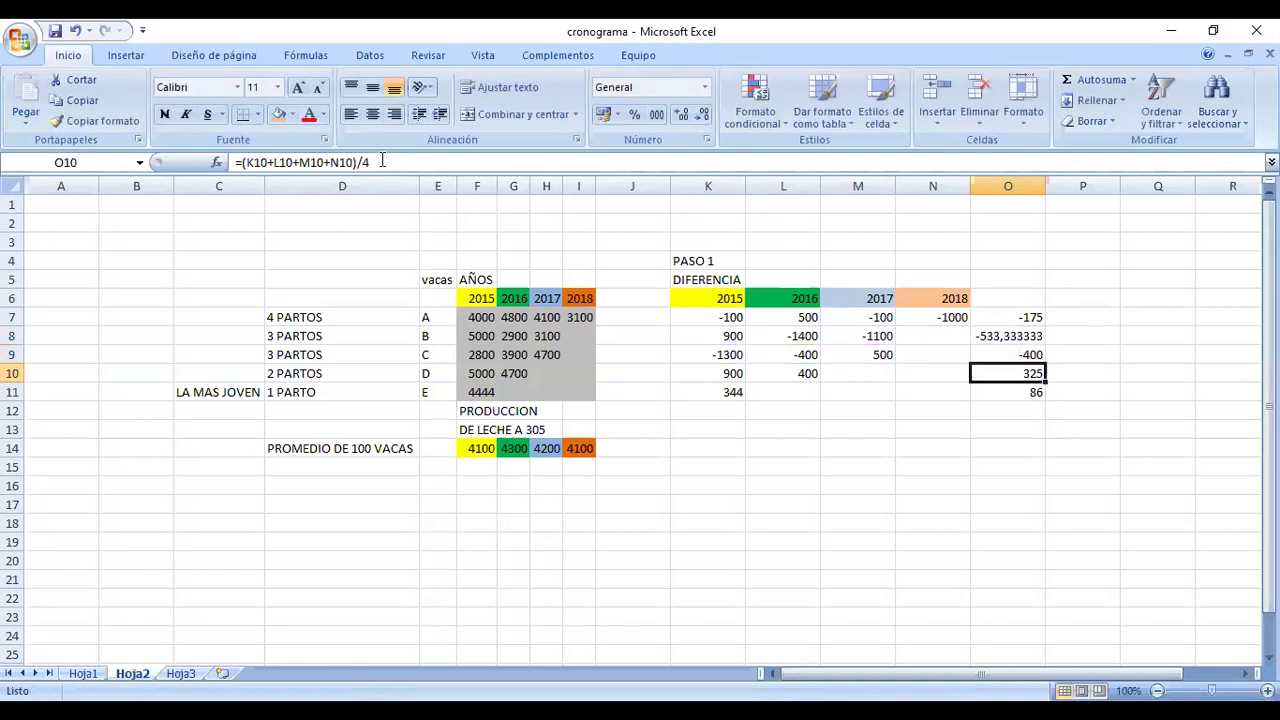
# Set the divisor in cow D's average formula in O10 to 2 and remove the division from cow E's in O11.
pyautogui.click(382, 162)
pyautogui.press('BackSpace')
pyautogui.write('2')
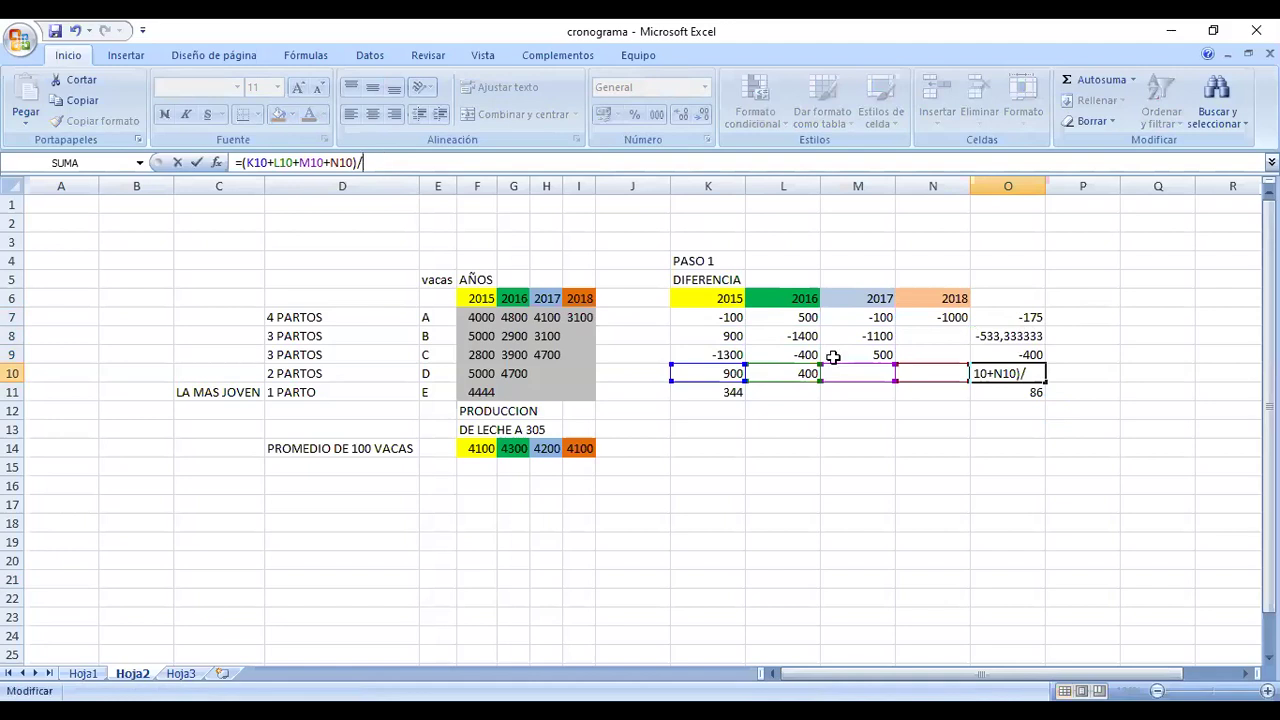
pyautogui.press('Return')
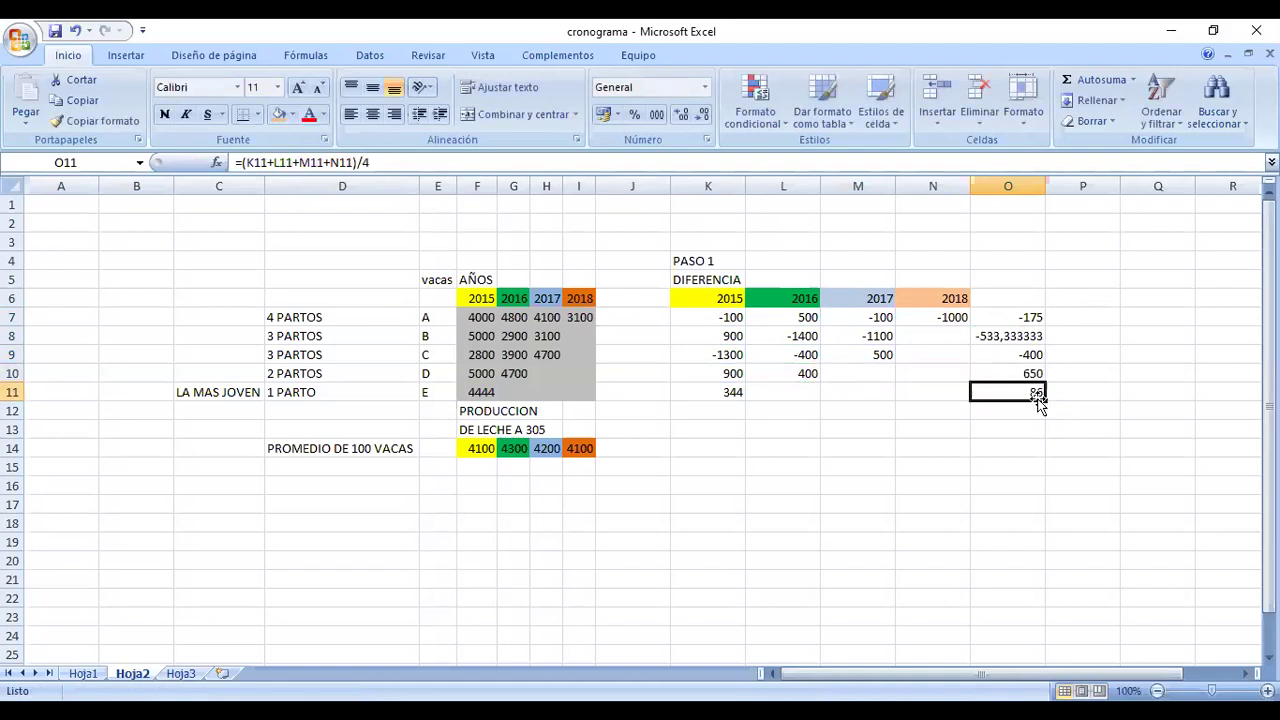
pyautogui.click(375, 162)
pyautogui.press('BackSpace')
pyautogui.press('BackSpace')
pyautogui.press('Return')
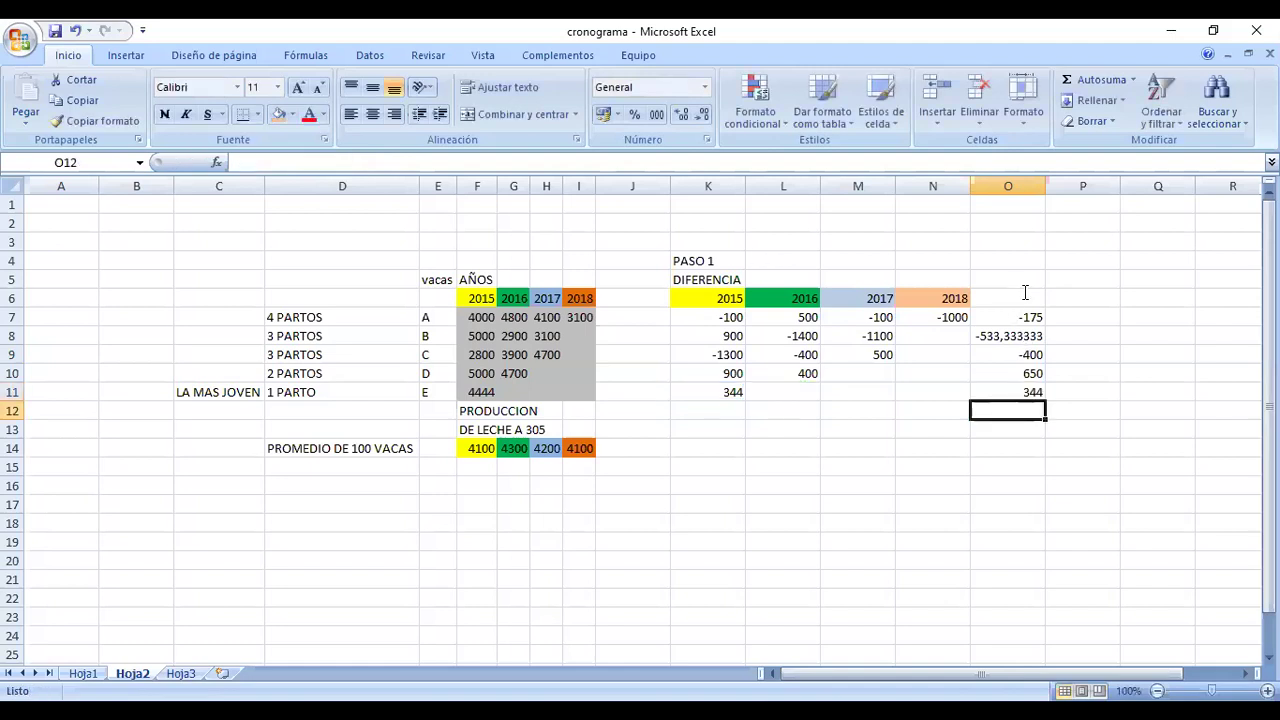
# Enter the header PROMEDIO PONDERADO in O6 and widen column O to fit it.
pyautogui.click(1022, 292)
pyautogui.write('PRO')
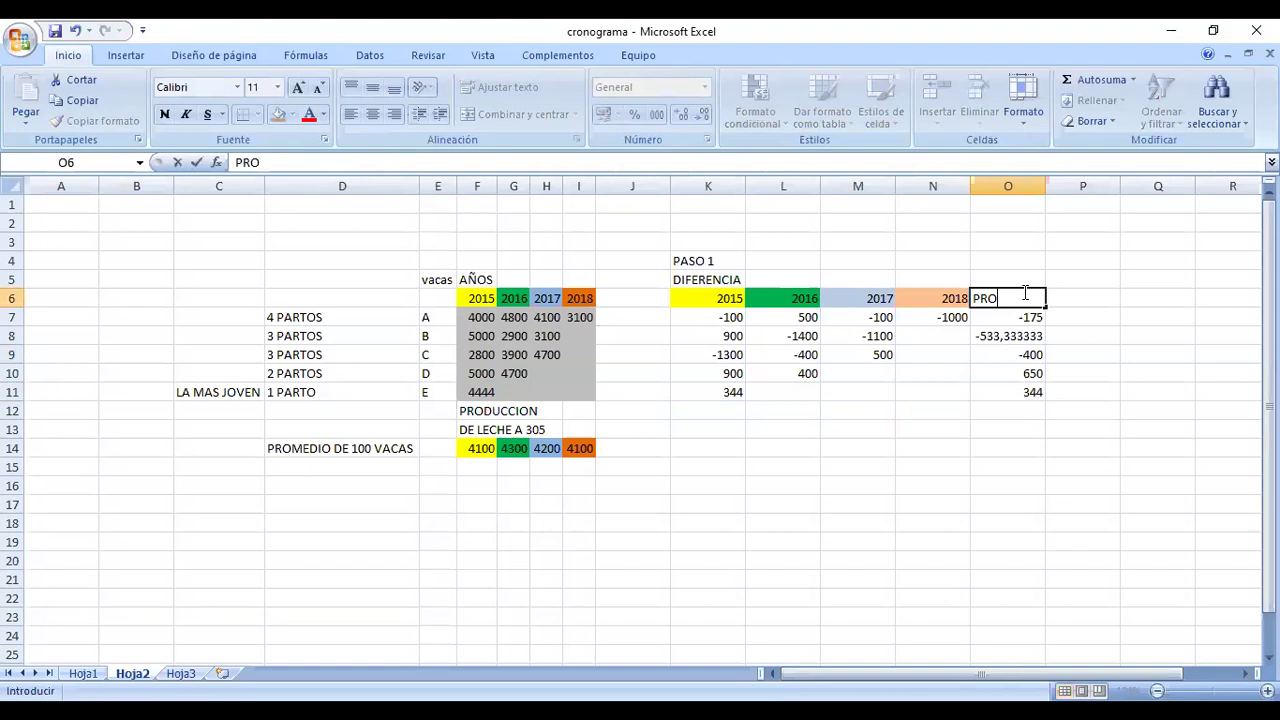
pyautogui.write('MEDIO PONDERADO')
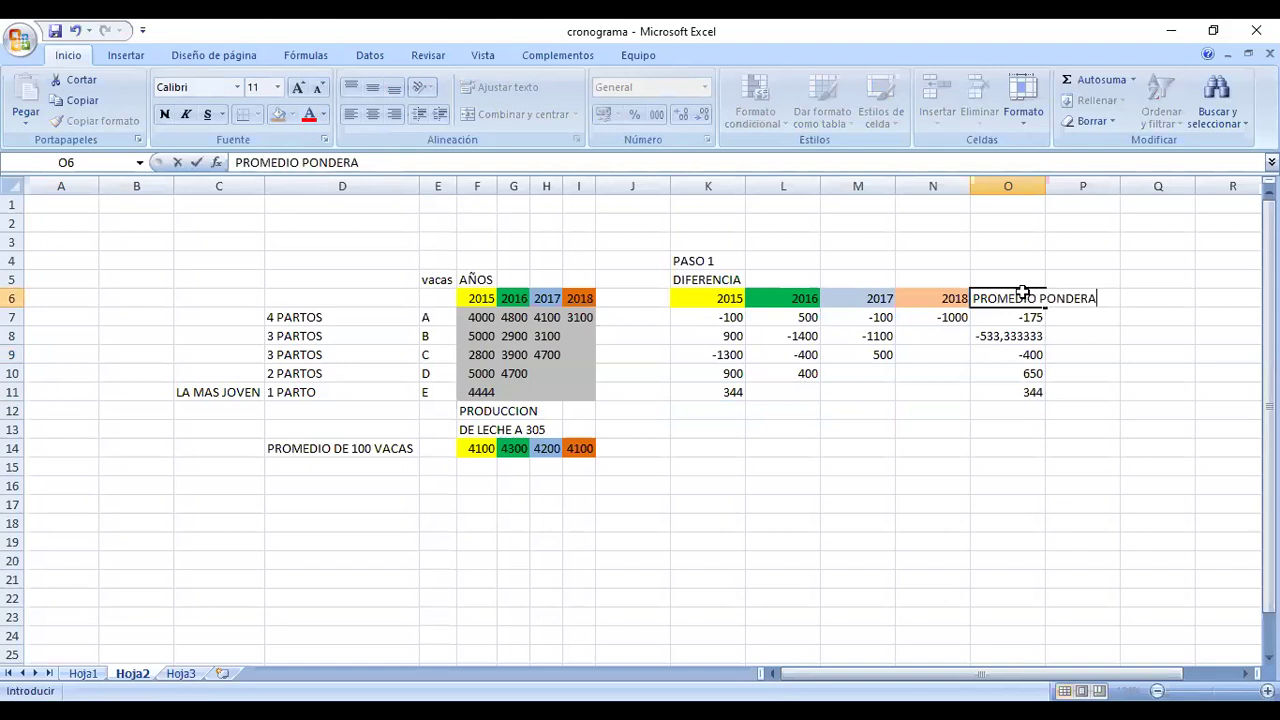
pyautogui.press('Return')
pyautogui.doubleClick(1044, 188)
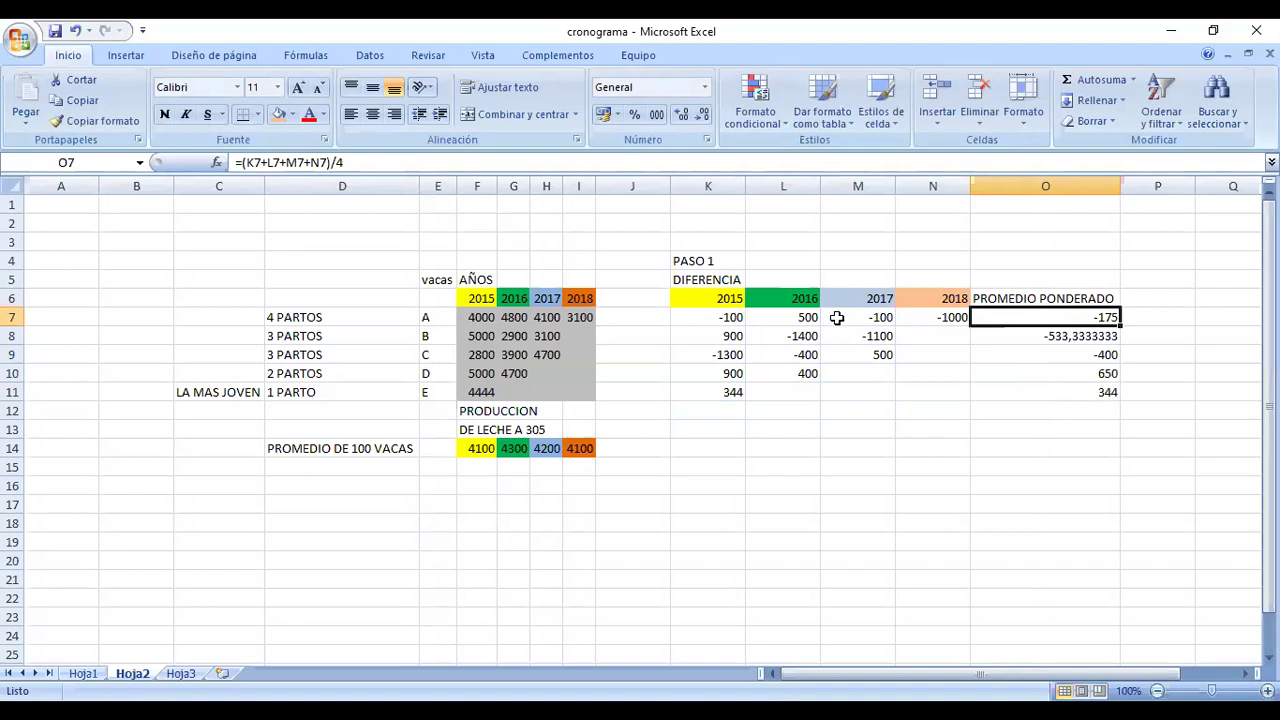
# Review each cow's yearly differences in K7:N11 against its average in O7:O11.
pyautogui.press('Left')
pyautogui.press('Left')
pyautogui.press('Left')
pyautogui.click(919, 317)
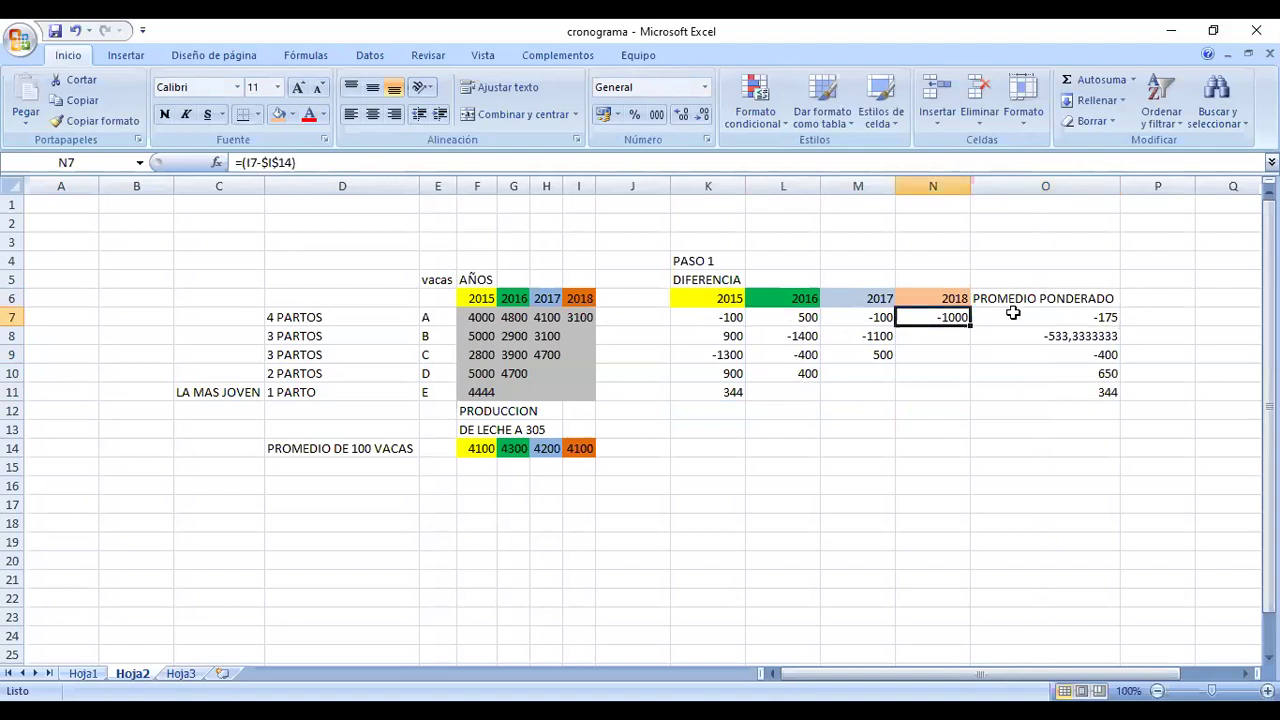
pyautogui.click(1013, 313)
pyautogui.press('Down')
pyautogui.click(790, 336)
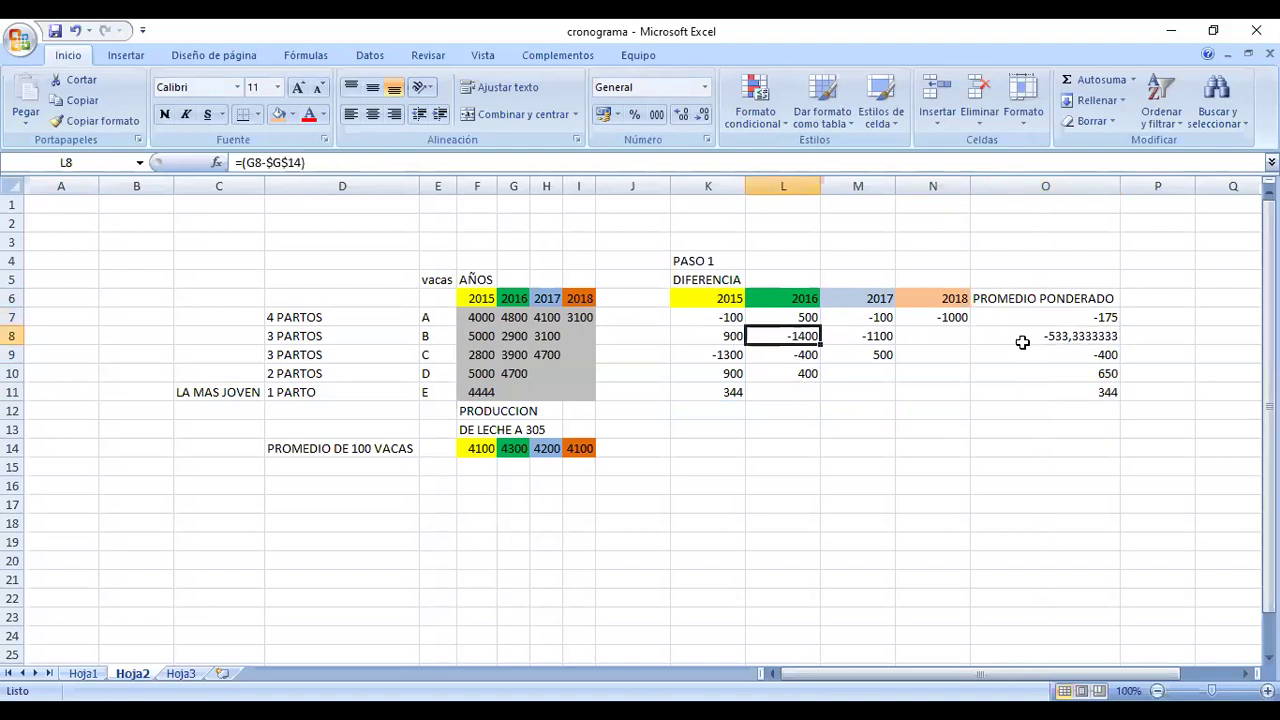
pyautogui.press('Right')
pyautogui.press('Right')
pyautogui.press('Right')
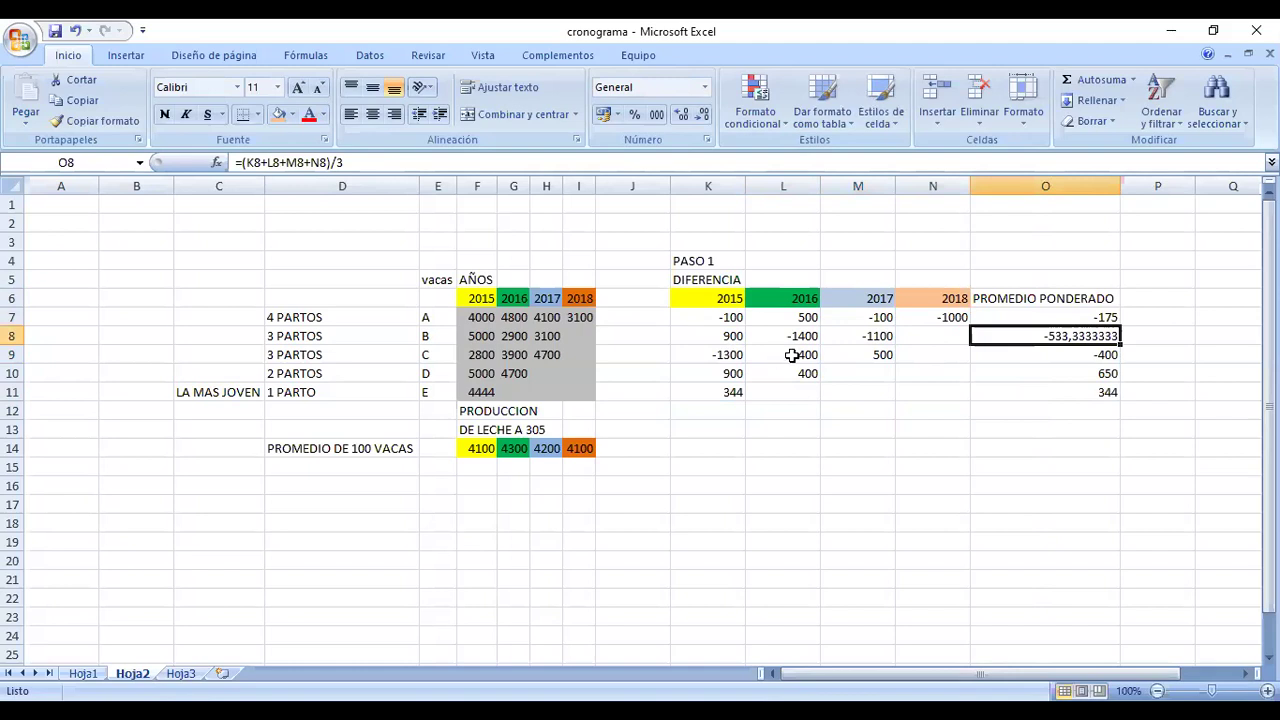
pyautogui.press('Down')
pyautogui.press('Left')
pyautogui.press('Left')
pyautogui.press('Left')
pyautogui.press('Left')
pyautogui.press('Right')
pyautogui.press('Right')
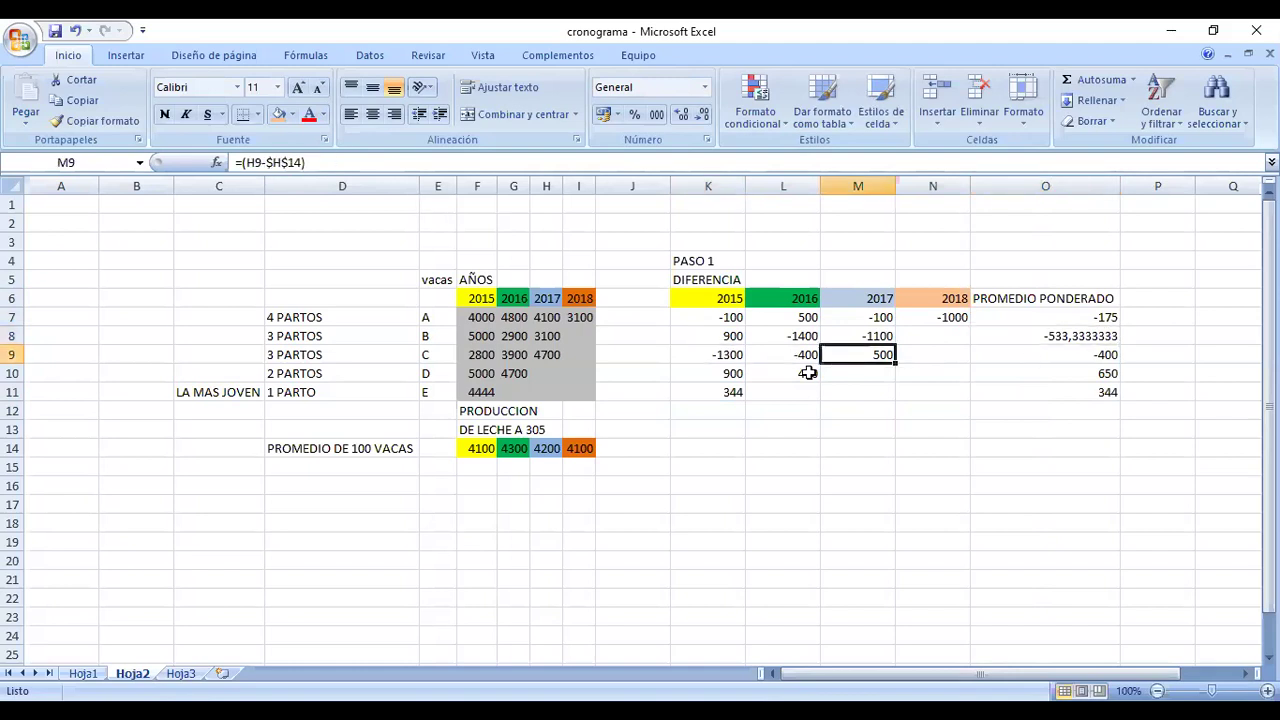
pyautogui.press('Right')
pyautogui.press('Right')
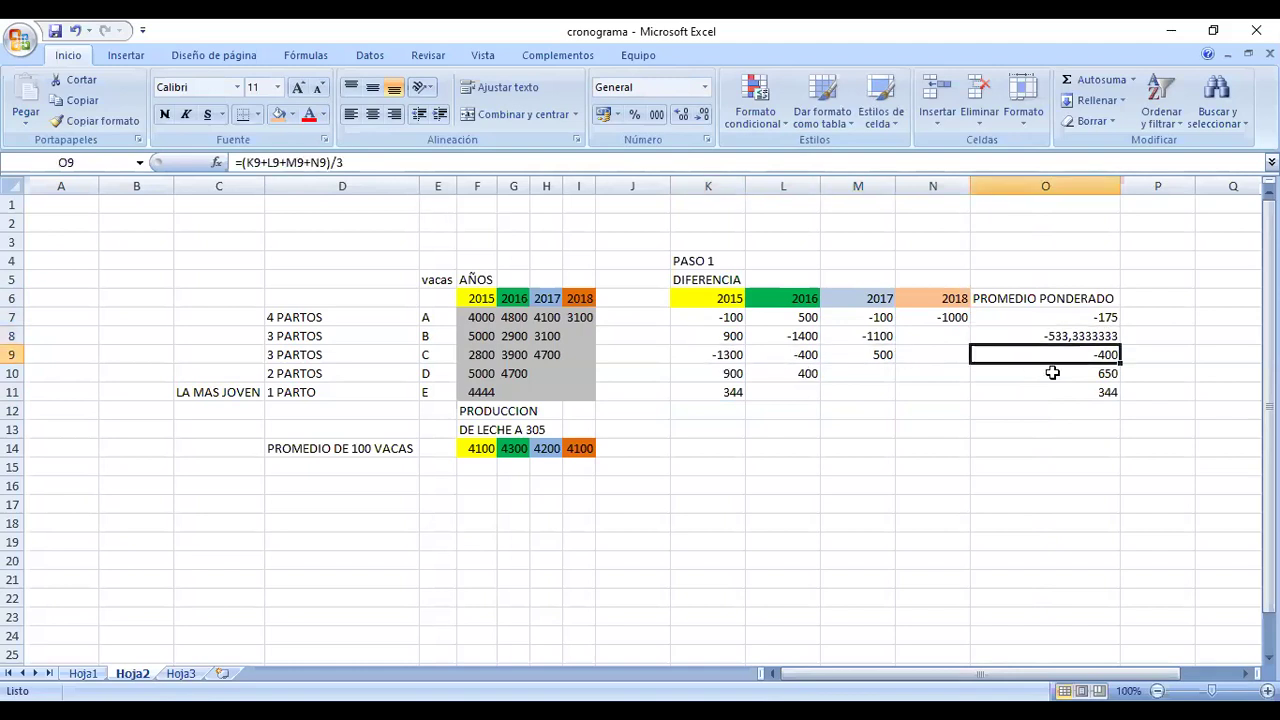
pyautogui.press('Down')
pyautogui.press('Left')
pyautogui.press('Left')
pyautogui.press('Left')
pyautogui.press('Right')
pyautogui.press('Right')
pyautogui.press('Right')
pyautogui.press('Down')
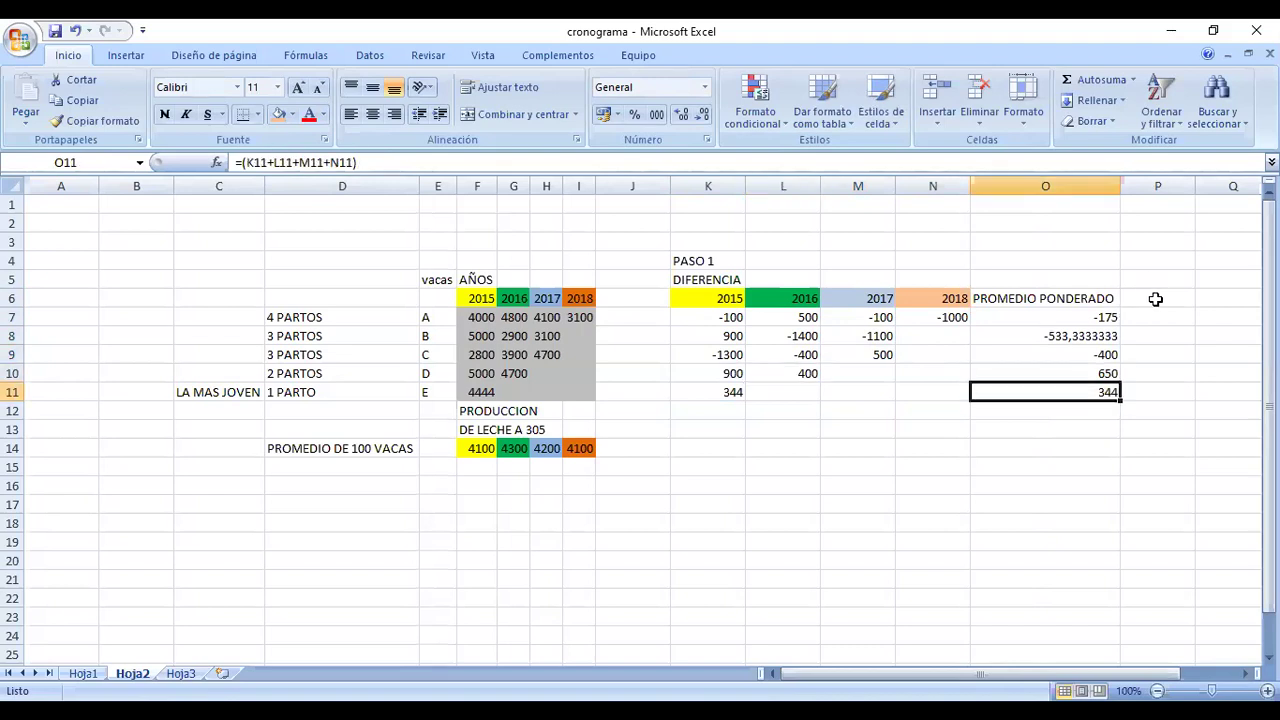
# Enter the header REPETIBILIDAD in P6 and widen column P to fit it.
pyautogui.click(1155, 299)
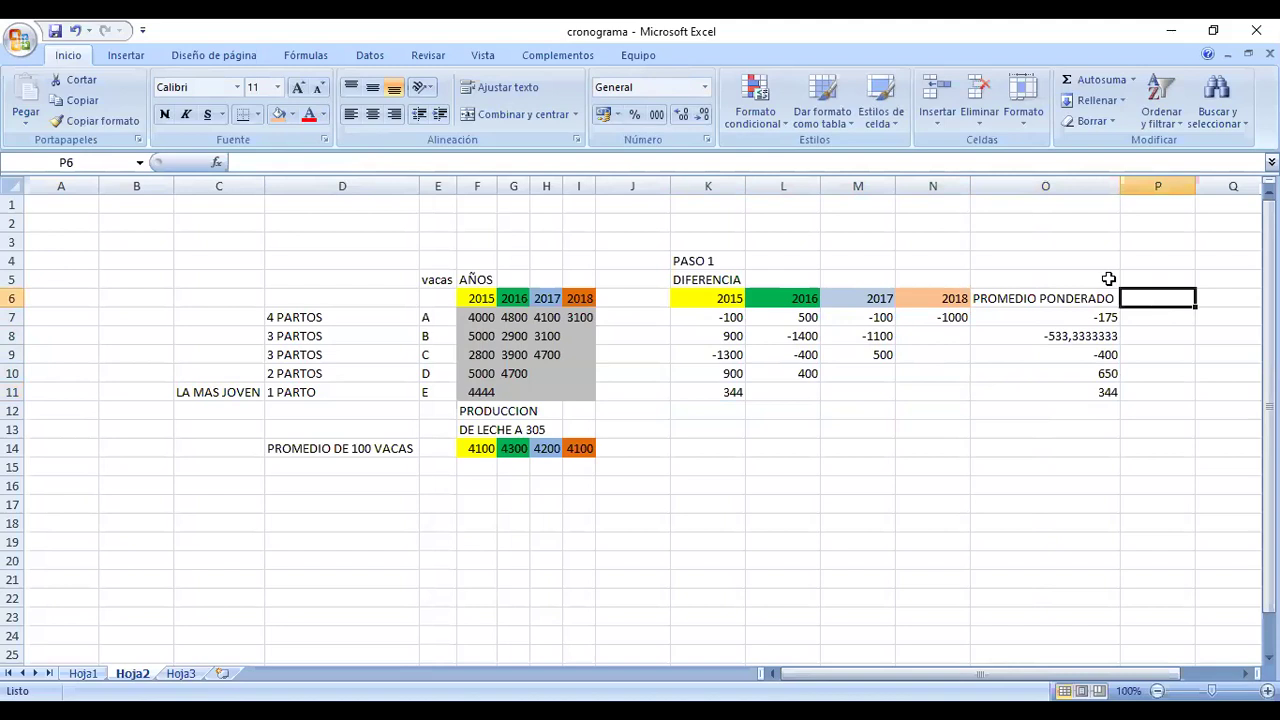
pyautogui.write('REPETIBILIDAD')
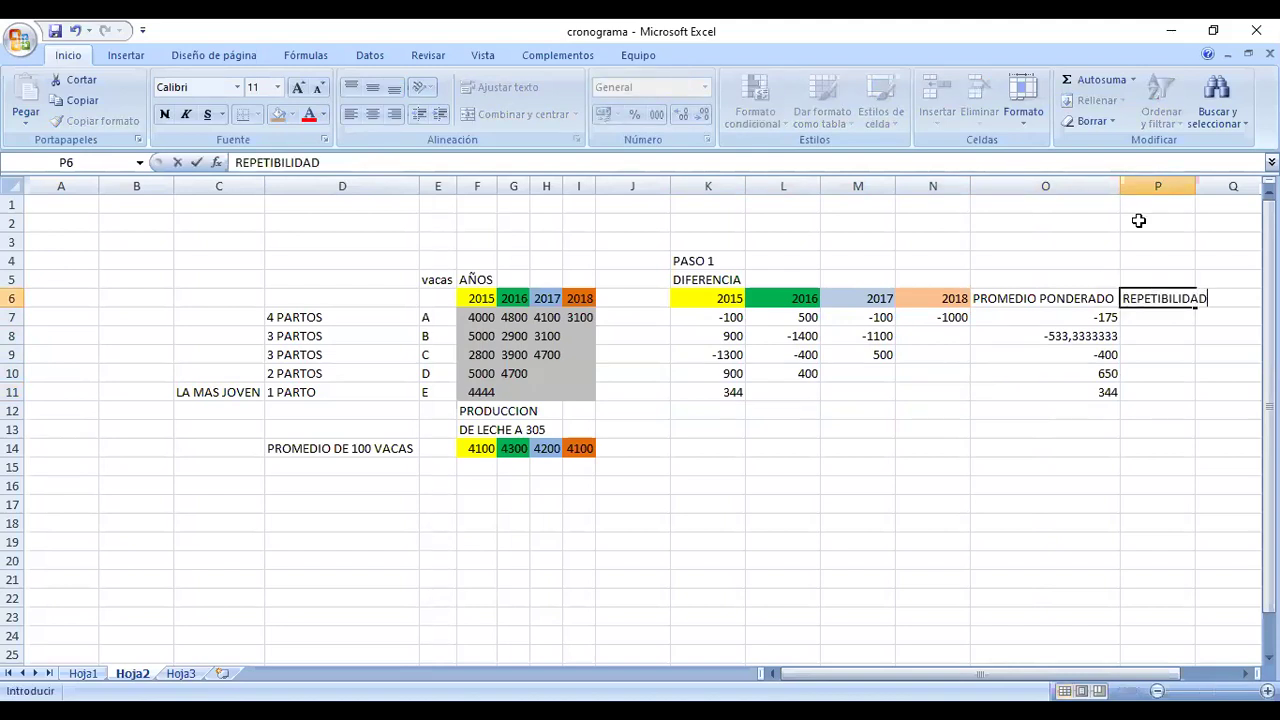
pyautogui.press('Return')
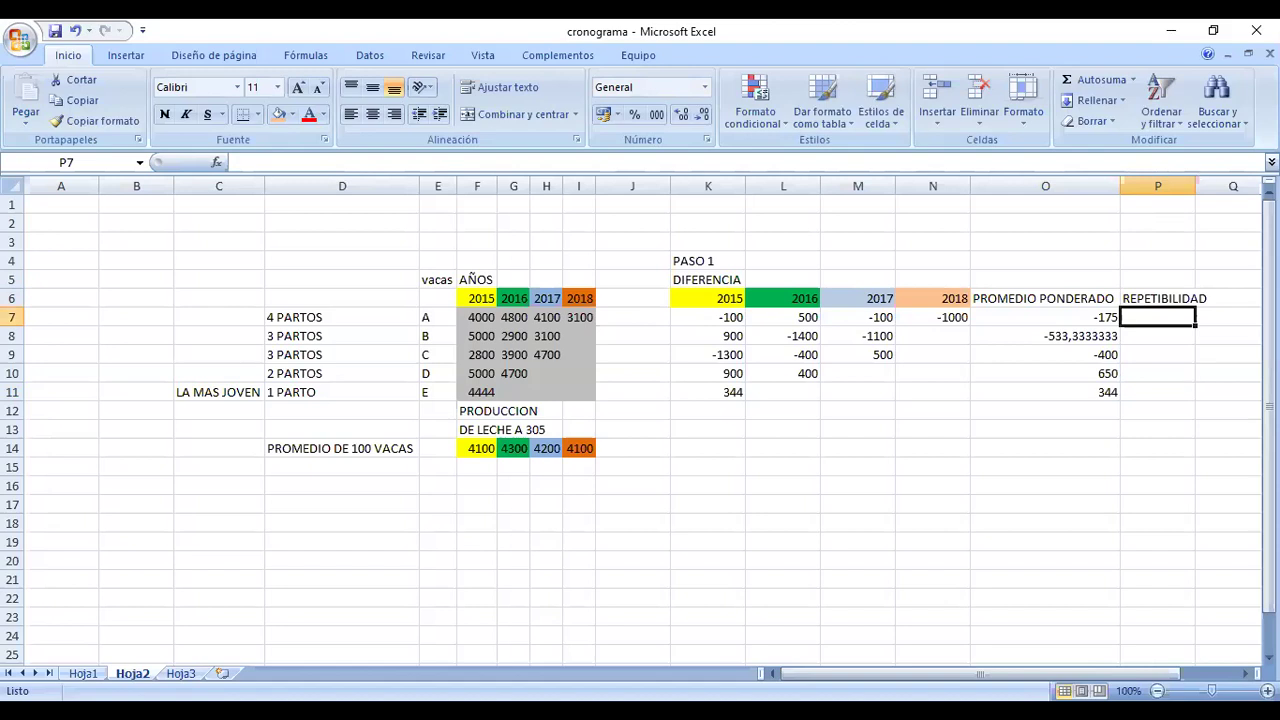
pyautogui.hscroll(1, 1040, 416)
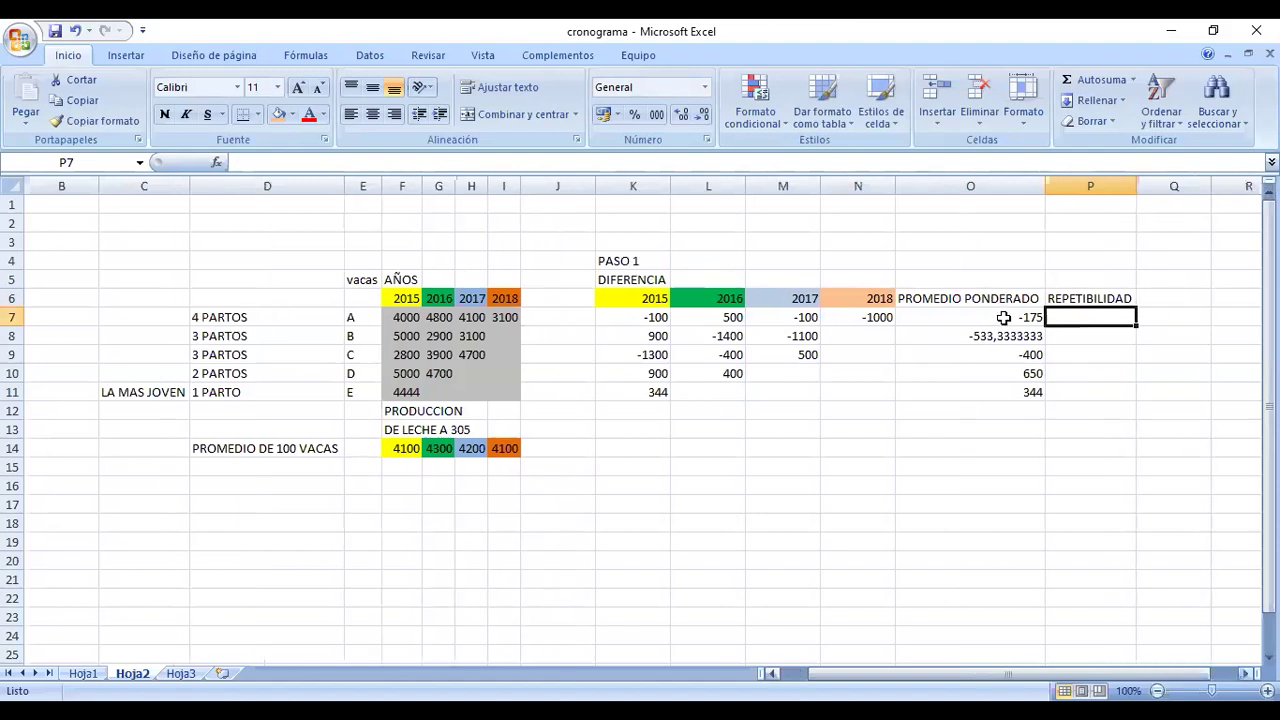
pyautogui.hscroll(1, 1003, 317)
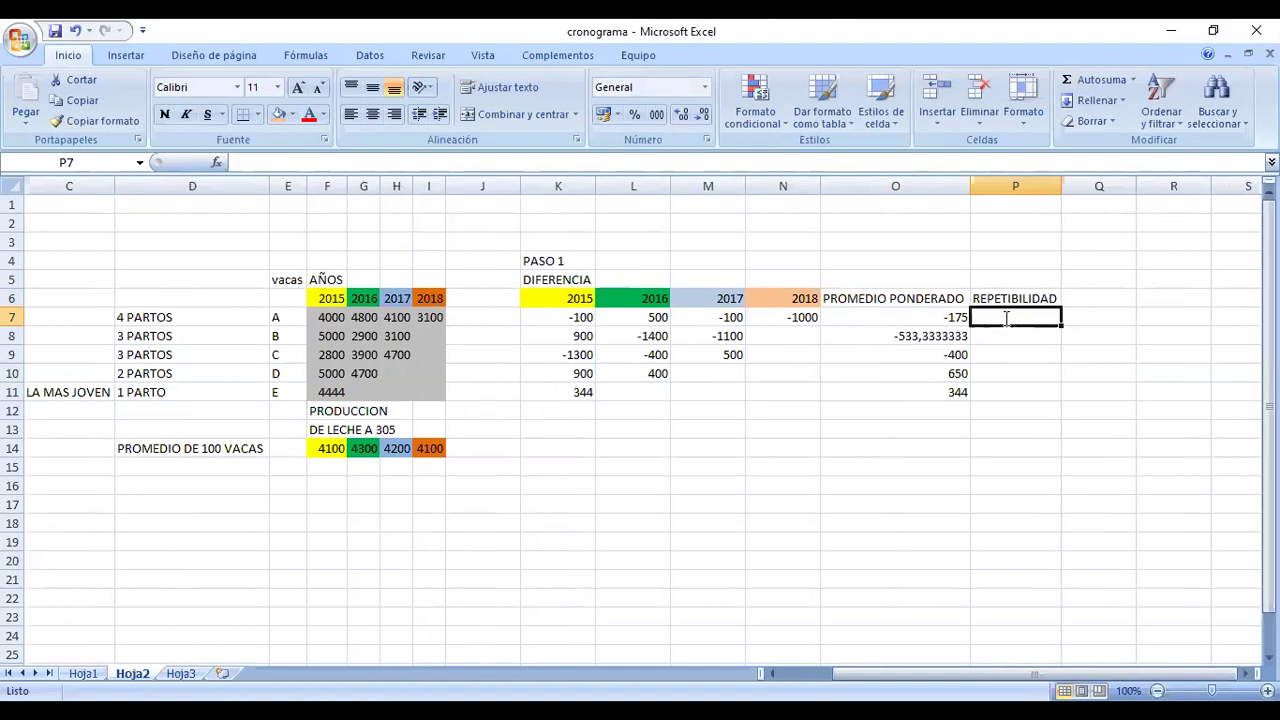
# Enter the repeatability values 0,80, 0,75, 0,75, 0,67 and 0,5 for cows A to E in P7:P11.
pyautogui.write('0,80')
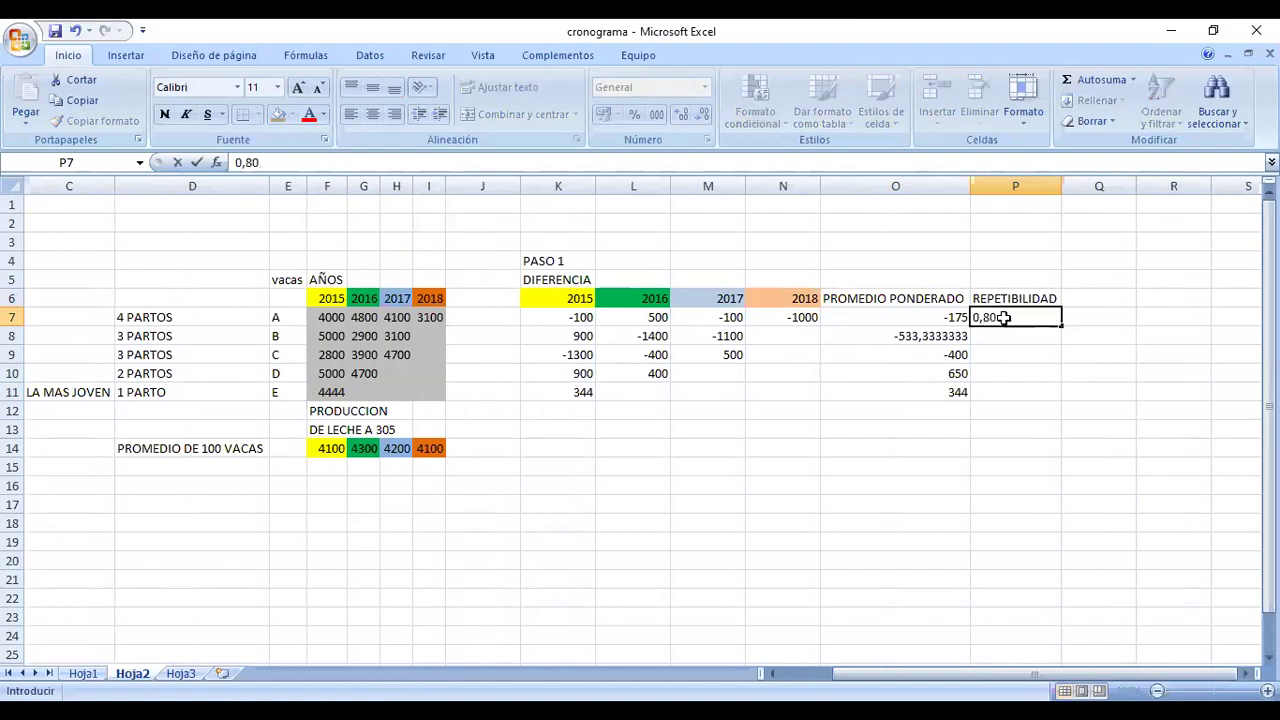
pyautogui.press('Return')
pyautogui.write('0,75')
pyautogui.press('Return')
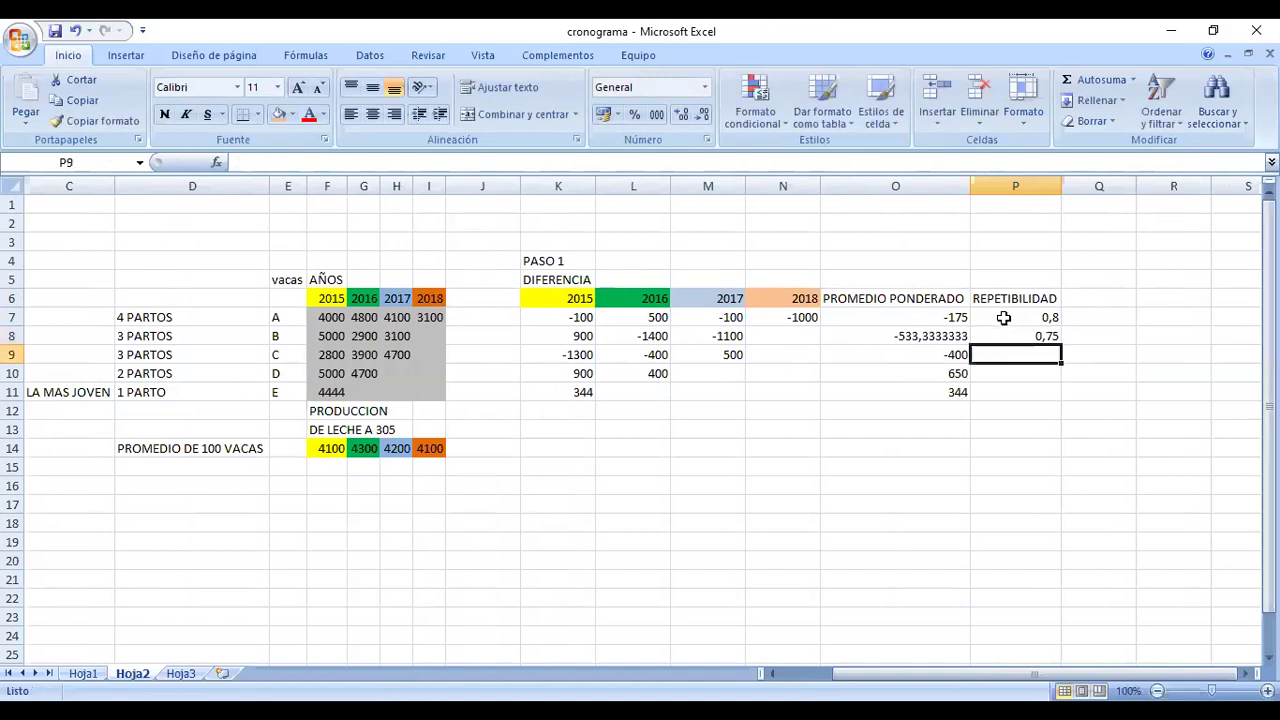
pyautogui.write('0,75')
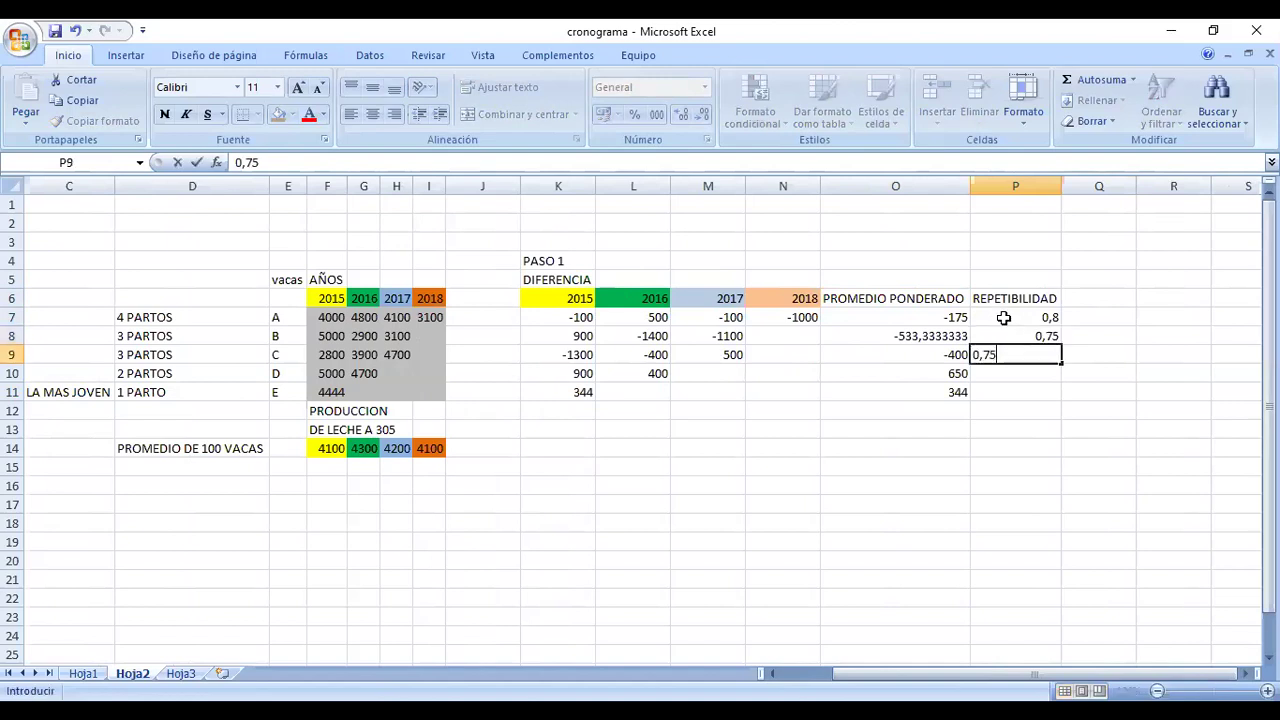
pyautogui.press('Return')
pyautogui.write('0,67')
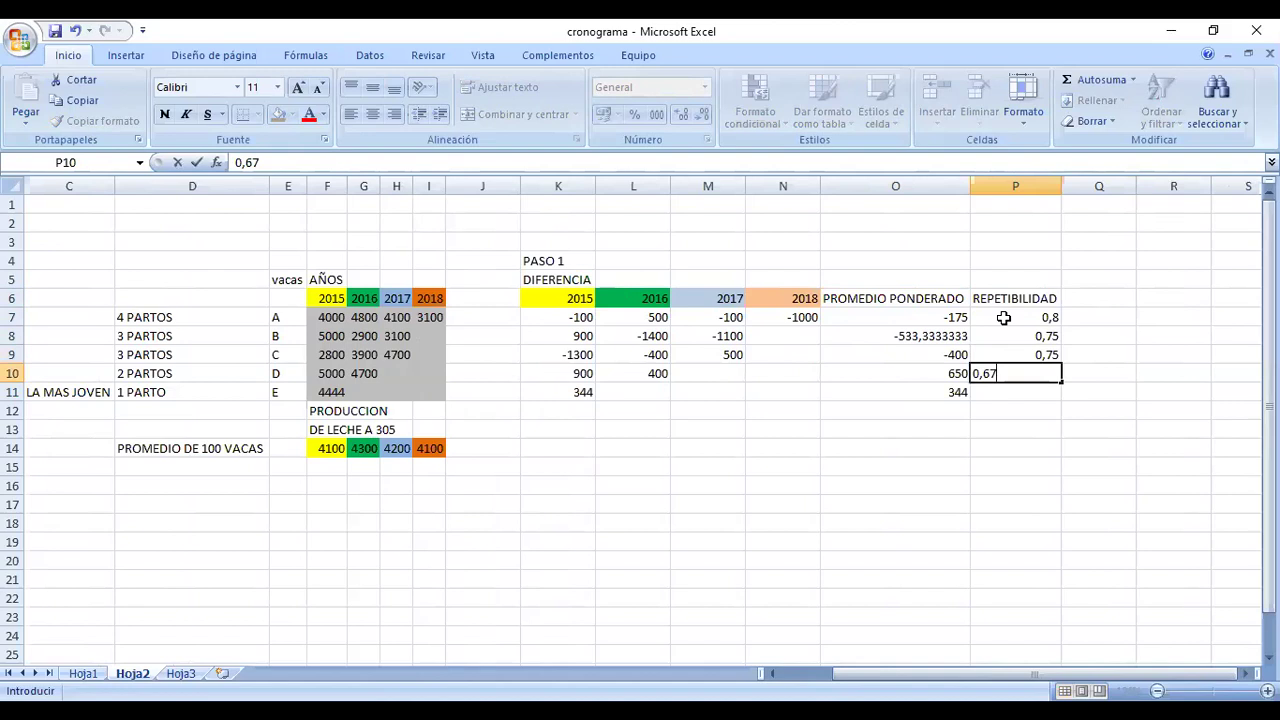
pyautogui.press('Return')
pyautogui.write('0')
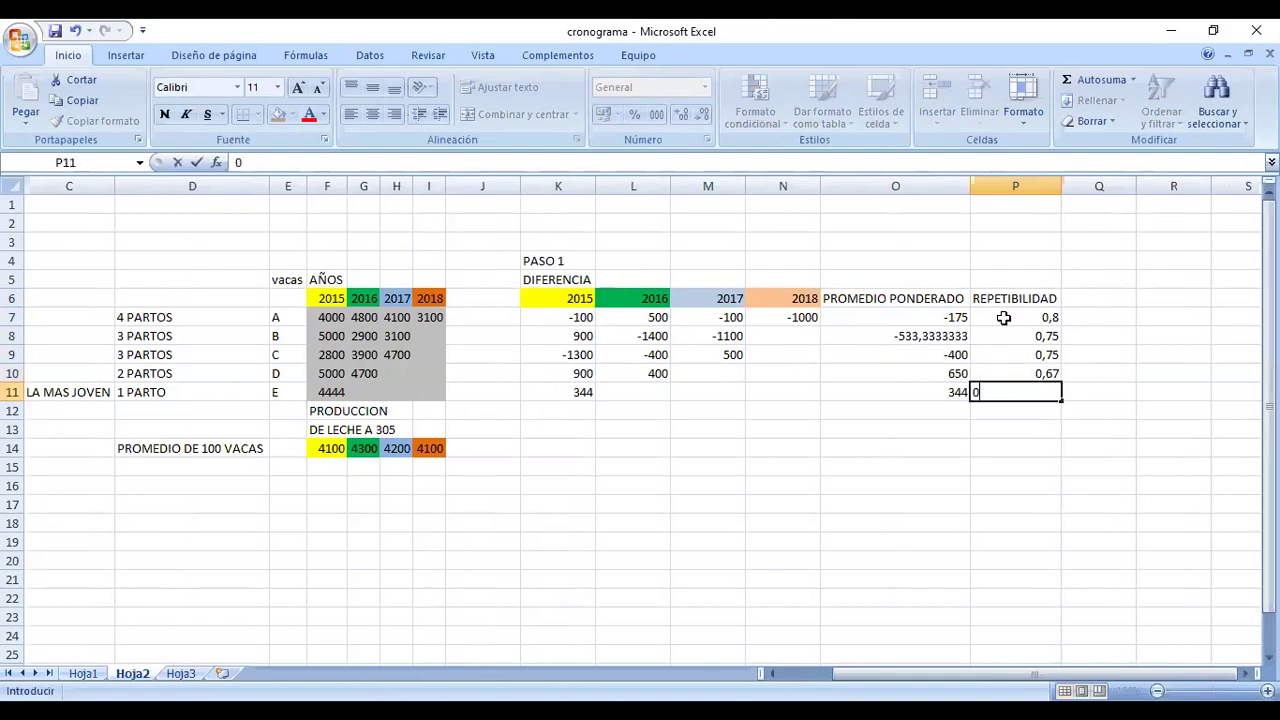
pyautogui.write(',5')
pyautogui.press('Return')
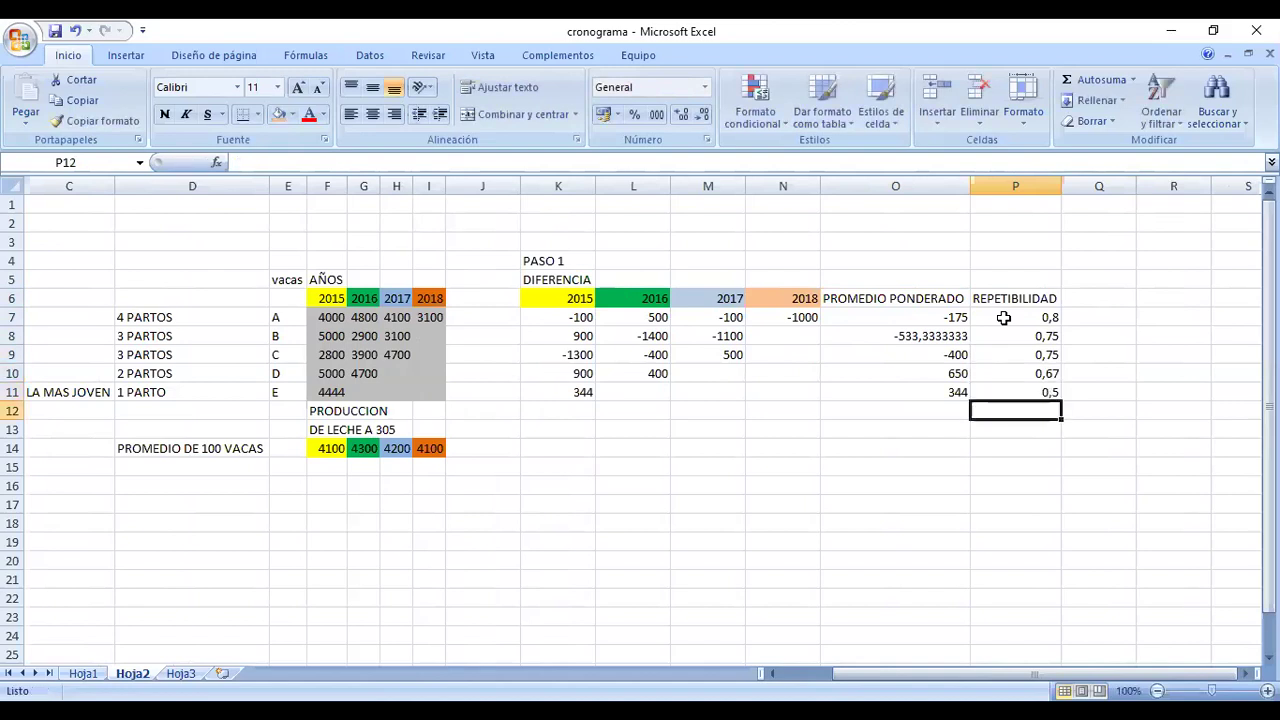
# Enter the header crpc in Q6 and fill Q7:Q11 with each cow's weighted average times its repeatability, starting from =(O7*P7).
pyautogui.click(1081, 294)
pyautogui.write('crpc')
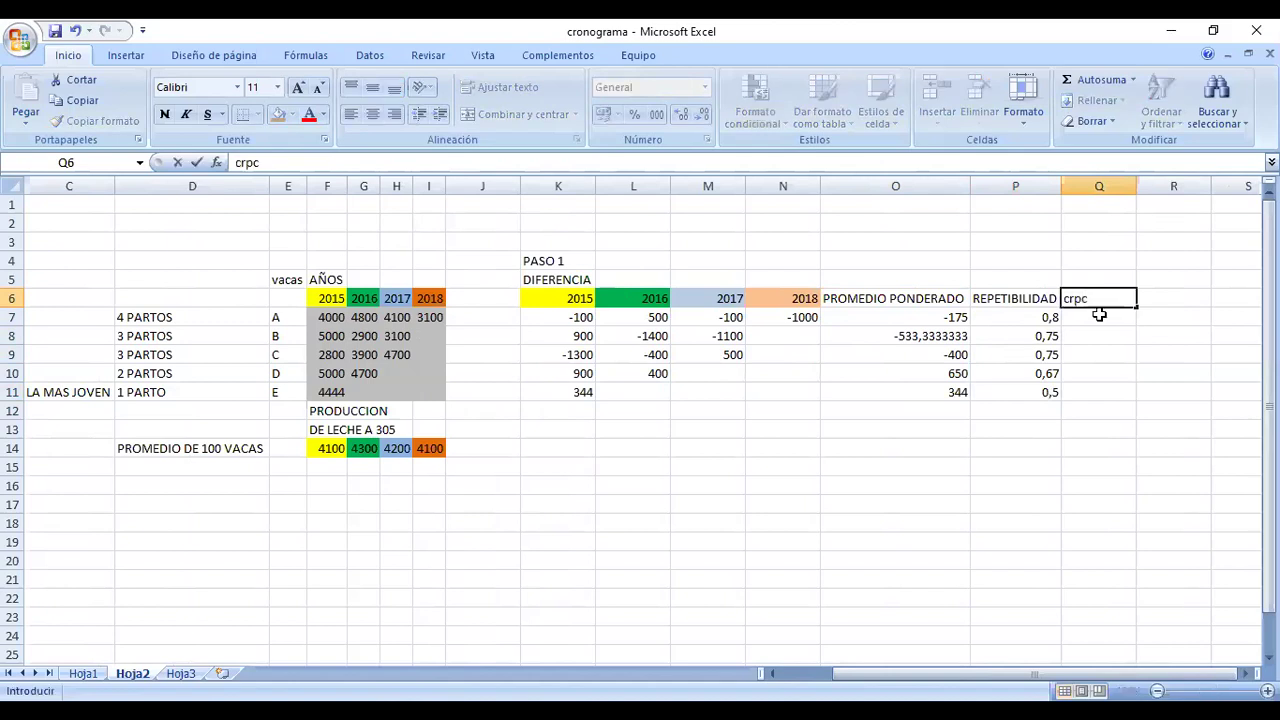
pyautogui.click(1099, 314)
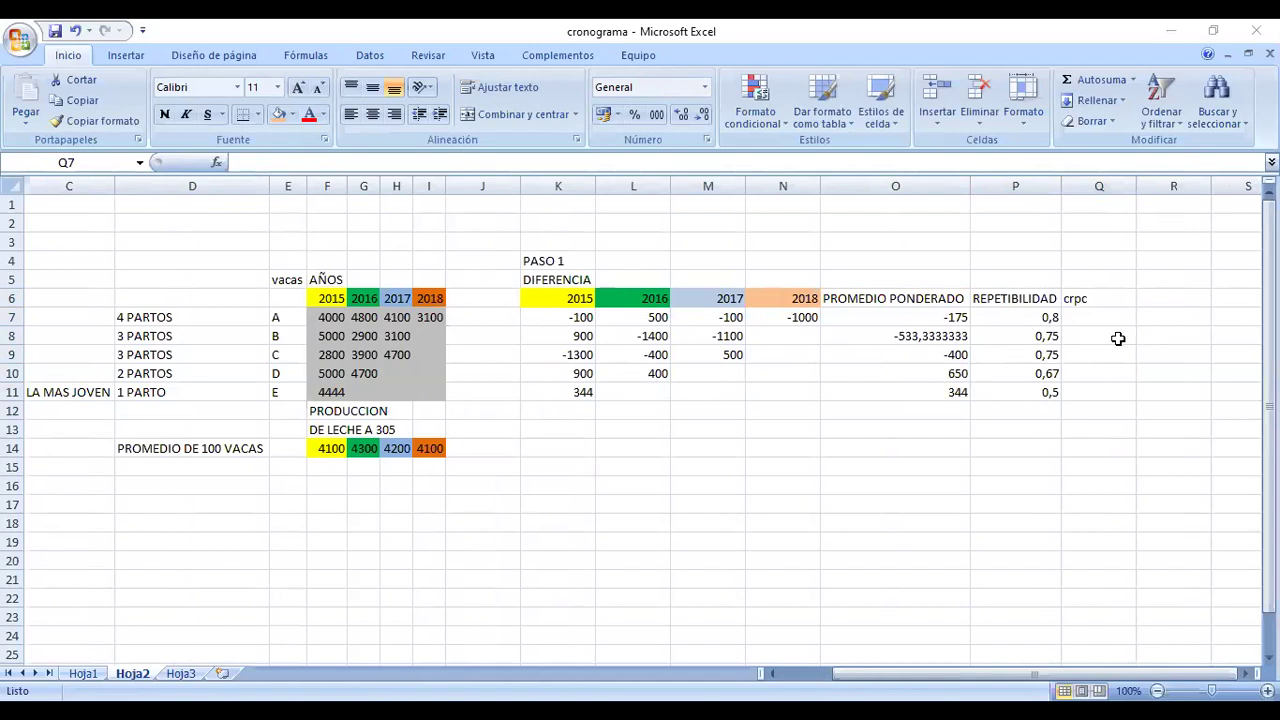
pyautogui.write('=(O7*P7)')
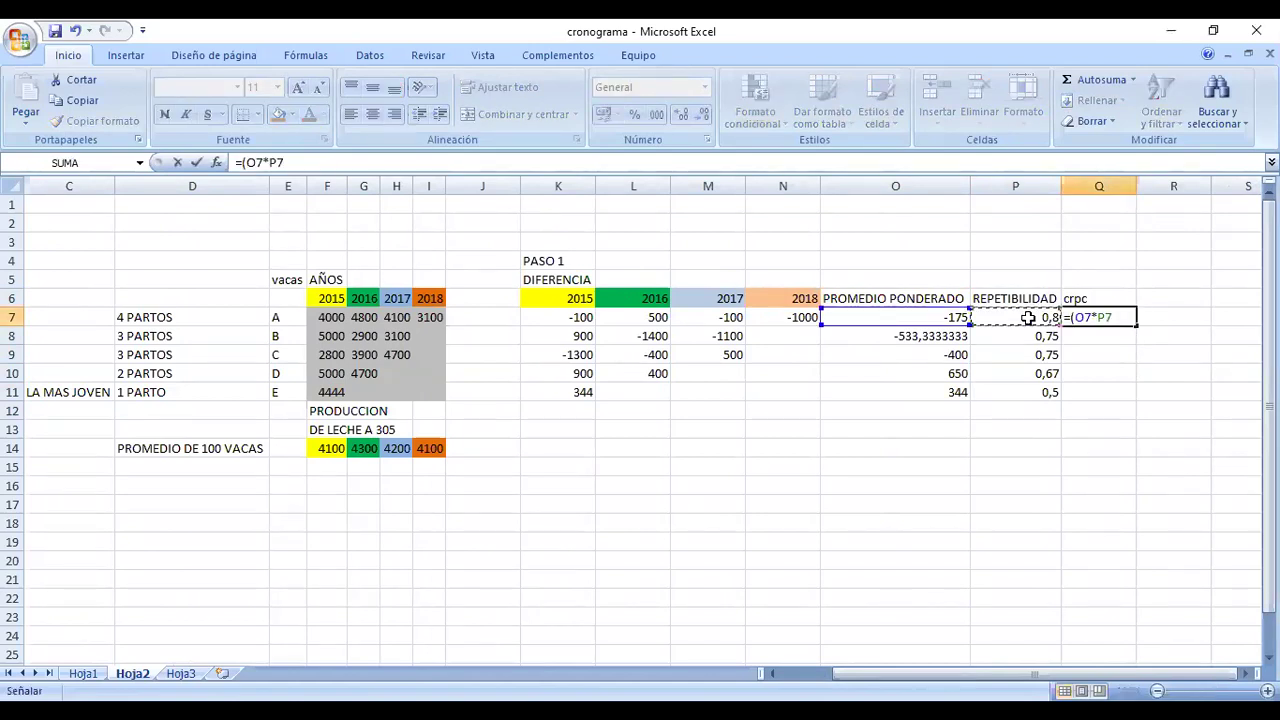
pyautogui.press('Return')
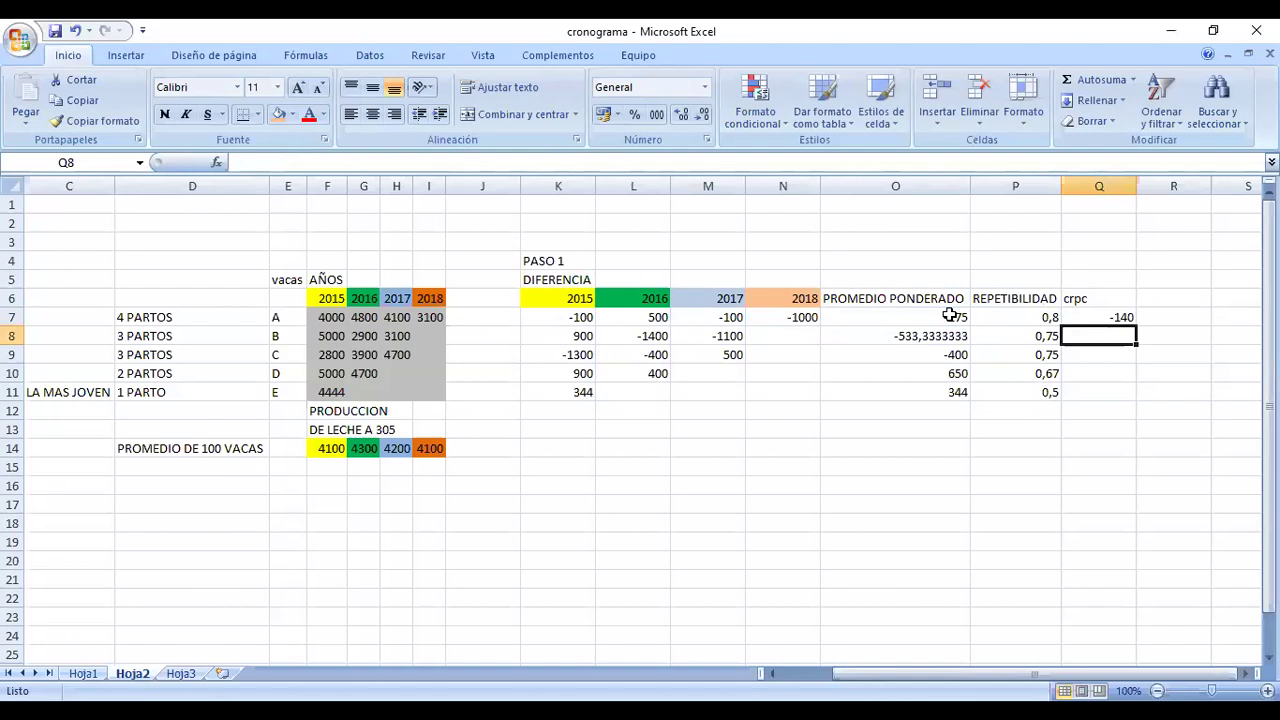
pyautogui.click(1132, 320)
pyautogui.moveTo(1136, 326); pyautogui.dragTo(1000, 359)
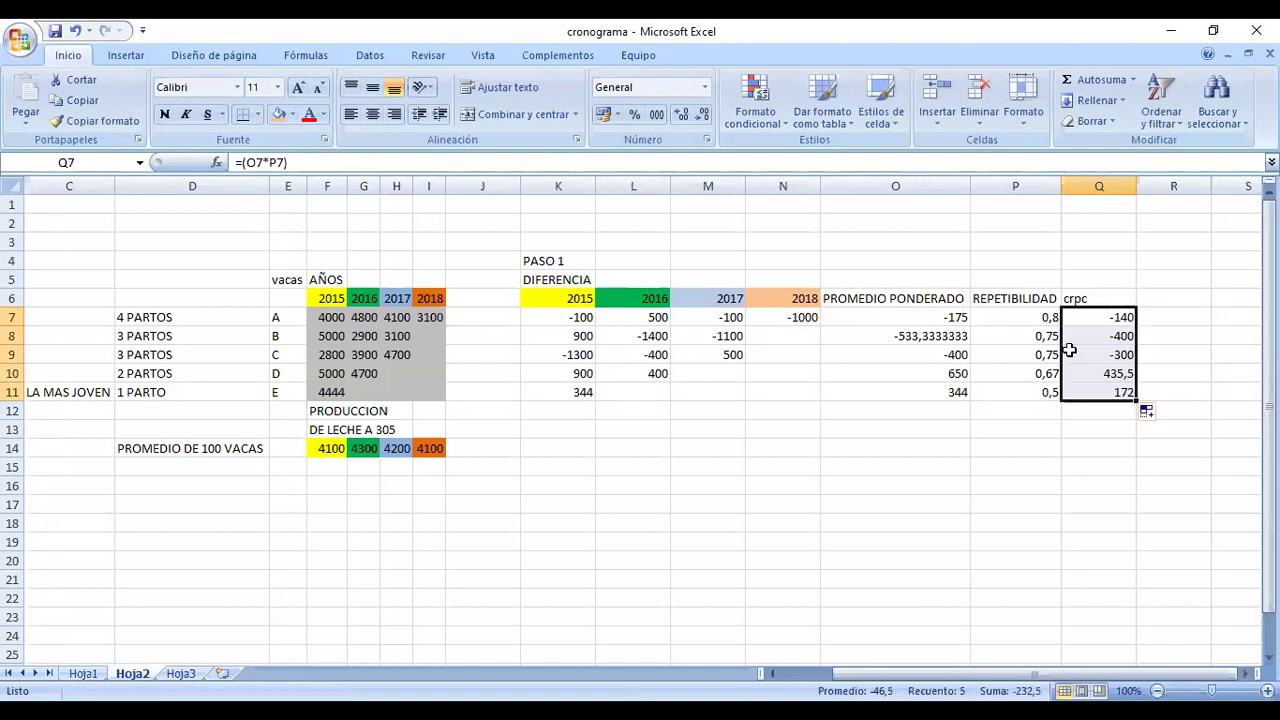
# Fill cow D's crpc cell Q10 with red.
pyautogui.press('Down')
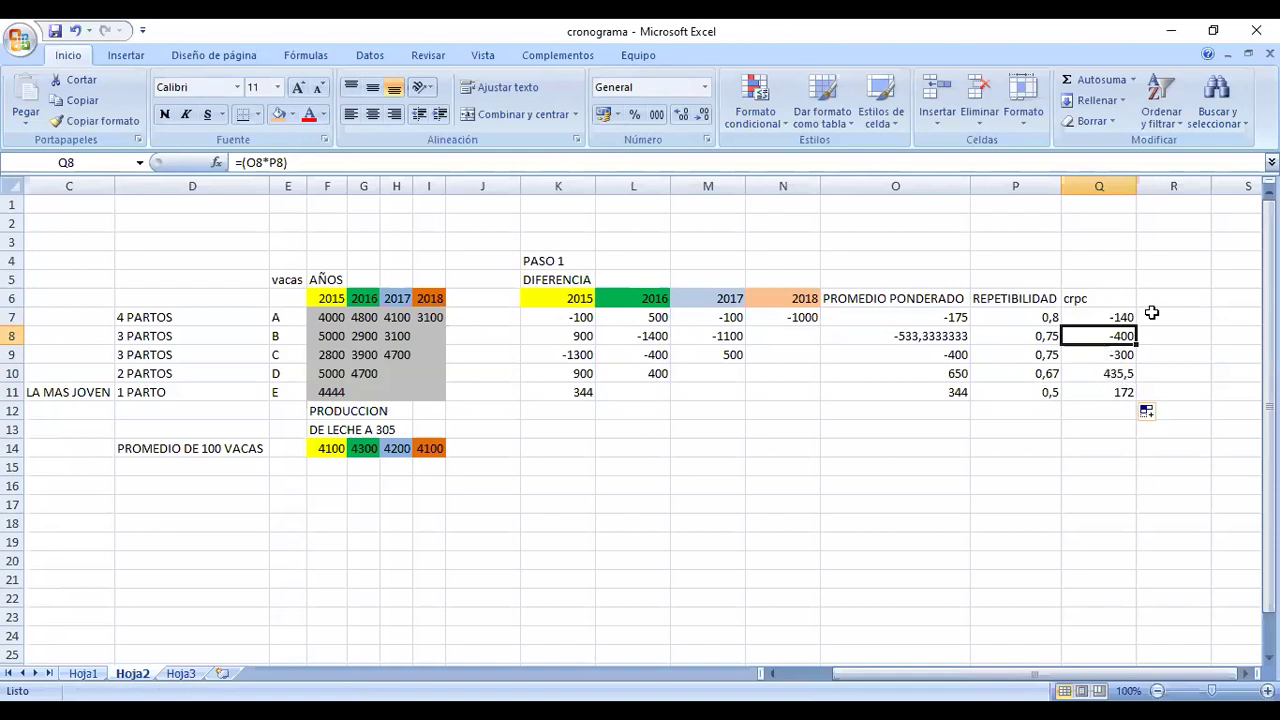
pyautogui.hotkey('ctrl', 'End')
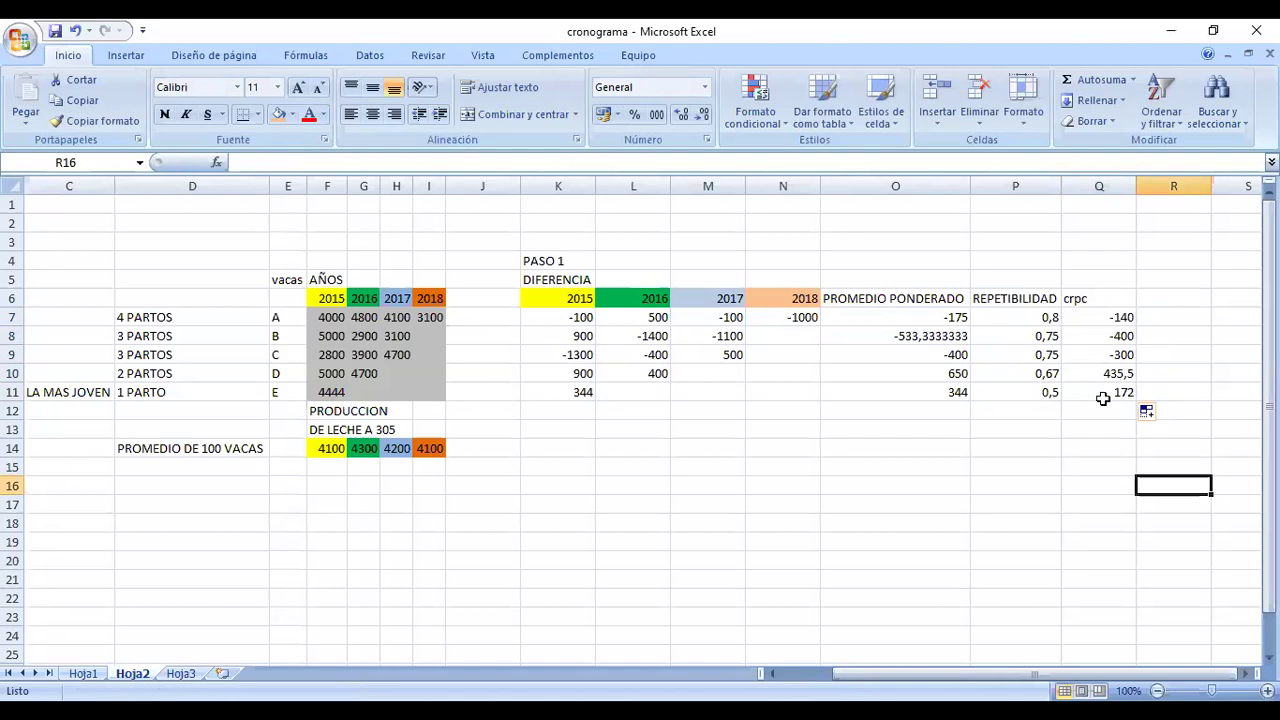
pyautogui.click(1105, 317)
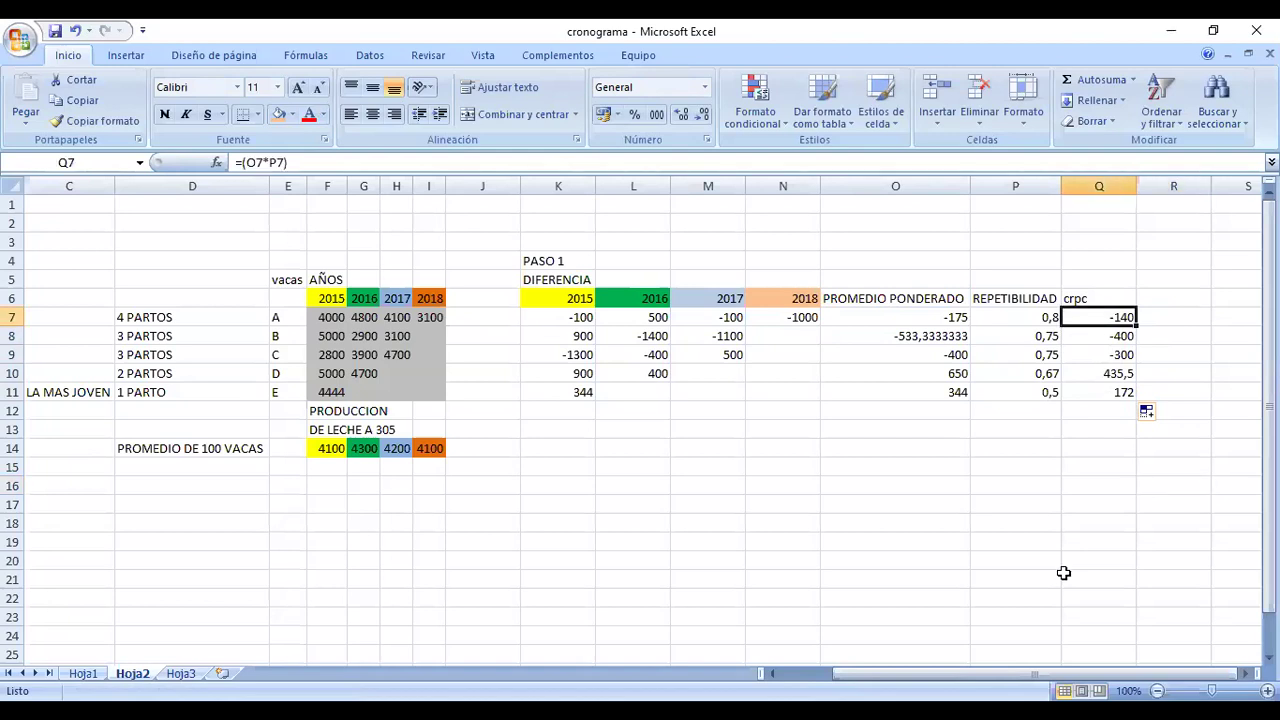
pyautogui.hotkey('ctrl', 'shift', 'Down')
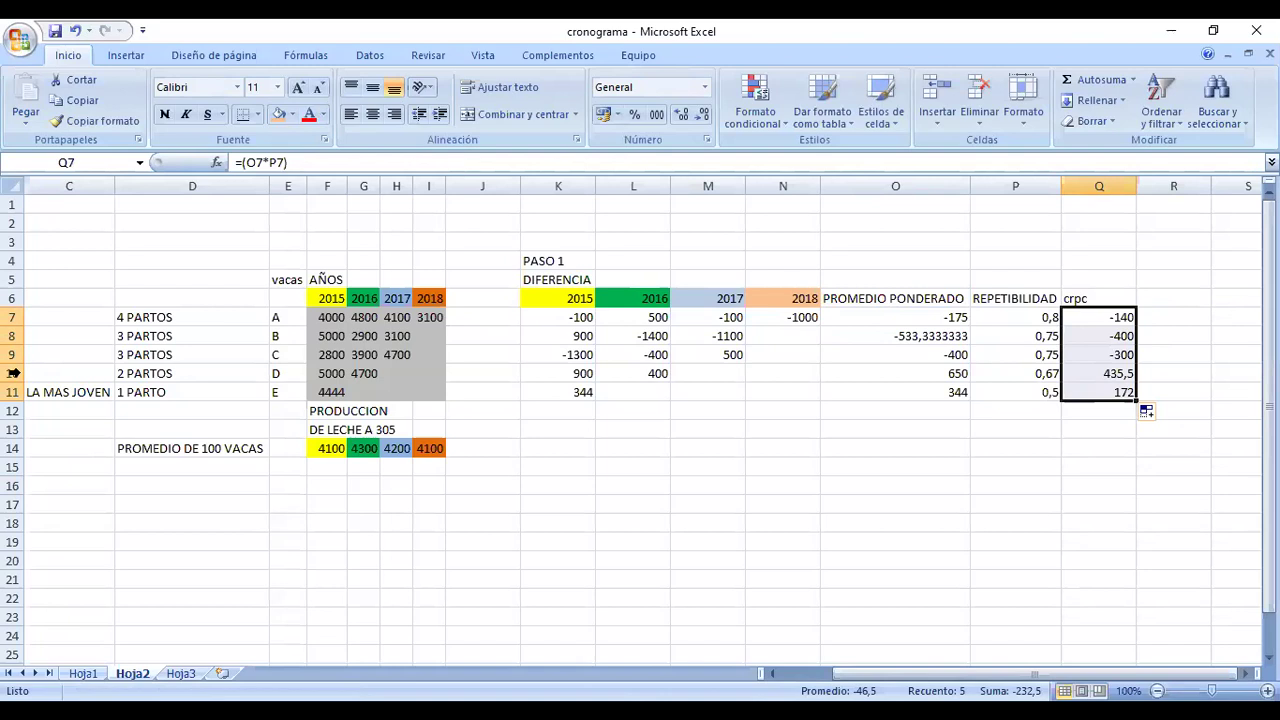
pyautogui.hotkey('shift', 'space')
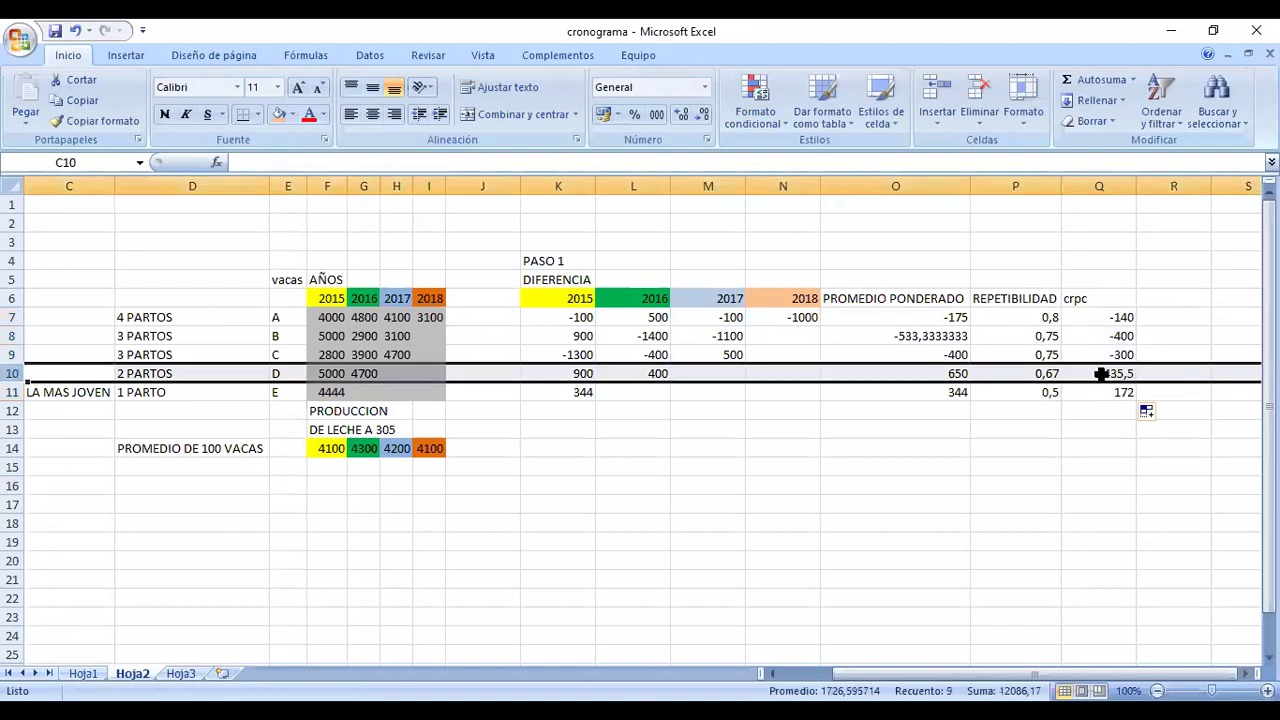
pyautogui.click(1100, 373)
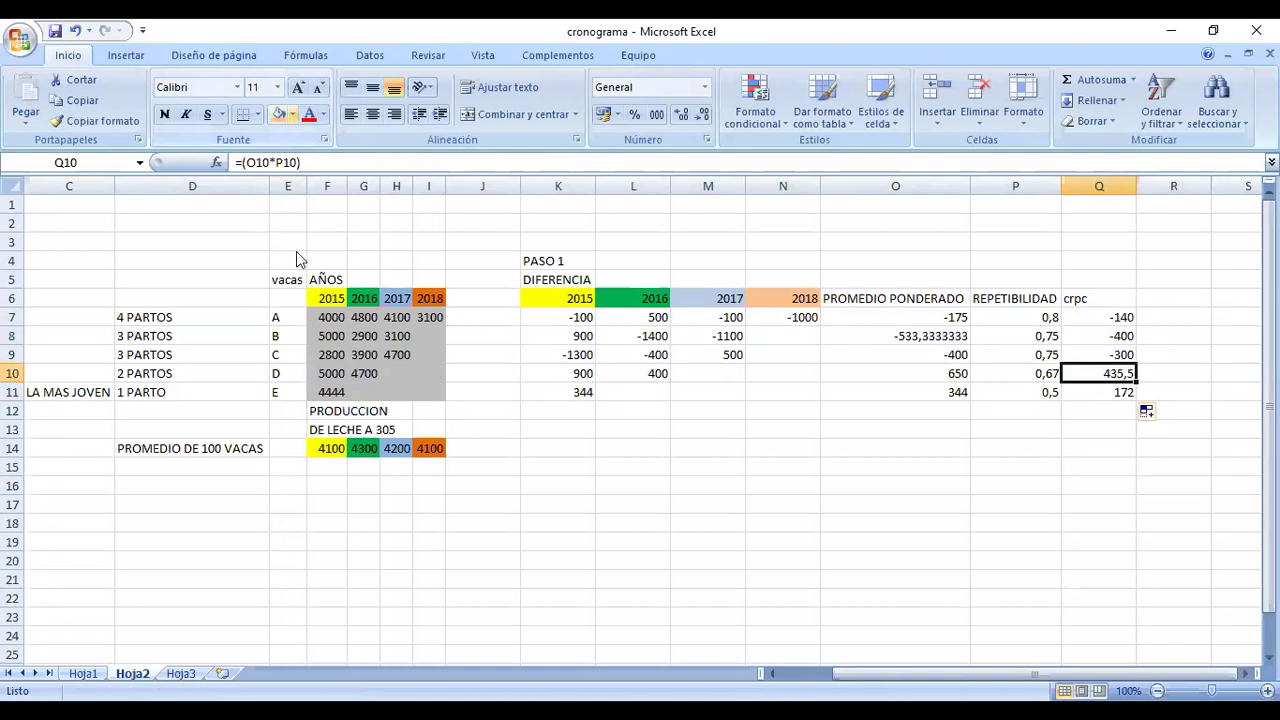
pyautogui.click(292, 115)
pyautogui.click(1170, 377)
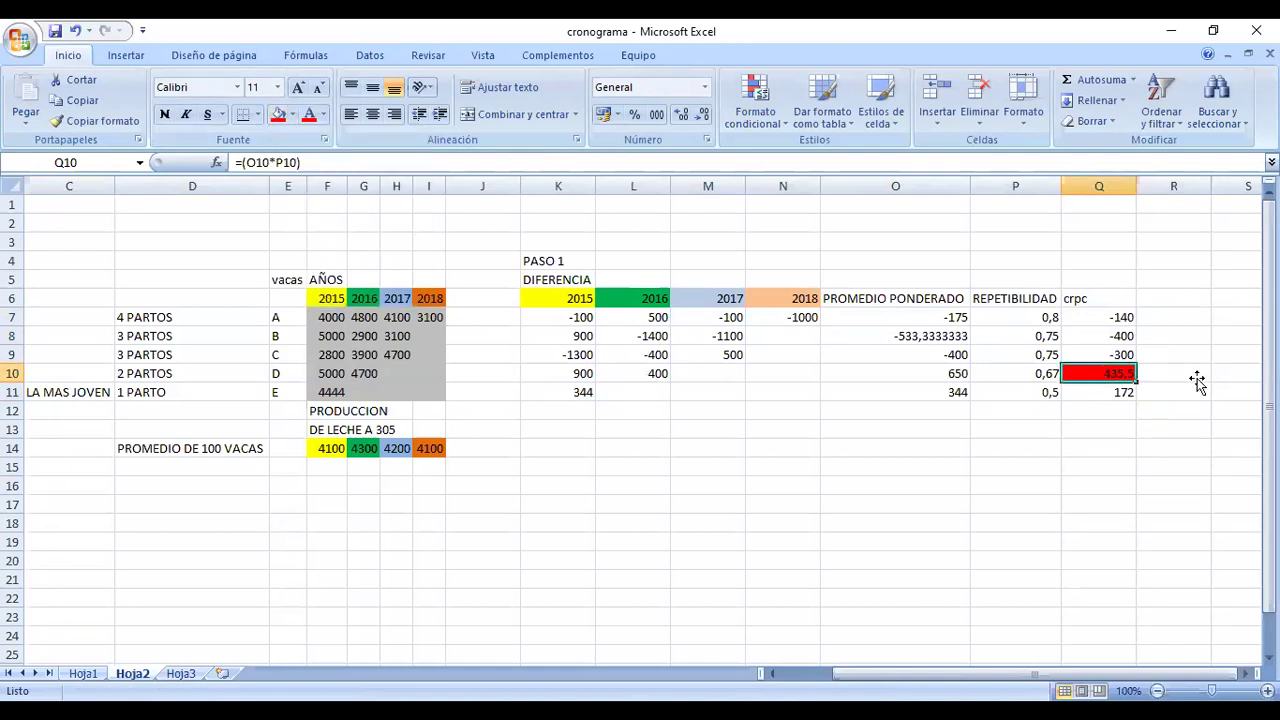
# Label cow D as NUMERO 1 in R10 and fit the width of column R to its content.
pyautogui.click(1198, 381)
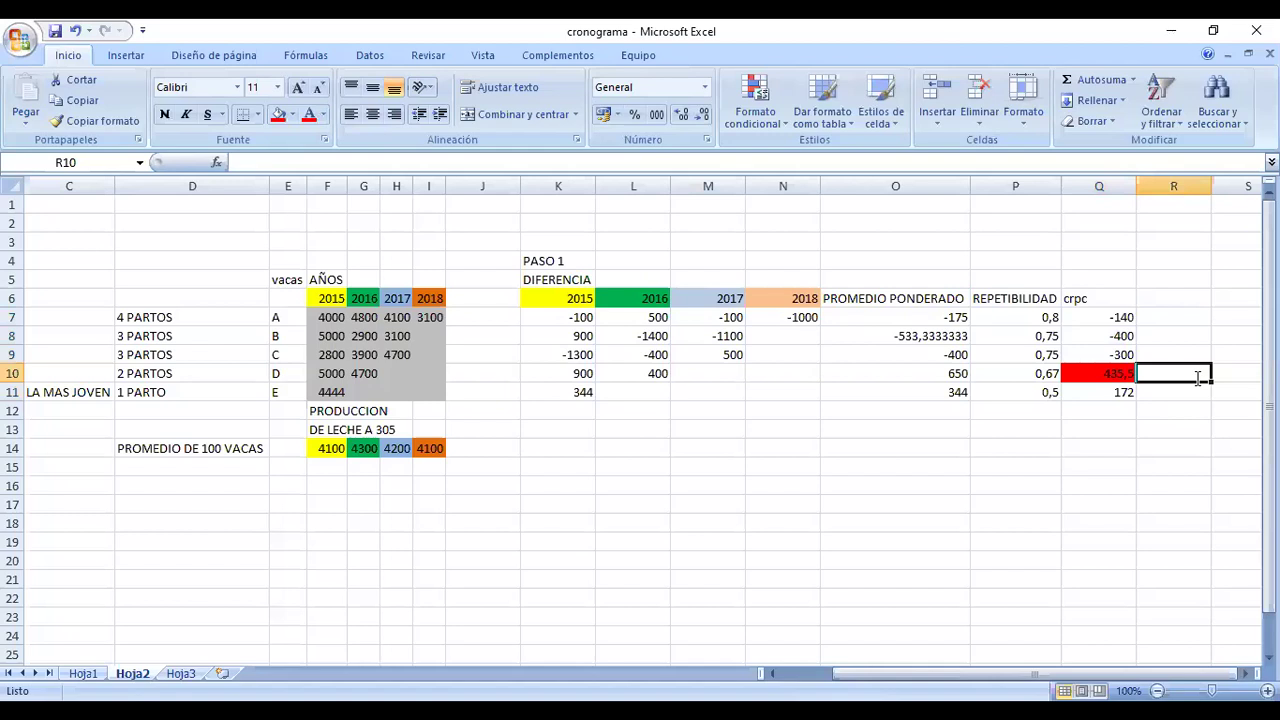
pyautogui.write('NUMERO 1')
pyautogui.press('Return')
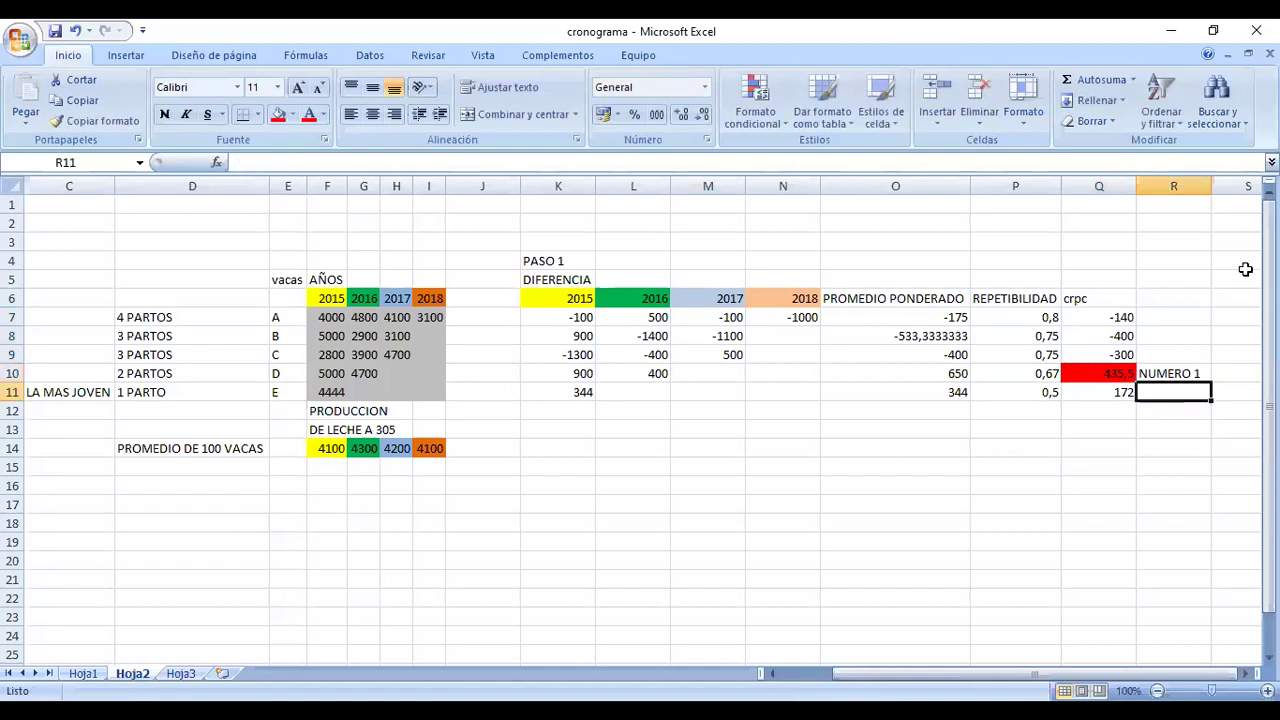
pyautogui.hotkey('alt', 'o')
pyautogui.press('c')
pyautogui.press('a')
pyautogui.press('Down')
pyautogui.press('Down')
pyautogui.press('Down')
# Label cow E as NUMERO 2 in R11 and cow A as NUMERO 3 in R7.
pyautogui.click(1179, 391)
pyautogui.write('NUMER')
pyautogui.press('BackSpace')
pyautogui.press('BackSpace')
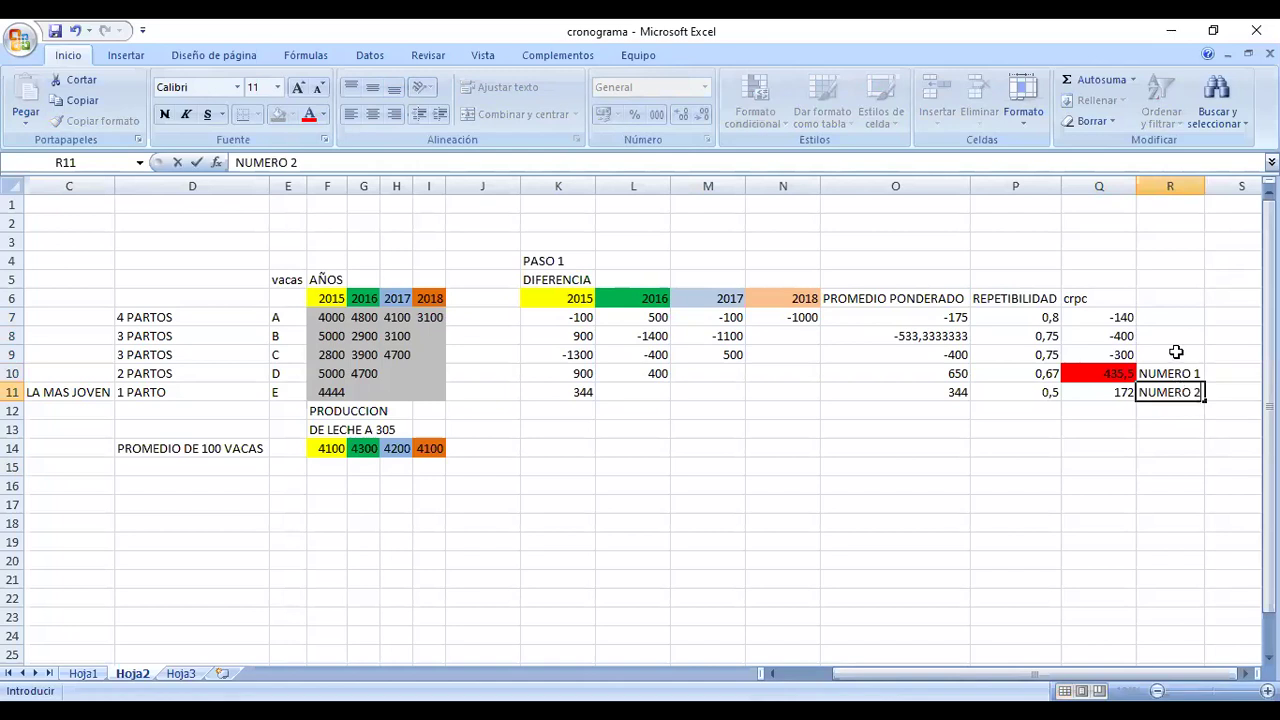
pyautogui.press('Return')
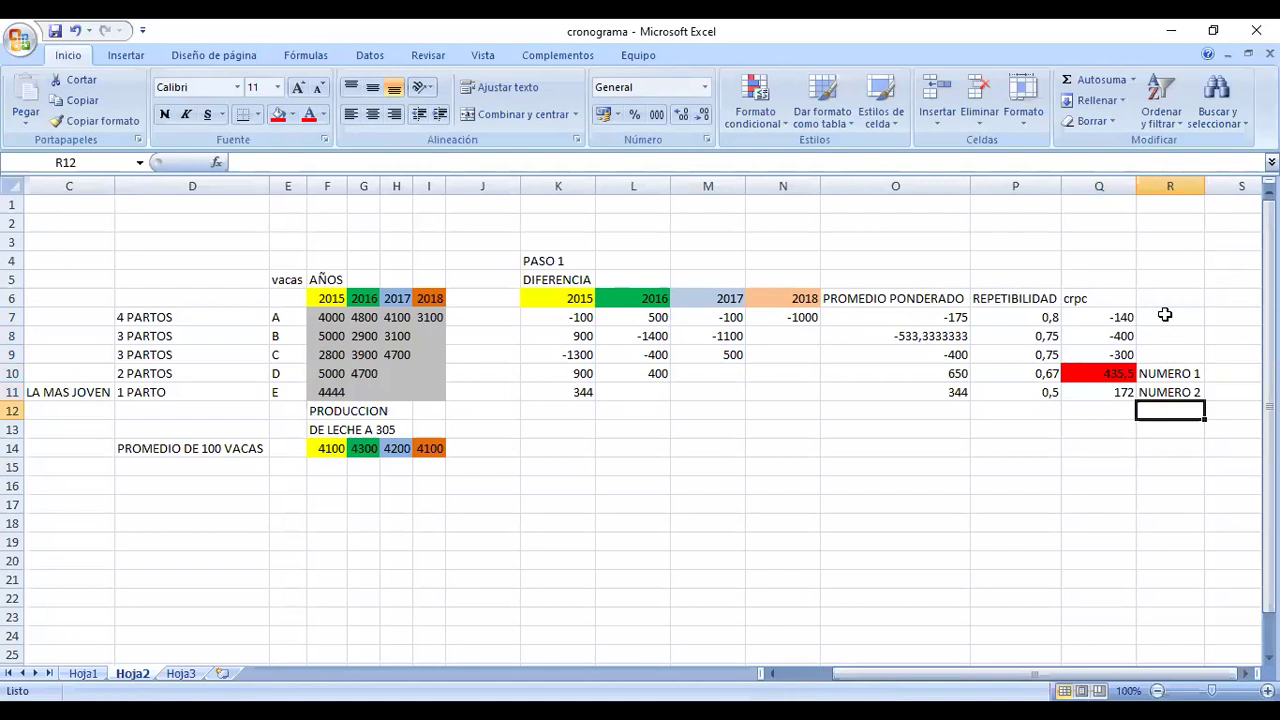
pyautogui.click(1165, 316)
pyautogui.write('NUMERO 3')
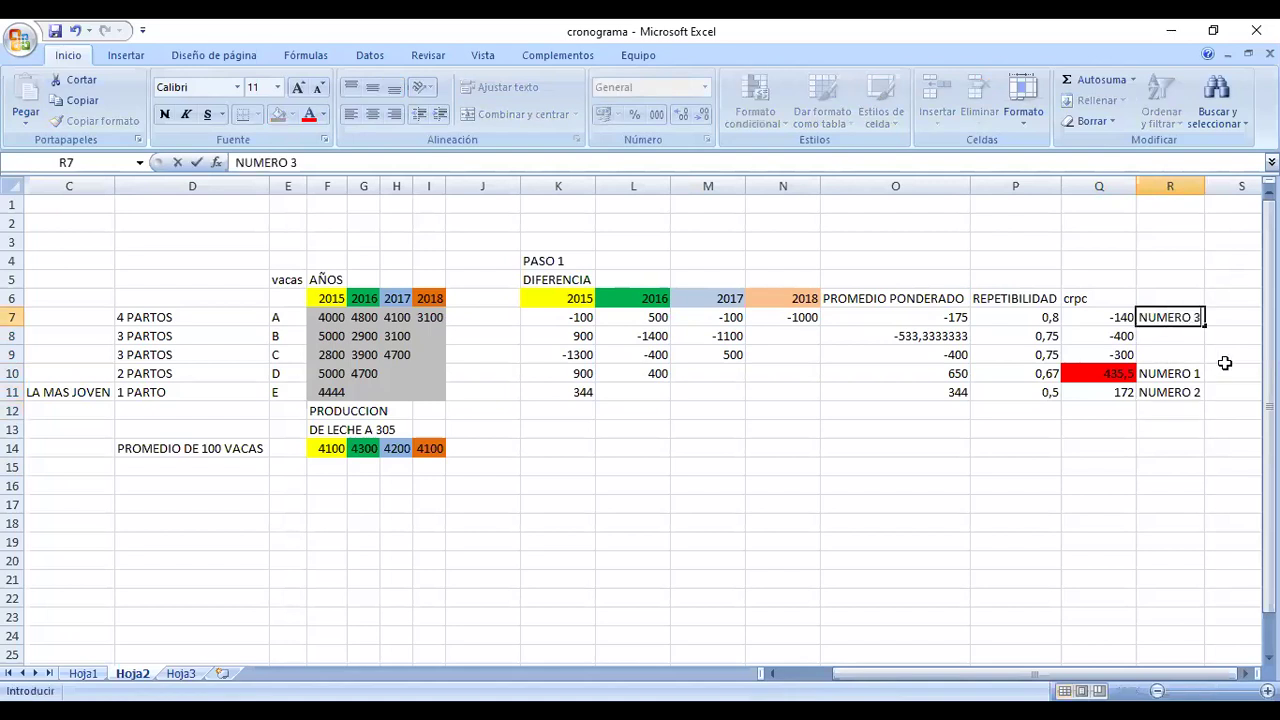
pyautogui.press('Return')
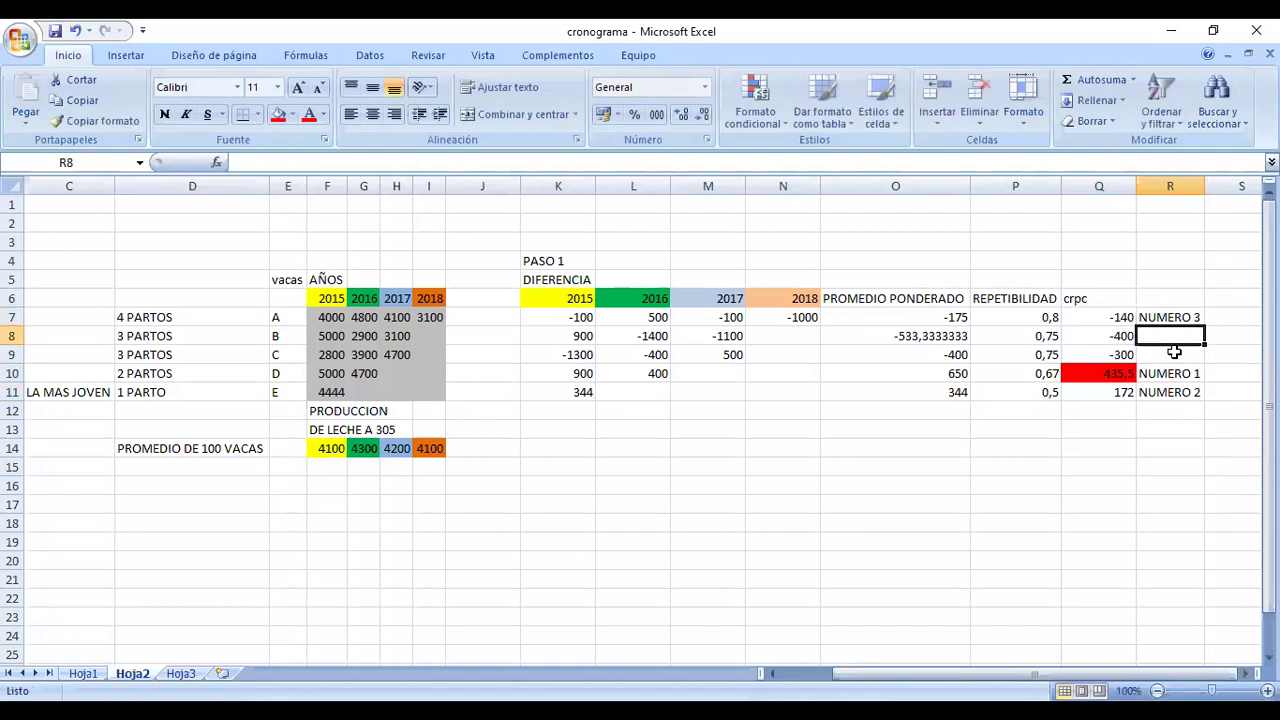
# Label cow C as NUMERO 4 in R9 and cow B as NUMERO 5 in R8.
pyautogui.click(1173, 352)
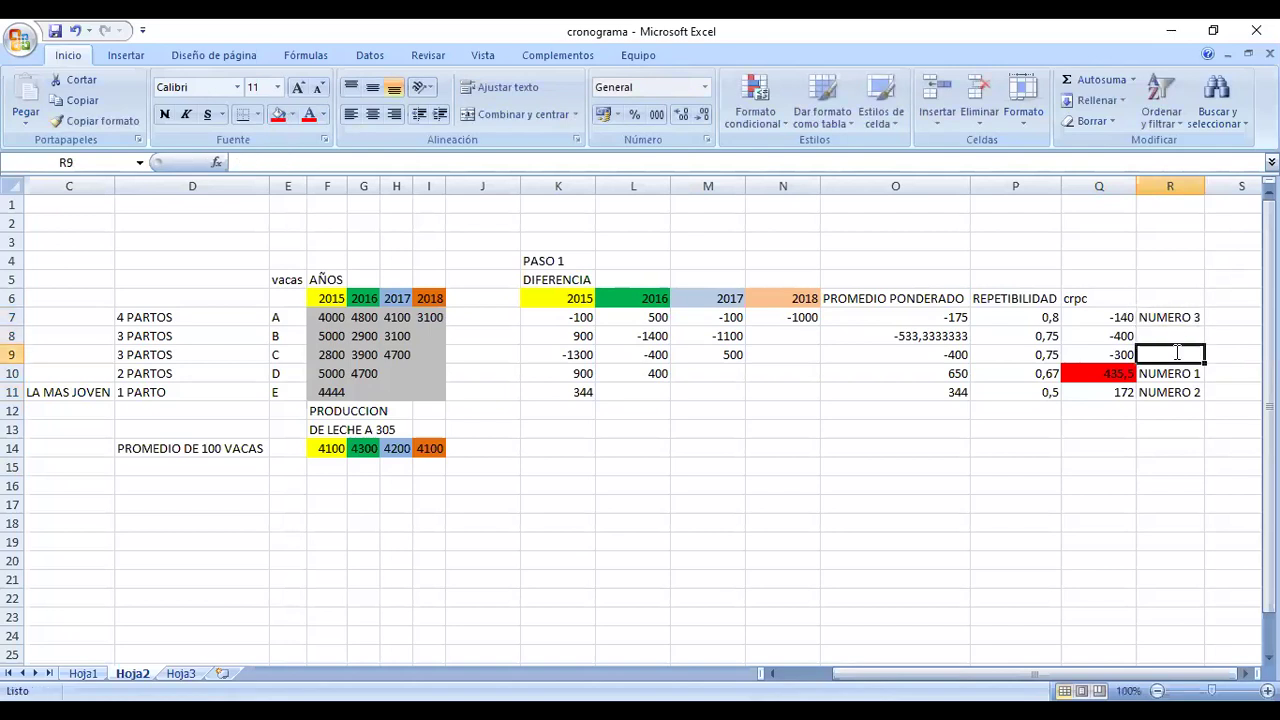
pyautogui.write('NUMERO 4')
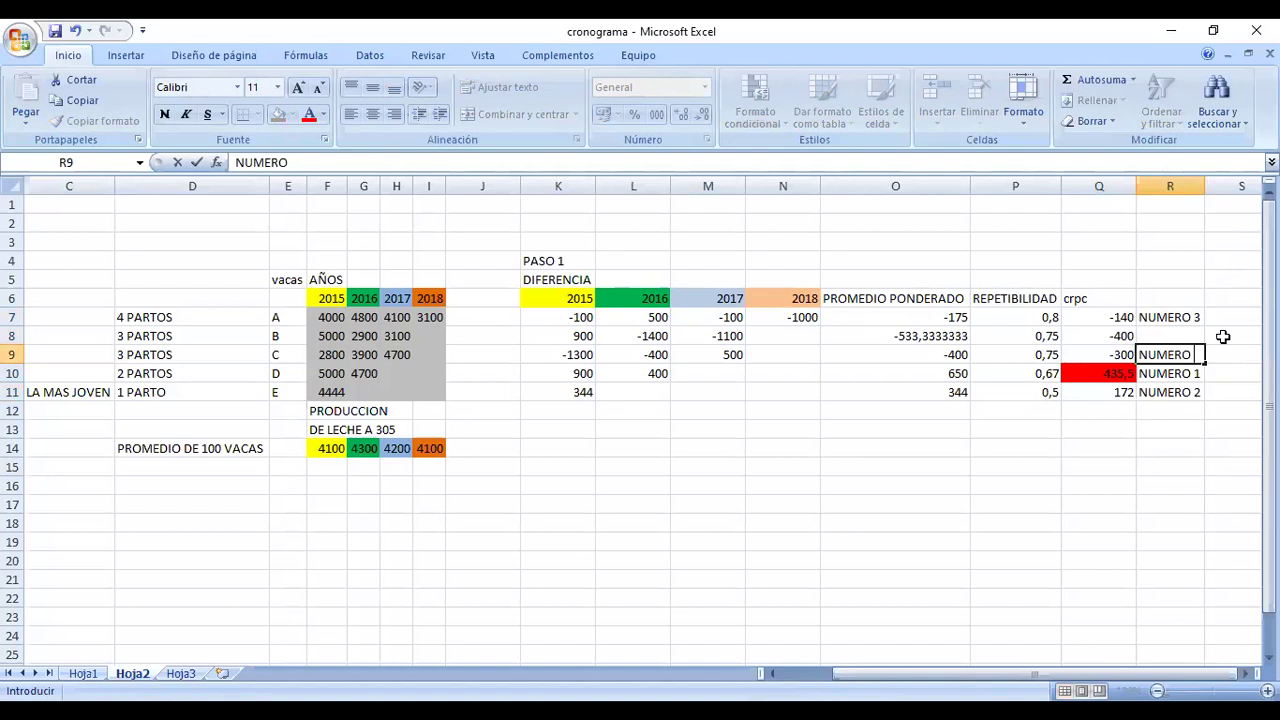
pyautogui.click(1182, 339)
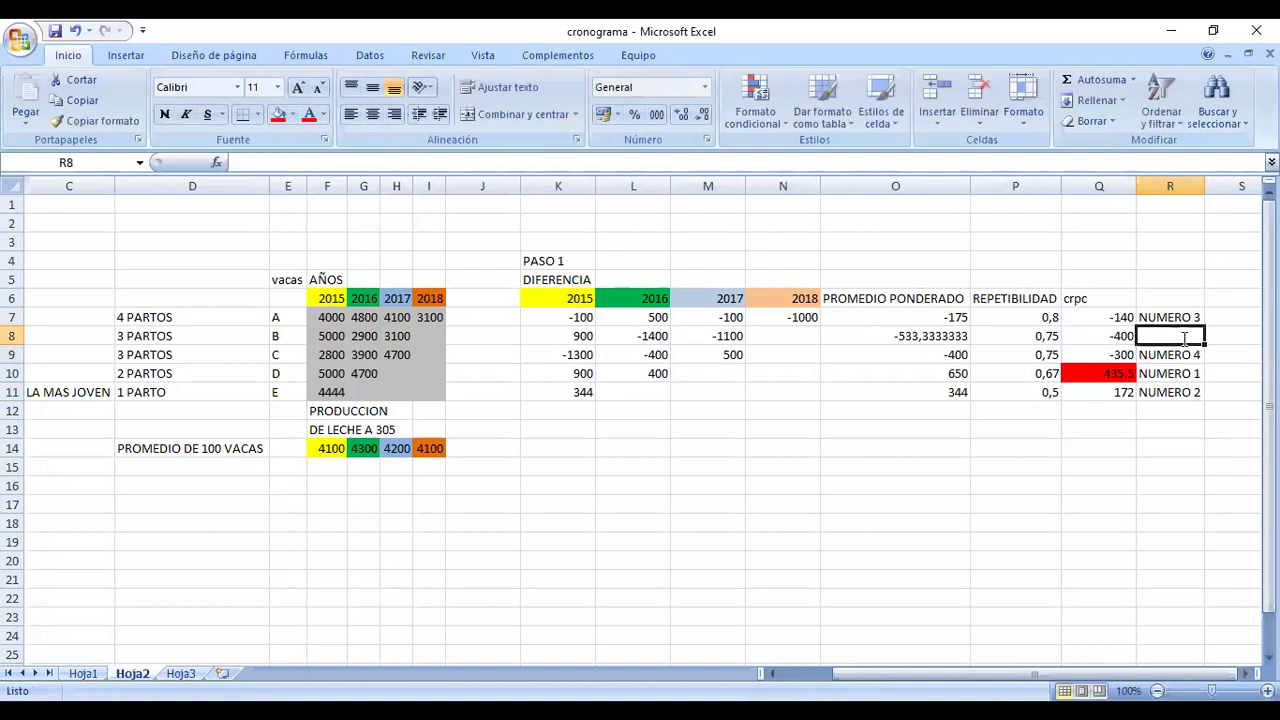
pyautogui.write('NUMERO 5')
pyautogui.press('Return')
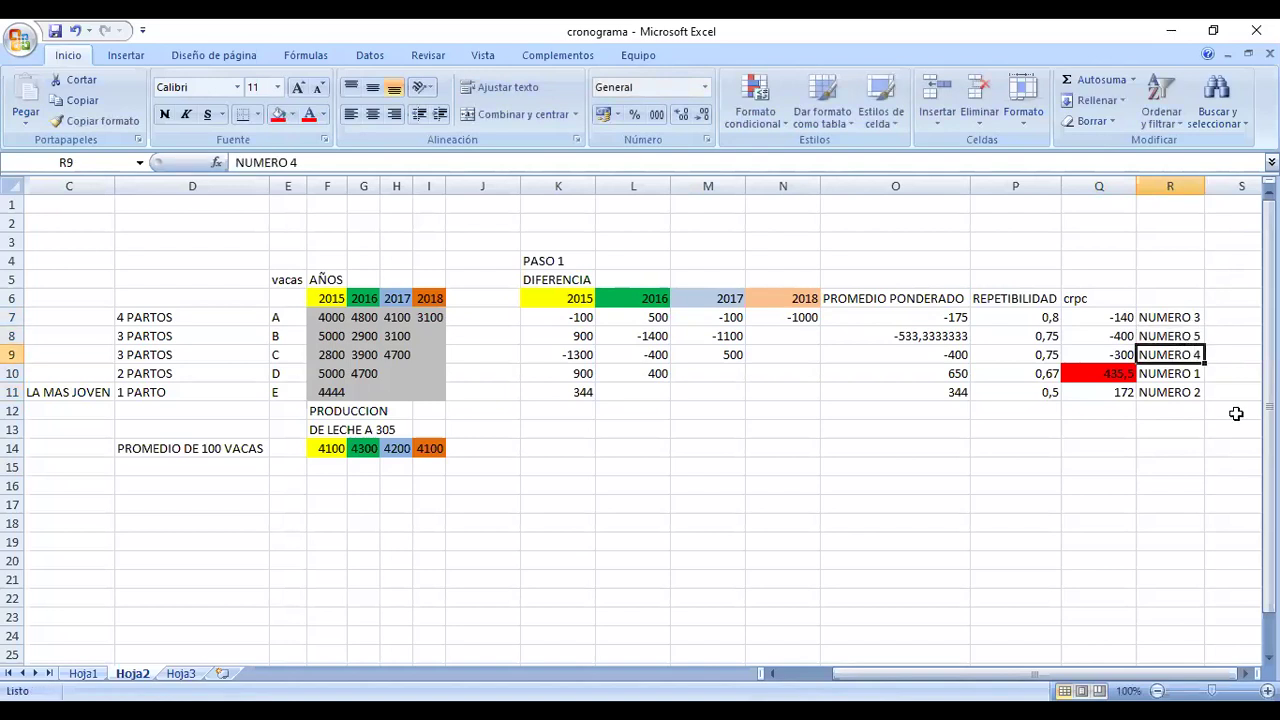
# Review cow A's difference formulas for 2015 to 2017 in K7:M7.
pyautogui.click(578, 316)
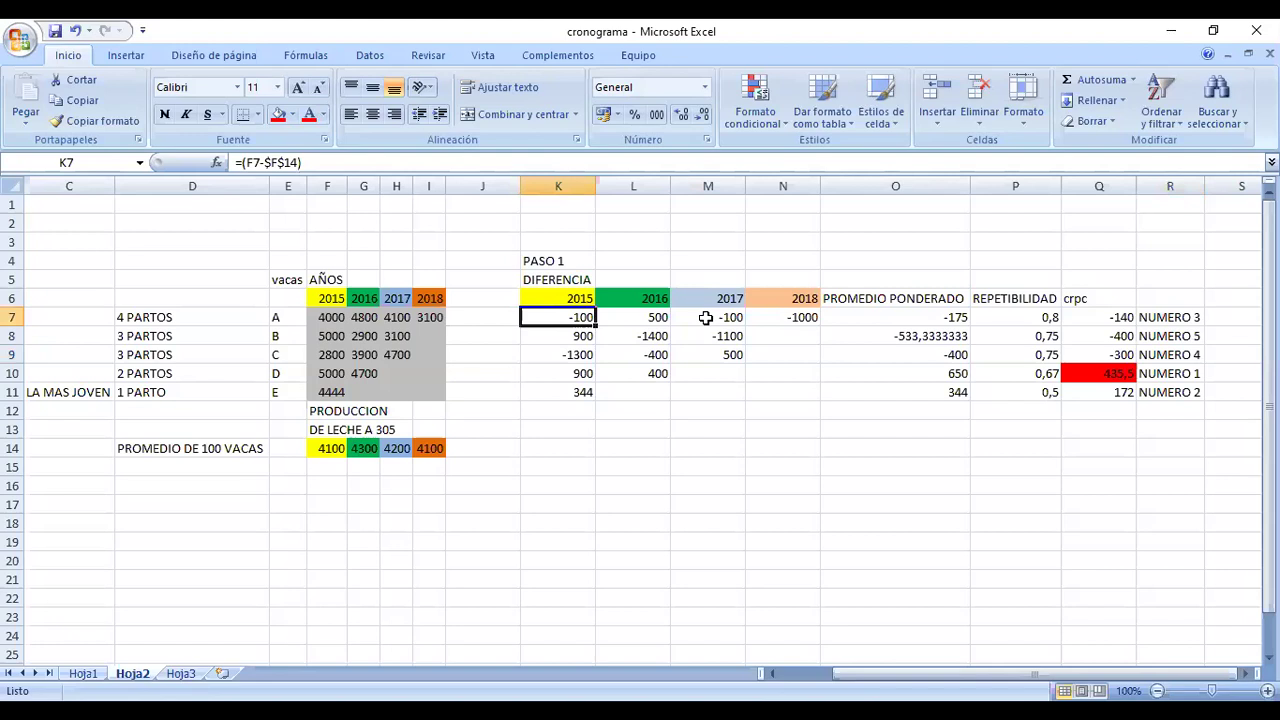
pyautogui.press('Right')
pyautogui.press('Right')
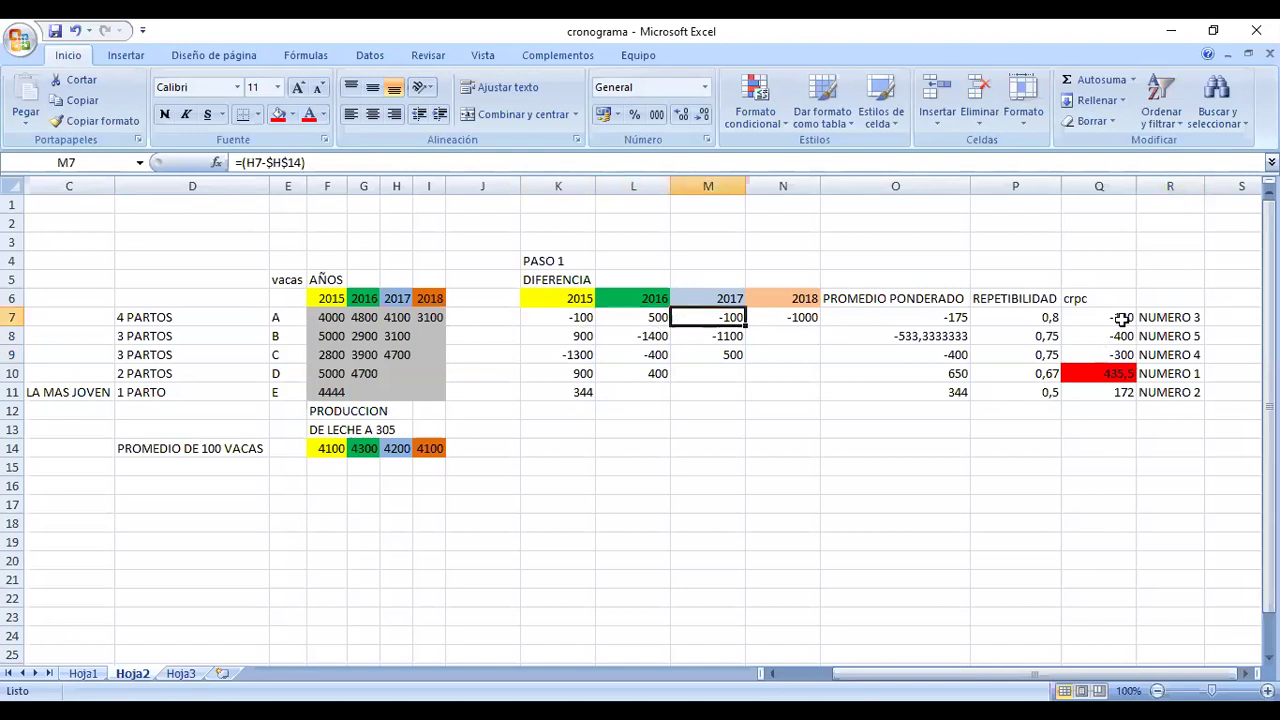
# Review cow A's 2018 difference in N7, its crpc formula in Q7, and the difference table K6:N11.
pyautogui.press('Right')
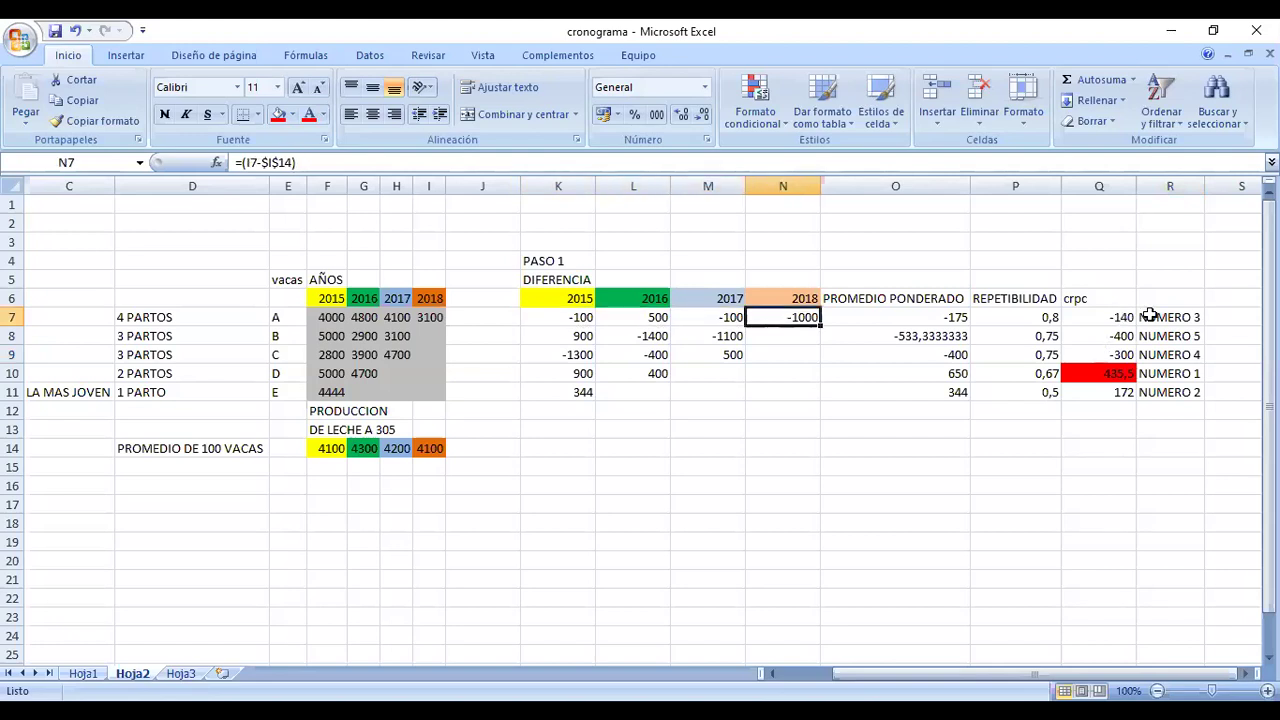
pyautogui.click(1120, 317)
pyautogui.hotkey('shift', 'Right')
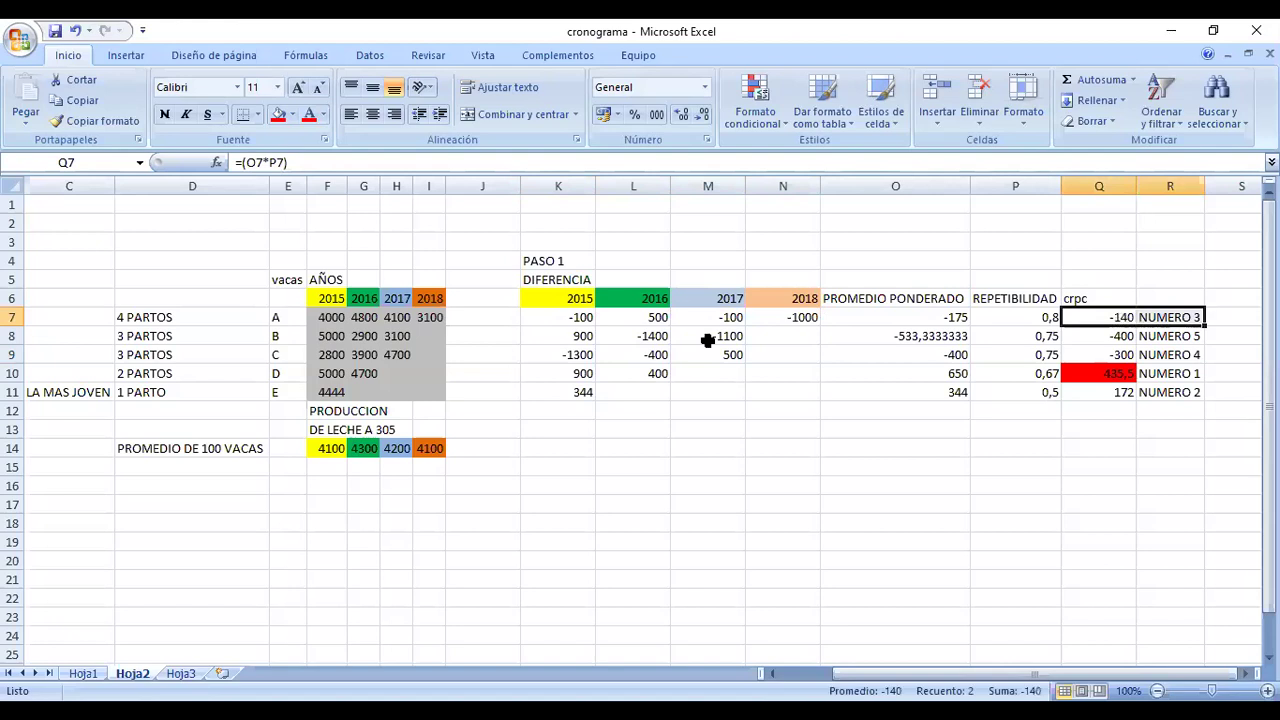
pyautogui.hotkey('shift', 'Left')
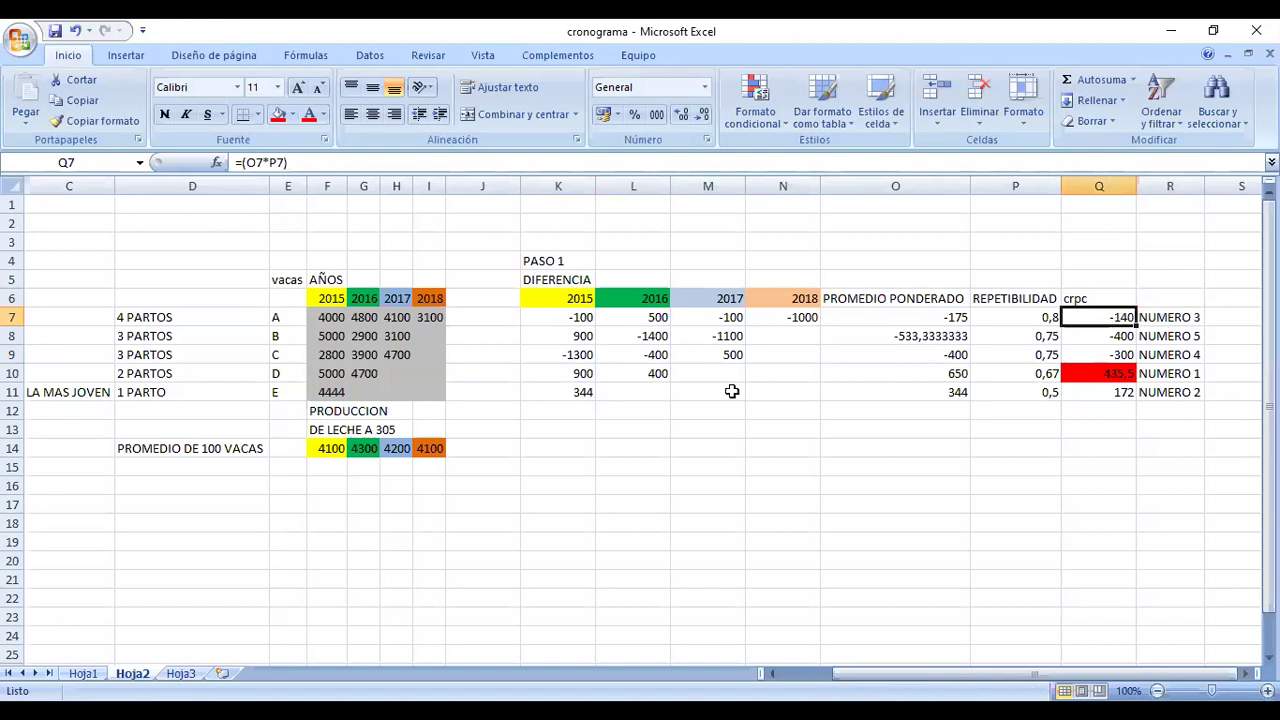
pyautogui.moveTo(558, 298); pyautogui.dragTo(783, 392)
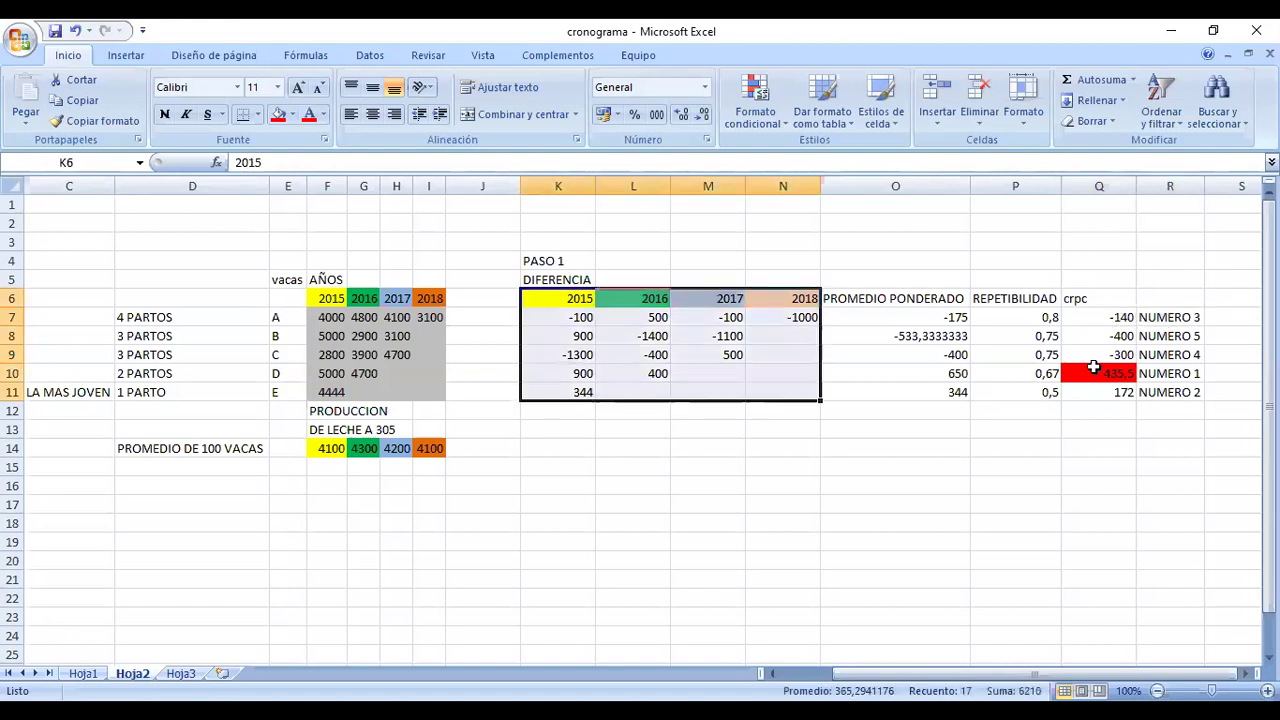
# Outline the crpc column Q6:Q11 with a thick box border and check the formulas for cows D and E.
pyautogui.moveTo(1099, 298); pyautogui.dragTo(1103, 392)
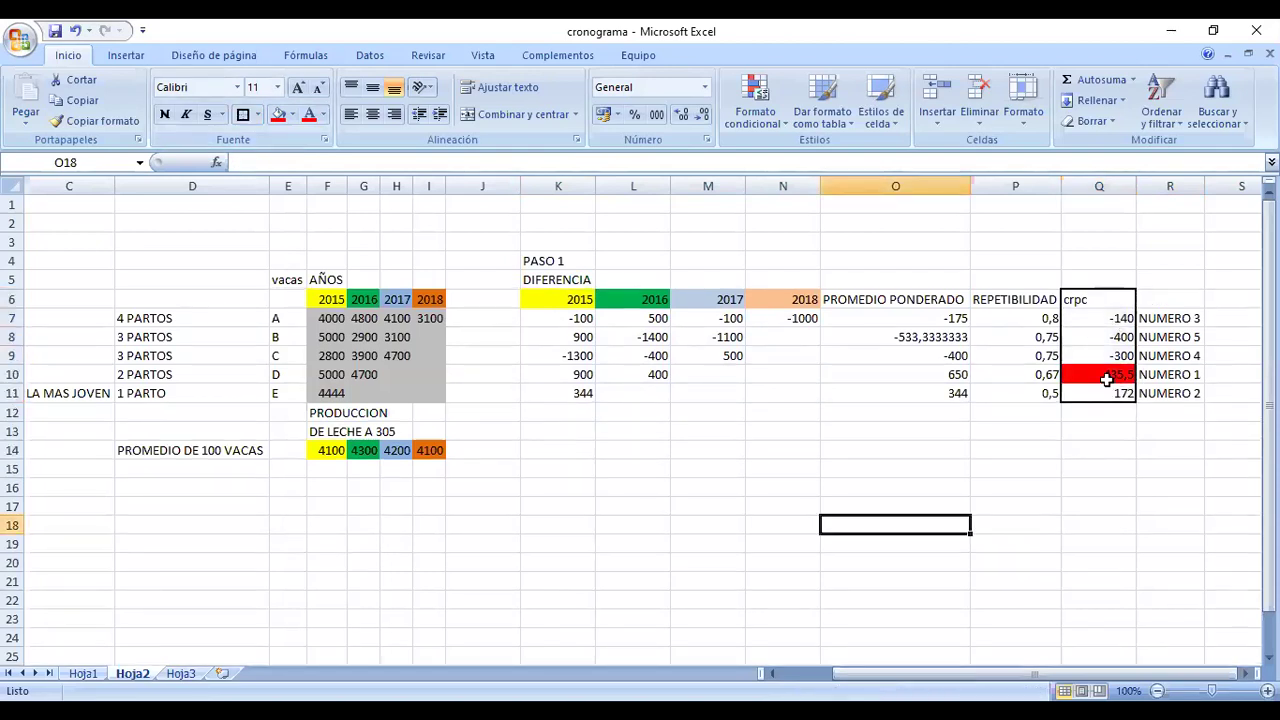
pyautogui.click(1108, 380)
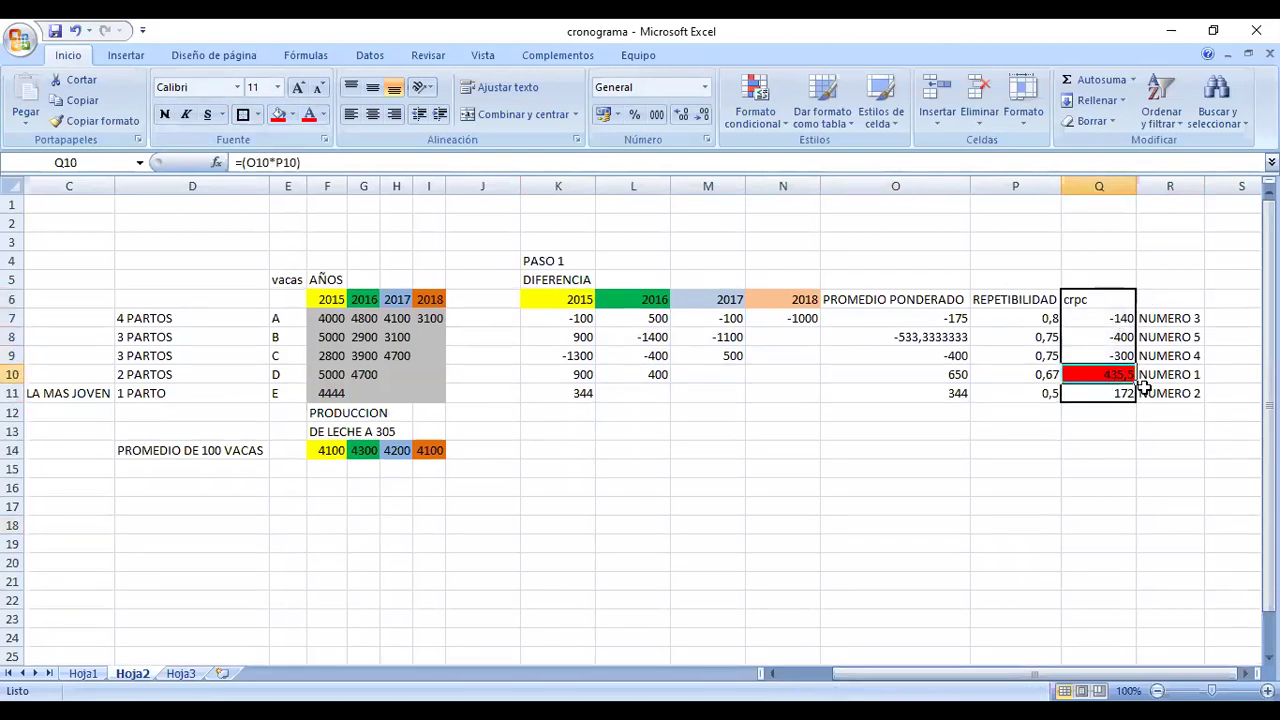
pyautogui.click(1118, 393)
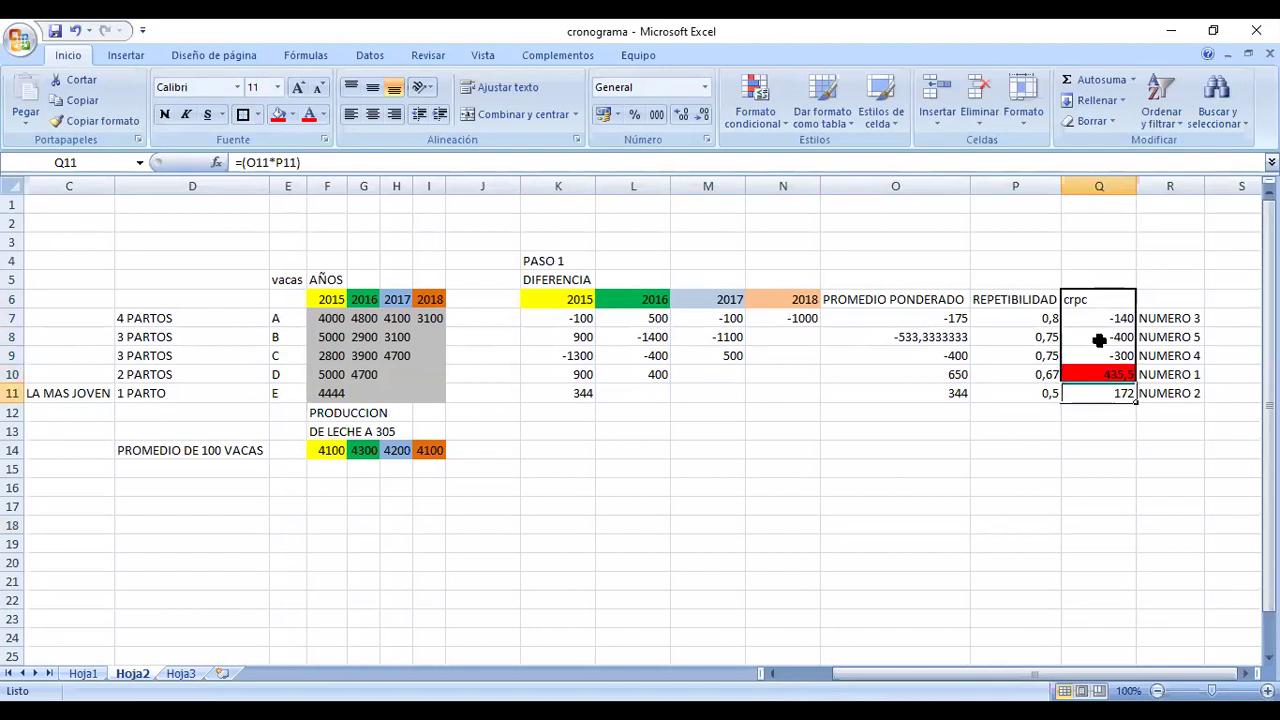
# Shade cow B's results in K8:R8 with a light grey fill.
pyautogui.moveTo(578, 336); pyautogui.dragTo(1175, 337)
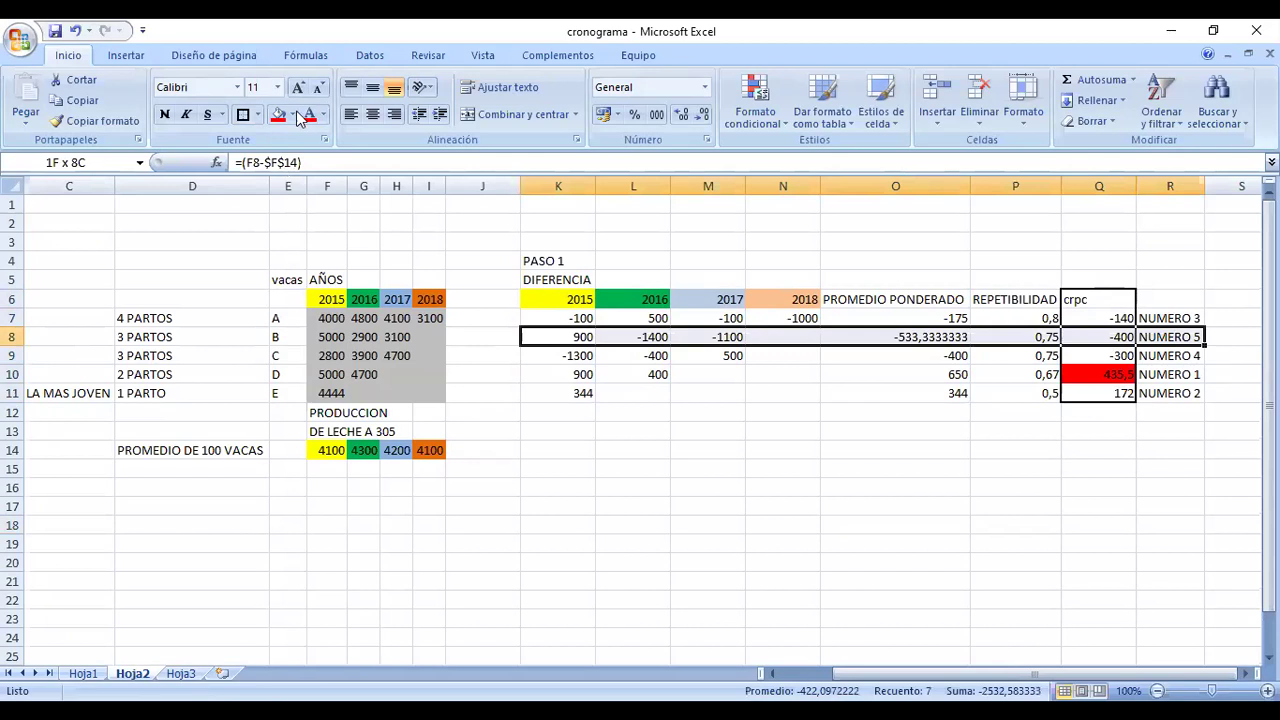
pyautogui.click(292, 115)
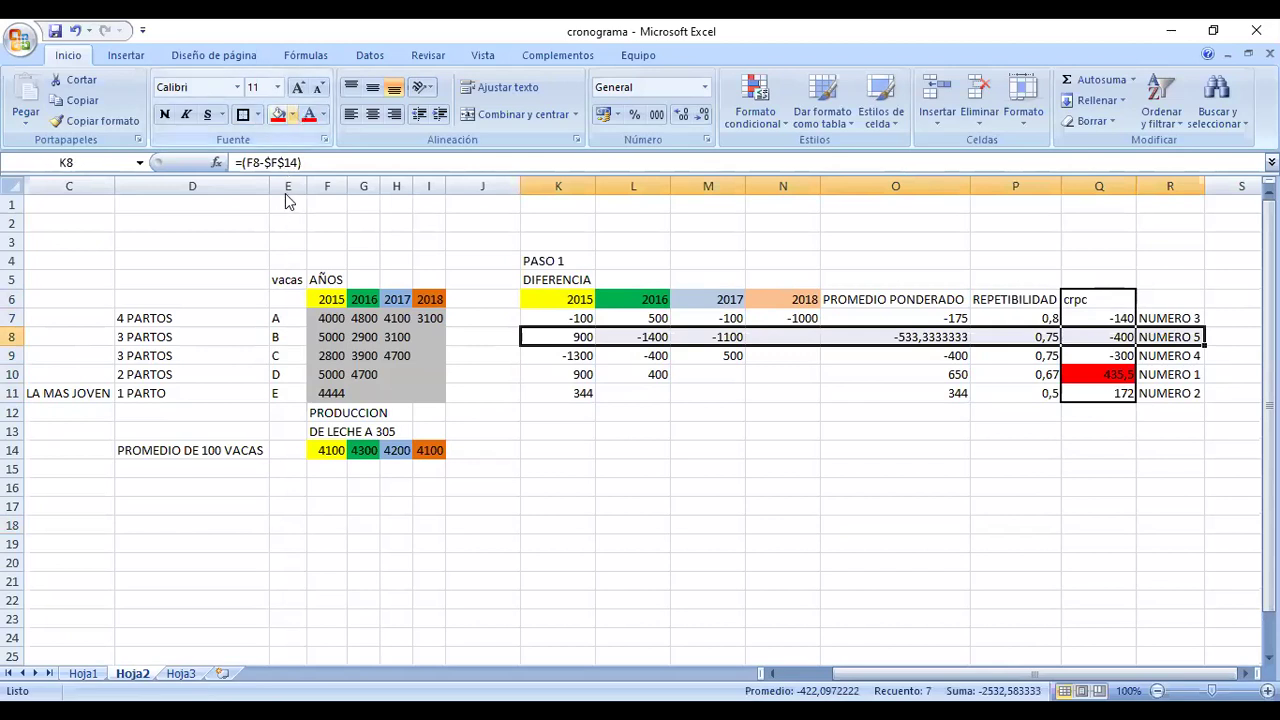
pyautogui.click(754, 506)
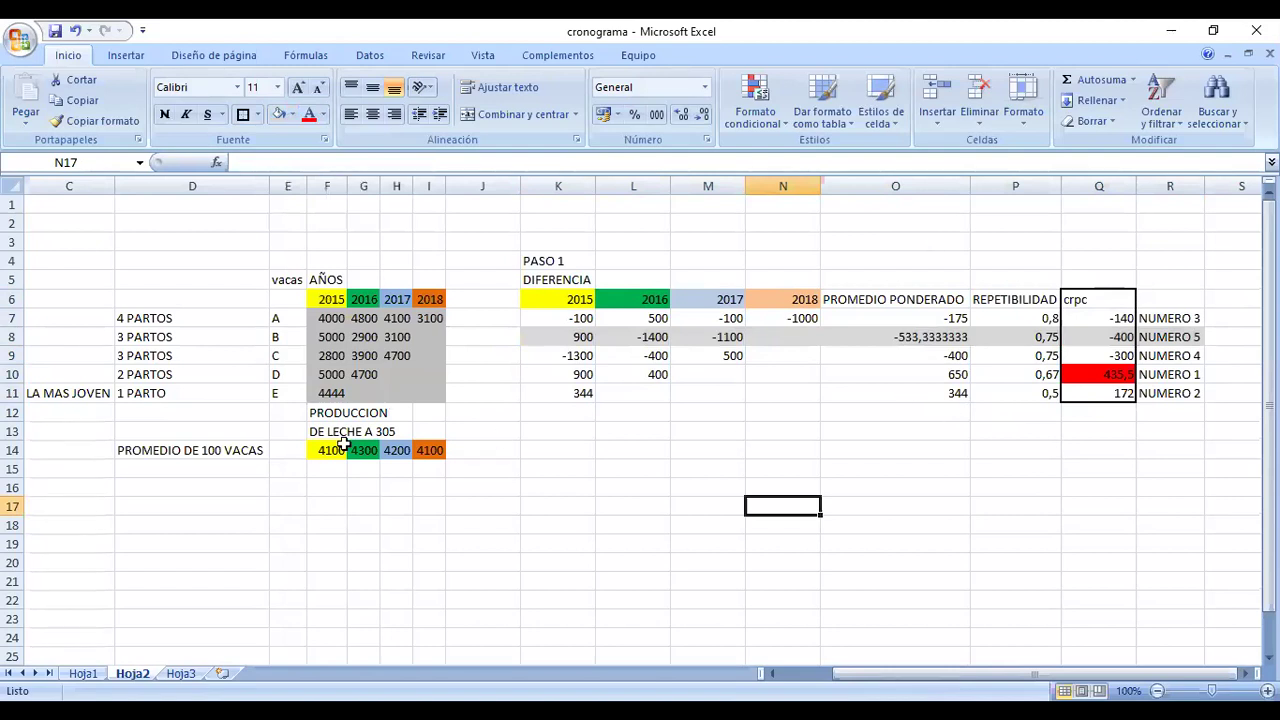
# Enter the title INDICE DE CAPACIDAD REAL CALCULADA in J2 and the abbreviation CRPC in N2.
pyautogui.click(492, 226)
pyautogui.write('INDICE DE')
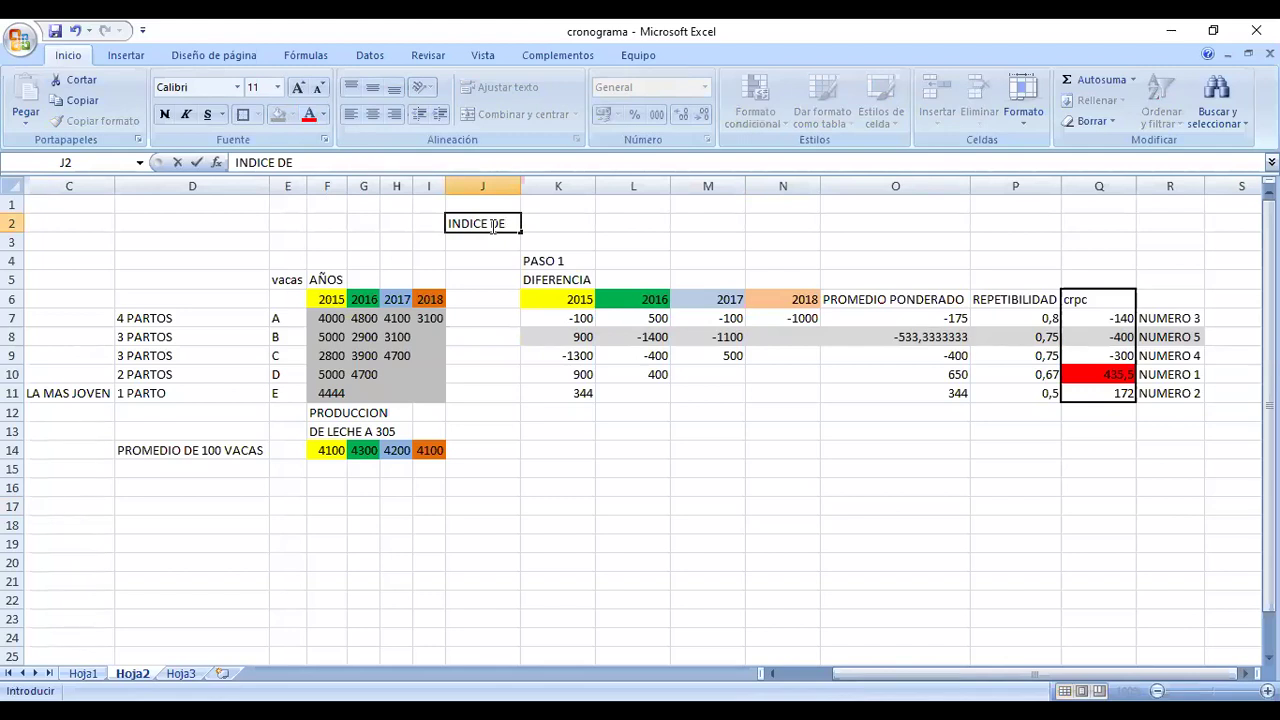
pyautogui.write('CAPACIDAD ')
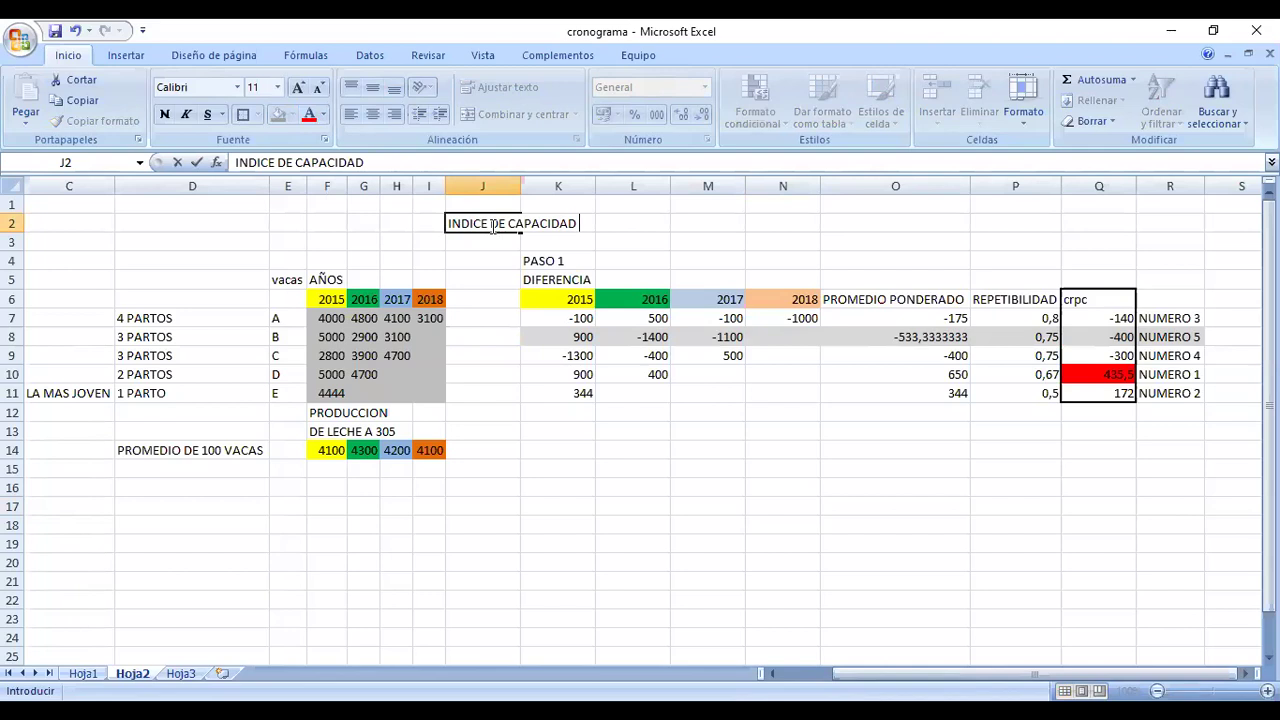
pyautogui.write('REAL CALCULADA')
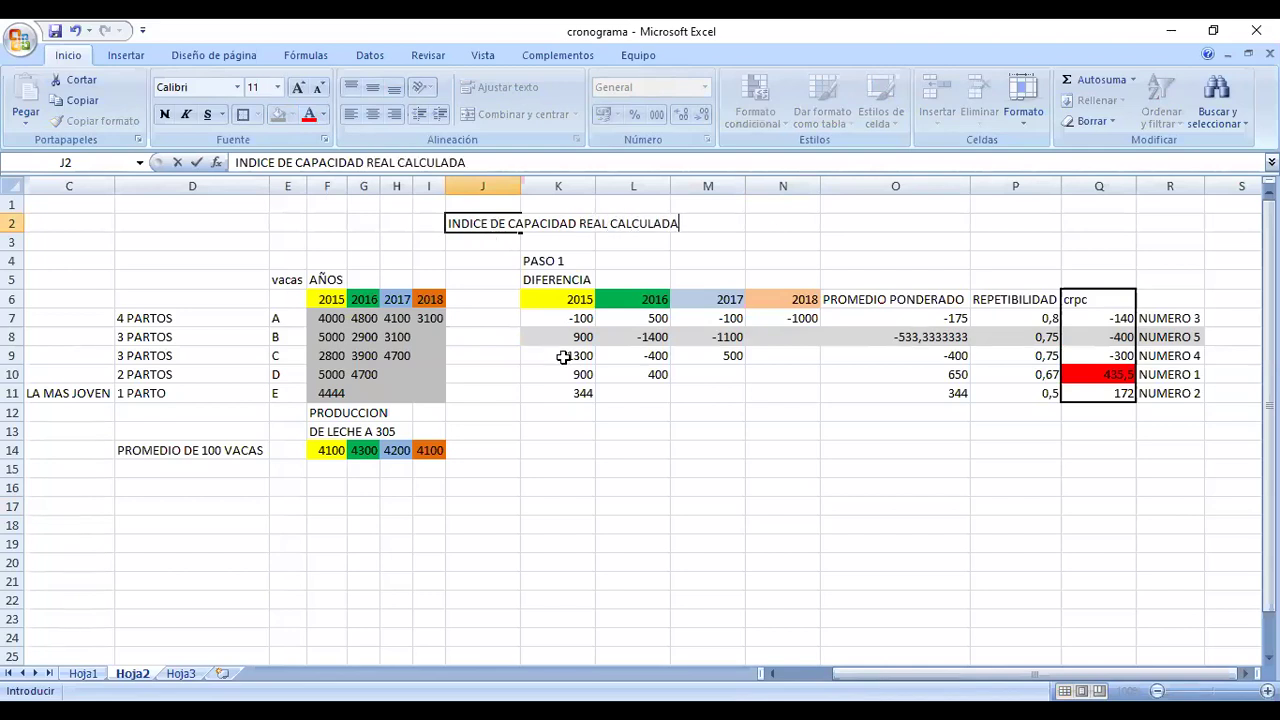
pyautogui.click(777, 234)
pyautogui.click(779, 217)
pyautogui.write('CRPC')
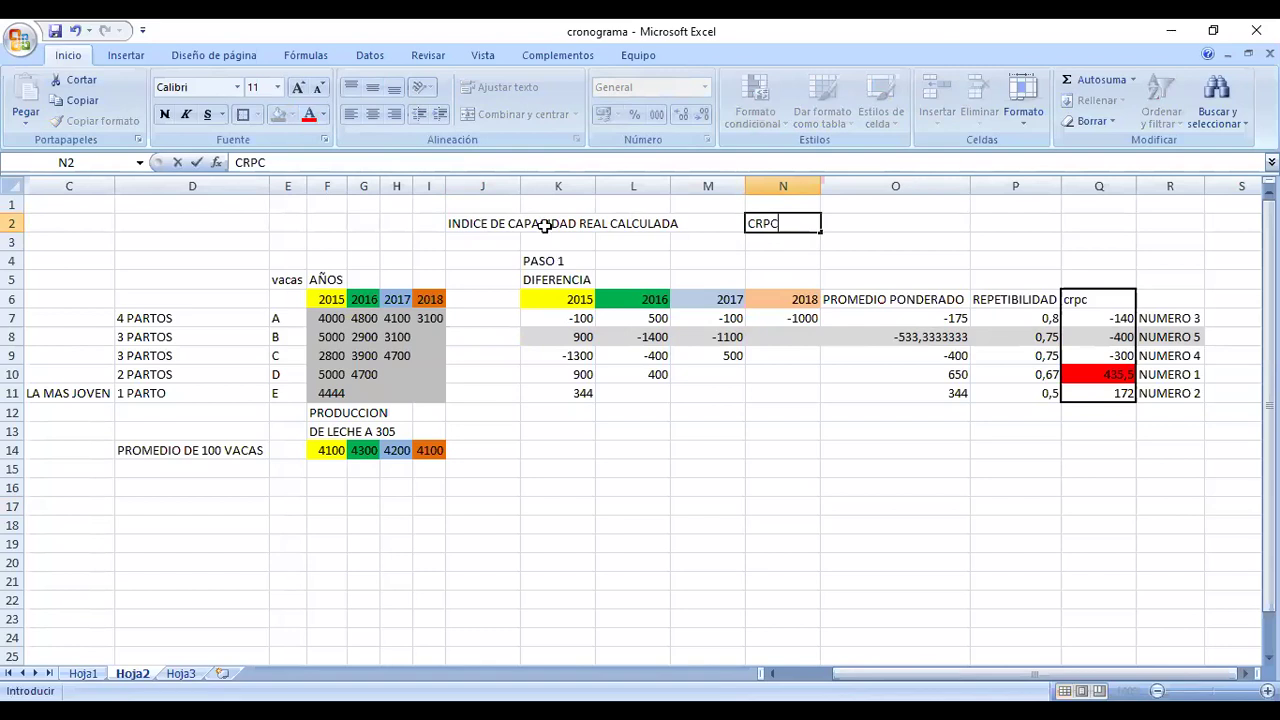
# Insert DE PRODUCCION before CALCULADA in the J2 title and move CRPC from N2 to O2.
pyautogui.click(498, 224)
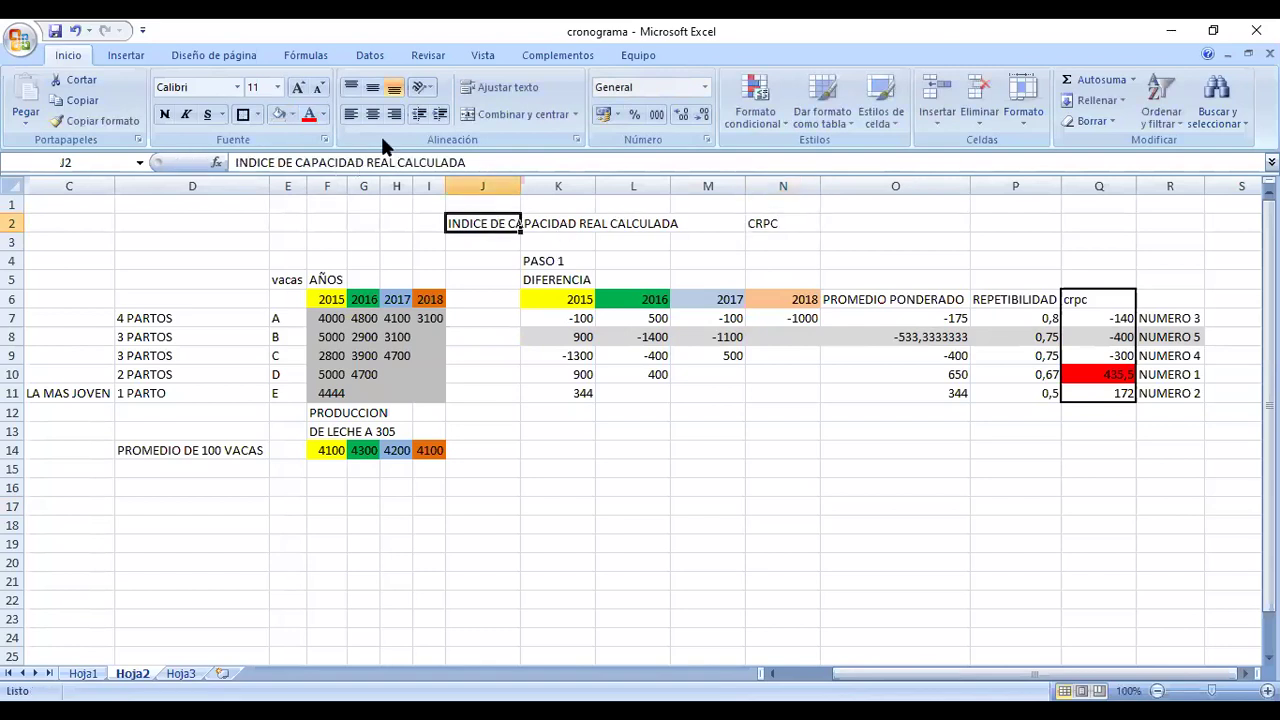
pyautogui.click(398, 162)
pyautogui.write('DE P ')
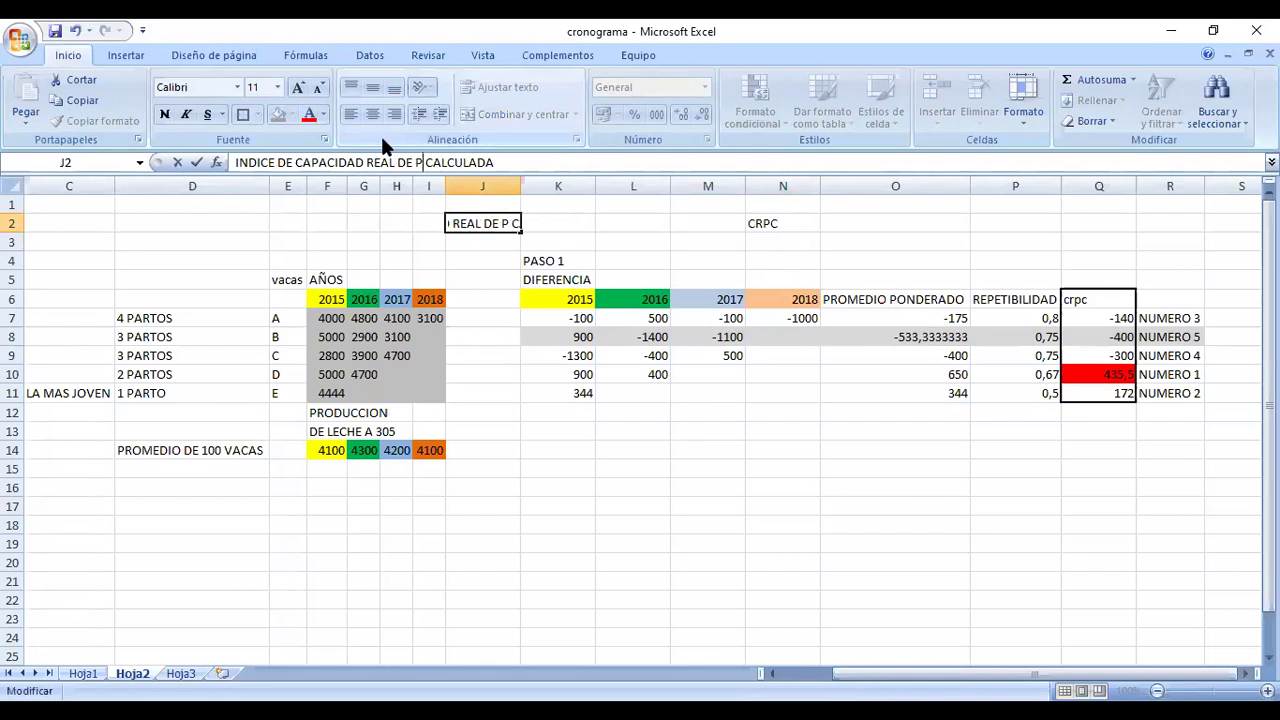
pyautogui.write('RODUCCION')
pyautogui.press('Return')
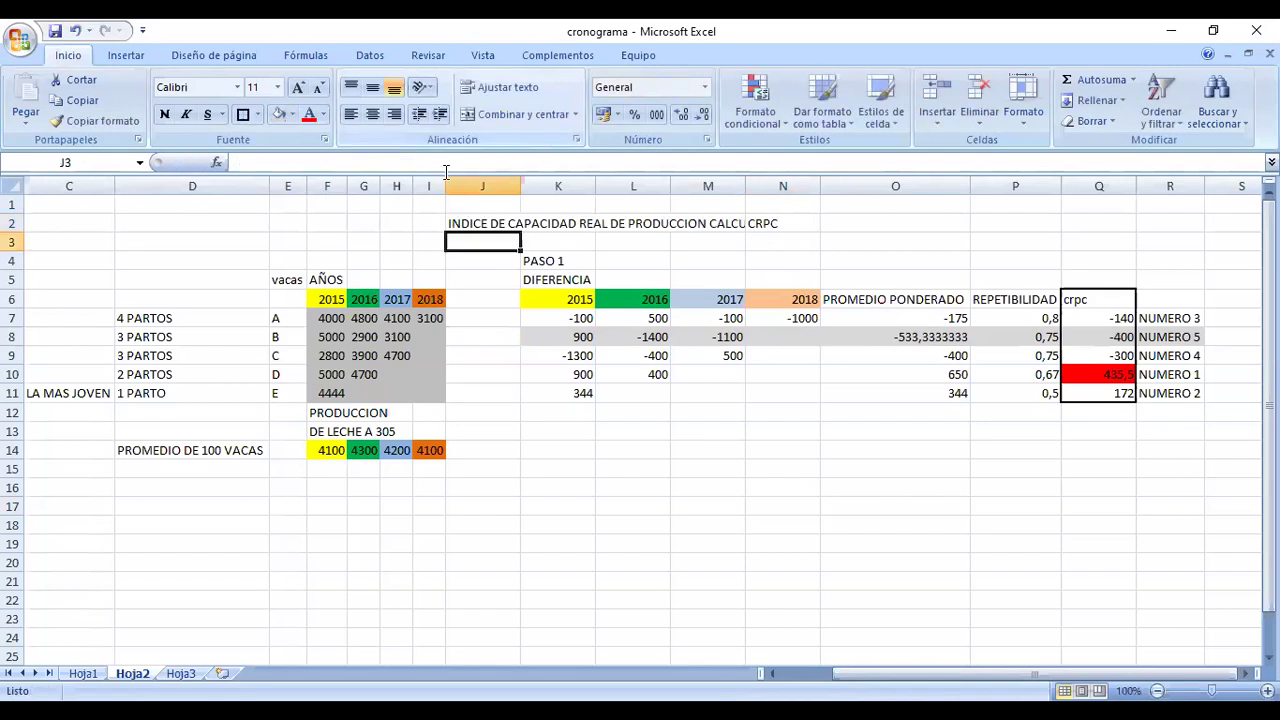
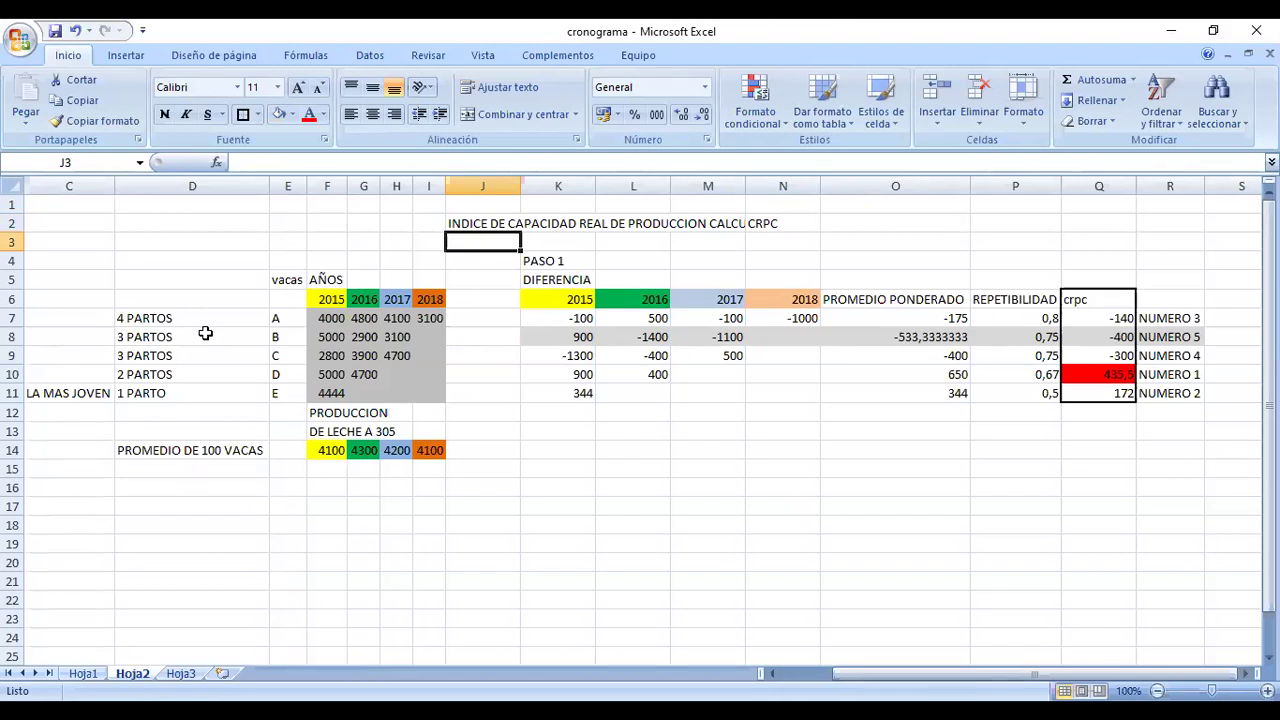
pyautogui.hotkey('ctrl', 'z')
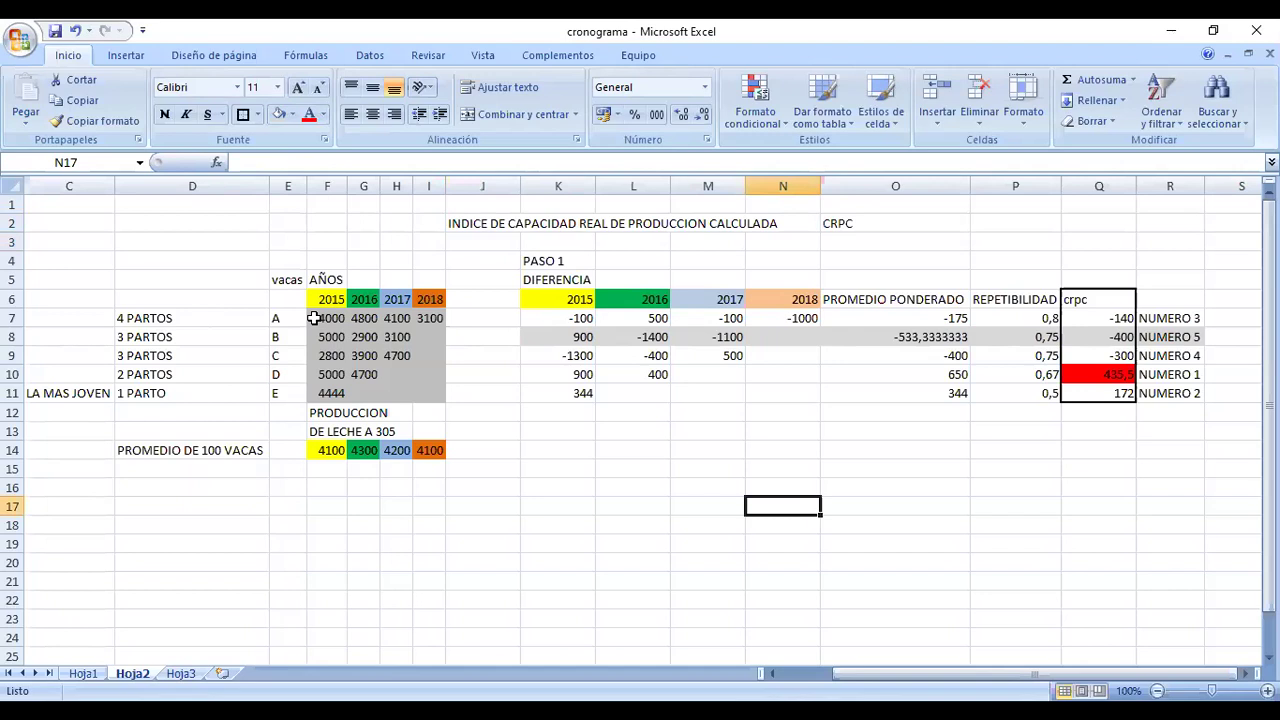
# Review the cows' yearly milk yields in F7:I11 and the 100-cow herd averages in F14:I14.
pyautogui.moveTo(280, 318); pyautogui.dragTo(430, 393)
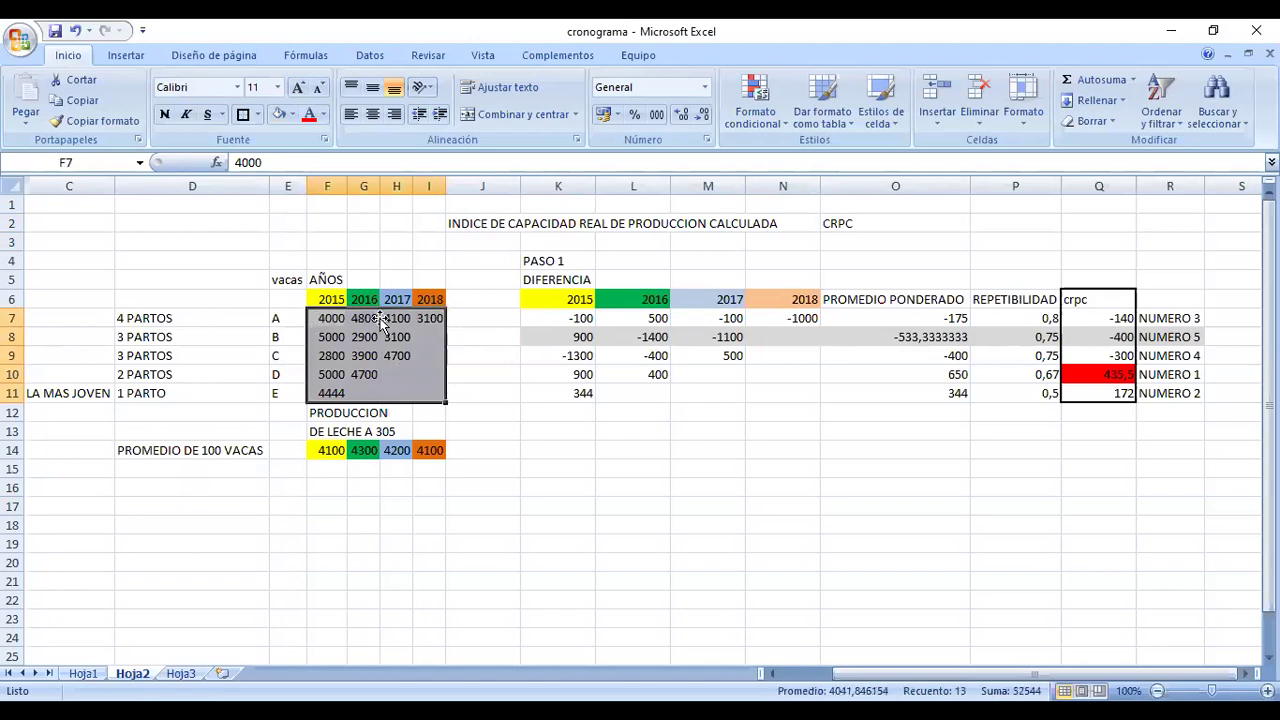
pyautogui.click(377, 320)
pyautogui.click(402, 320)
pyautogui.click(396, 356)
pyautogui.click(364, 374)
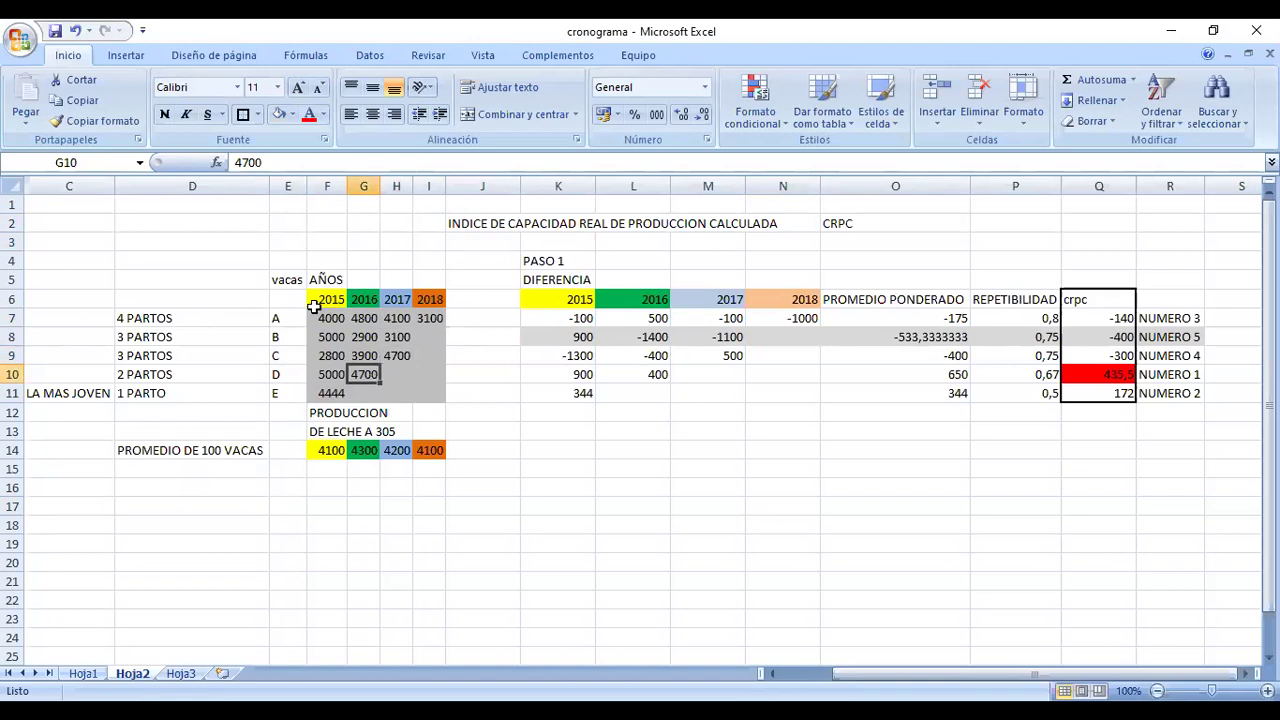
pyautogui.click(327, 393)
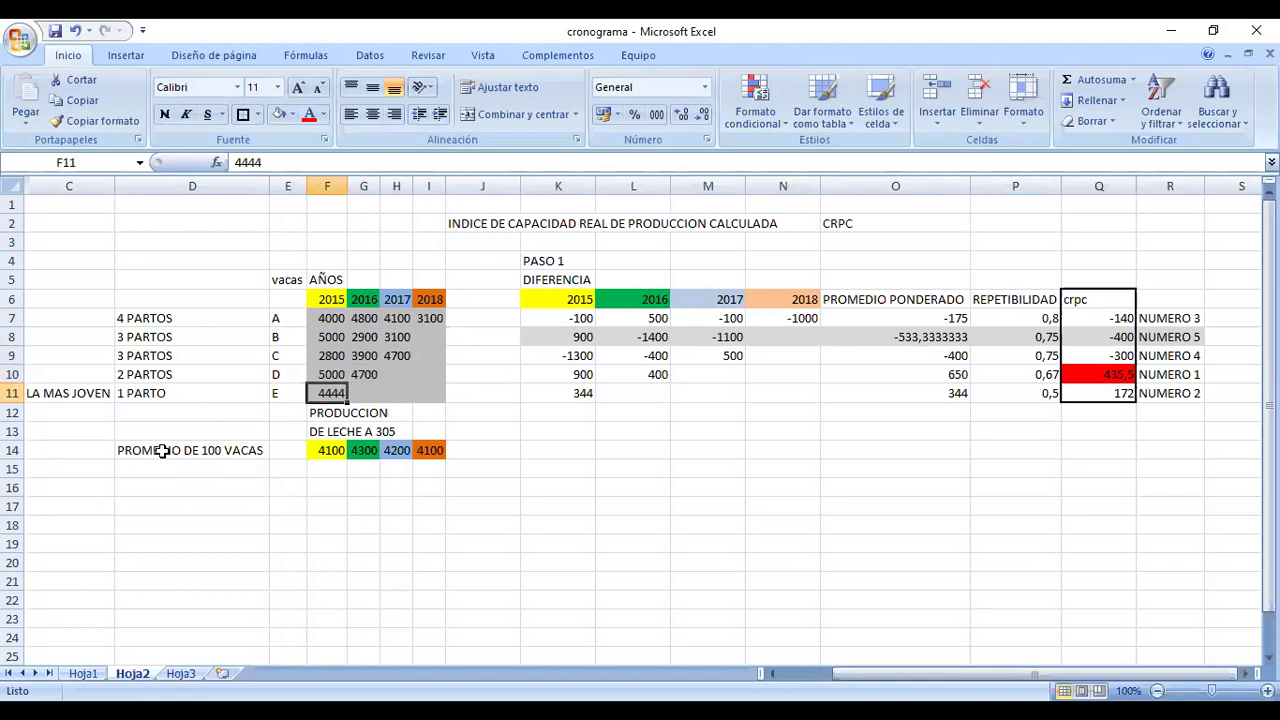
pyautogui.click(250, 450)
pyautogui.click(343, 450)
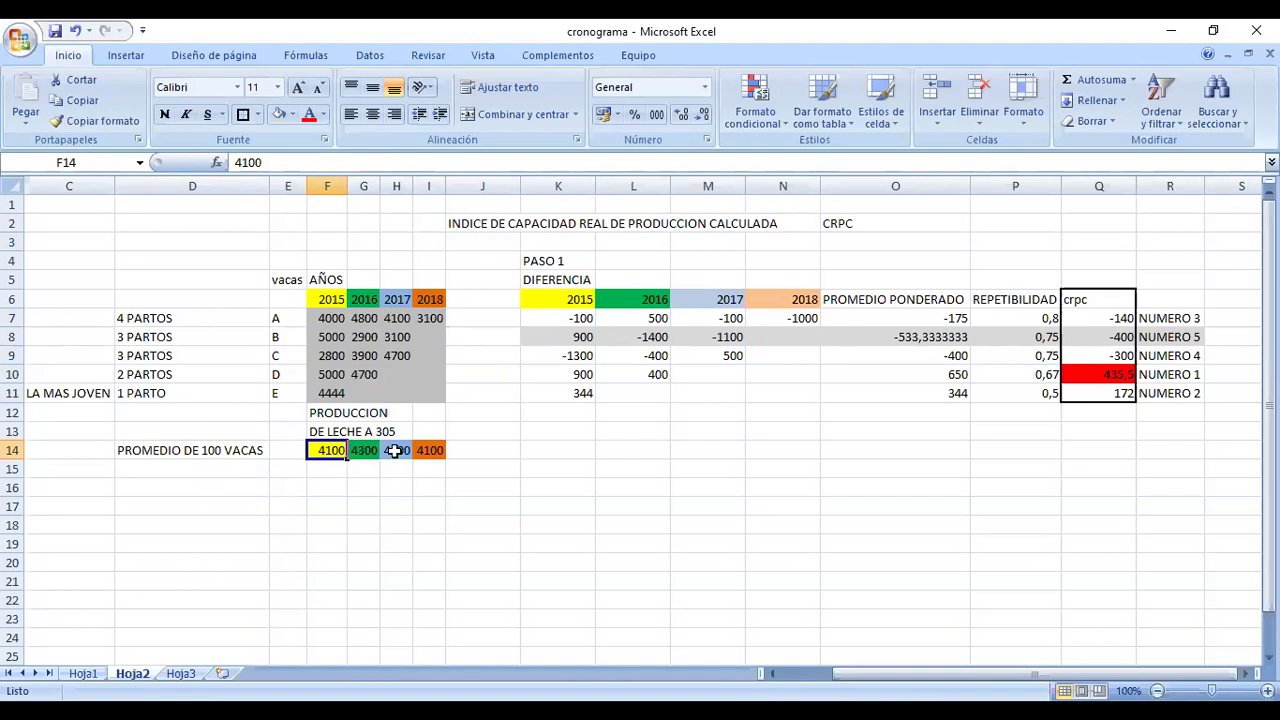
pyautogui.click(366, 451)
pyautogui.click(423, 450)
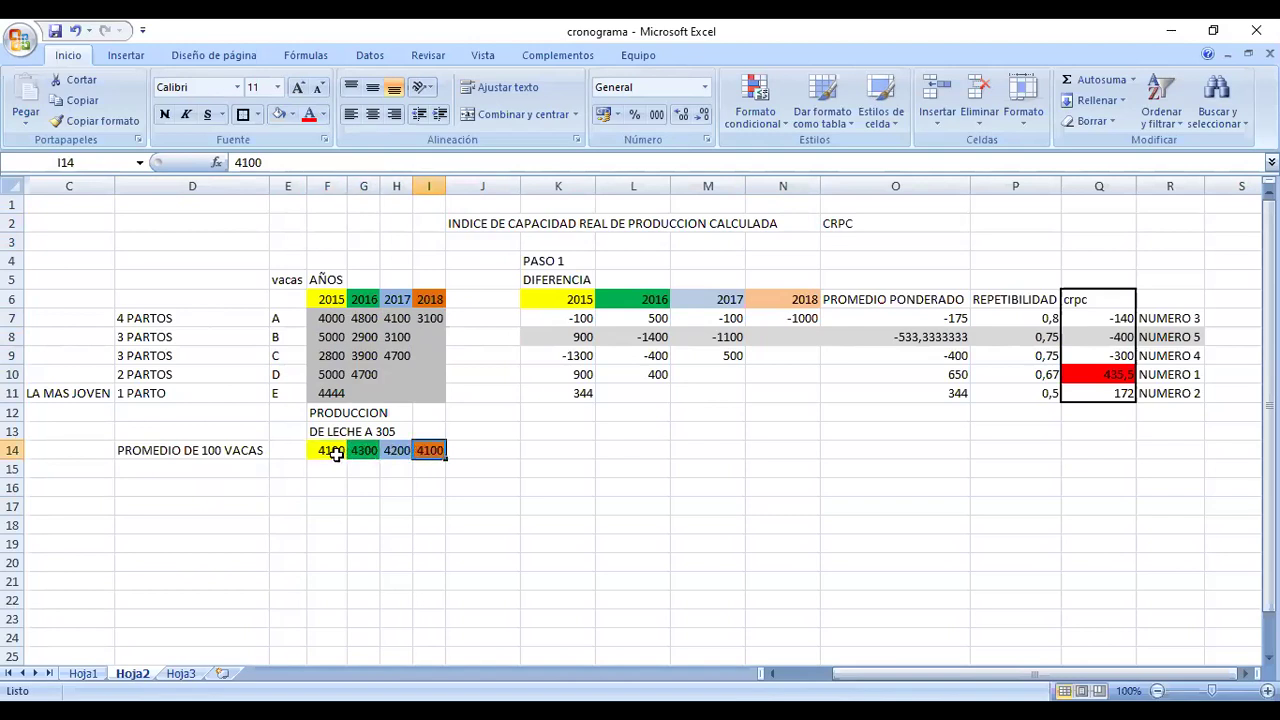
pyautogui.click(341, 452)
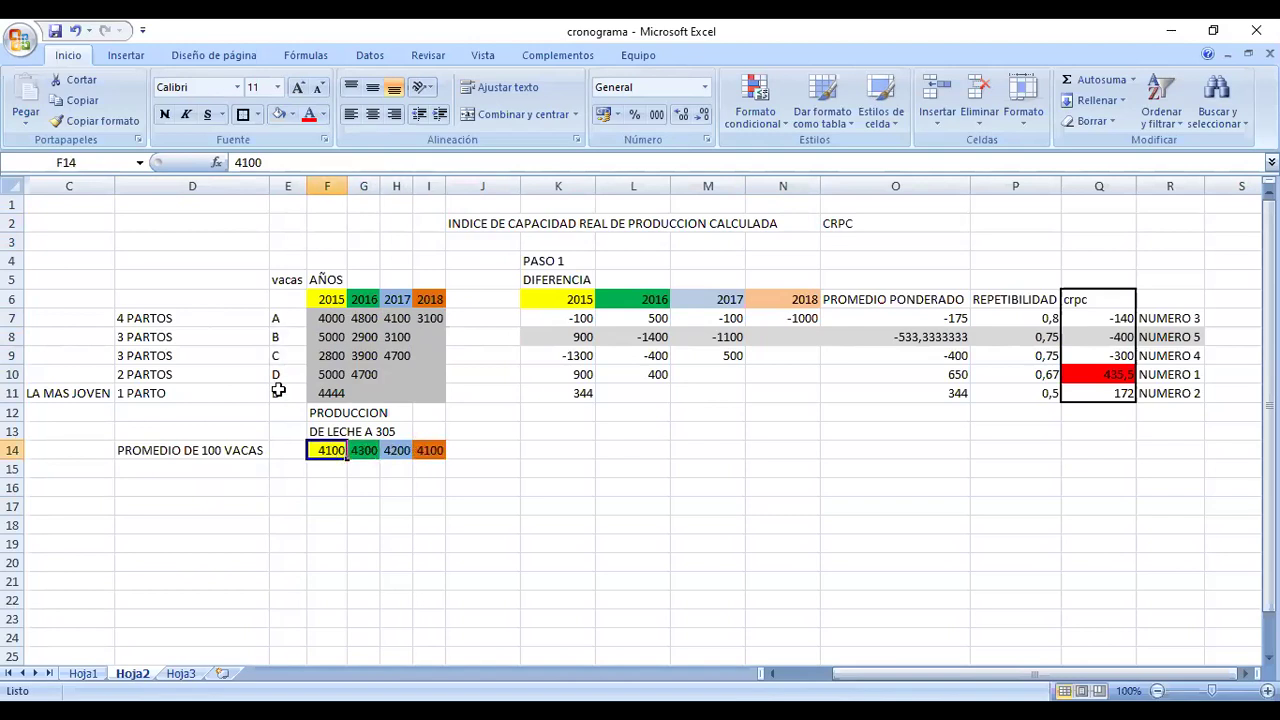
# Compare the 2015 yields and herd average in F6:F14 with the five cows' difference formulas in K7:K11.
pyautogui.moveTo(276, 318); pyautogui.dragTo(278, 393)
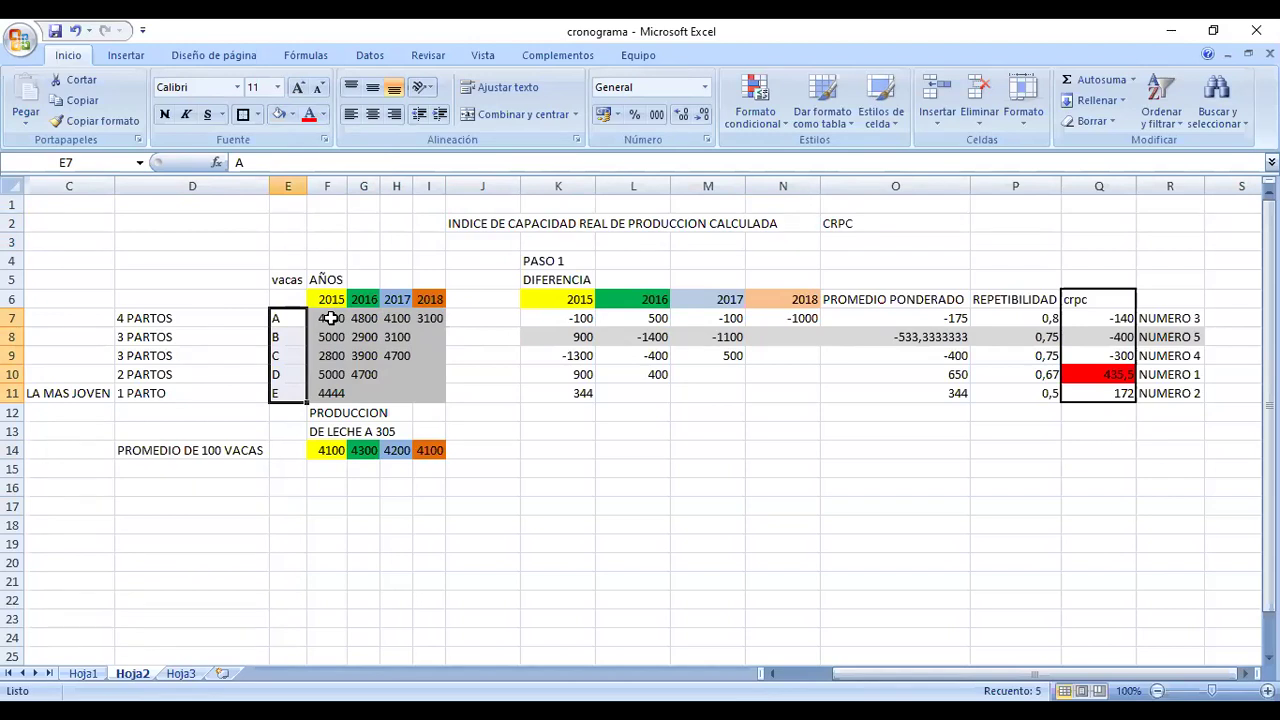
pyautogui.moveTo(331, 294); pyautogui.dragTo(331, 450)
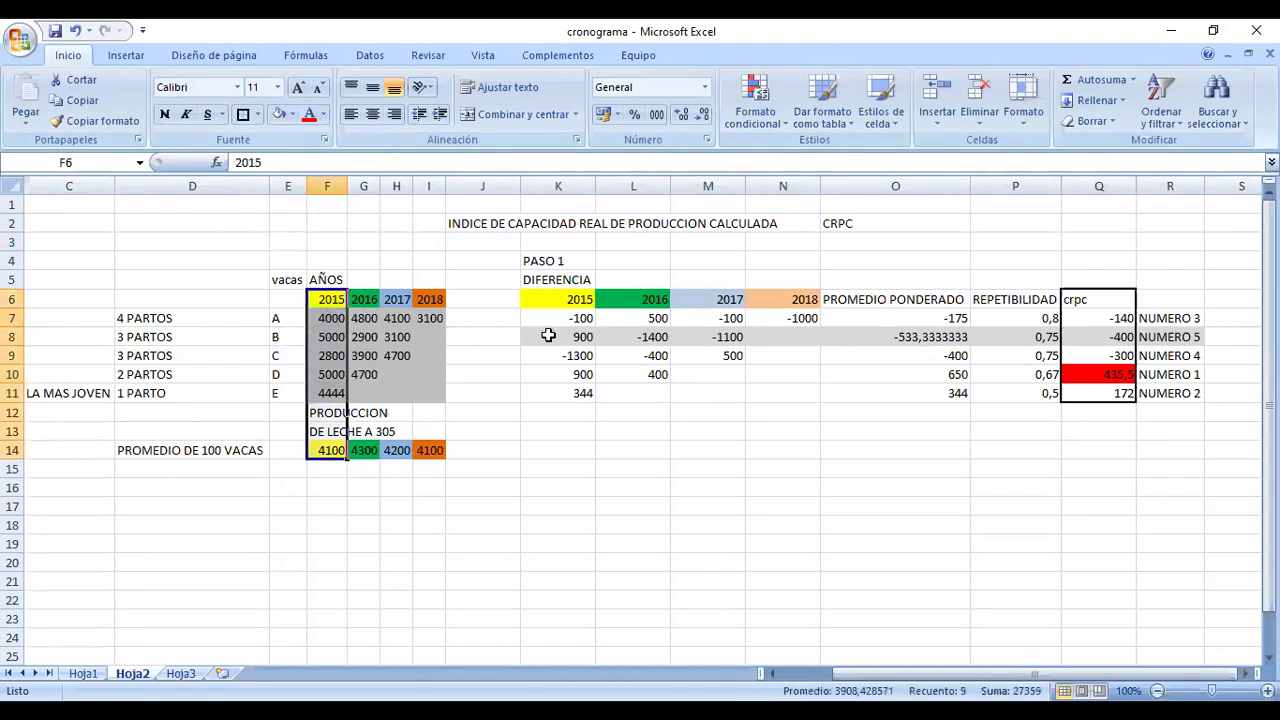
pyautogui.press('Down')
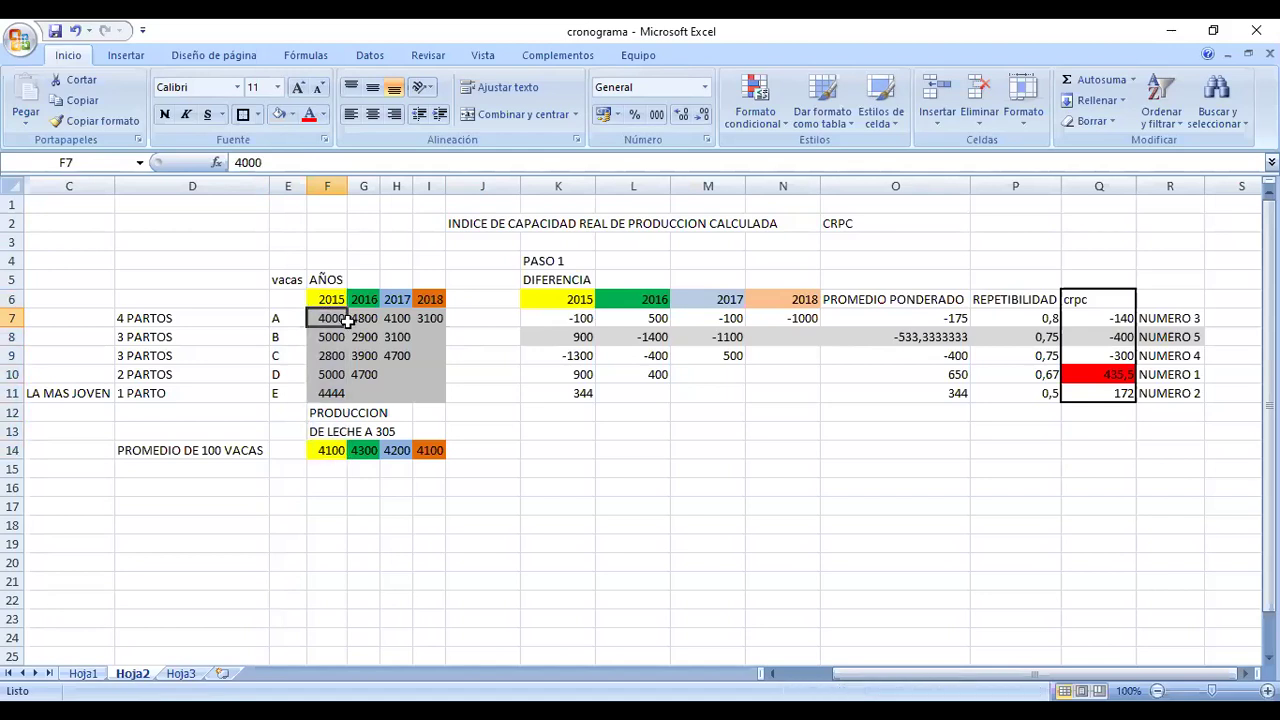
pyautogui.click(579, 318)
pyautogui.hotkey('ctrl', '[')
pyautogui.press('Return')
pyautogui.press('F5')
pyautogui.press('Return')
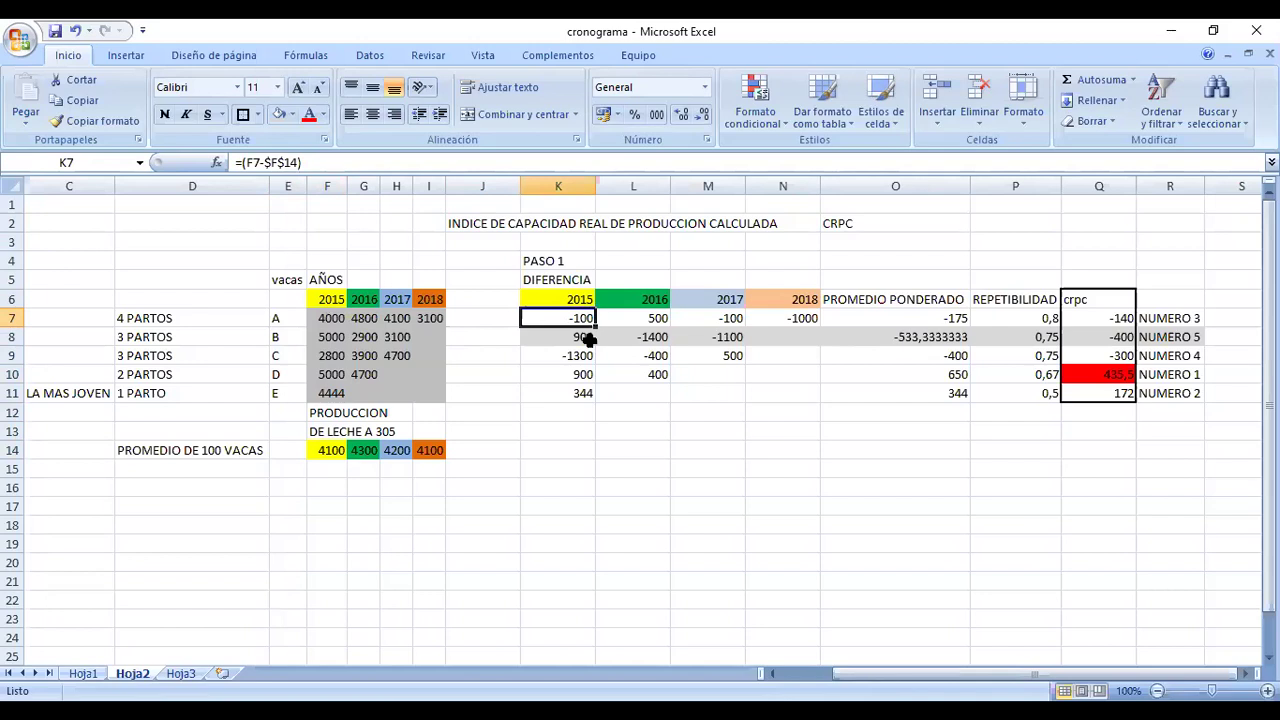
pyautogui.click(585, 338)
pyautogui.click(583, 355)
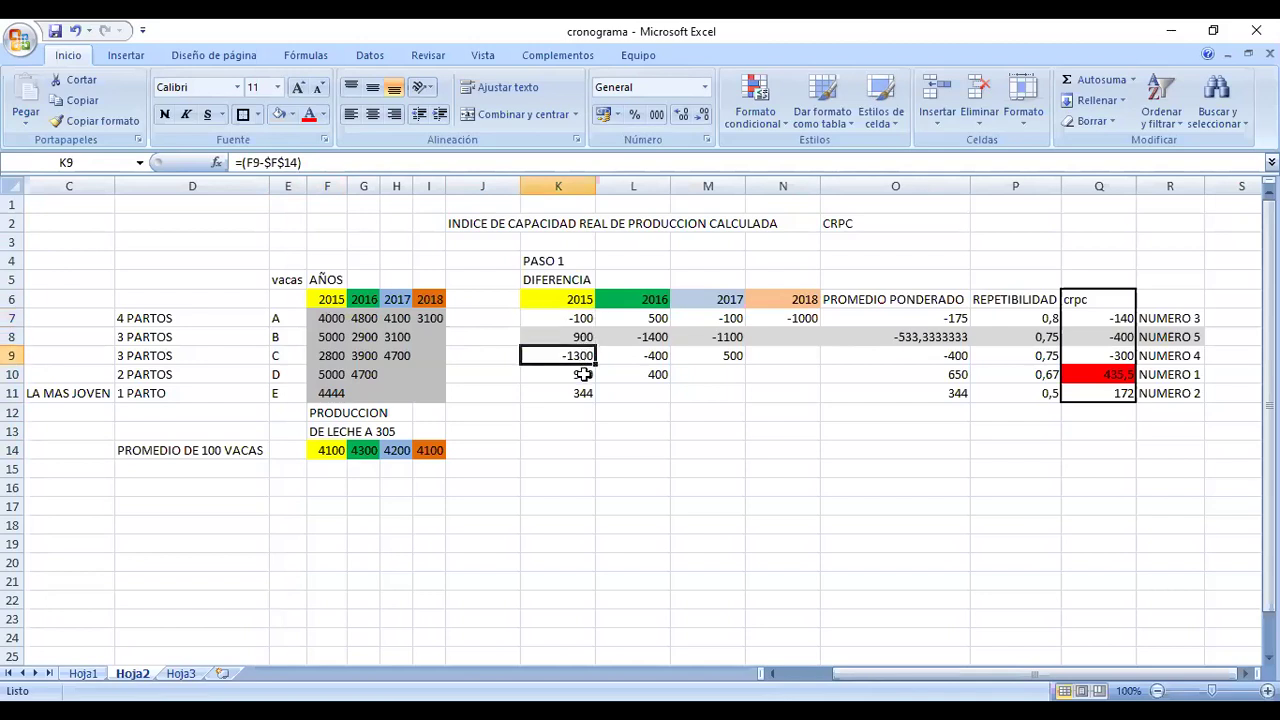
pyautogui.click(583, 374)
pyautogui.press('Return')
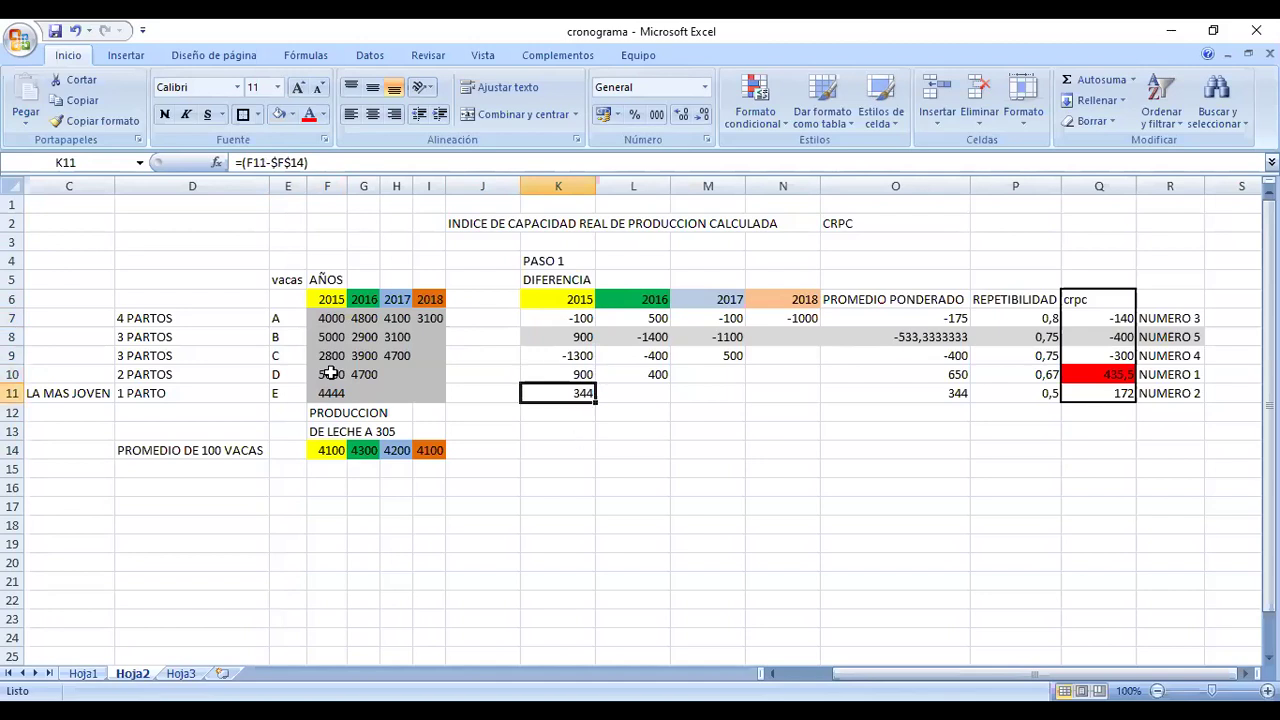
# Check the 2016 differences in column L and compare the 2017 yields in H6:H14 with the difference formulas in M7:M9.
pyautogui.click(655, 322)
pyautogui.click(655, 355)
pyautogui.press('Return')
pyautogui.moveTo(400, 298); pyautogui.dragTo(408, 443)
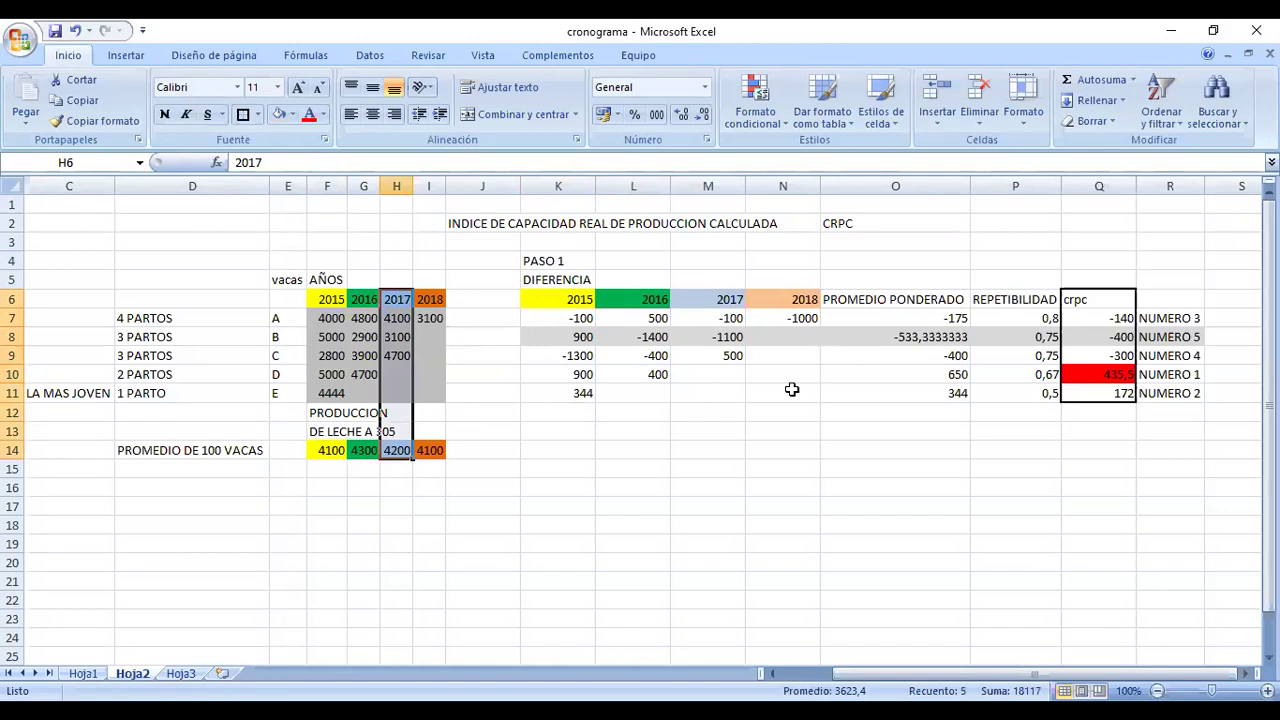
pyautogui.click(725, 320)
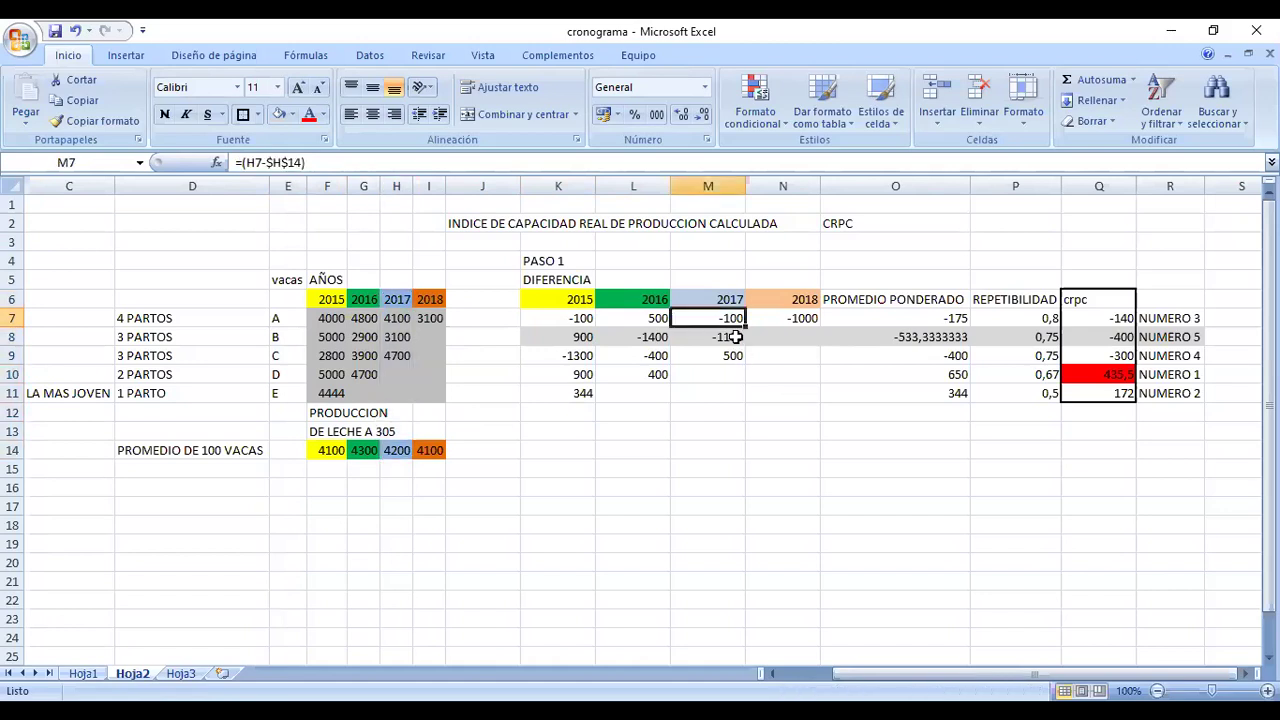
pyautogui.press('Down')
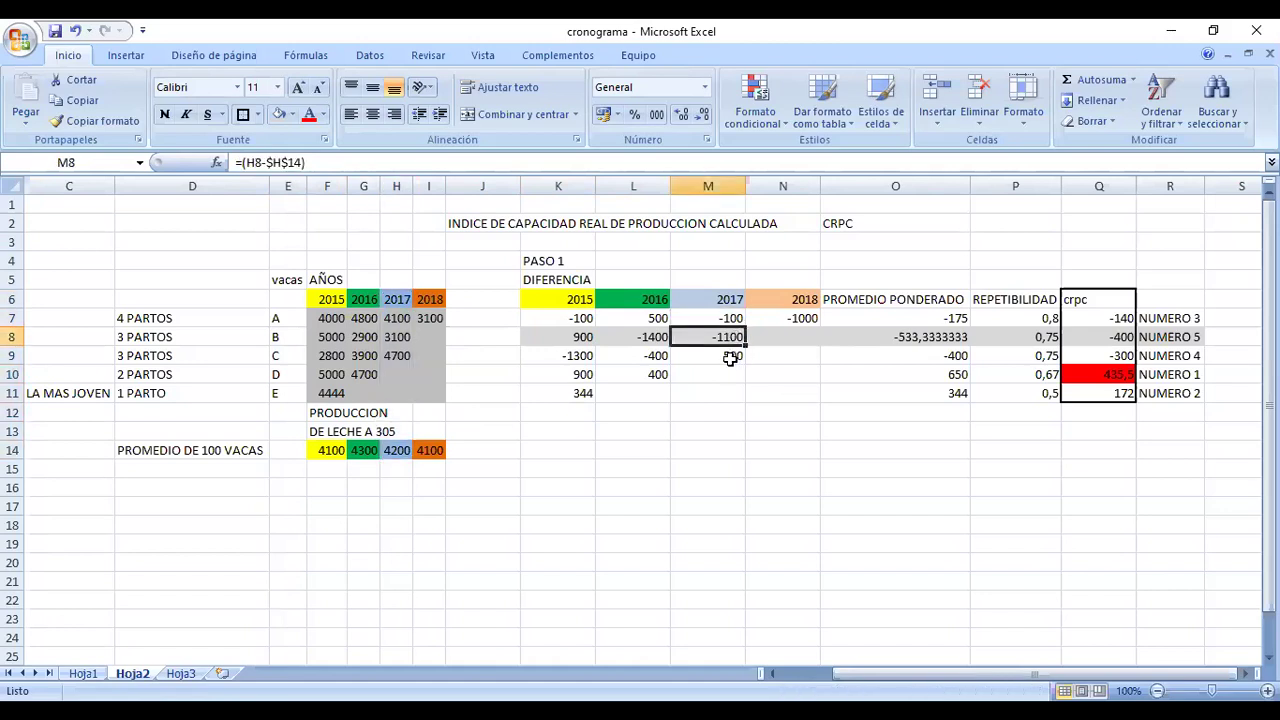
pyautogui.press('Down')
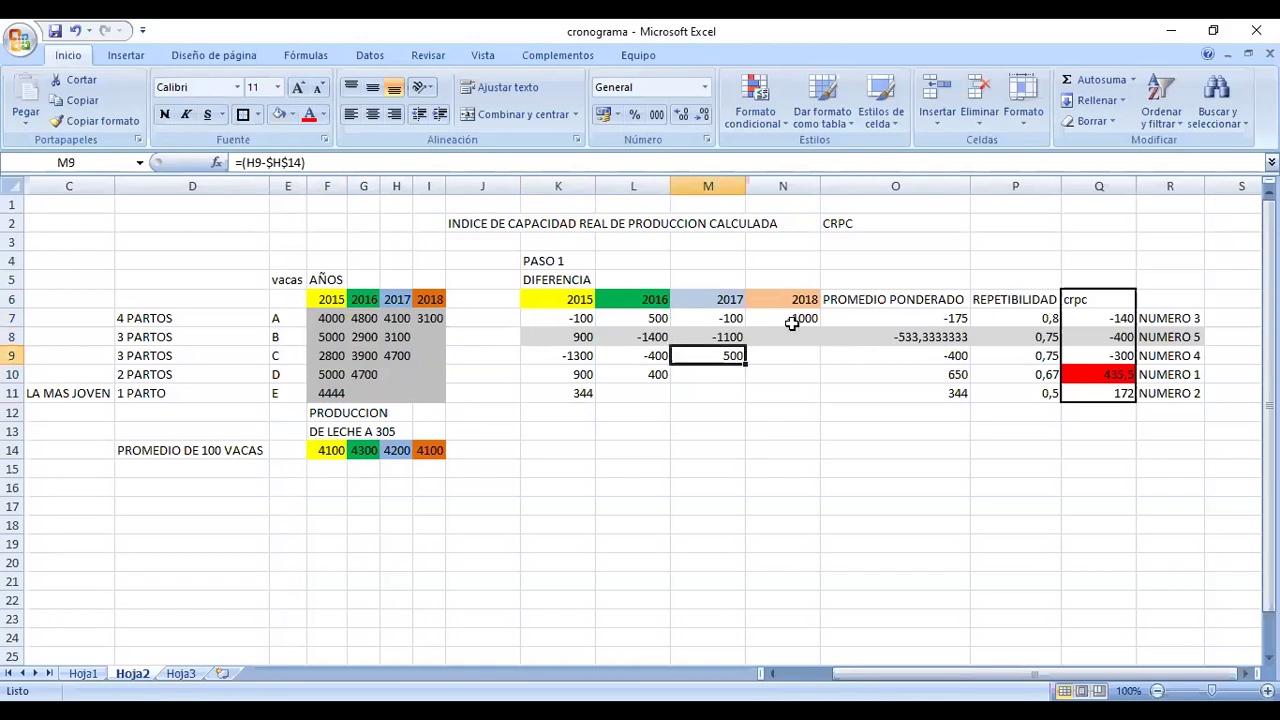
# Check cow A's 2018 difference formula in N7 and review the yearly yields in F7:I10.
pyautogui.press('Up')
pyautogui.press('Up')
pyautogui.press('Right')
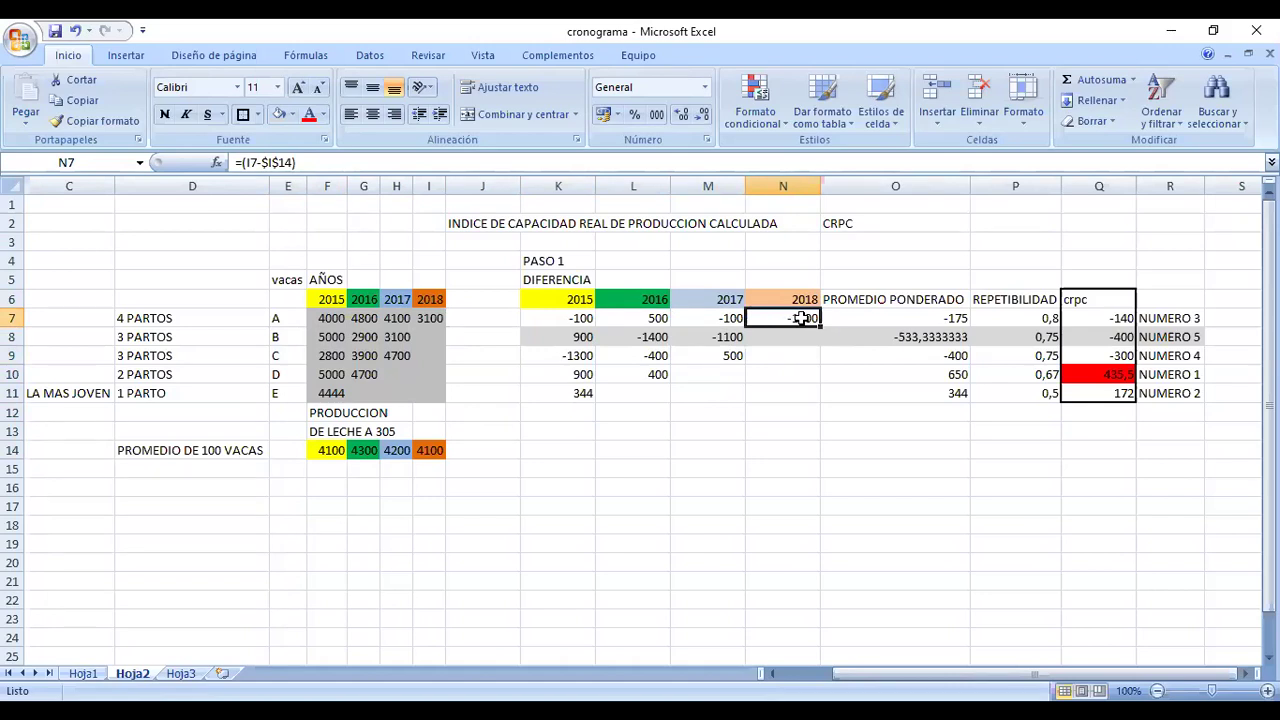
pyautogui.click(798, 414)
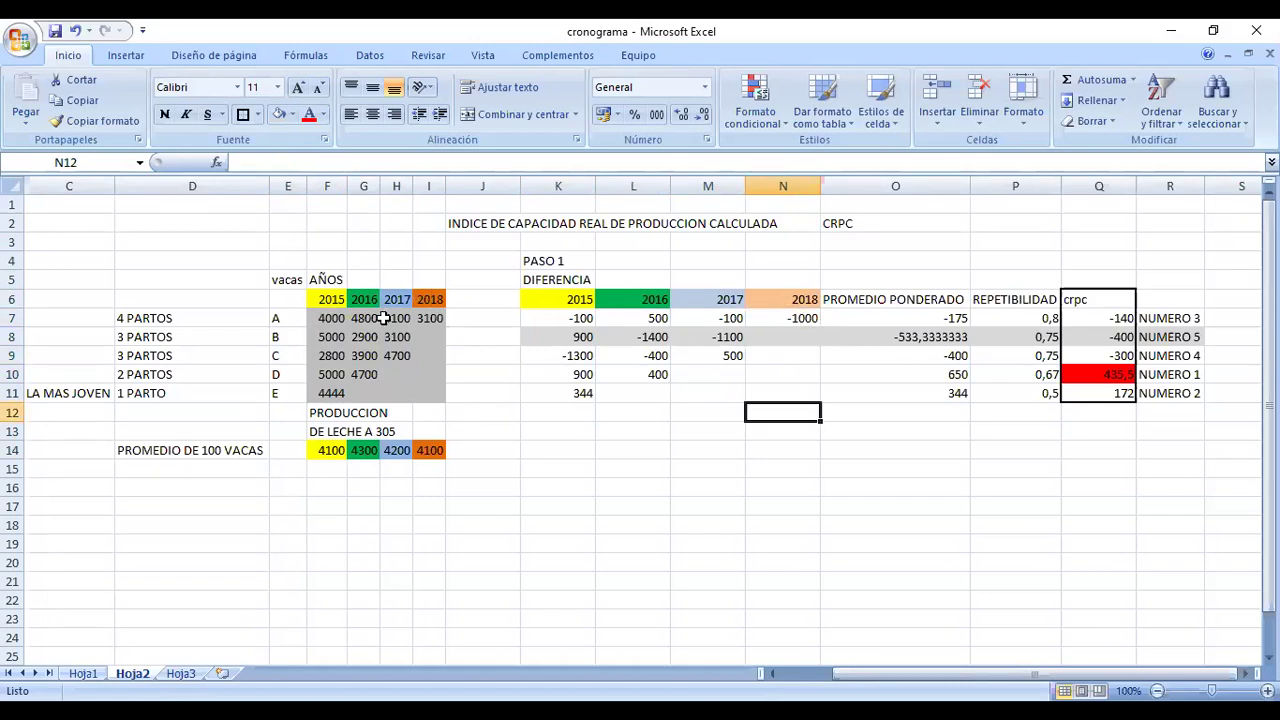
pyautogui.moveTo(331, 318); pyautogui.dragTo(428, 376)
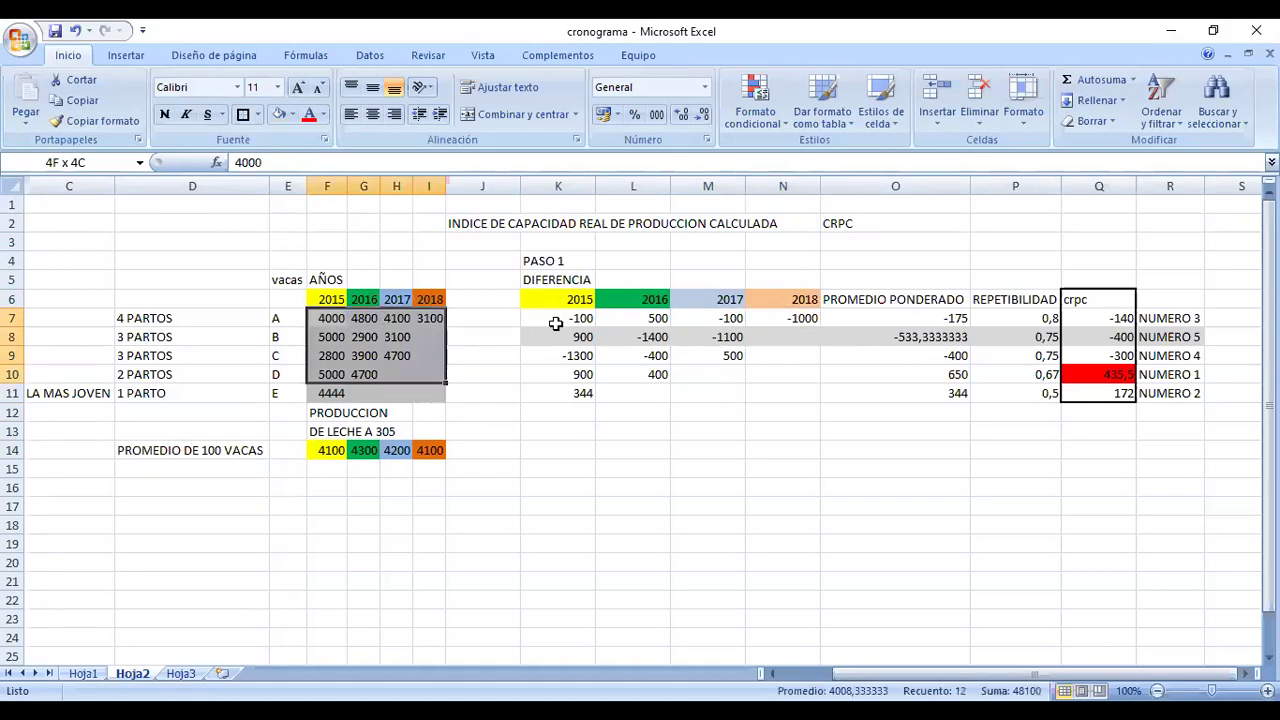
# Outline the yearly differences in K7:N11 with a thick box border.
pyautogui.moveTo(563, 323); pyautogui.dragTo(571, 391)
pyautogui.moveTo(757, 395); pyautogui.dragTo(810, 395)
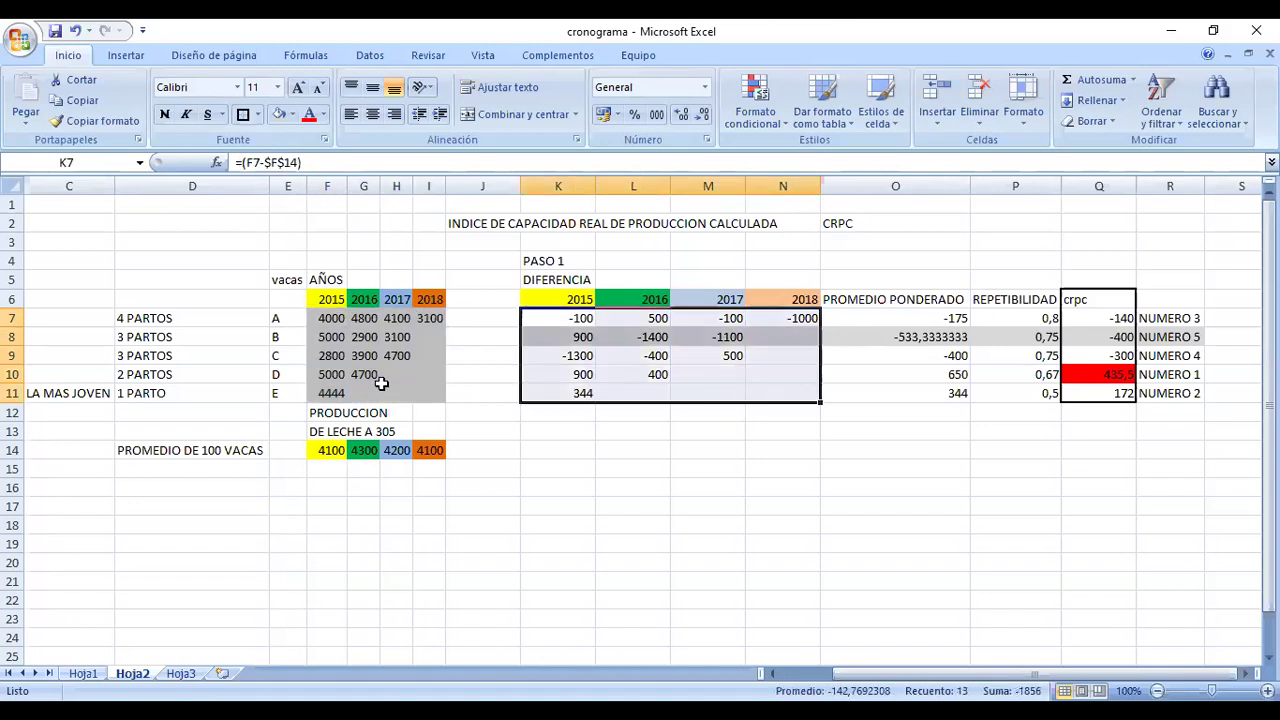
# Add the note DESVIACIONES CON RESPECTO in K13 and A LA MEDIA in K14 under the differences.
pyautogui.click(562, 432)
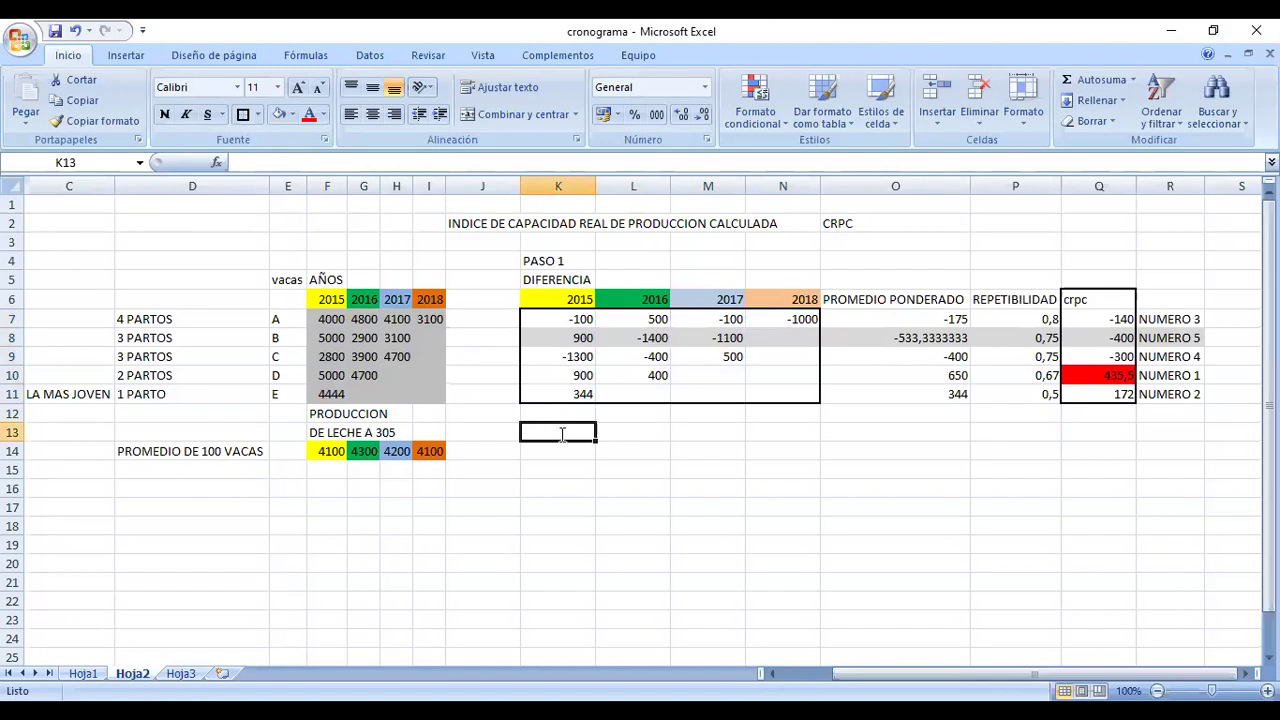
pyautogui.write('DESVIA')
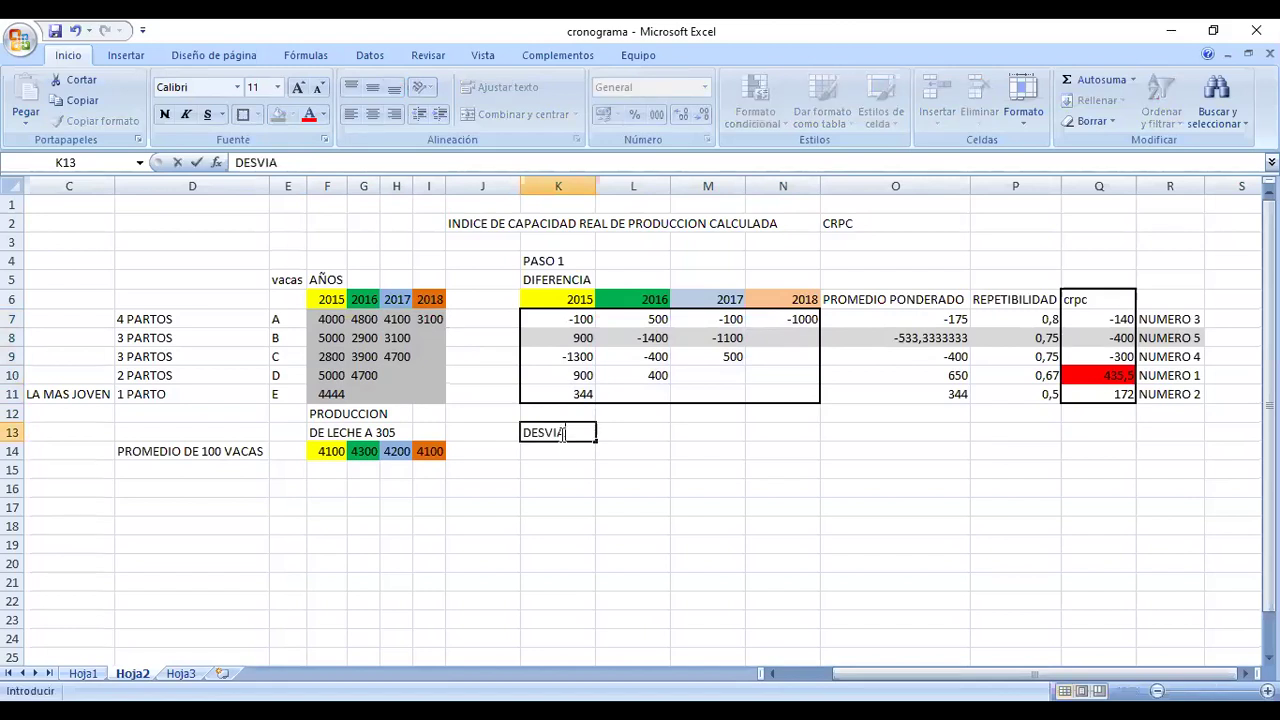
pyautogui.write('CIONES CON RE')
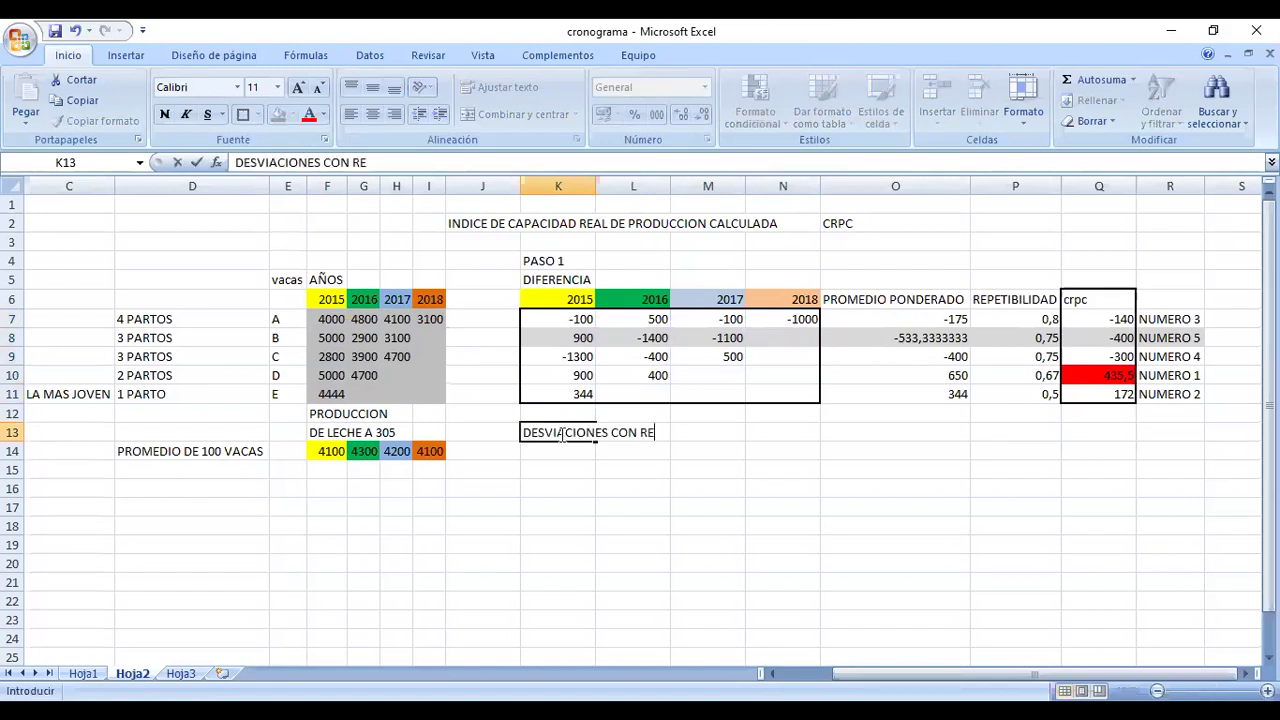
pyautogui.write('SPECTO')
pyautogui.press('Return')
pyautogui.write('A LA')
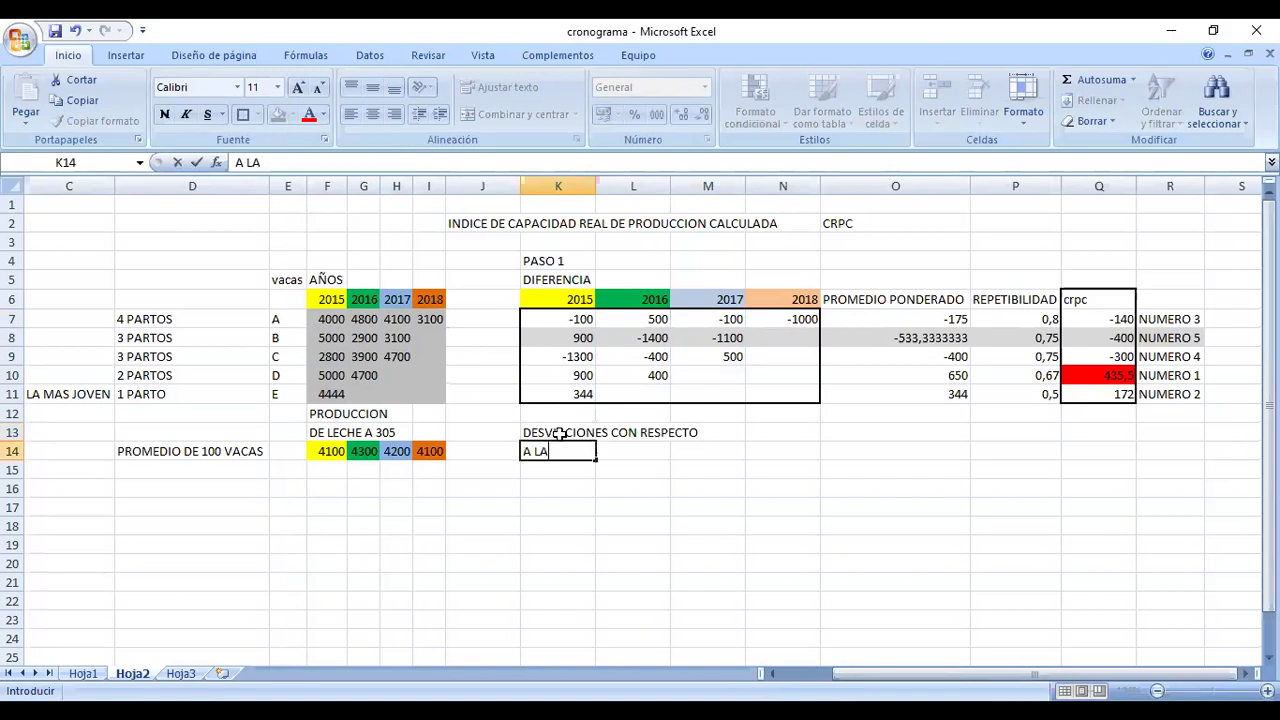
pyautogui.write(' MEDIA')
pyautogui.press('Return')
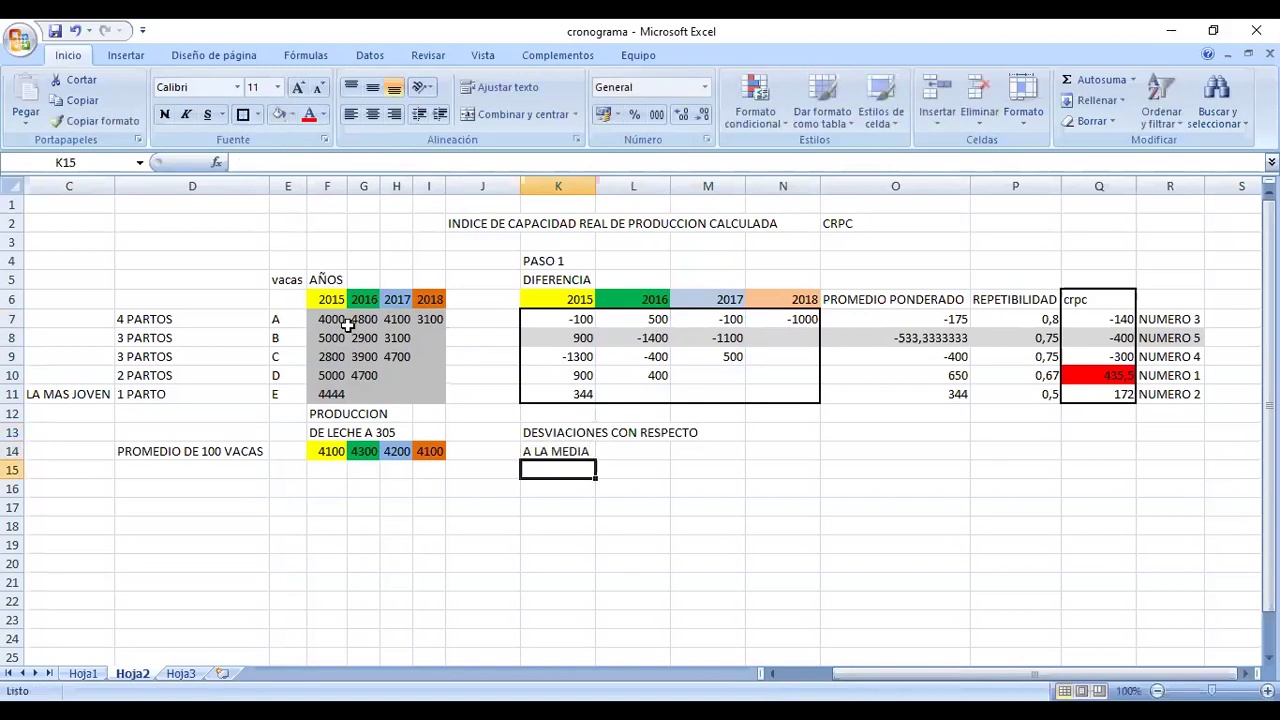
# Compare the cows' yearly milk yields in F7:I11 with their deviations from the mean in K7:N11.
pyautogui.moveTo(327, 322); pyautogui.dragTo(422, 390)
pyautogui.moveTo(558, 319); pyautogui.dragTo(740, 390)
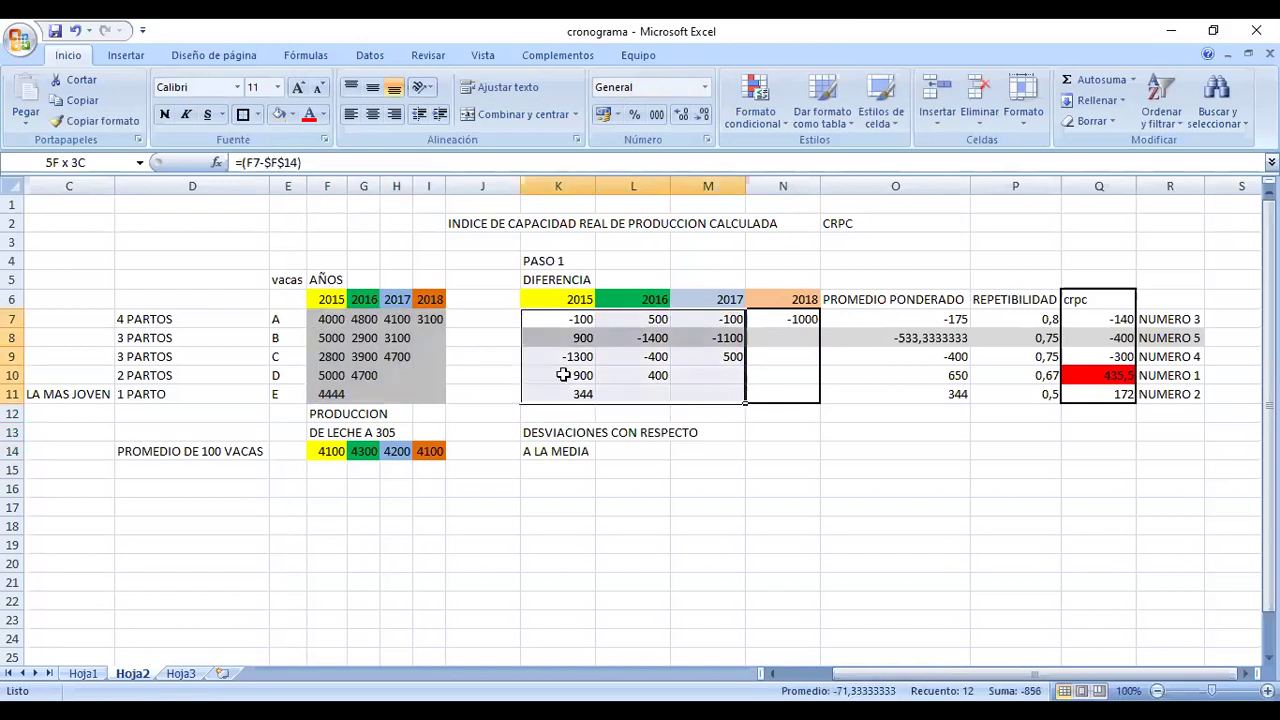
pyautogui.moveTo(563, 375); pyautogui.dragTo(783, 394)
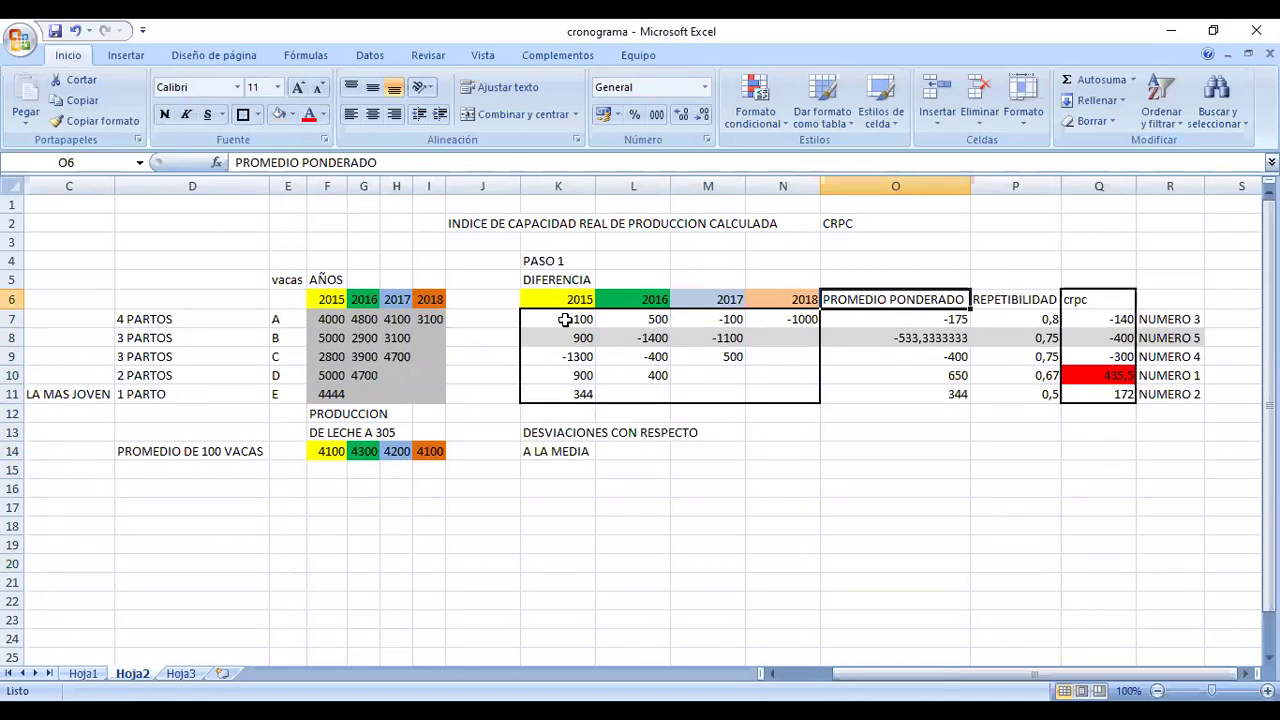
# Compare the yearly differences of cows A, B and D with their weighted average formulas in O7, O8 and O10.
pyautogui.click(562, 320)
pyautogui.click(663, 322)
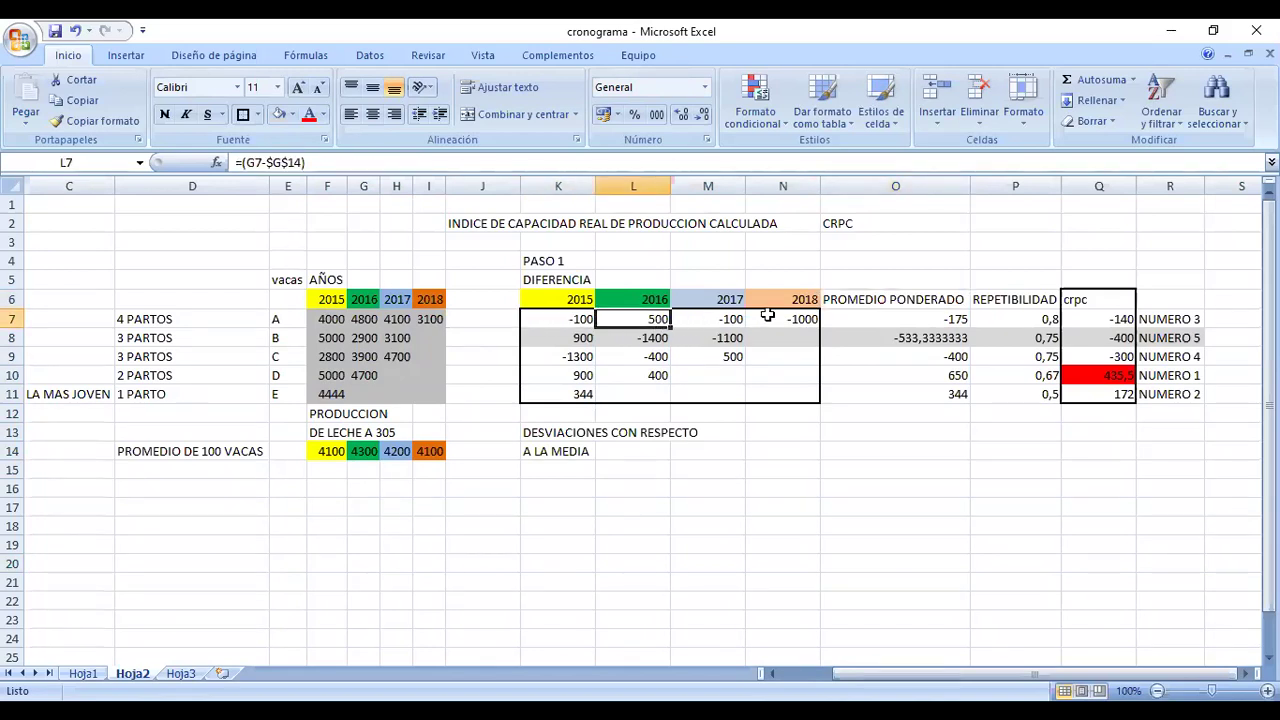
pyautogui.click(730, 318)
pyautogui.click(860, 325)
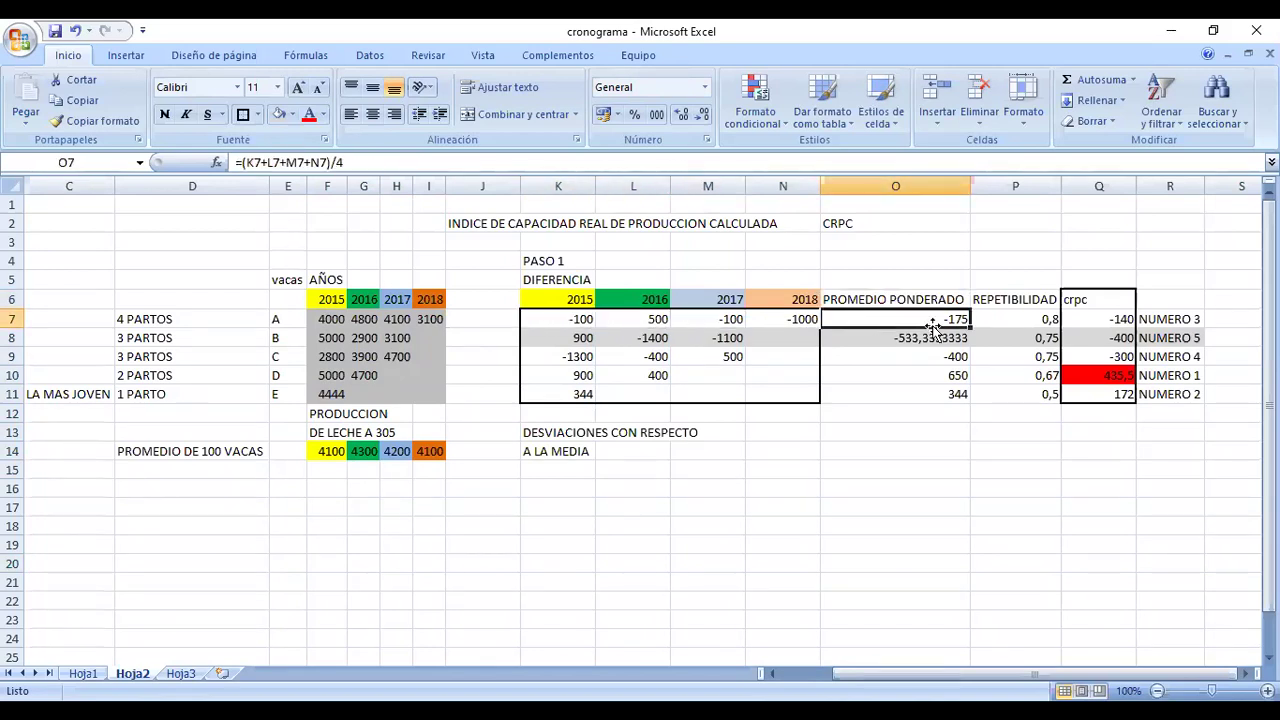
pyautogui.moveTo(566, 338); pyautogui.dragTo(715, 358)
pyautogui.moveTo(940, 338); pyautogui.dragTo(940, 338)
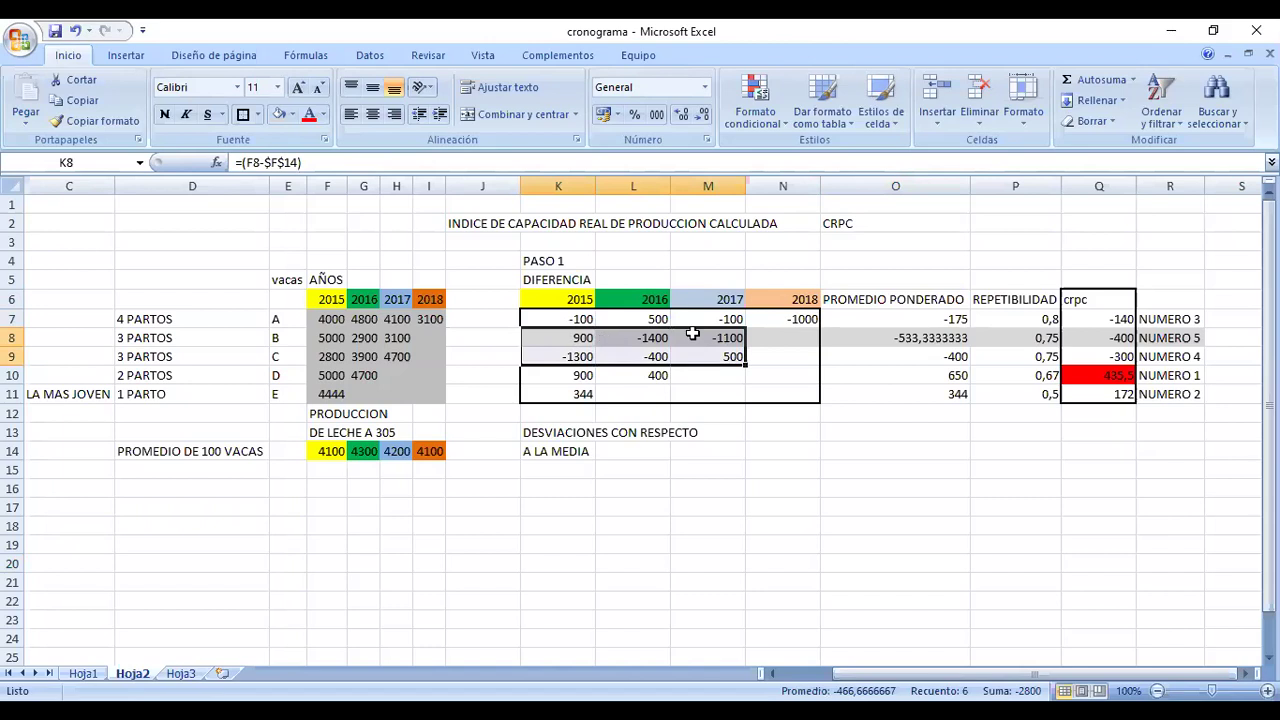
pyautogui.click(928, 338)
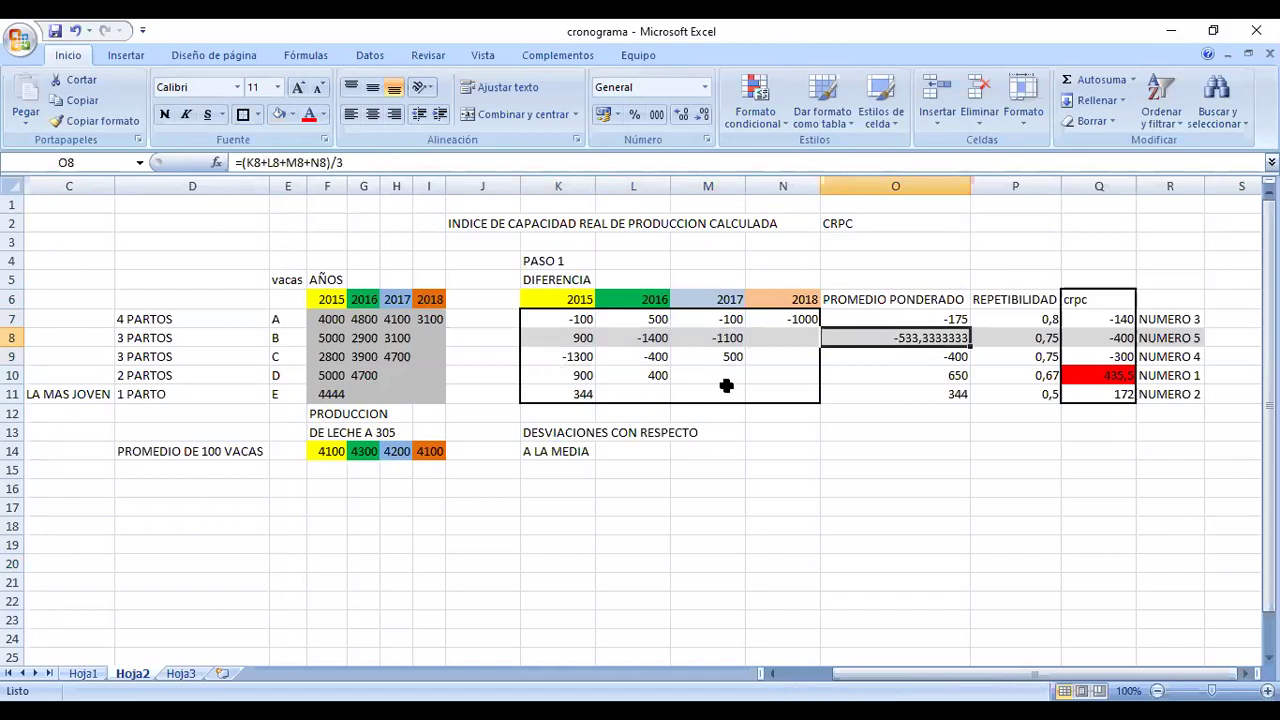
pyautogui.moveTo(560, 375); pyautogui.dragTo(640, 375)
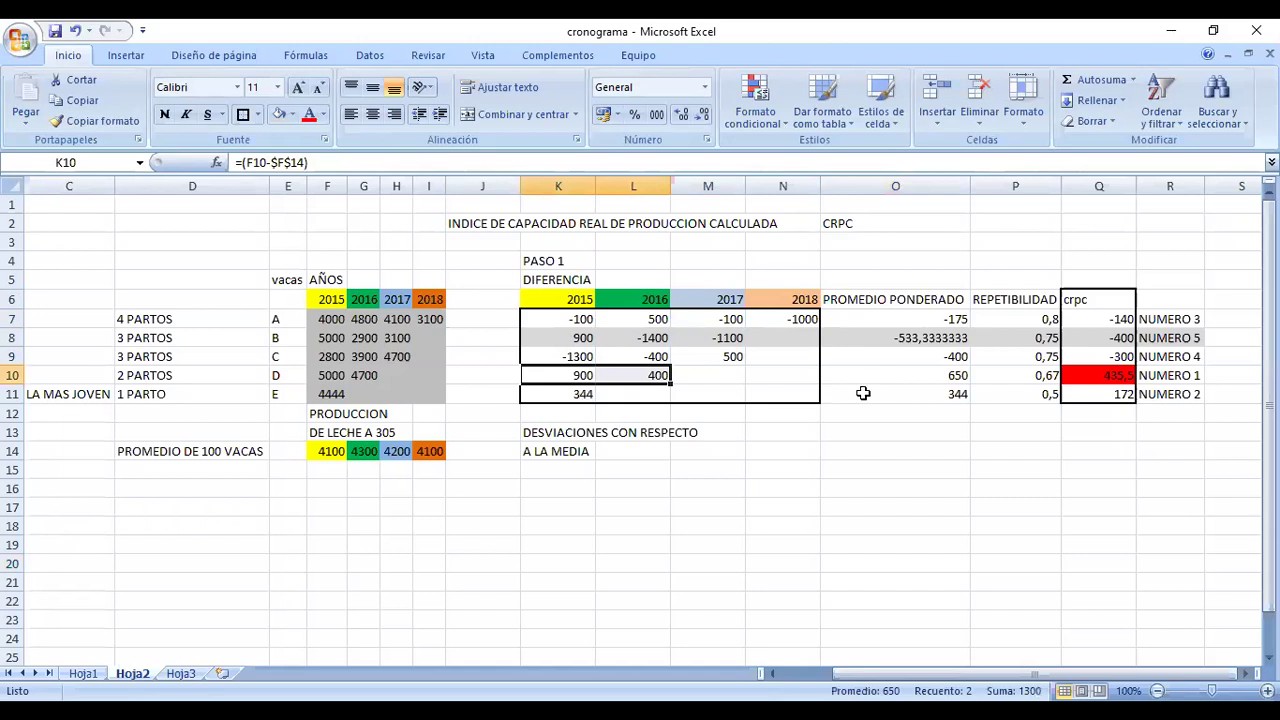
pyautogui.click(872, 379)
pyautogui.click(931, 490)
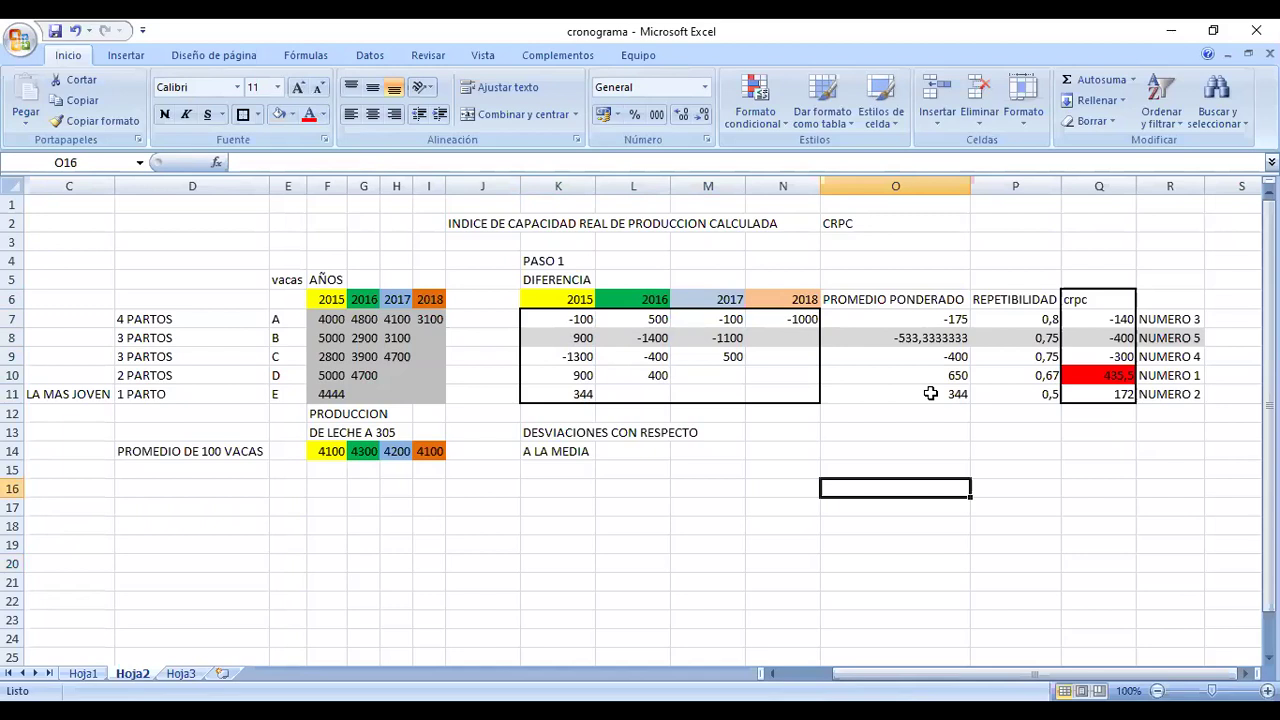
# Fill the REPETIBILIDAD column P6:P11 with yellow.
pyautogui.moveTo(905, 299); pyautogui.dragTo(917, 394)
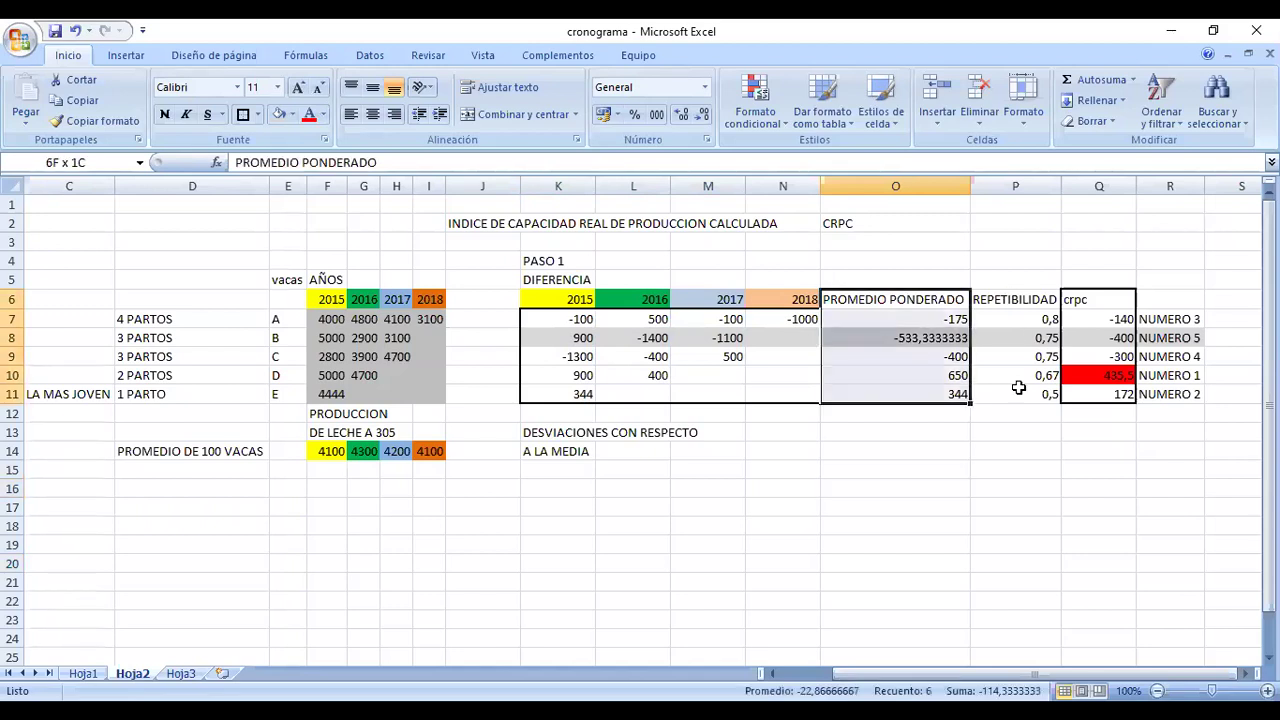
pyautogui.press('Right')
pyautogui.hotkey('ctrl', 'shift', 'Down')
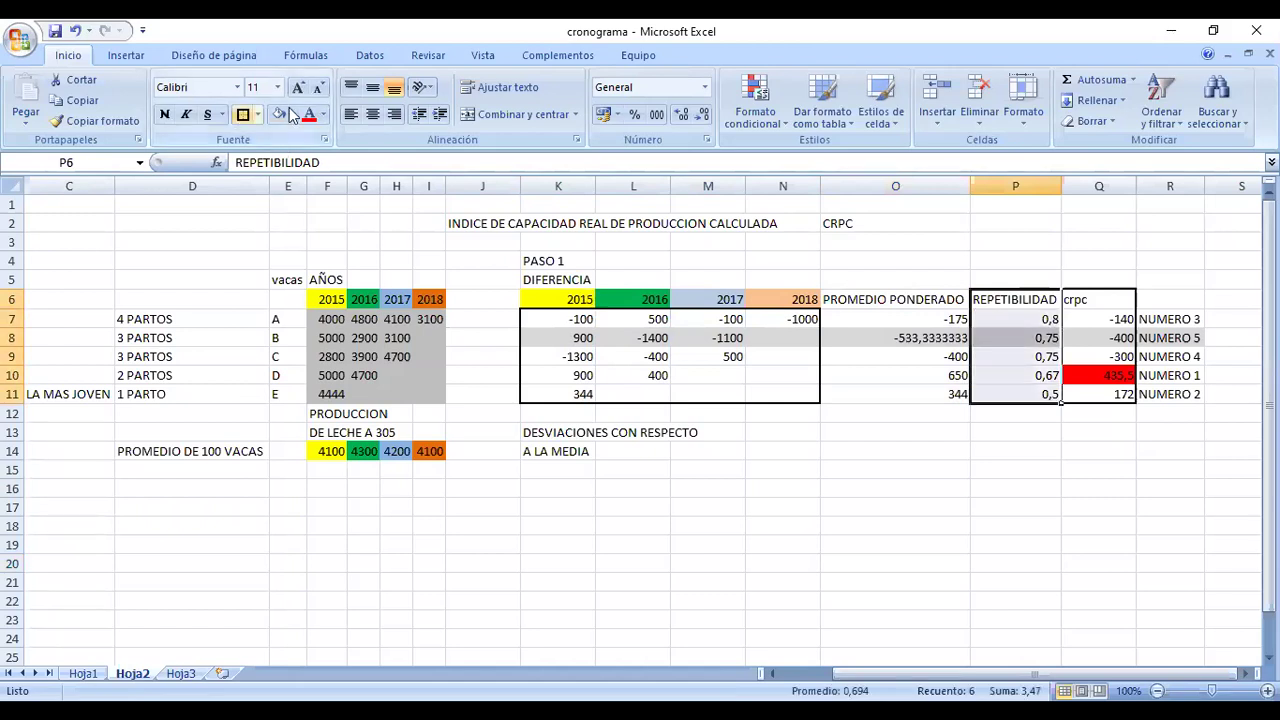
pyautogui.click(257, 114)
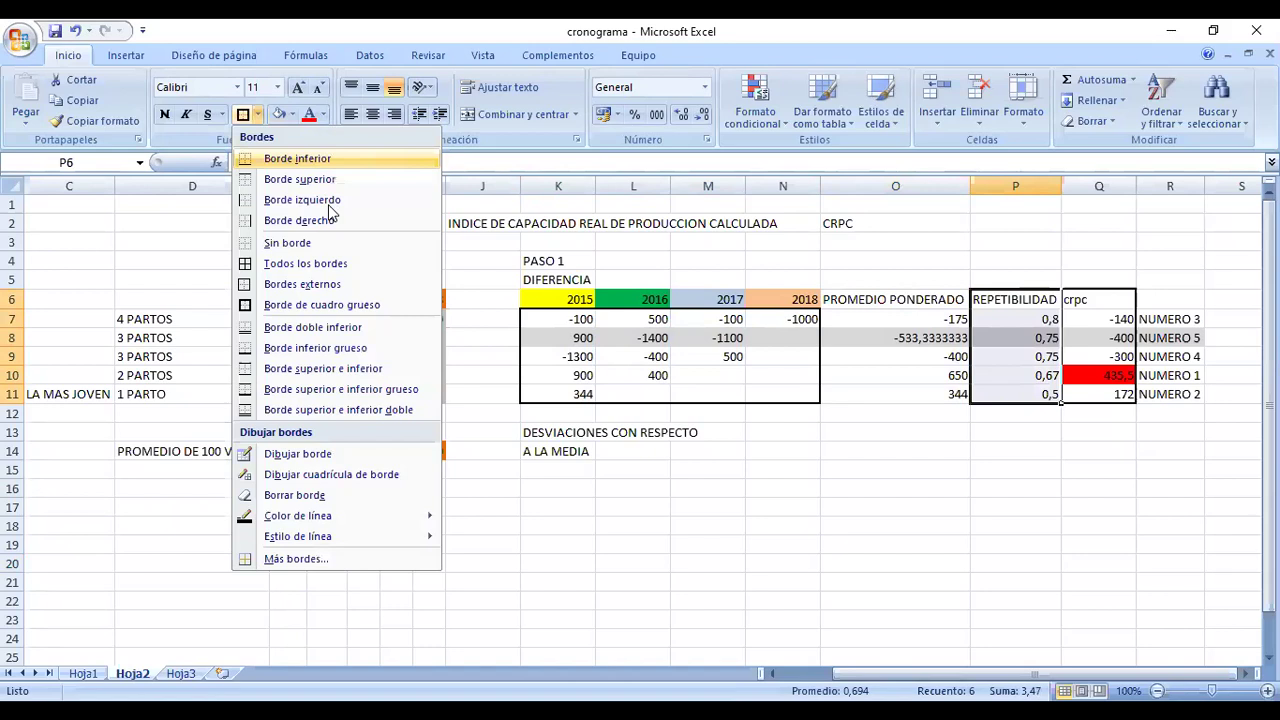
pyautogui.click(291, 114)
pyautogui.click(324, 255)
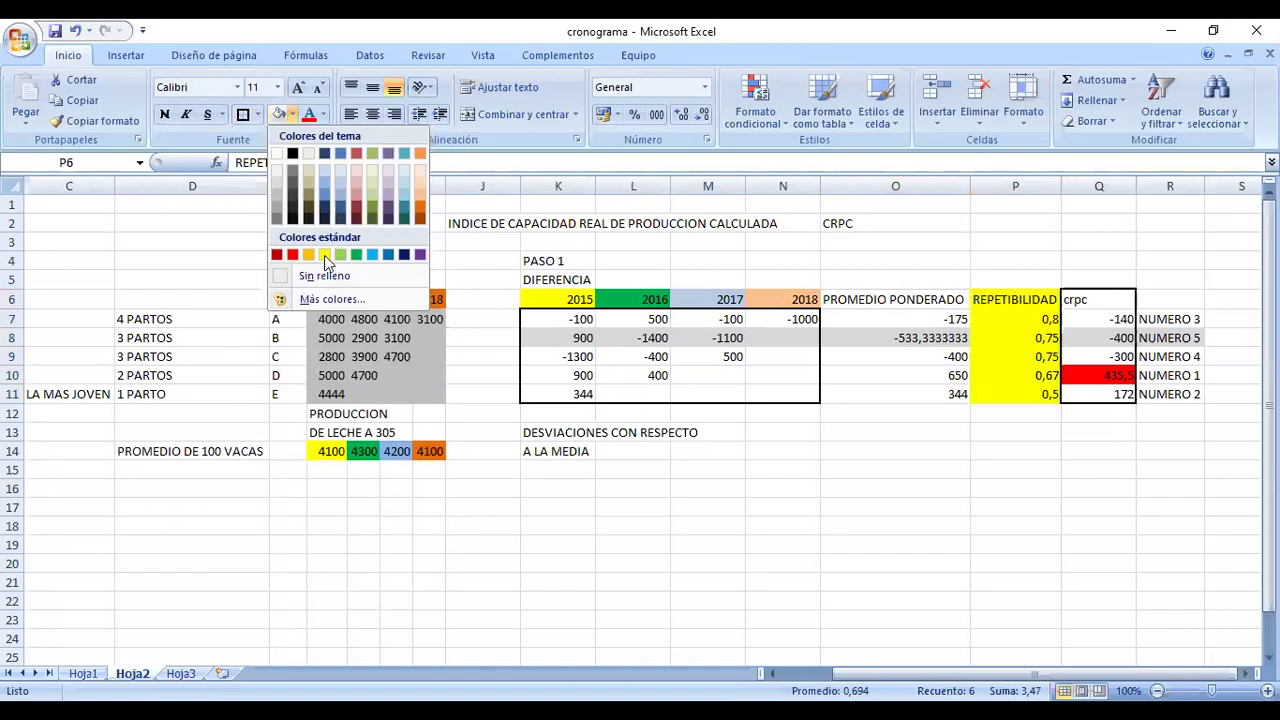
pyautogui.click(1015, 545)
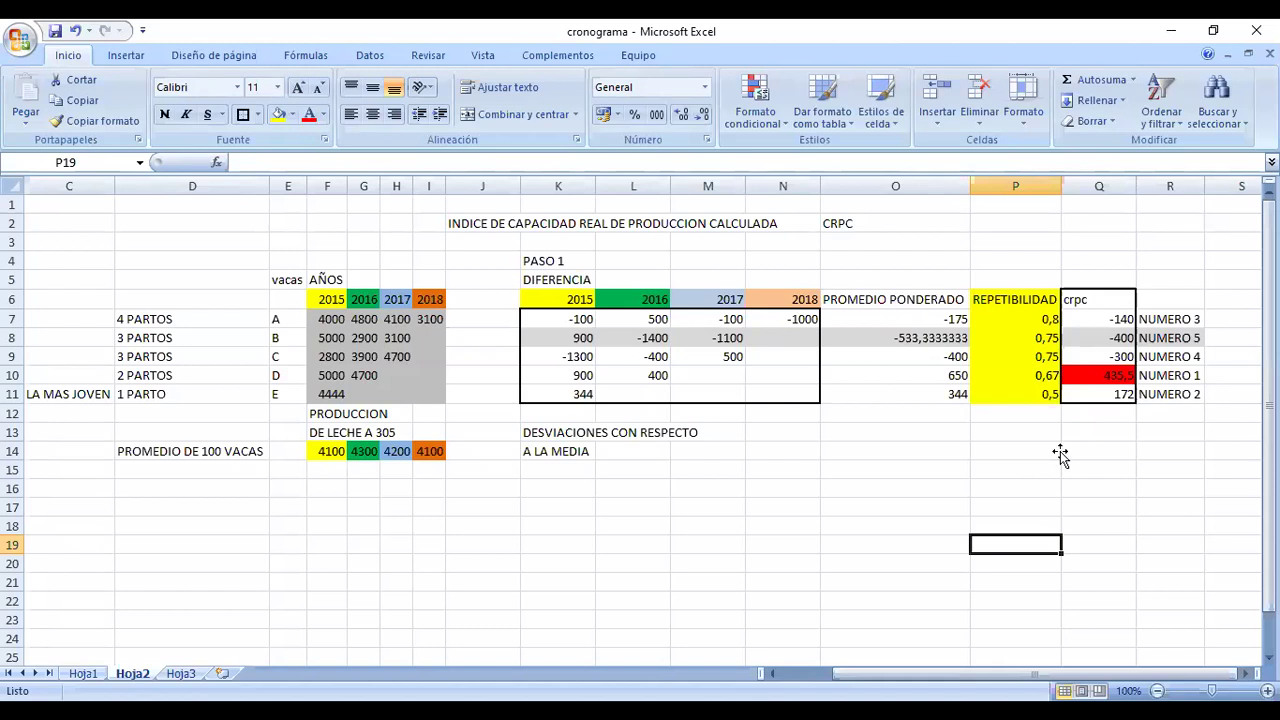
# Check cow E's crpc formula in Q11 against the weighted average in O11 and the repeatability in P11.
pyautogui.press('Right')
pyautogui.press('Up')
pyautogui.press('Up')
pyautogui.press('Up')
pyautogui.press('Up')
pyautogui.press('Up')
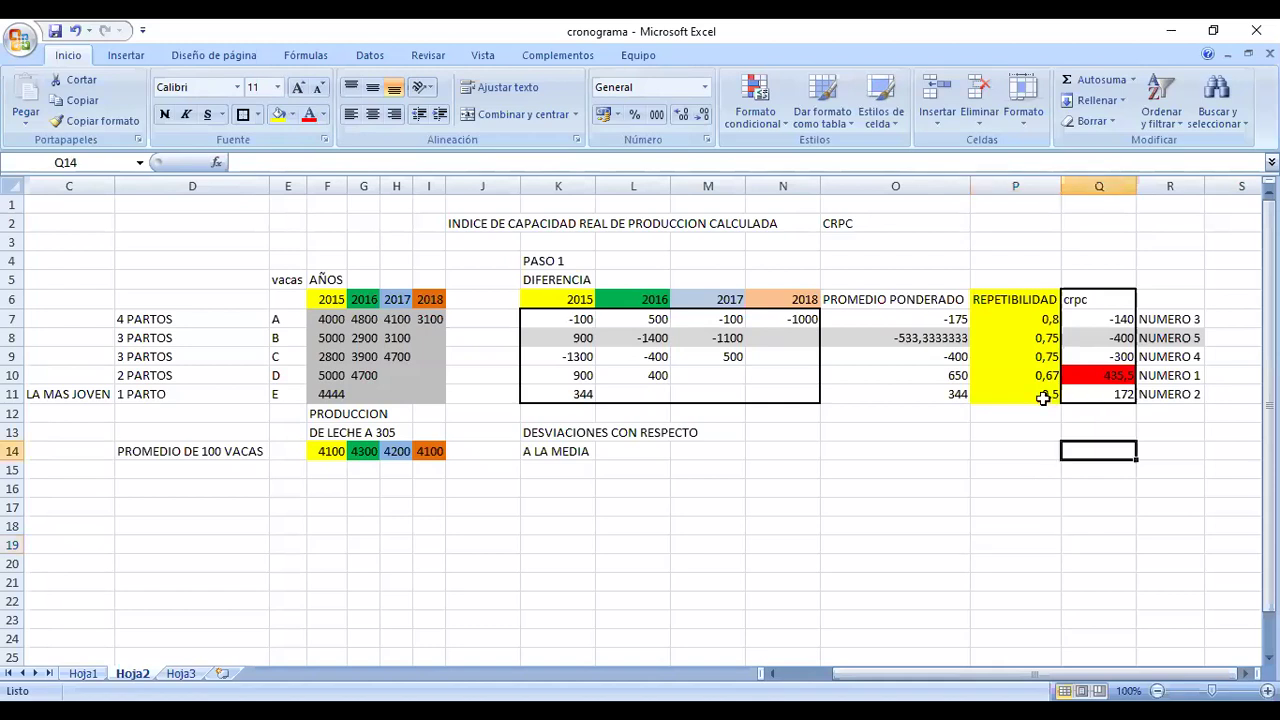
pyautogui.click(921, 398)
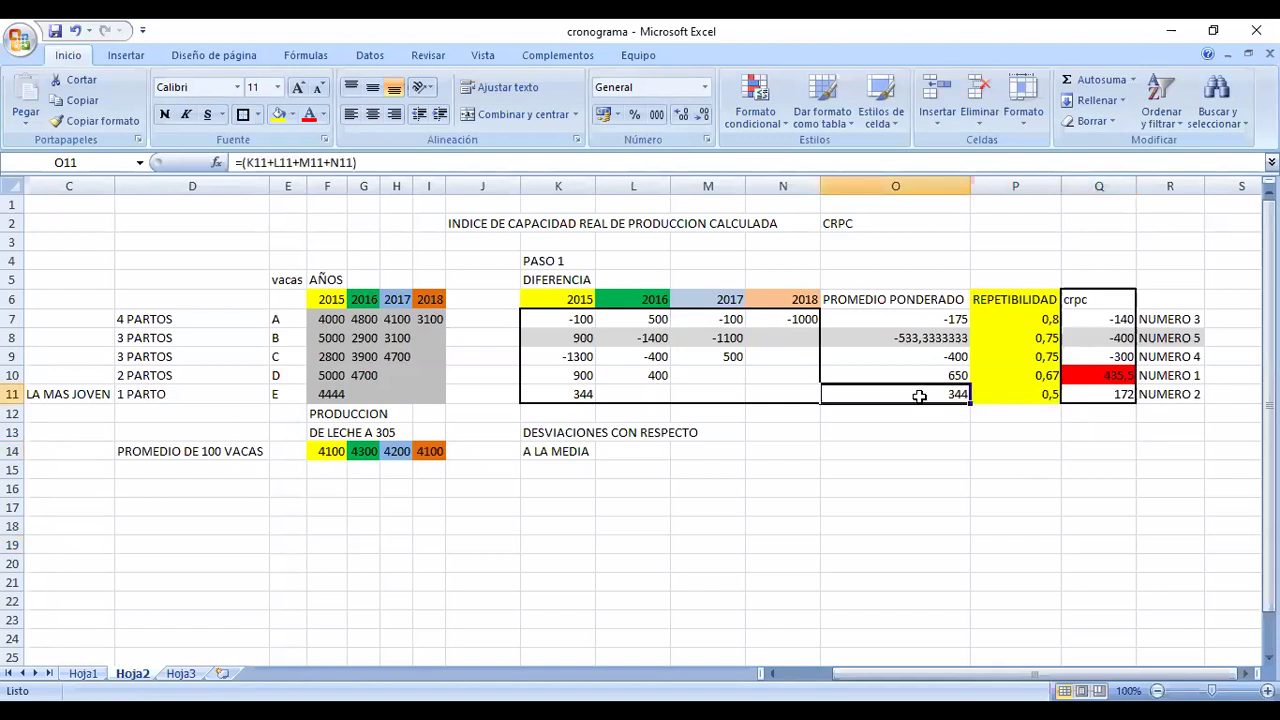
pyautogui.click(988, 398)
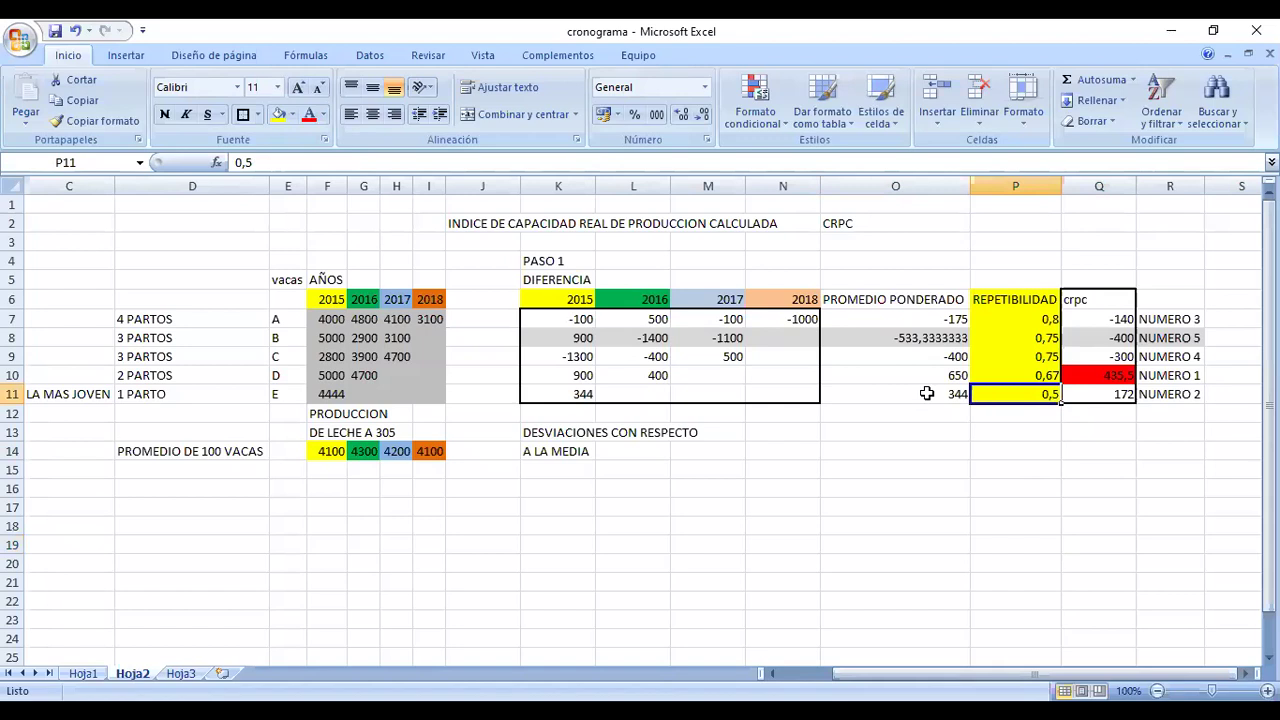
pyautogui.click(1097, 398)
pyautogui.click(946, 397)
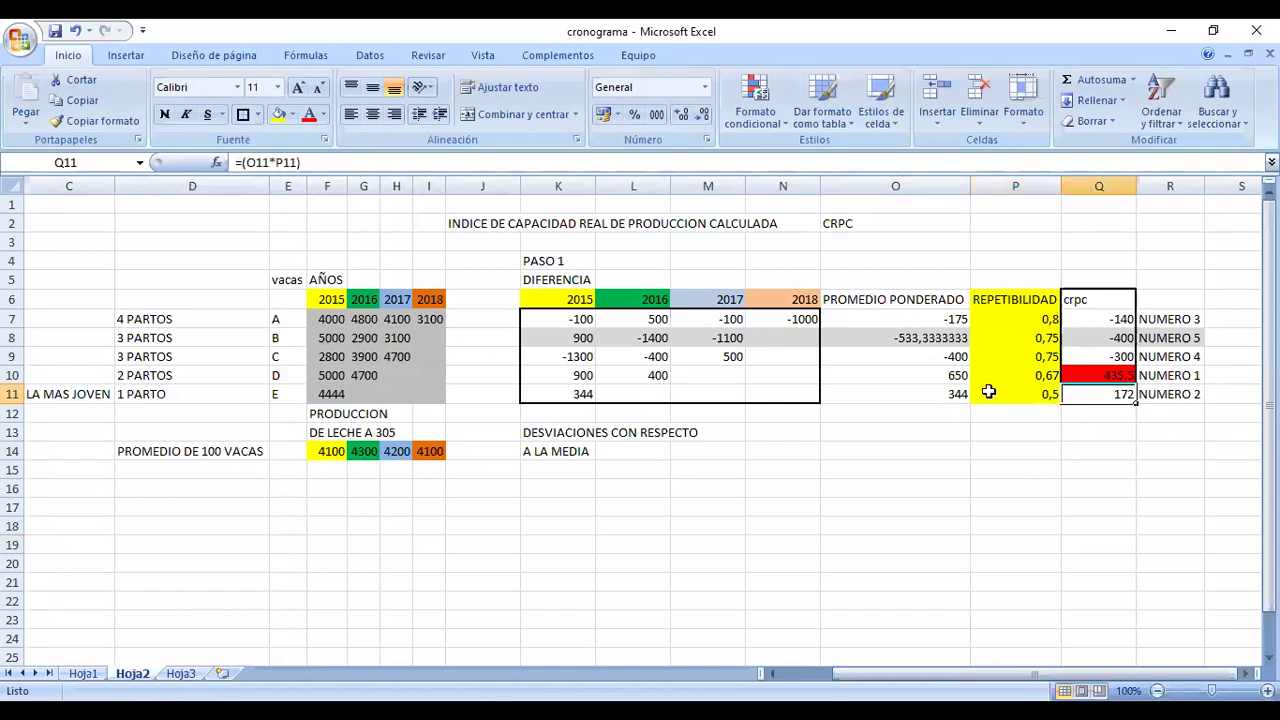
pyautogui.click(1096, 395)
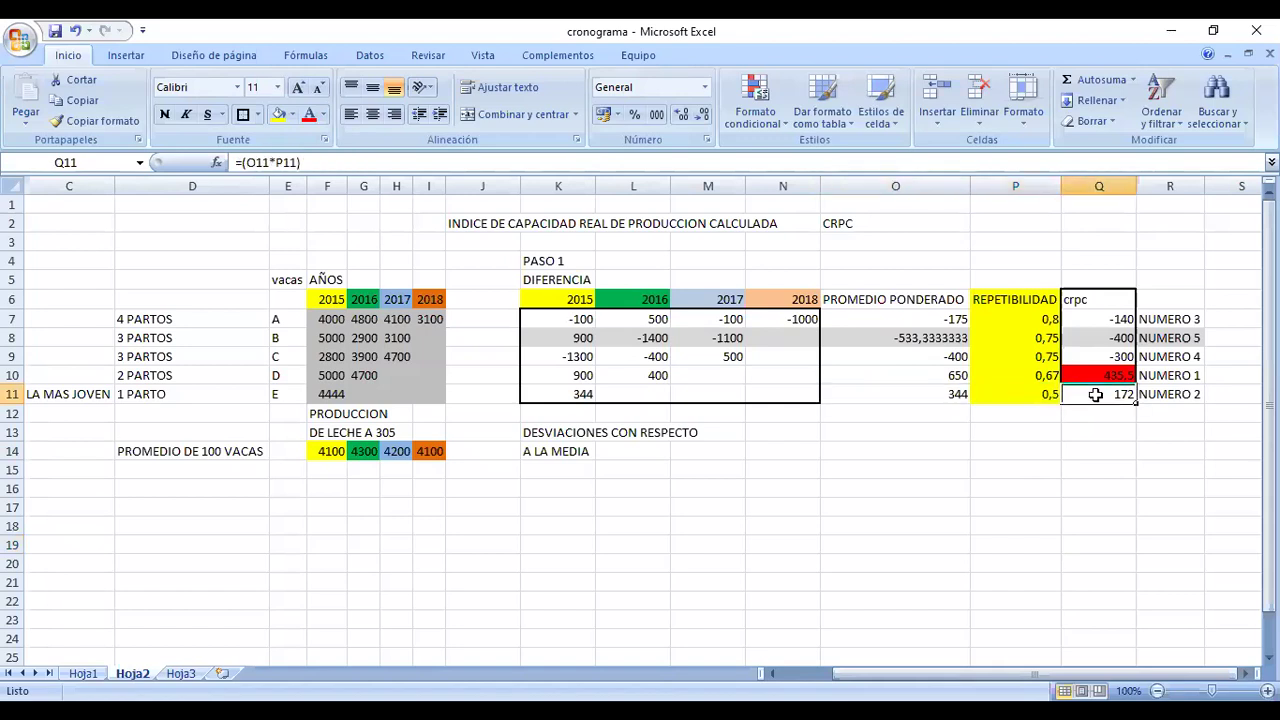
# Compare cow D's weighted average and repeatability in O10:P10 with its crpc formula in Q10, and check cow C's in Q9.
pyautogui.click(962, 375)
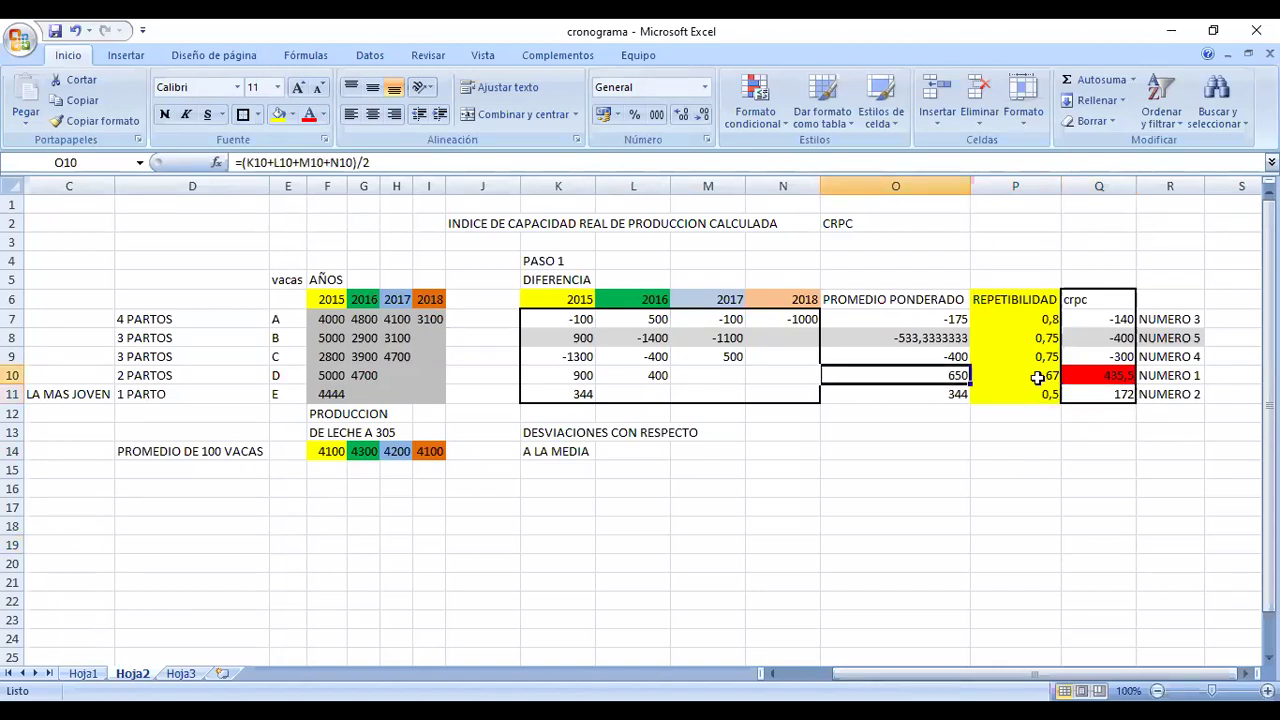
pyautogui.click(1038, 377)
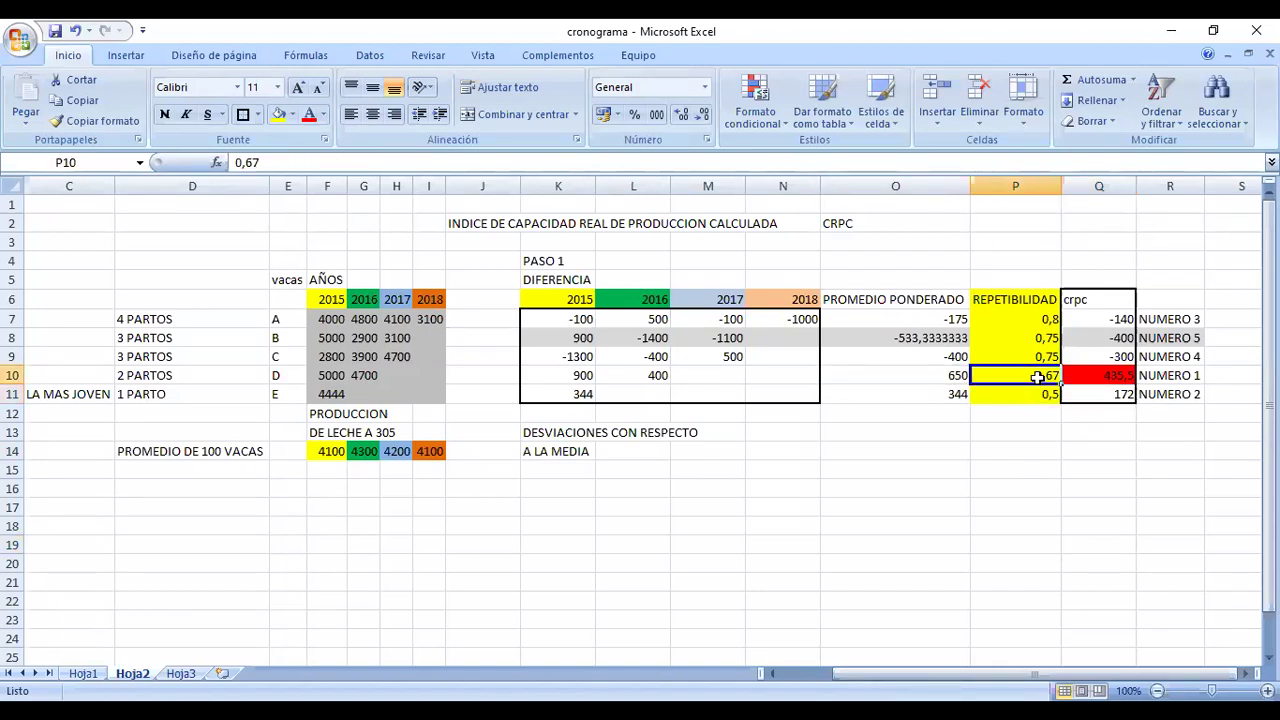
pyautogui.click(1096, 379)
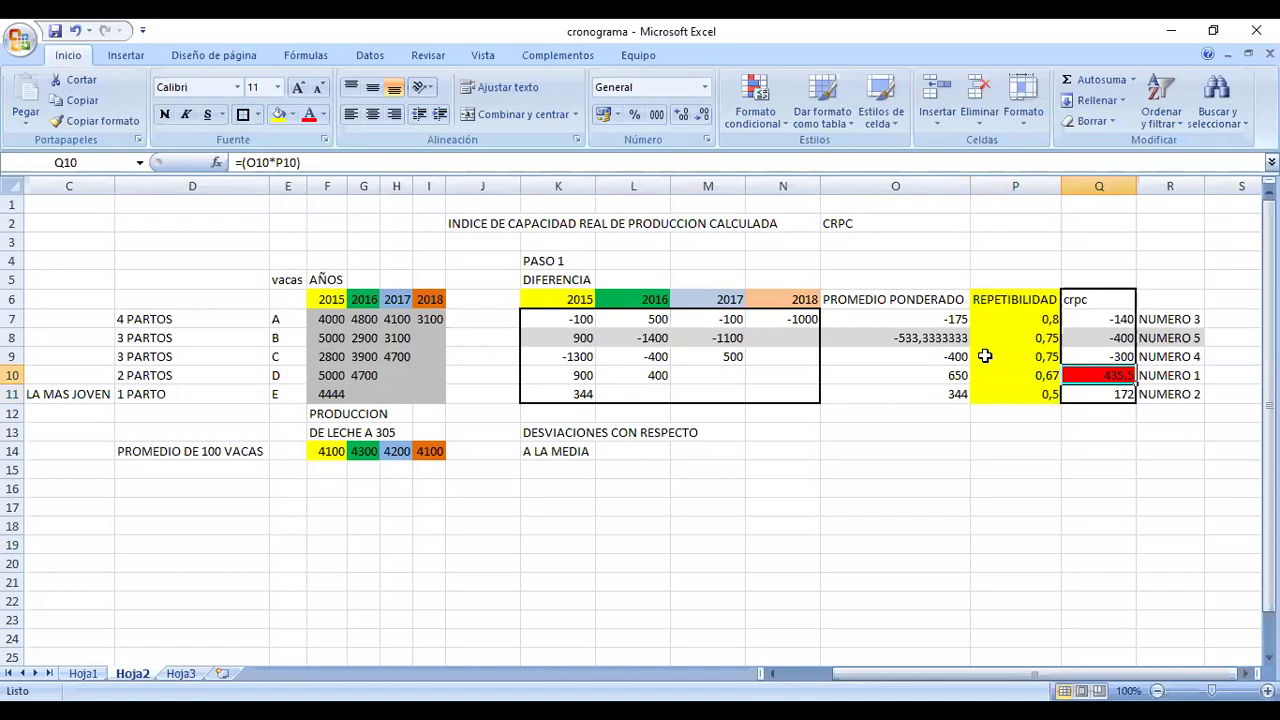
pyautogui.click(1082, 356)
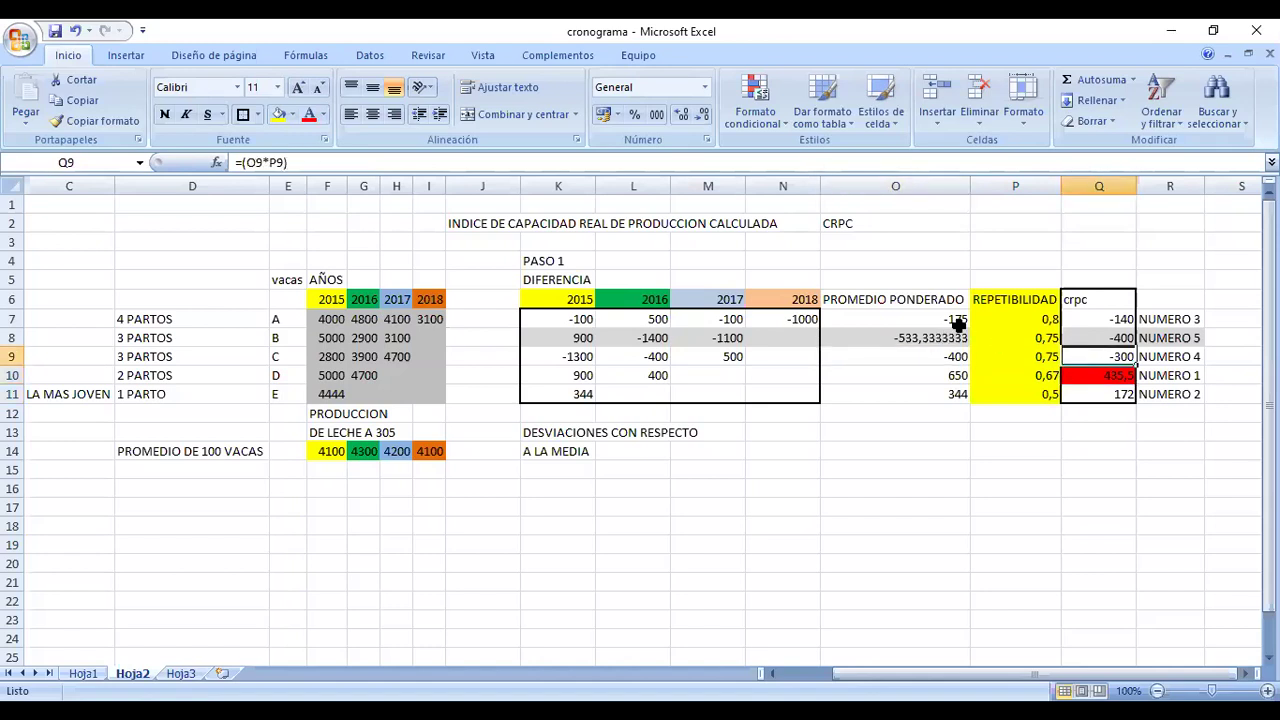
# Check cow A's weighted average formula in O7 against its four yearly differences in K7:N7.
pyautogui.press('Left')
pyautogui.press('Left')
pyautogui.press('Up')
pyautogui.press('Up')
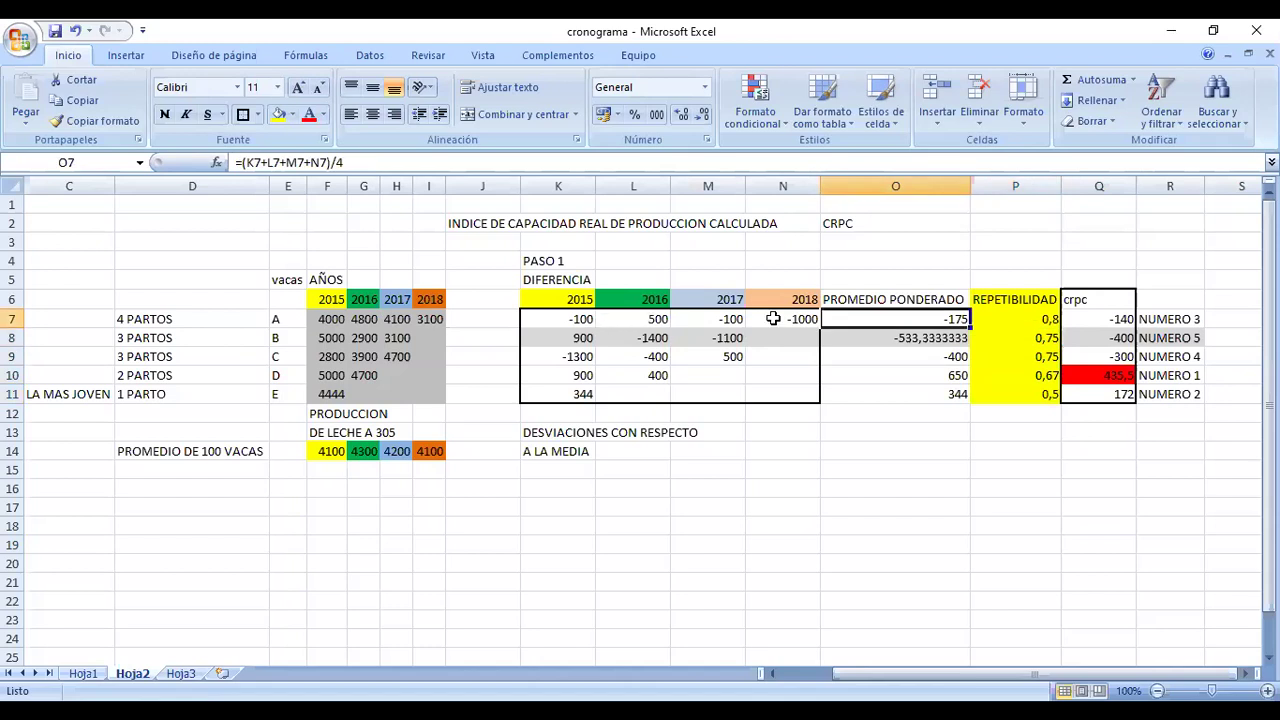
pyautogui.press('Left')
pyautogui.press('Left')
pyautogui.press('Left')
pyautogui.press('Left')
pyautogui.hotkey('shift', 'Right')
pyautogui.hotkey('shift', 'Right')
pyautogui.hotkey('shift', 'Right')
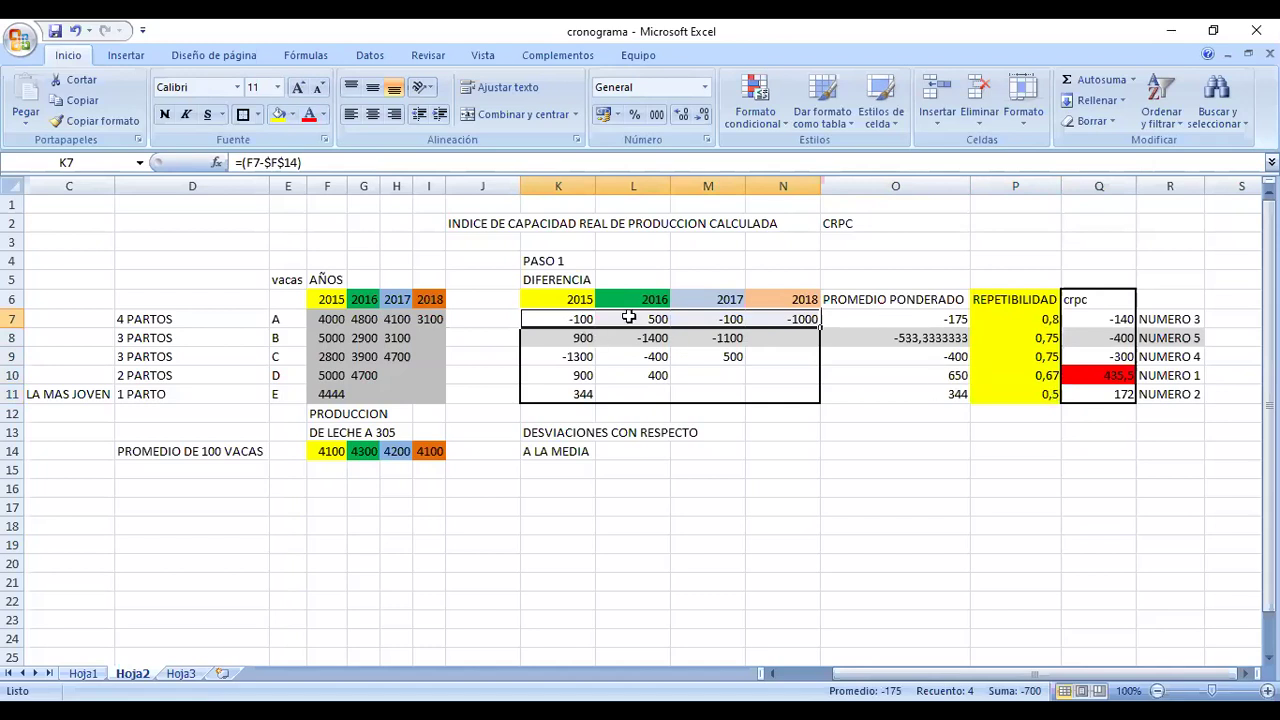
pyautogui.click(558, 318)
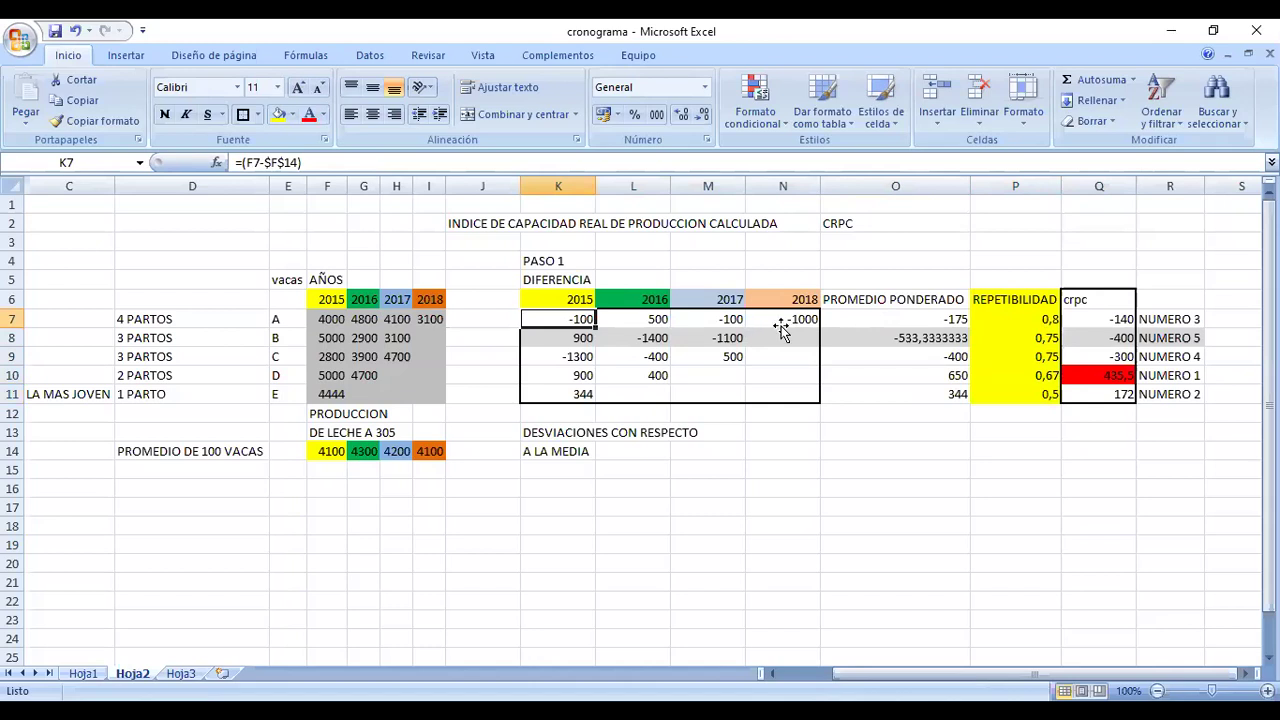
pyautogui.keyDown('shift'); pyautogui.click(780, 322); pyautogui.keyUp('shift')
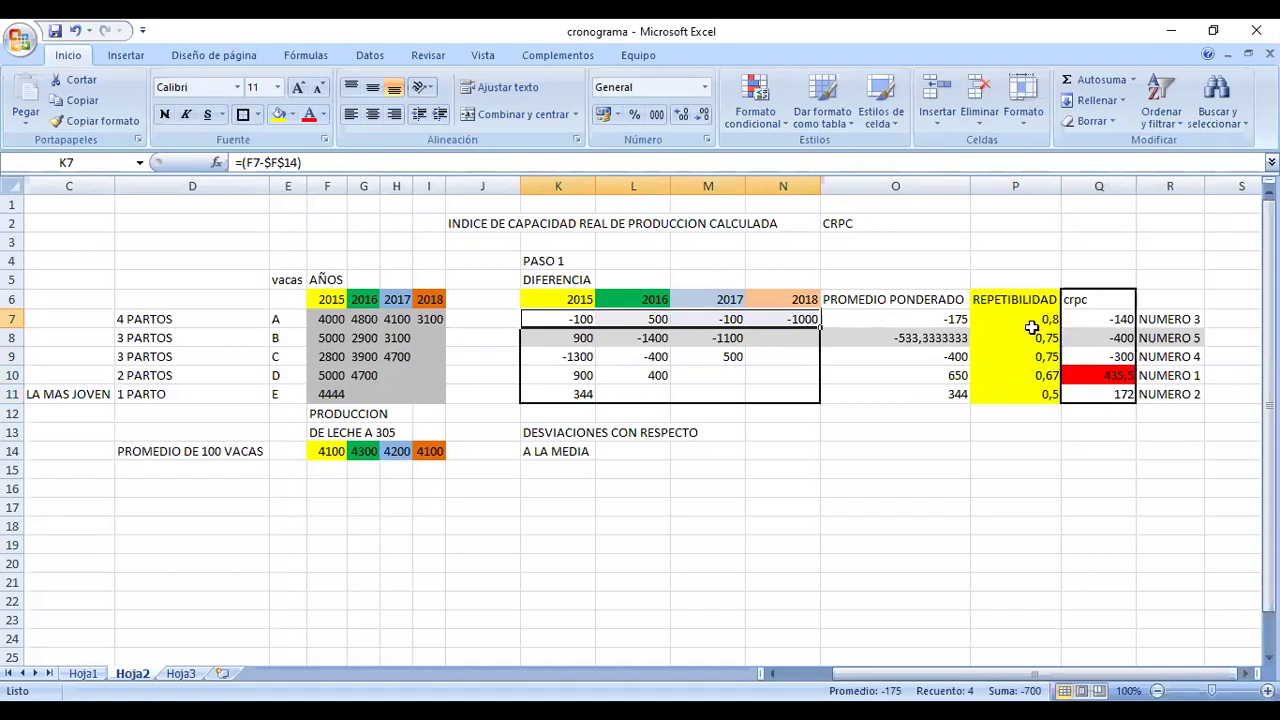
# Review the crpc column, comparing cow D's formula in Q10 with the results for cows A to C in Q7:Q9.
pyautogui.click(1110, 294)
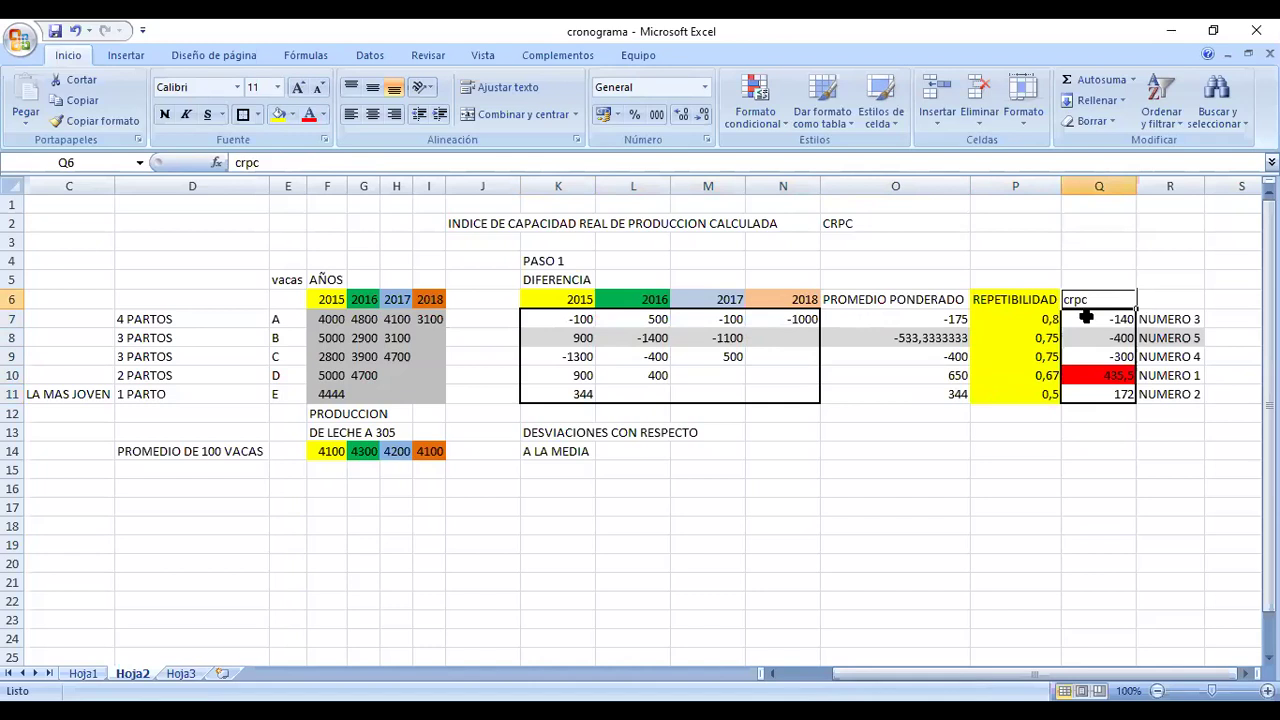
pyautogui.click(1088, 375)
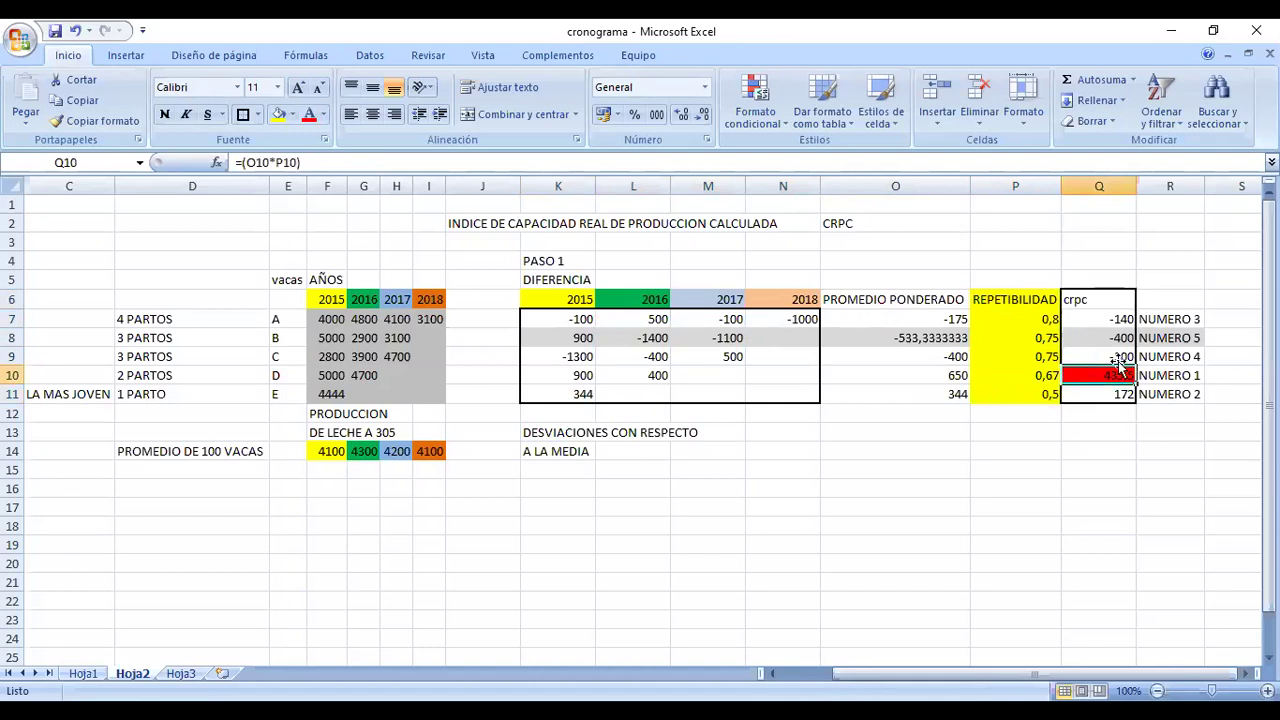
pyautogui.moveTo(1100, 319); pyautogui.dragTo(1105, 362)
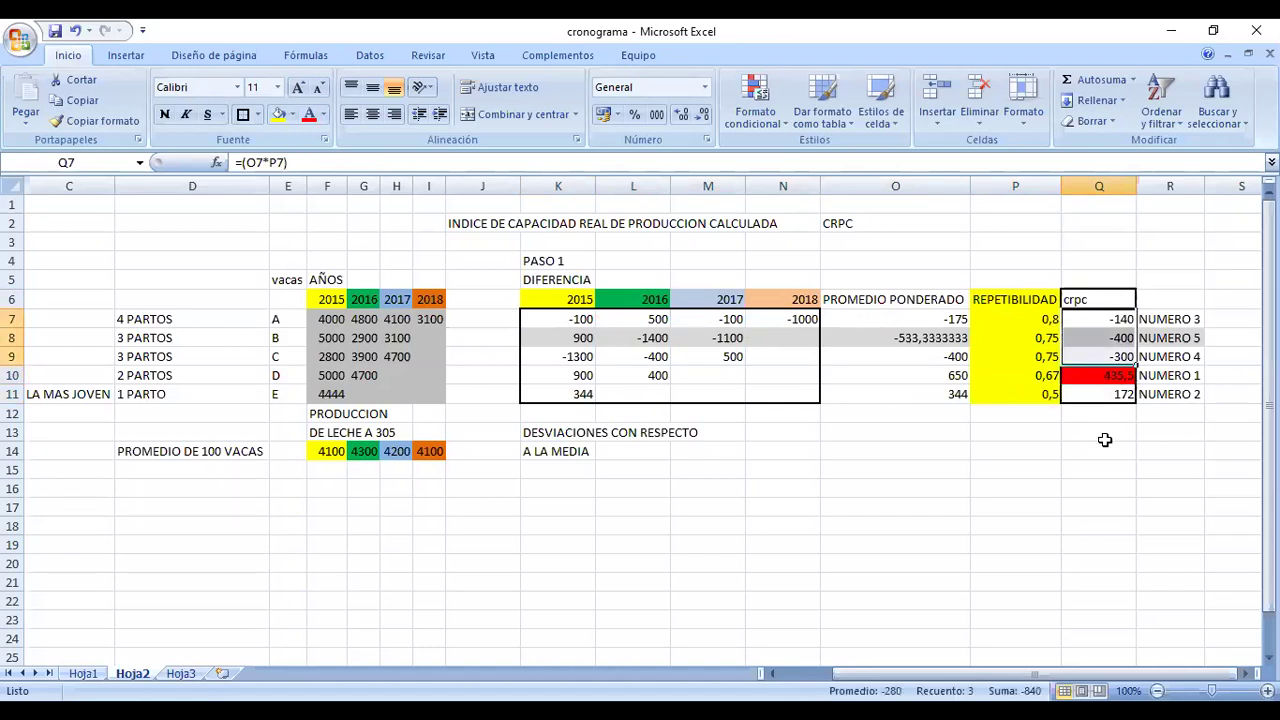
pyautogui.press('Down')
pyautogui.press('Down')
pyautogui.press('Down')
pyautogui.press('Down')
pyautogui.press('Down')
pyautogui.press('Down')
# Fill cow D's label in E10 with yellow, and cow B's label in E8 and crpc value in Q8 with light olive green.
pyautogui.click(288, 376)
pyautogui.click(279, 115)
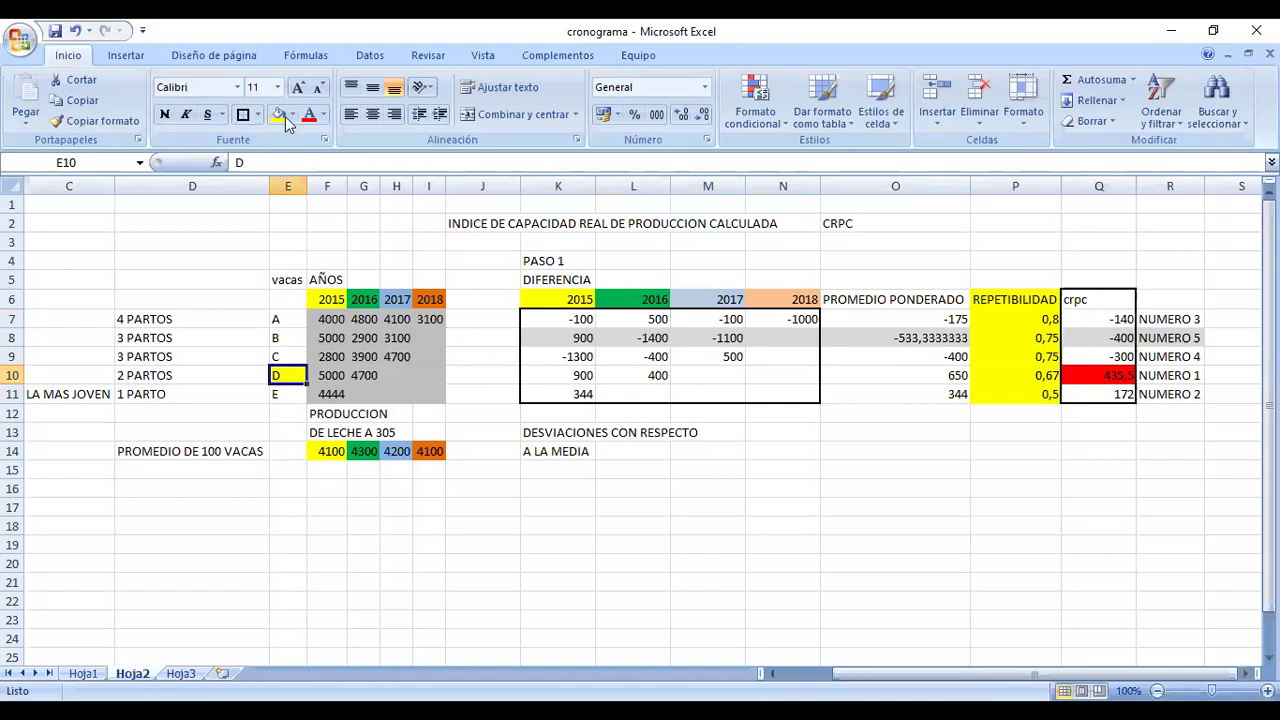
pyautogui.press('Up')
pyautogui.press('Up')
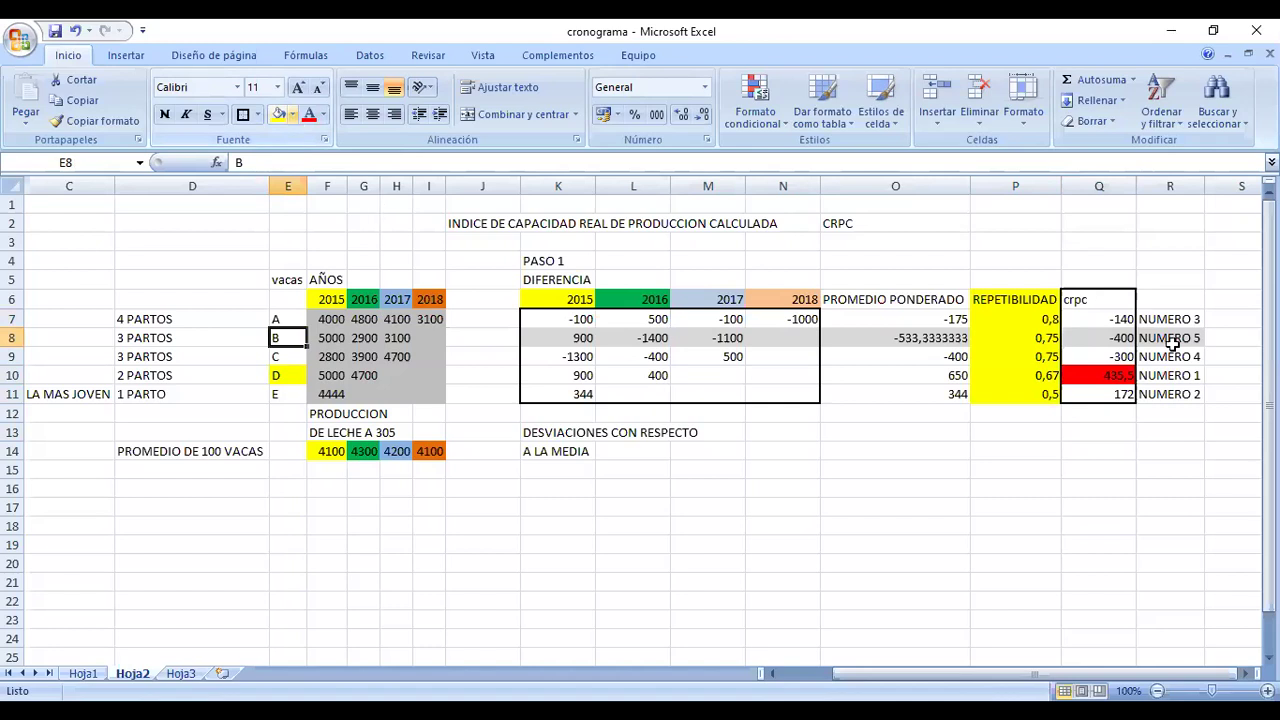
pyautogui.click(1114, 340)
pyautogui.click(285, 116)
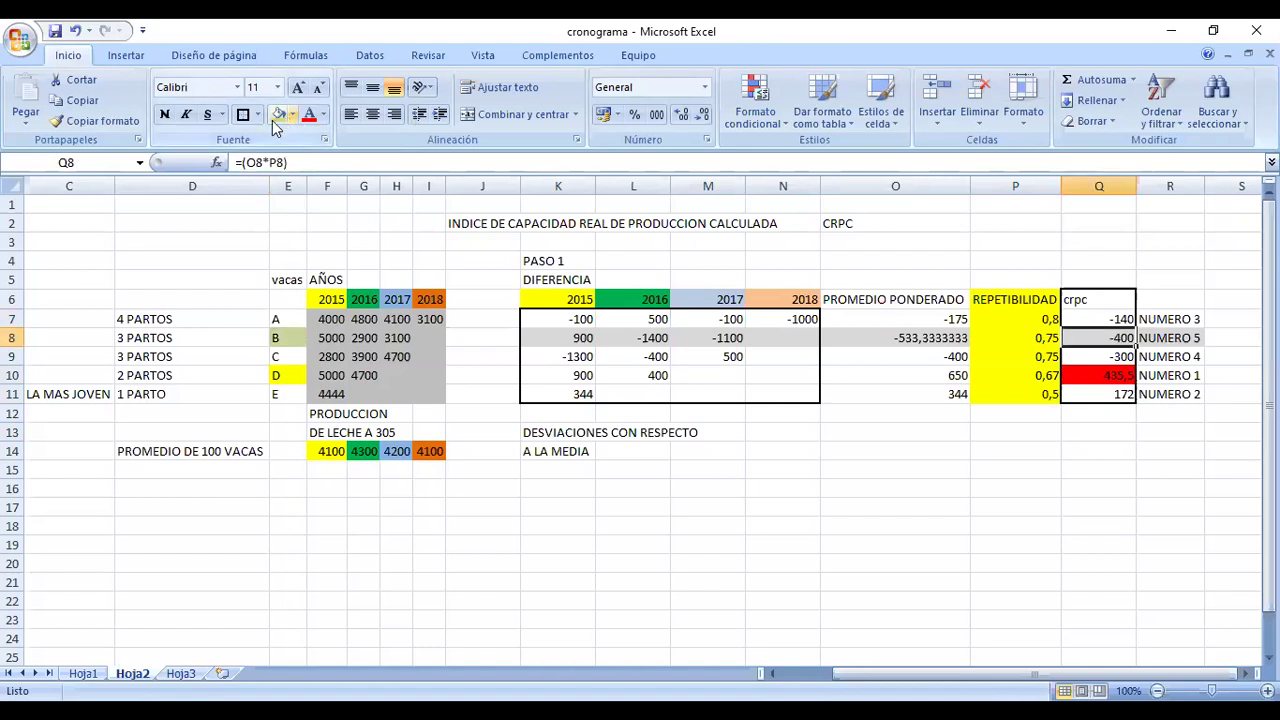
# Check the crpc values of cow E in Q11 and cow A in Q7, and review the whole range Q7:Q11.
pyautogui.click(1110, 398)
pyautogui.click(1104, 321)
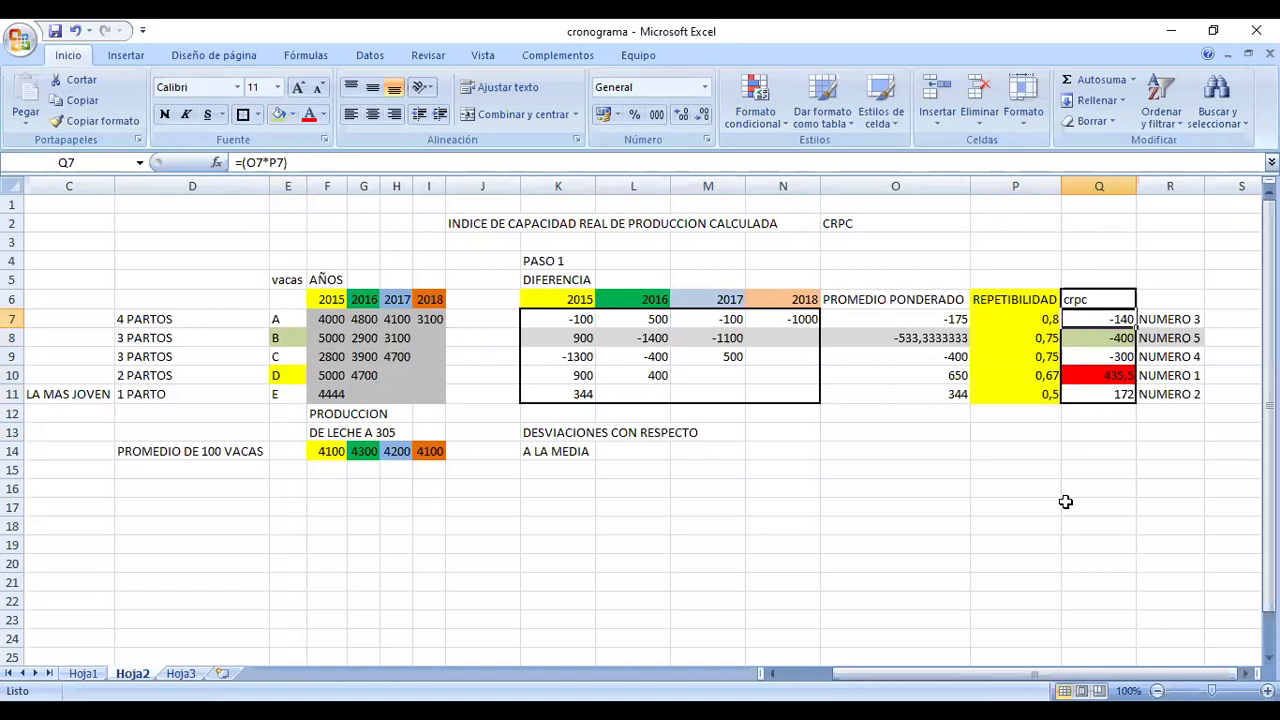
pyautogui.hotkey('shift', 'Down')
pyautogui.hotkey('shift', 'Down')
pyautogui.hotkey('shift', 'Down')
pyautogui.hotkey('shift', 'Down')
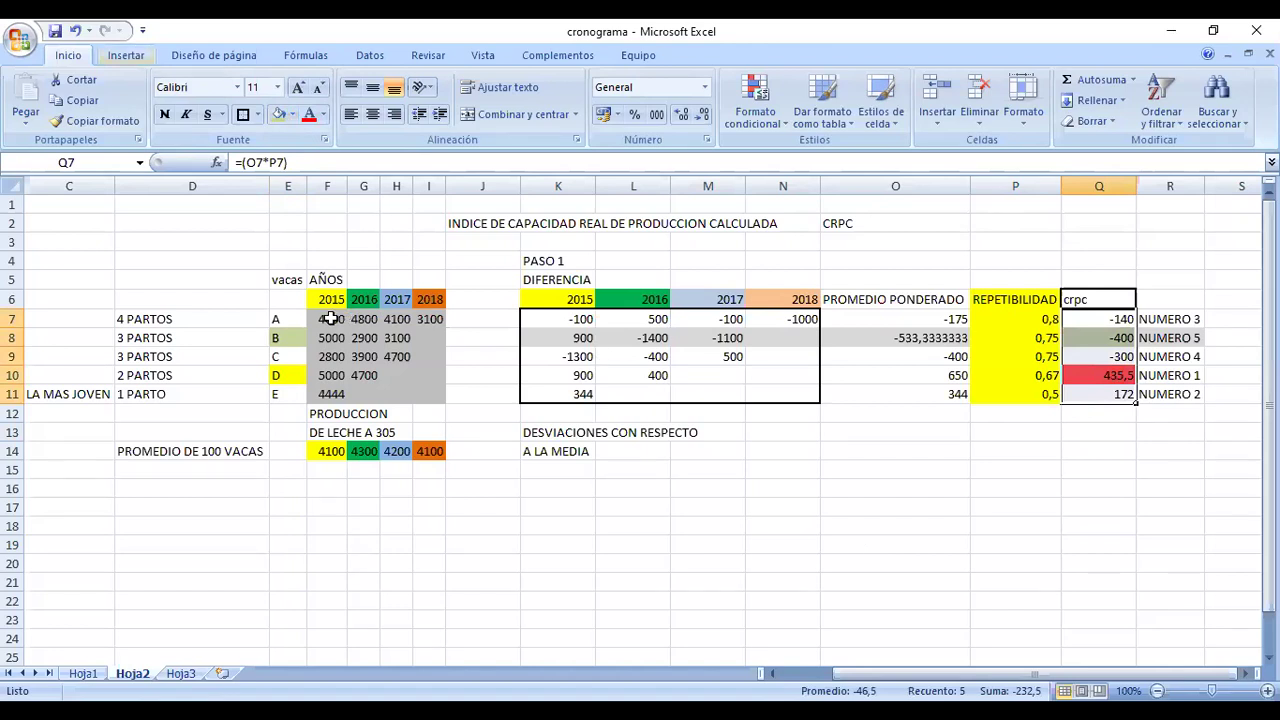
# Compare cow A's 2015 production in F7 with the herd average in F14, and check her 2016 production in G7.
pyautogui.click(330, 318)
pyautogui.click(333, 451)
pyautogui.click(335, 322)
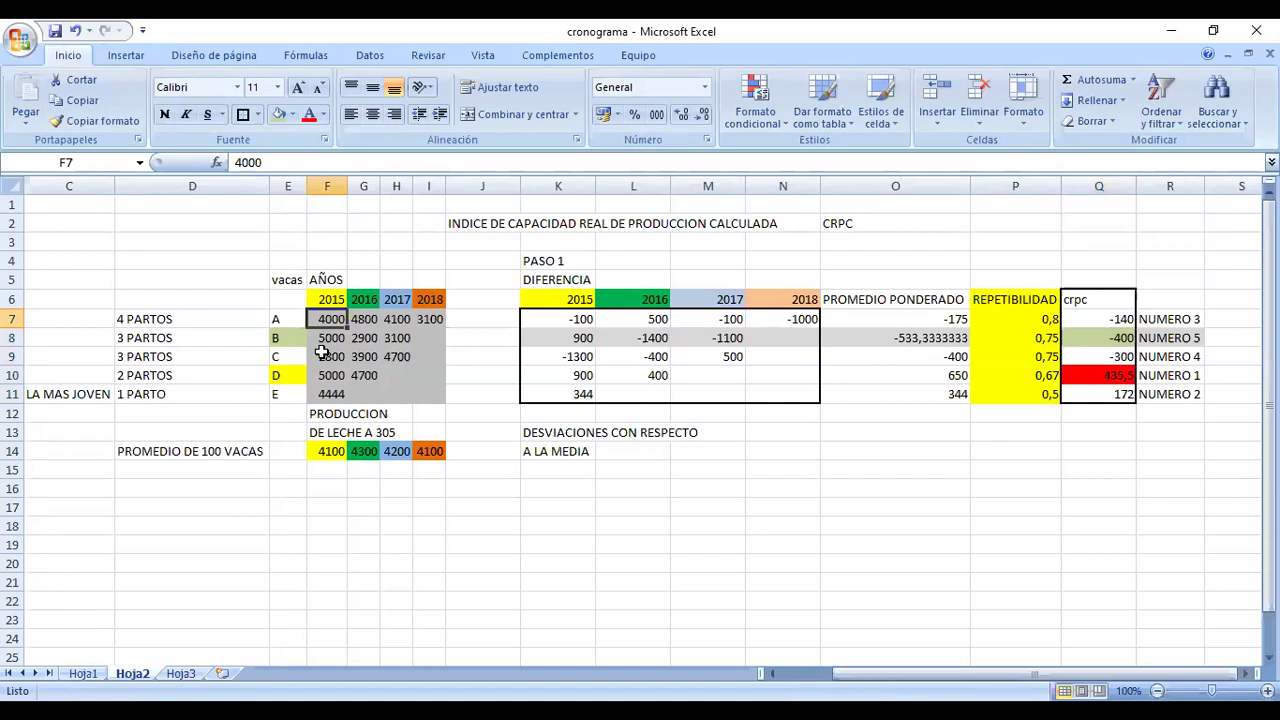
pyautogui.press('Right')
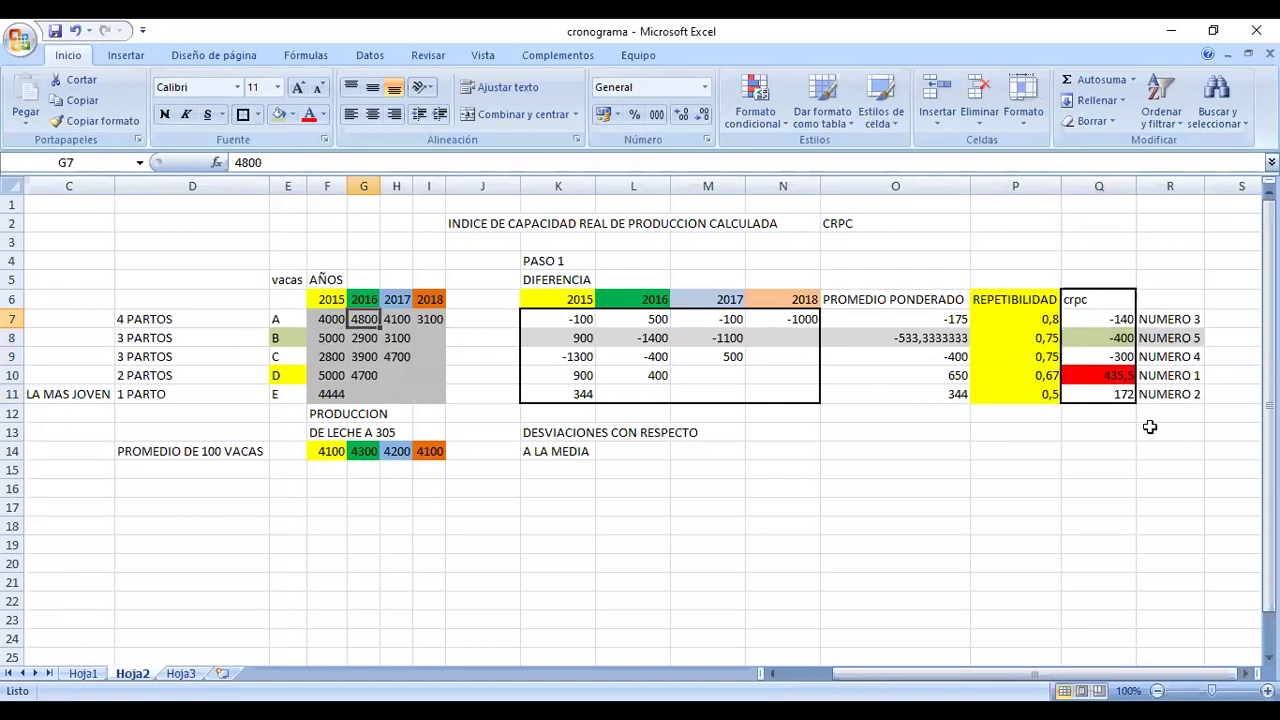